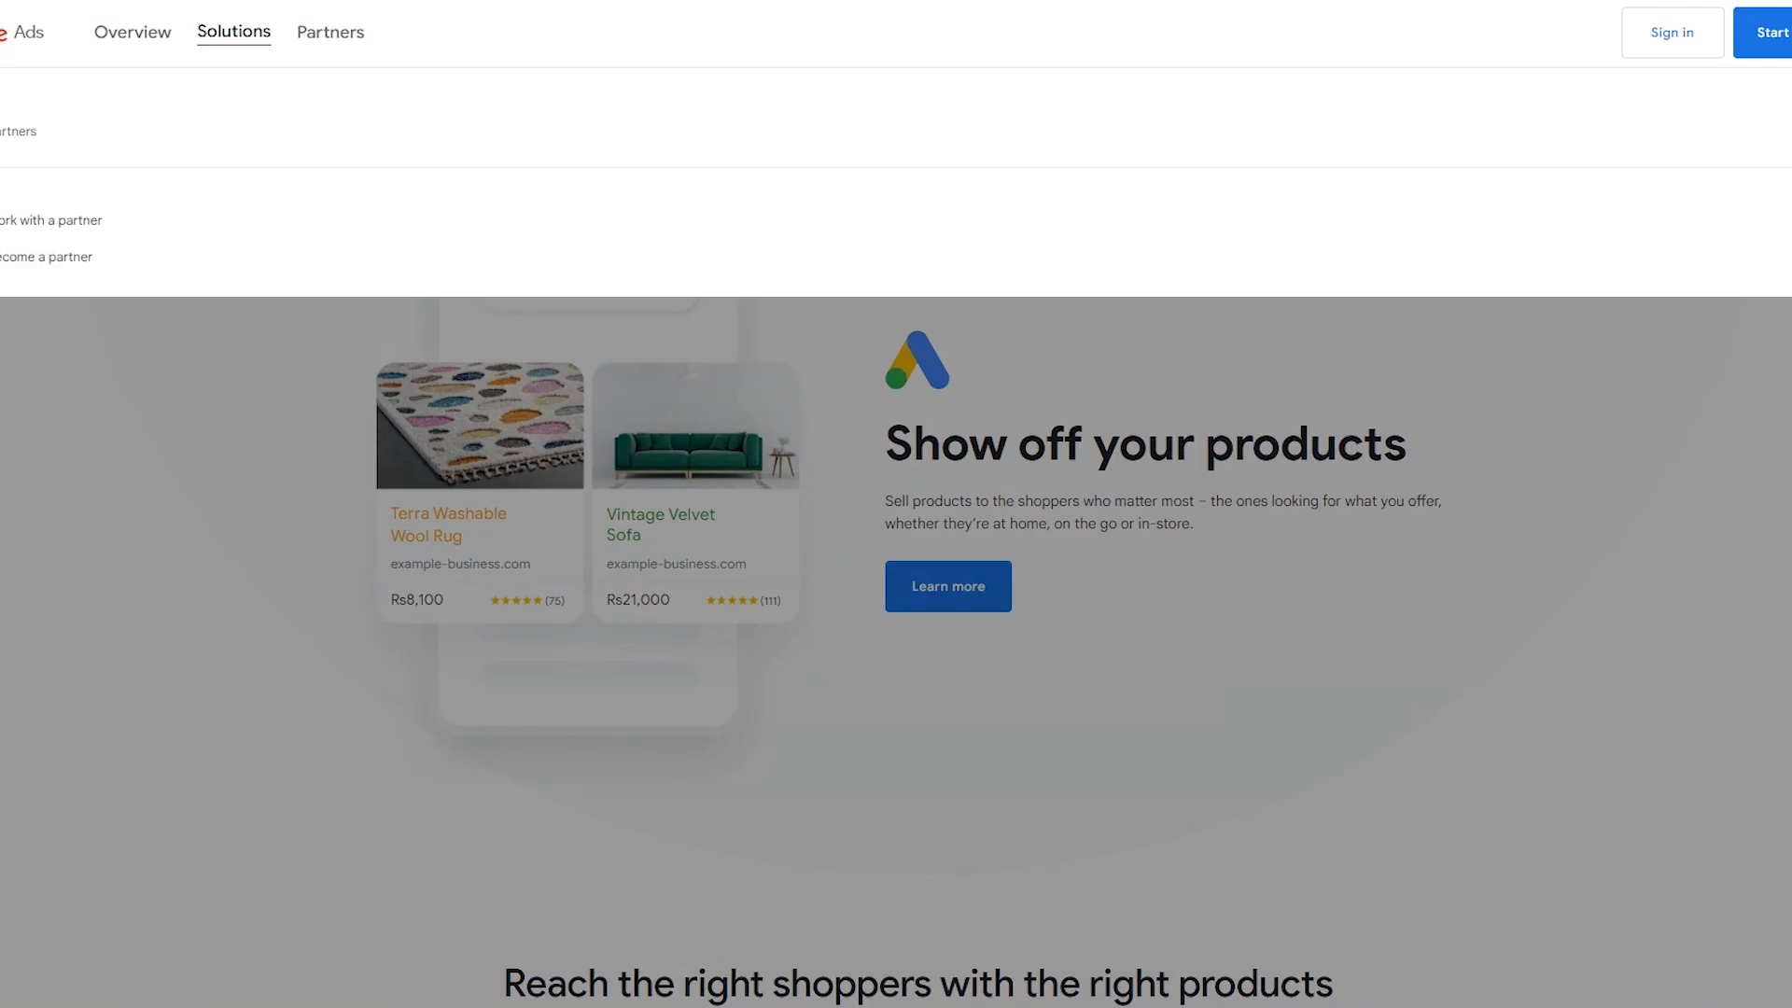
# Go to ads.google.com through a web search and start Google Ads from its home page.
pyautogui.hotkey('ctrl', 'l')
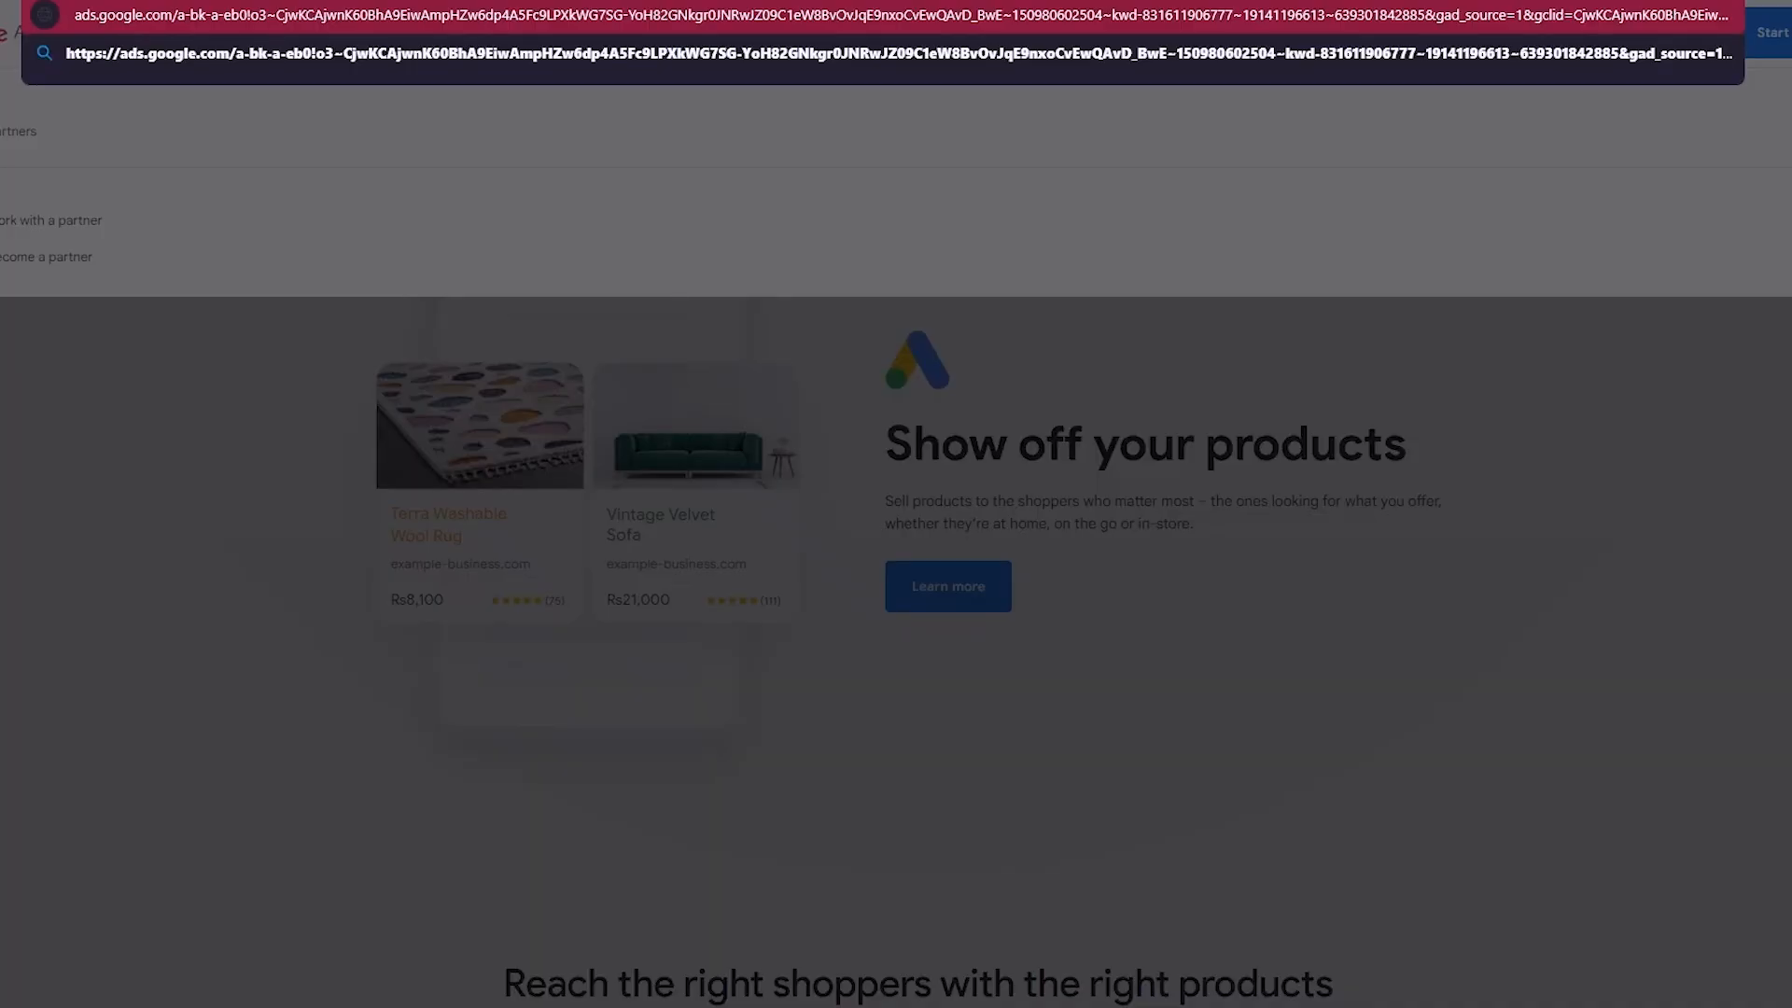
pyautogui.write('ads.')
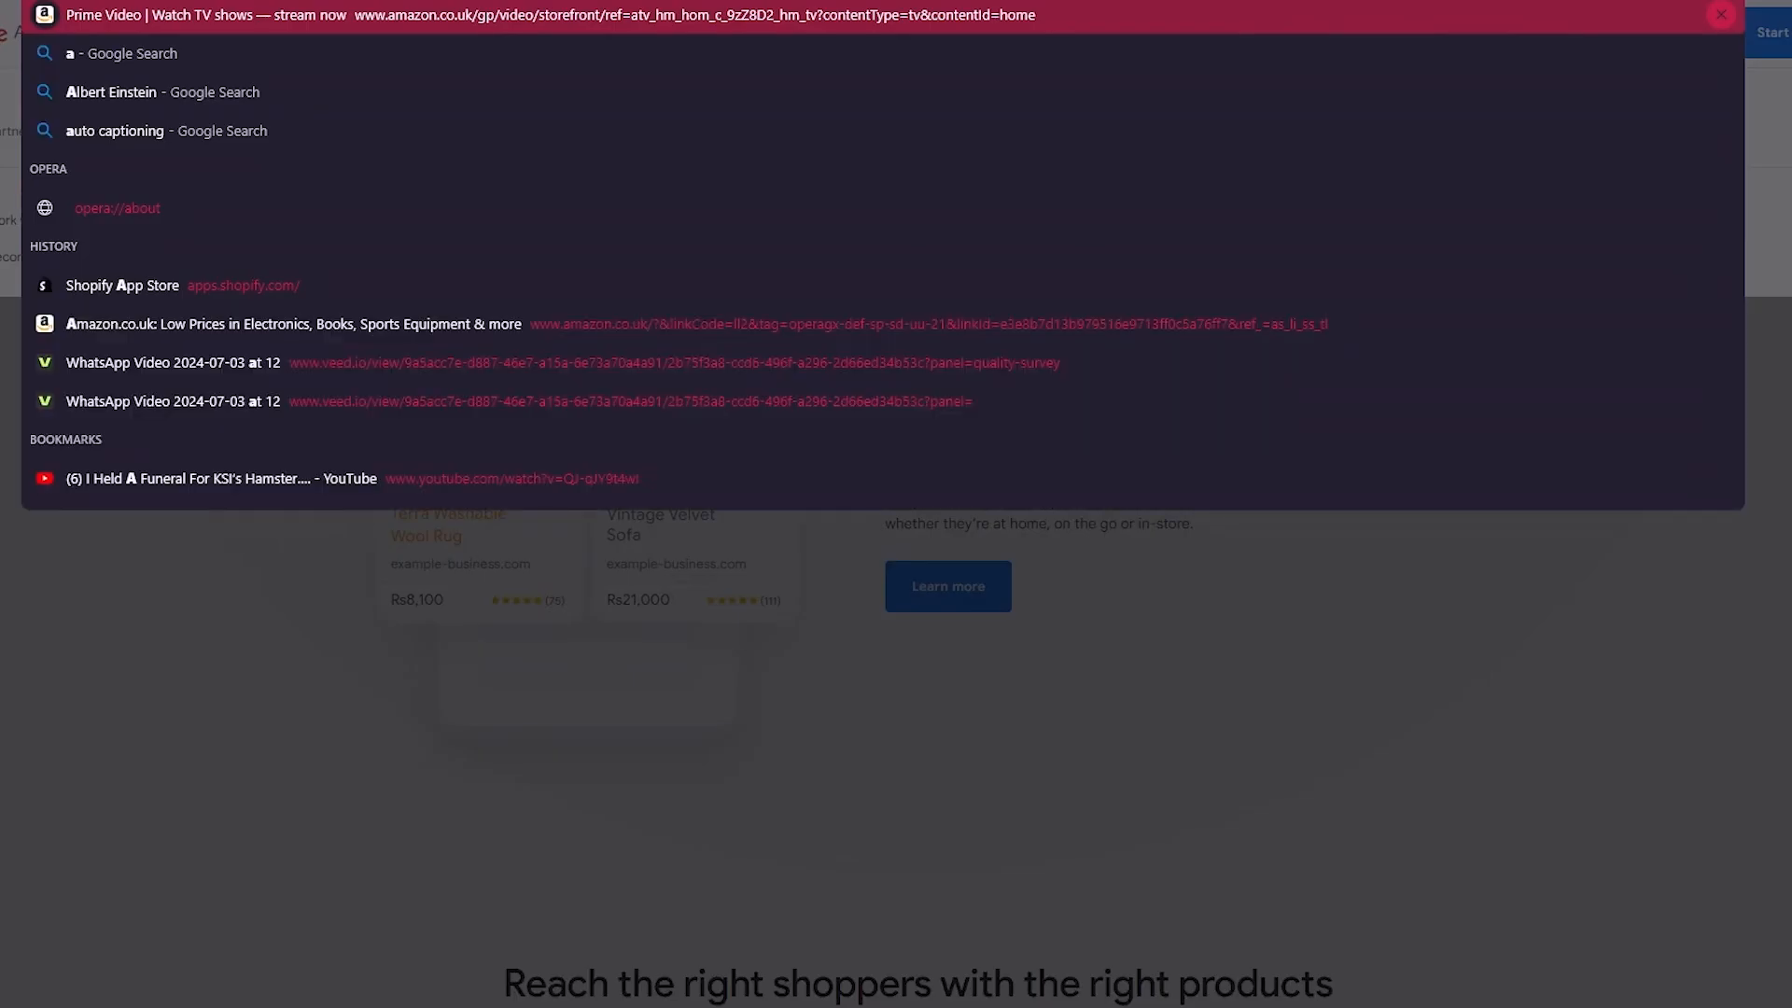
pyautogui.write('goo/')
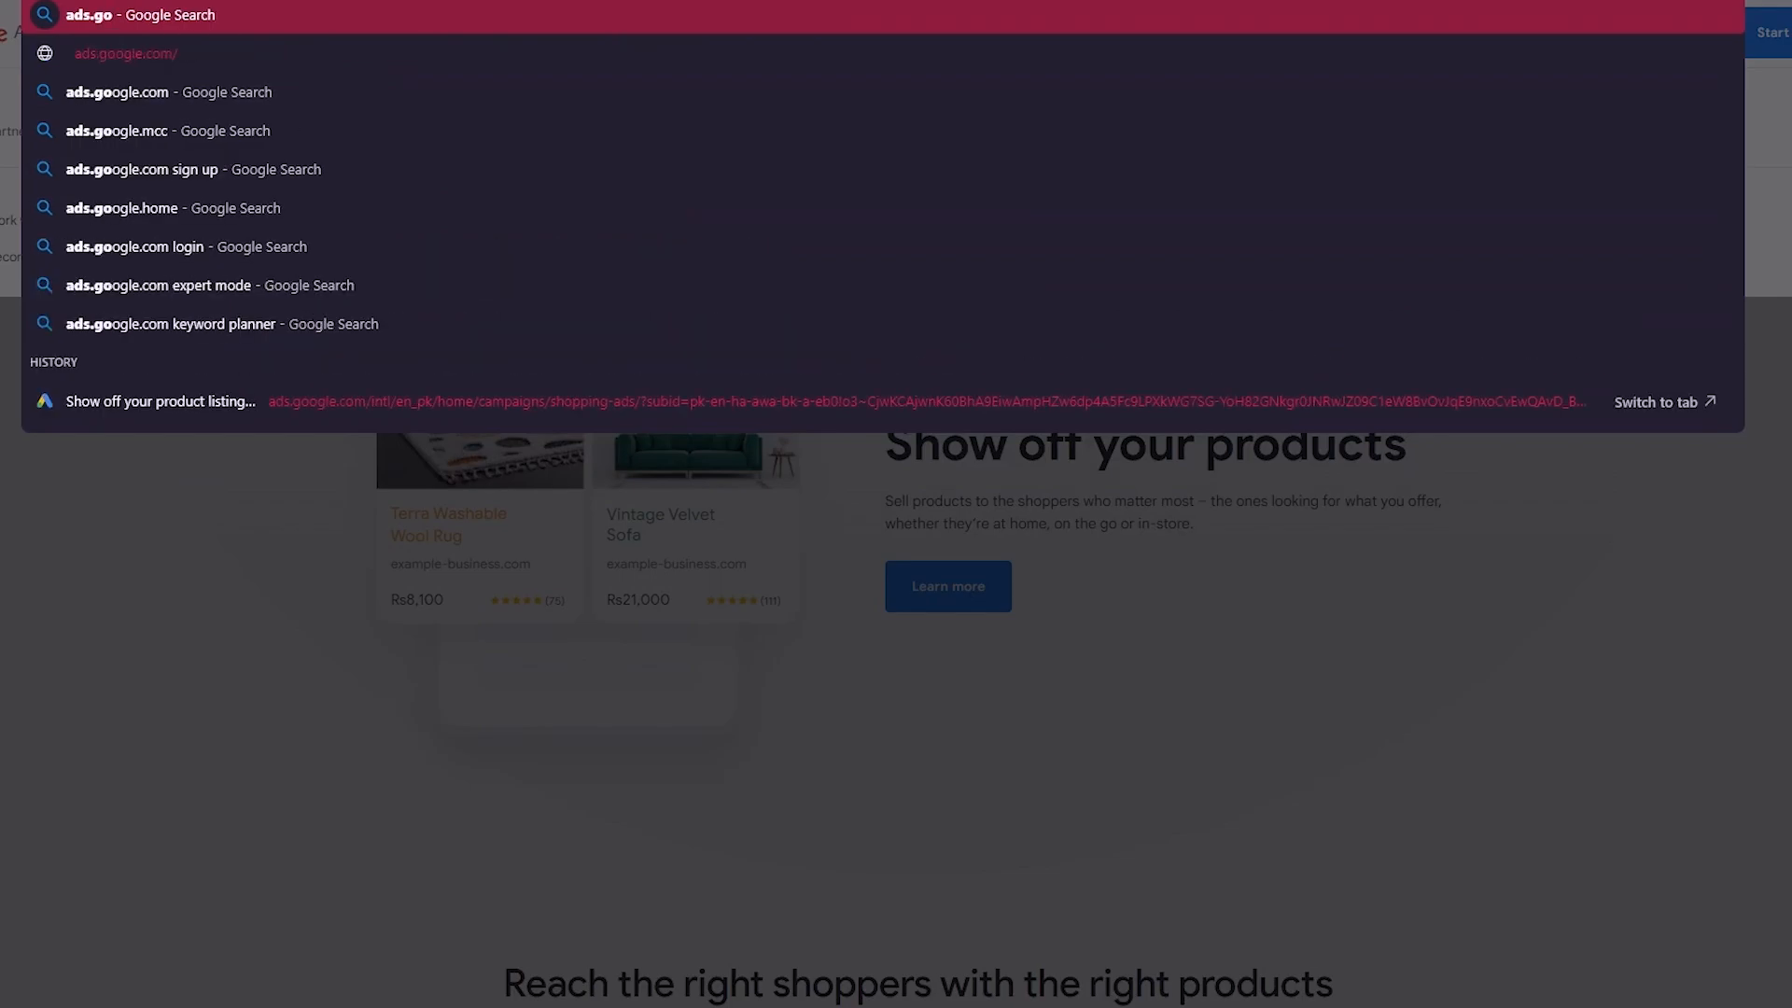
pyautogui.press('Down')
pyautogui.press('Down')
pyautogui.press('Down')
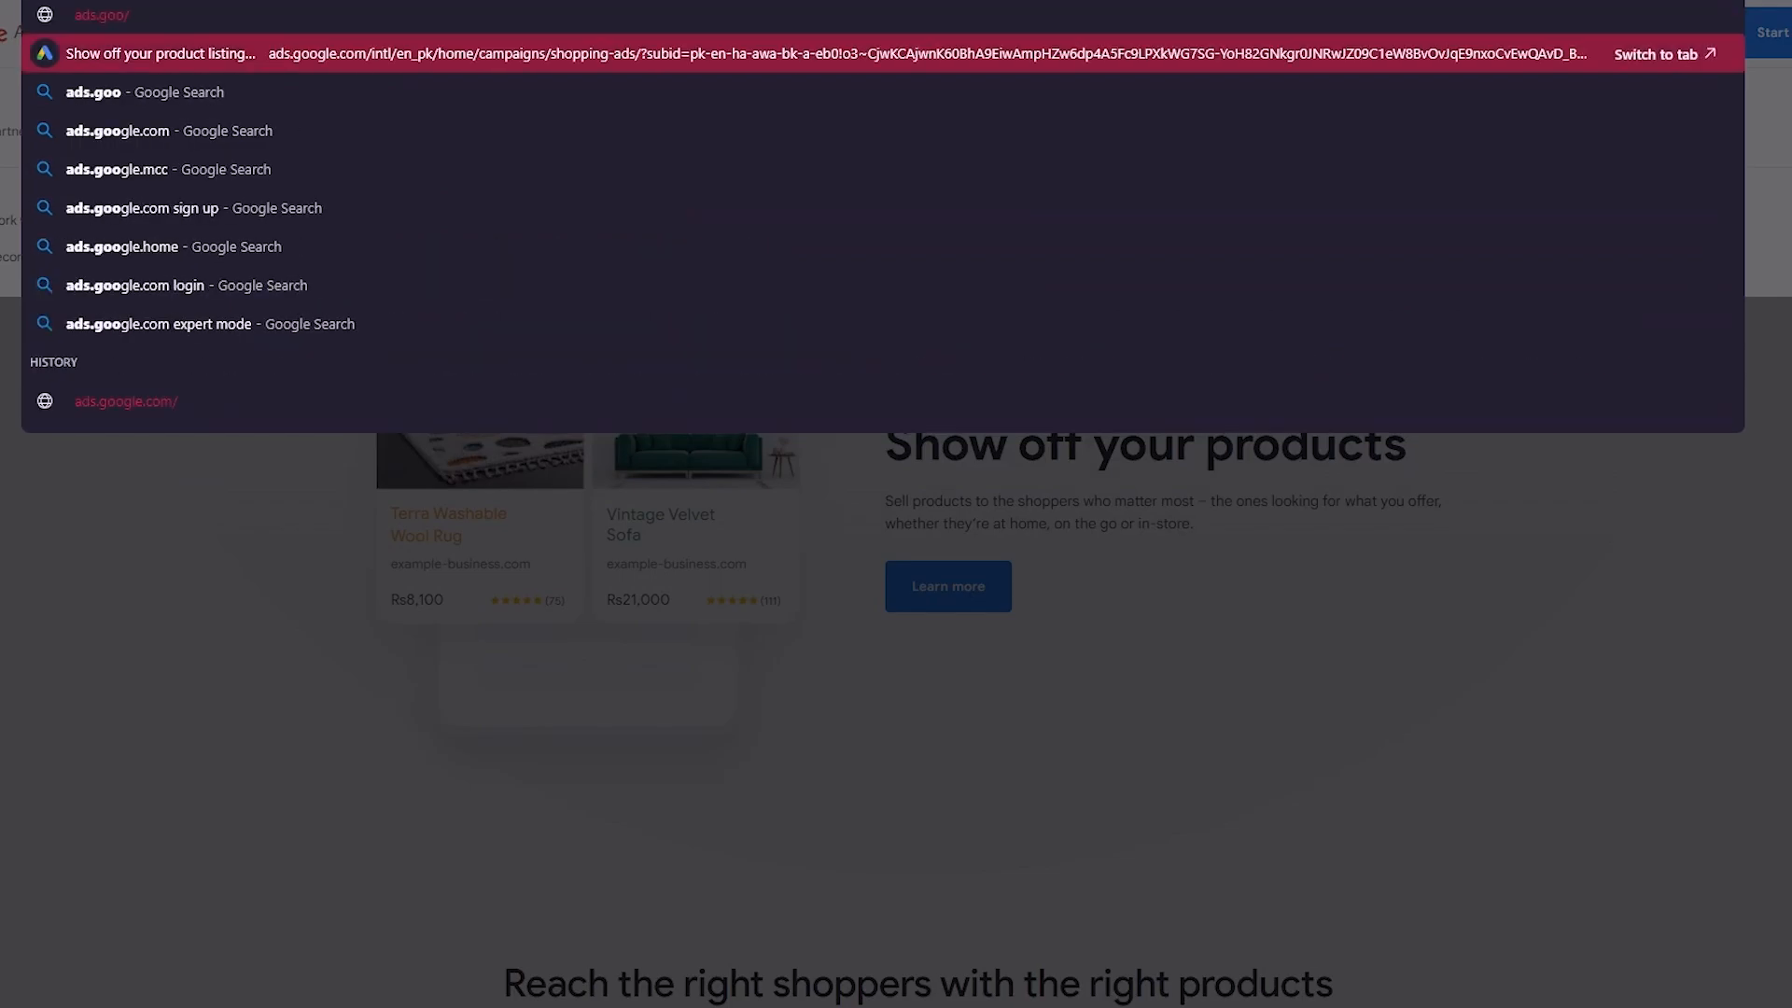
pyautogui.press('Return')
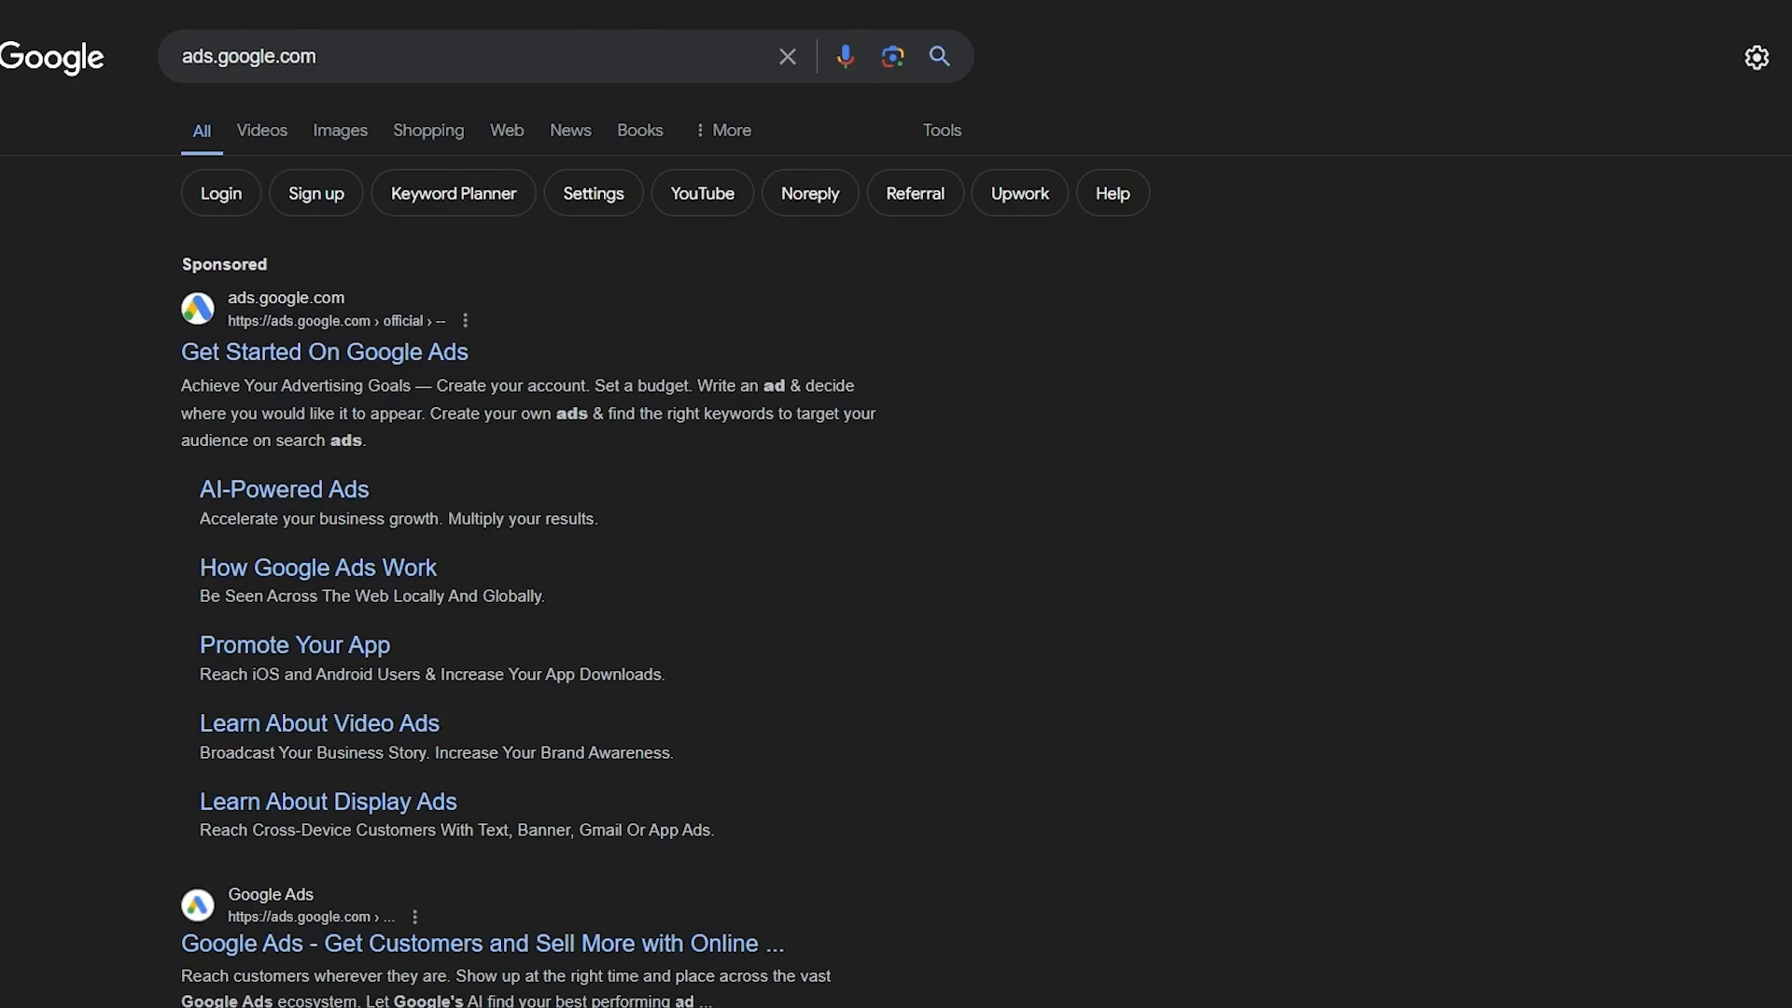
pyautogui.scroll(-3, 373, 467)
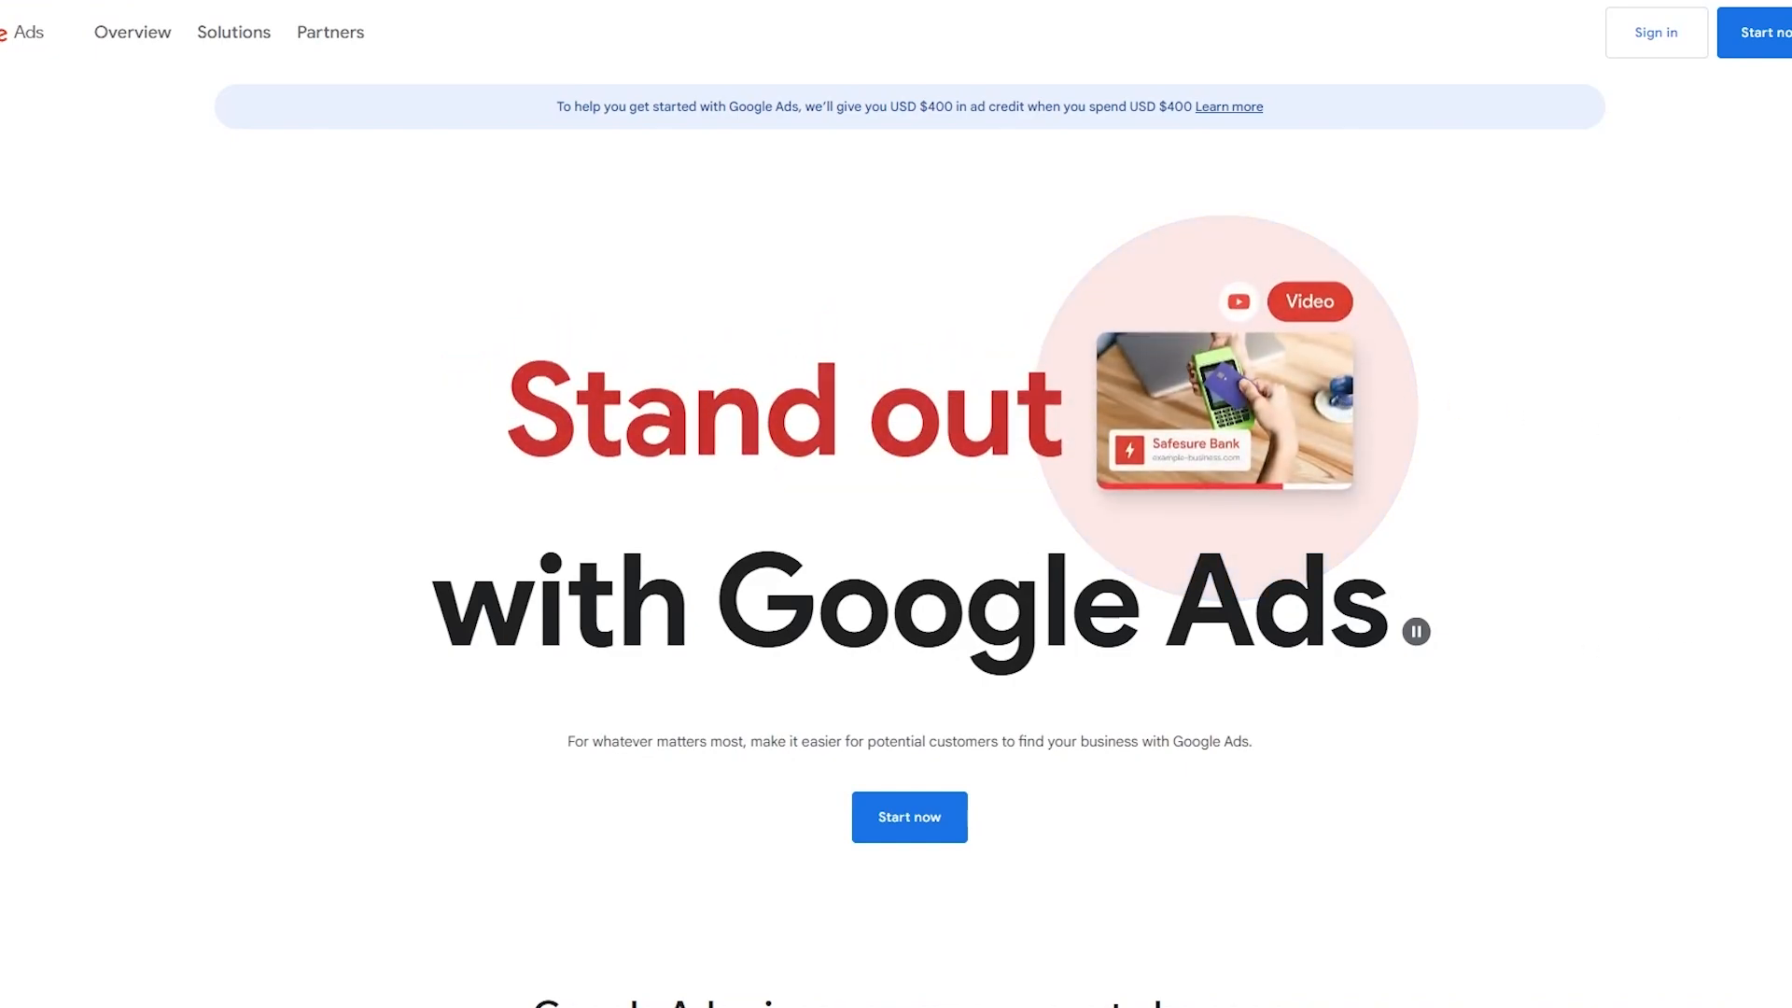
pyautogui.click(1784, 35)
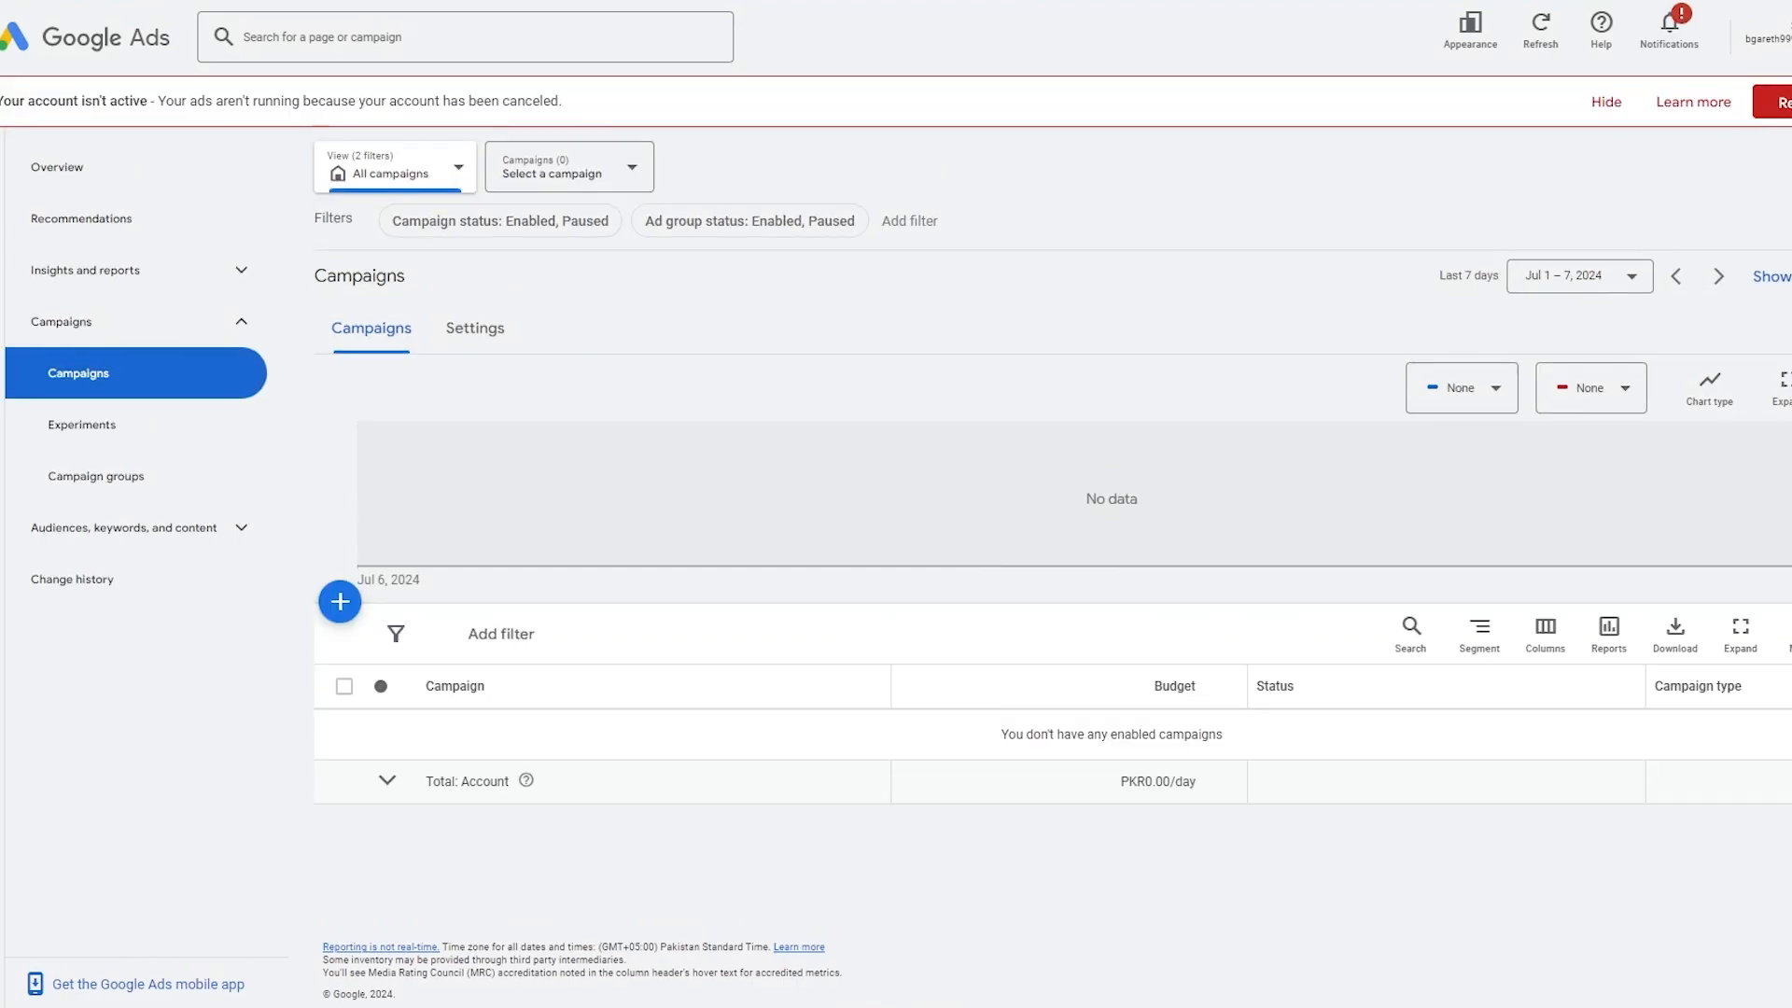
# Reactivate the cancelled Google Ads account from its preferences, dismissing the guided-steps prompt and the security notice.
pyautogui.click(1781, 101)
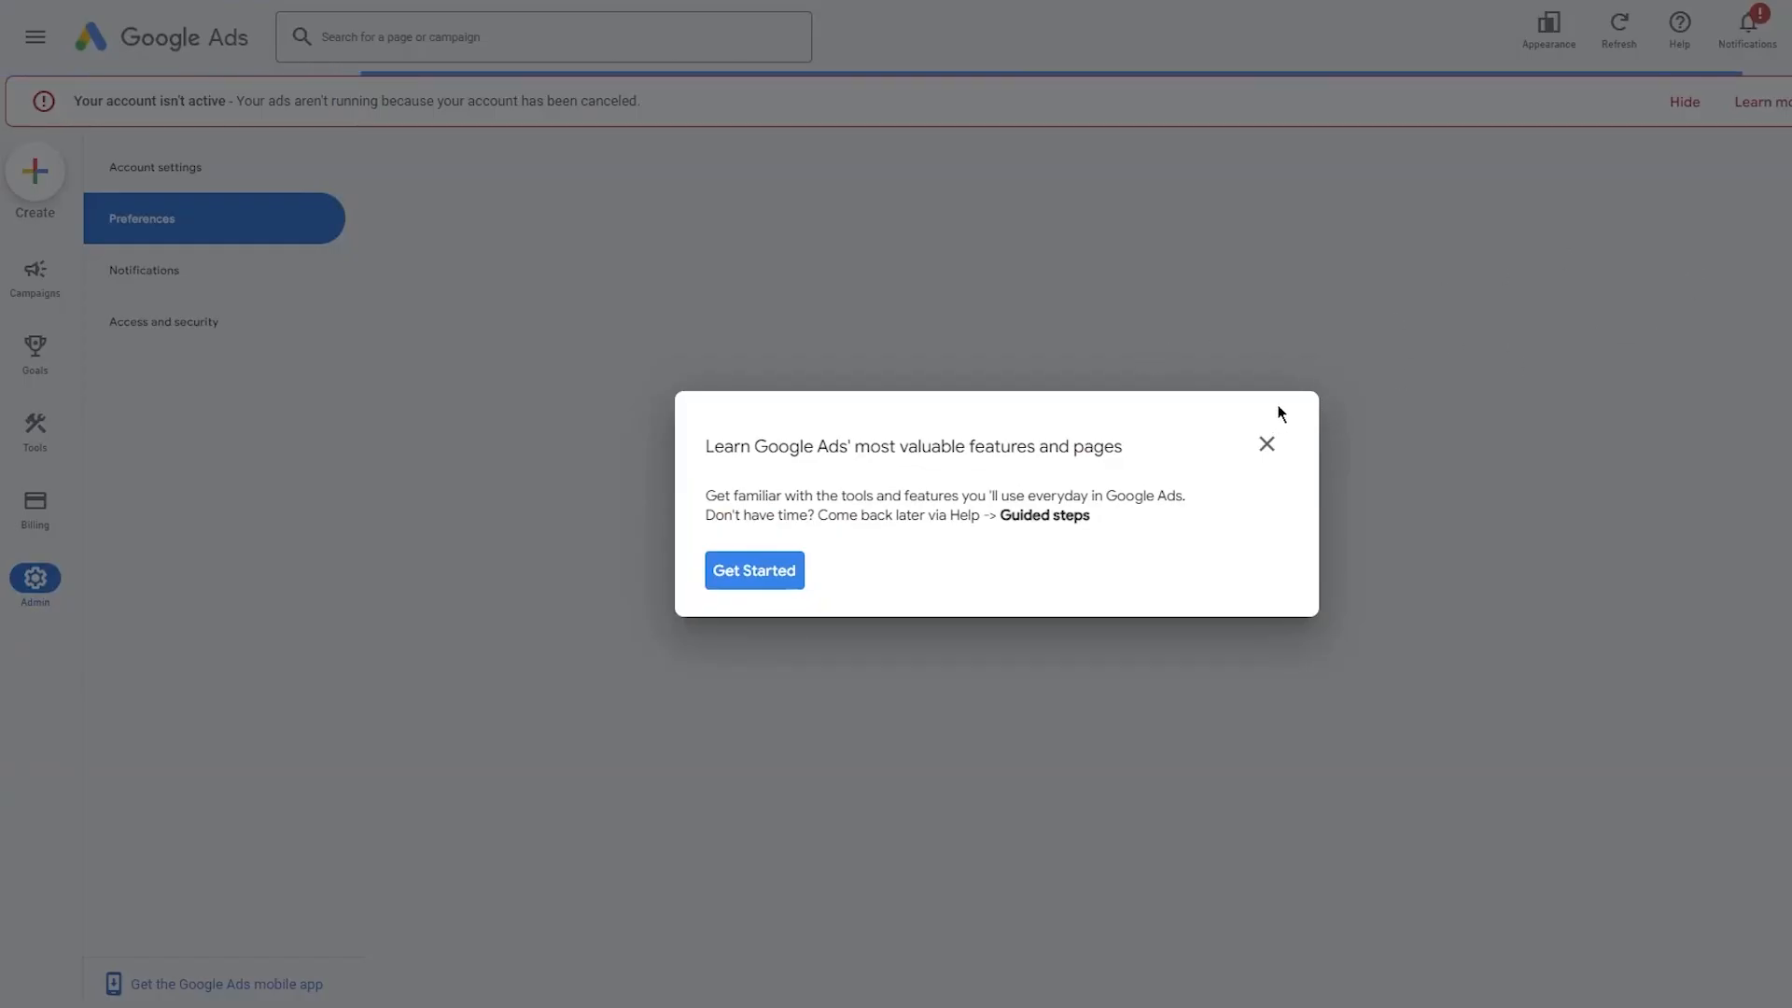
pyautogui.click(1264, 444)
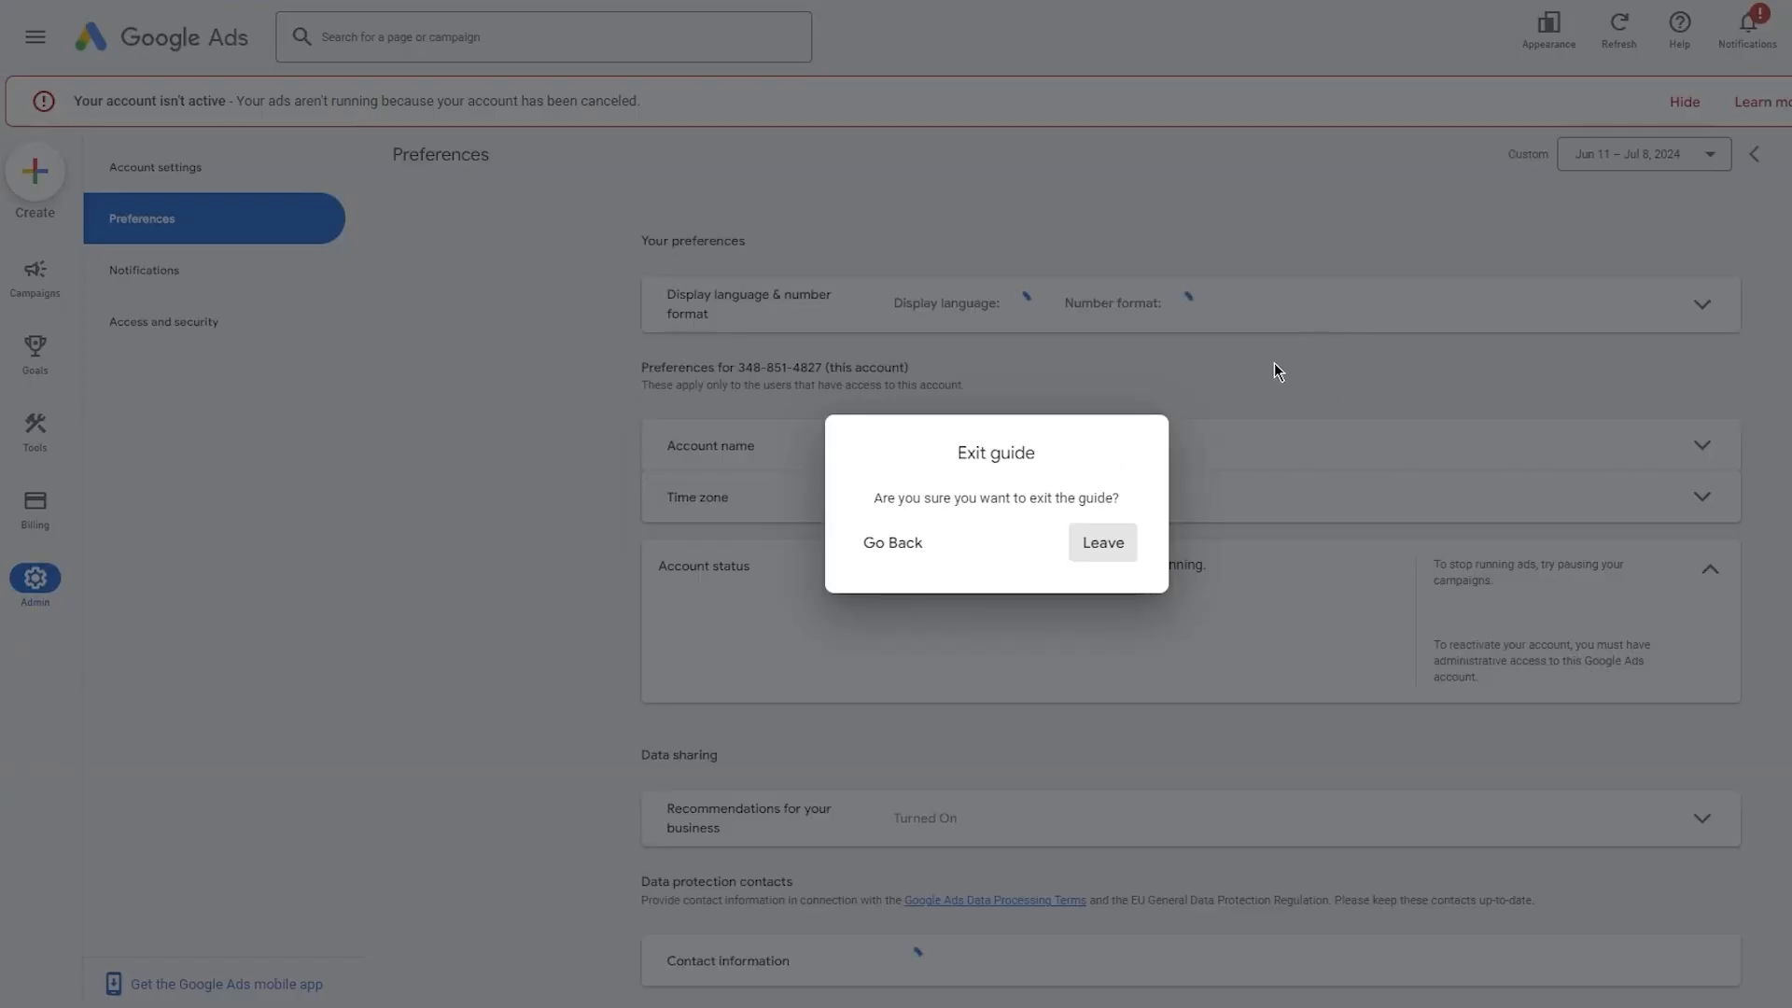
pyautogui.click(891, 546)
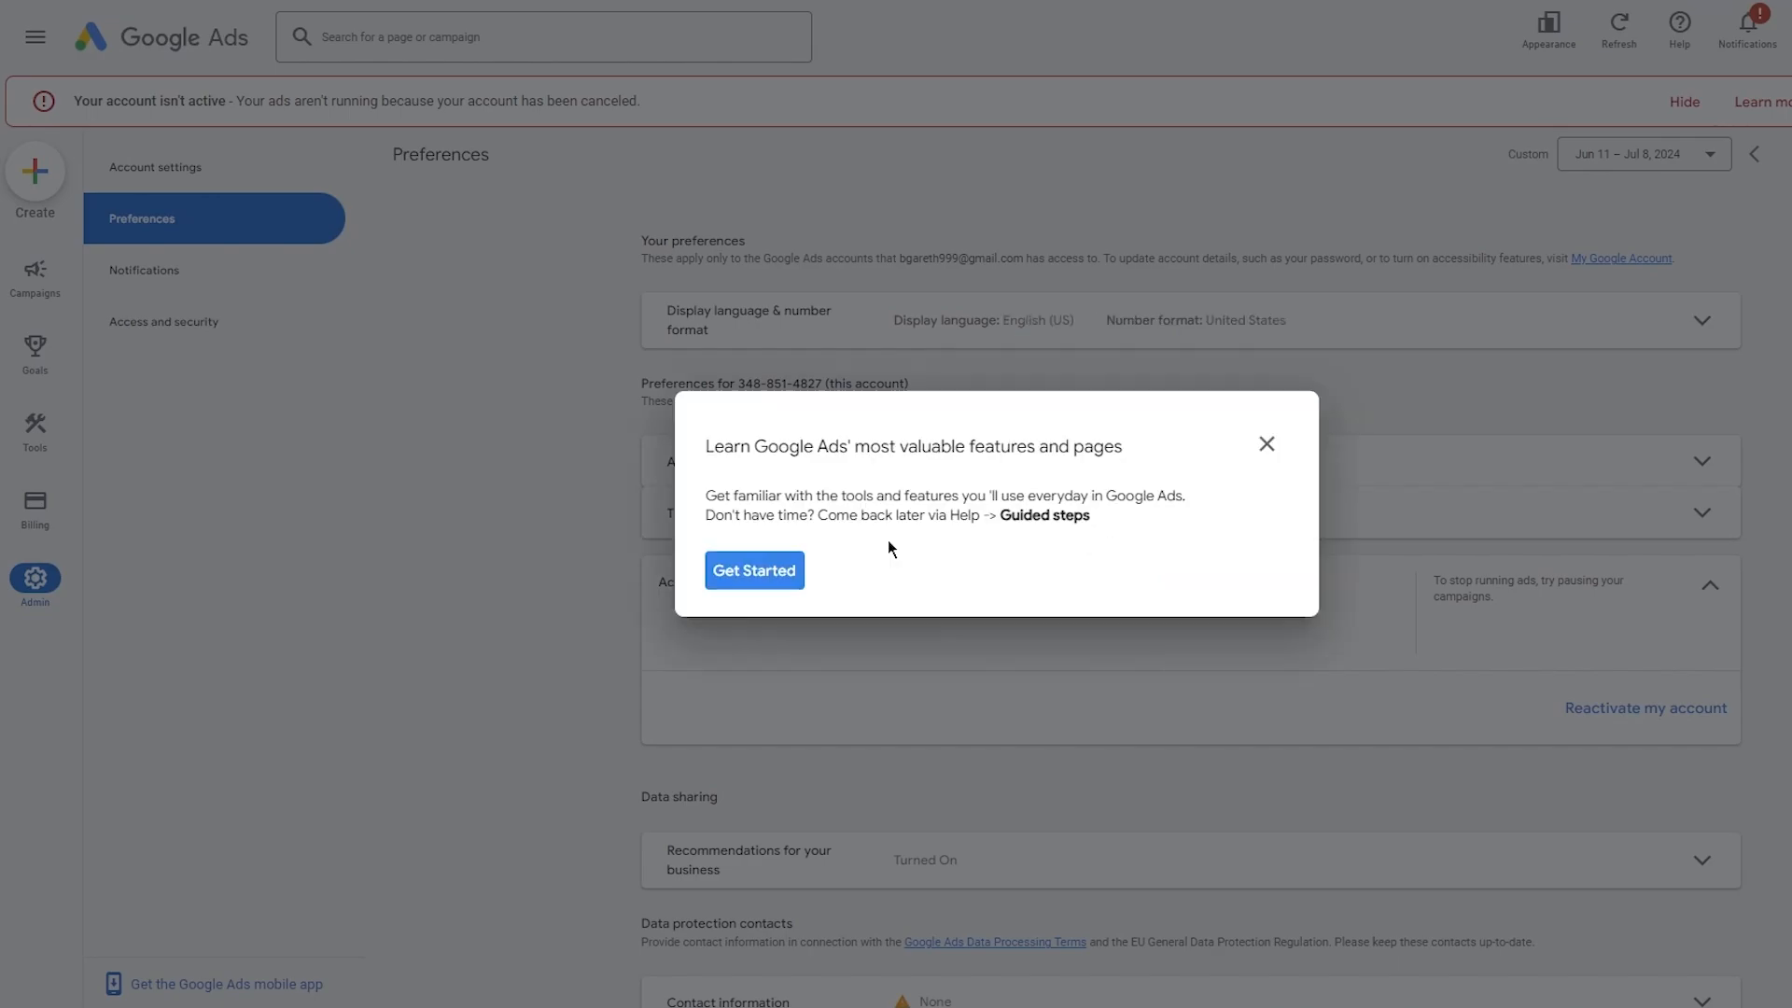
pyautogui.click(1251, 445)
pyautogui.click(1104, 543)
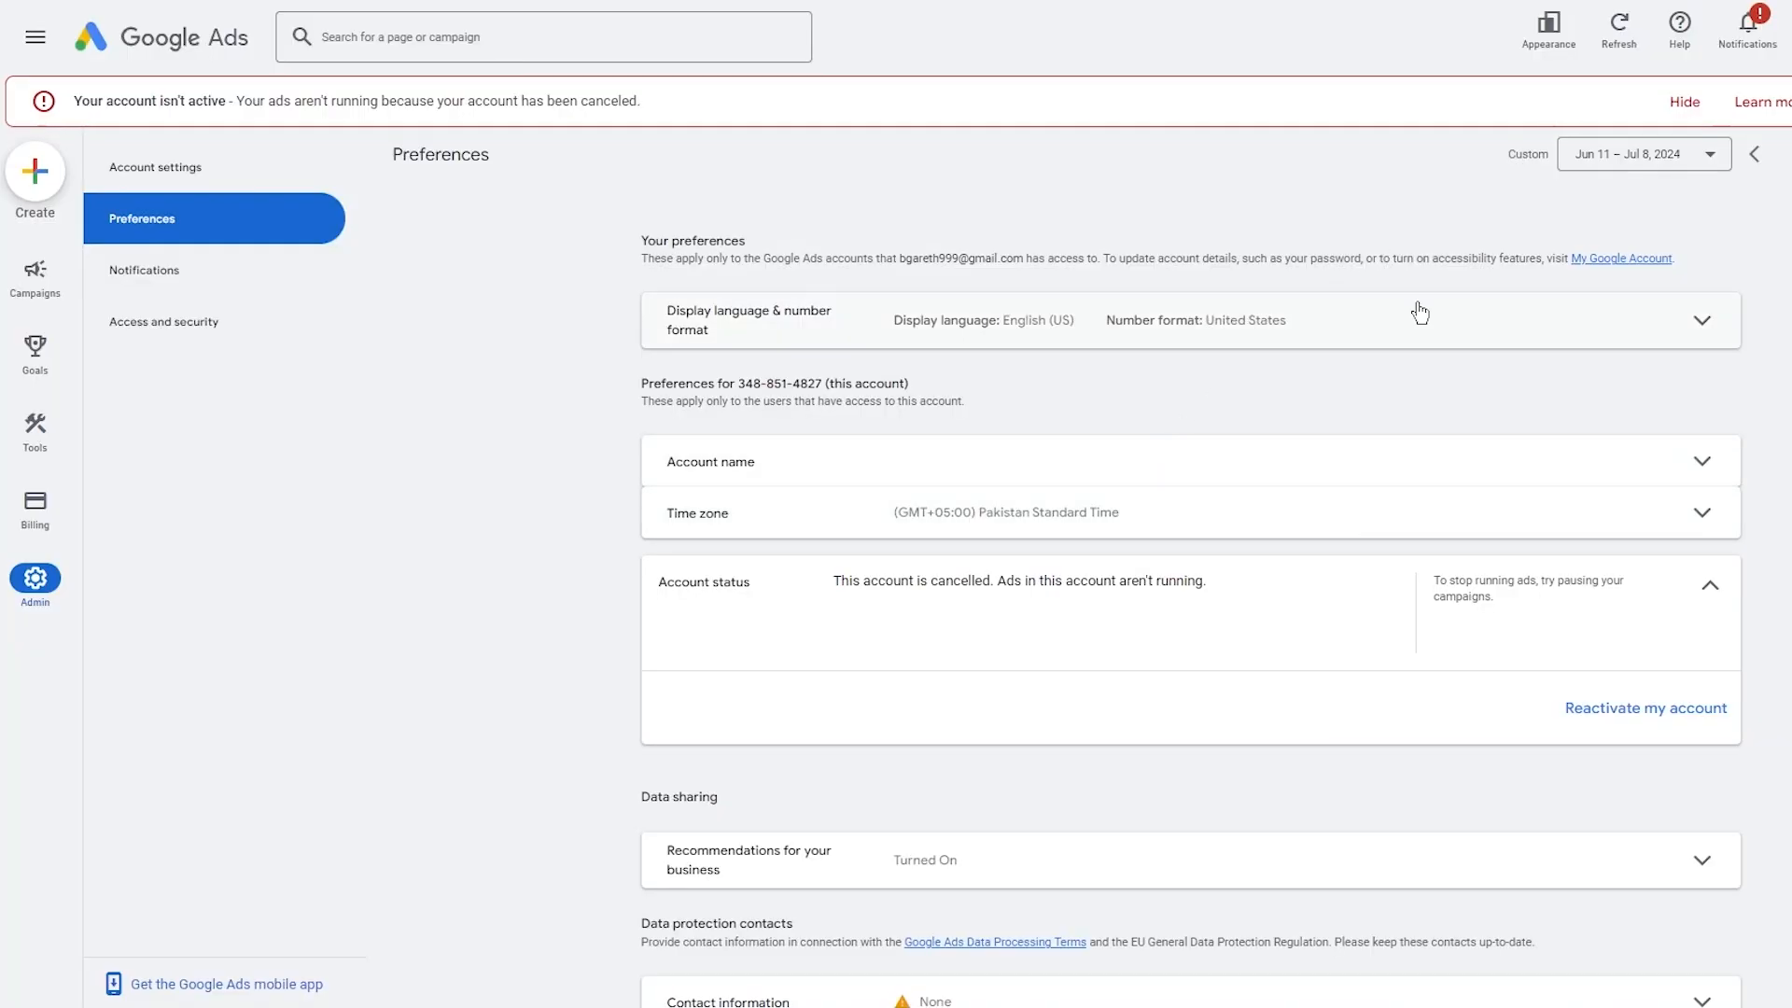
pyautogui.click(1629, 724)
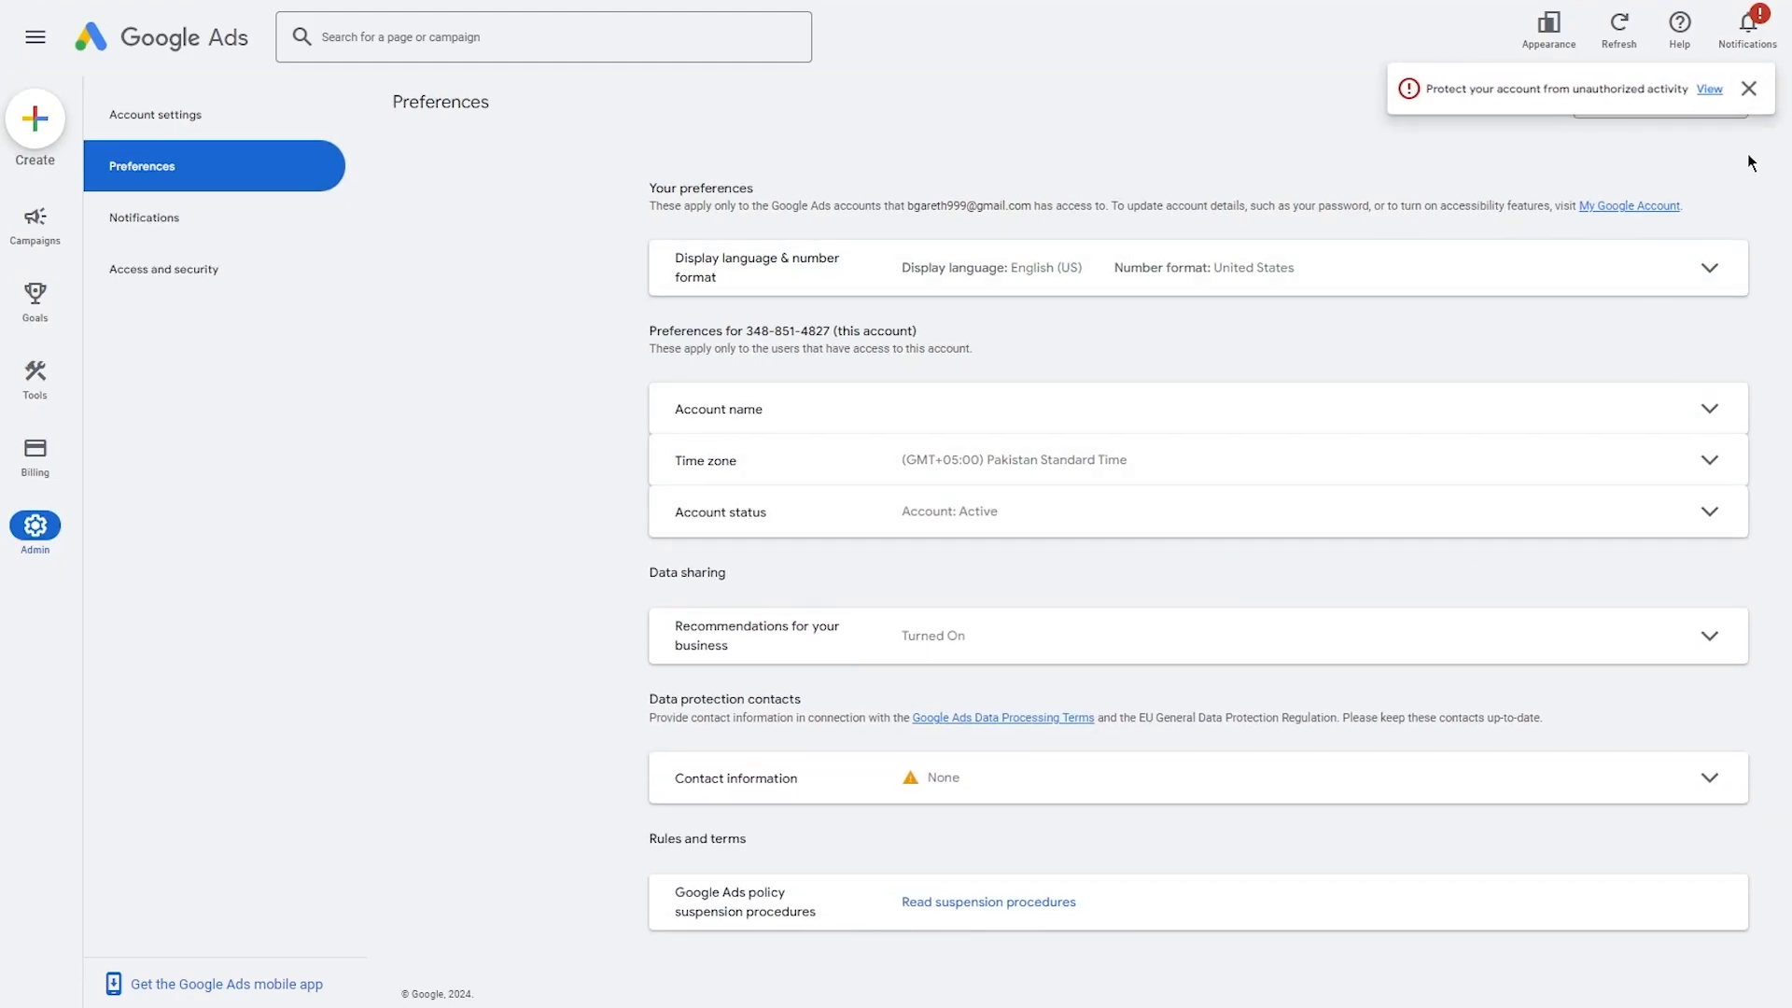
pyautogui.click(1748, 89)
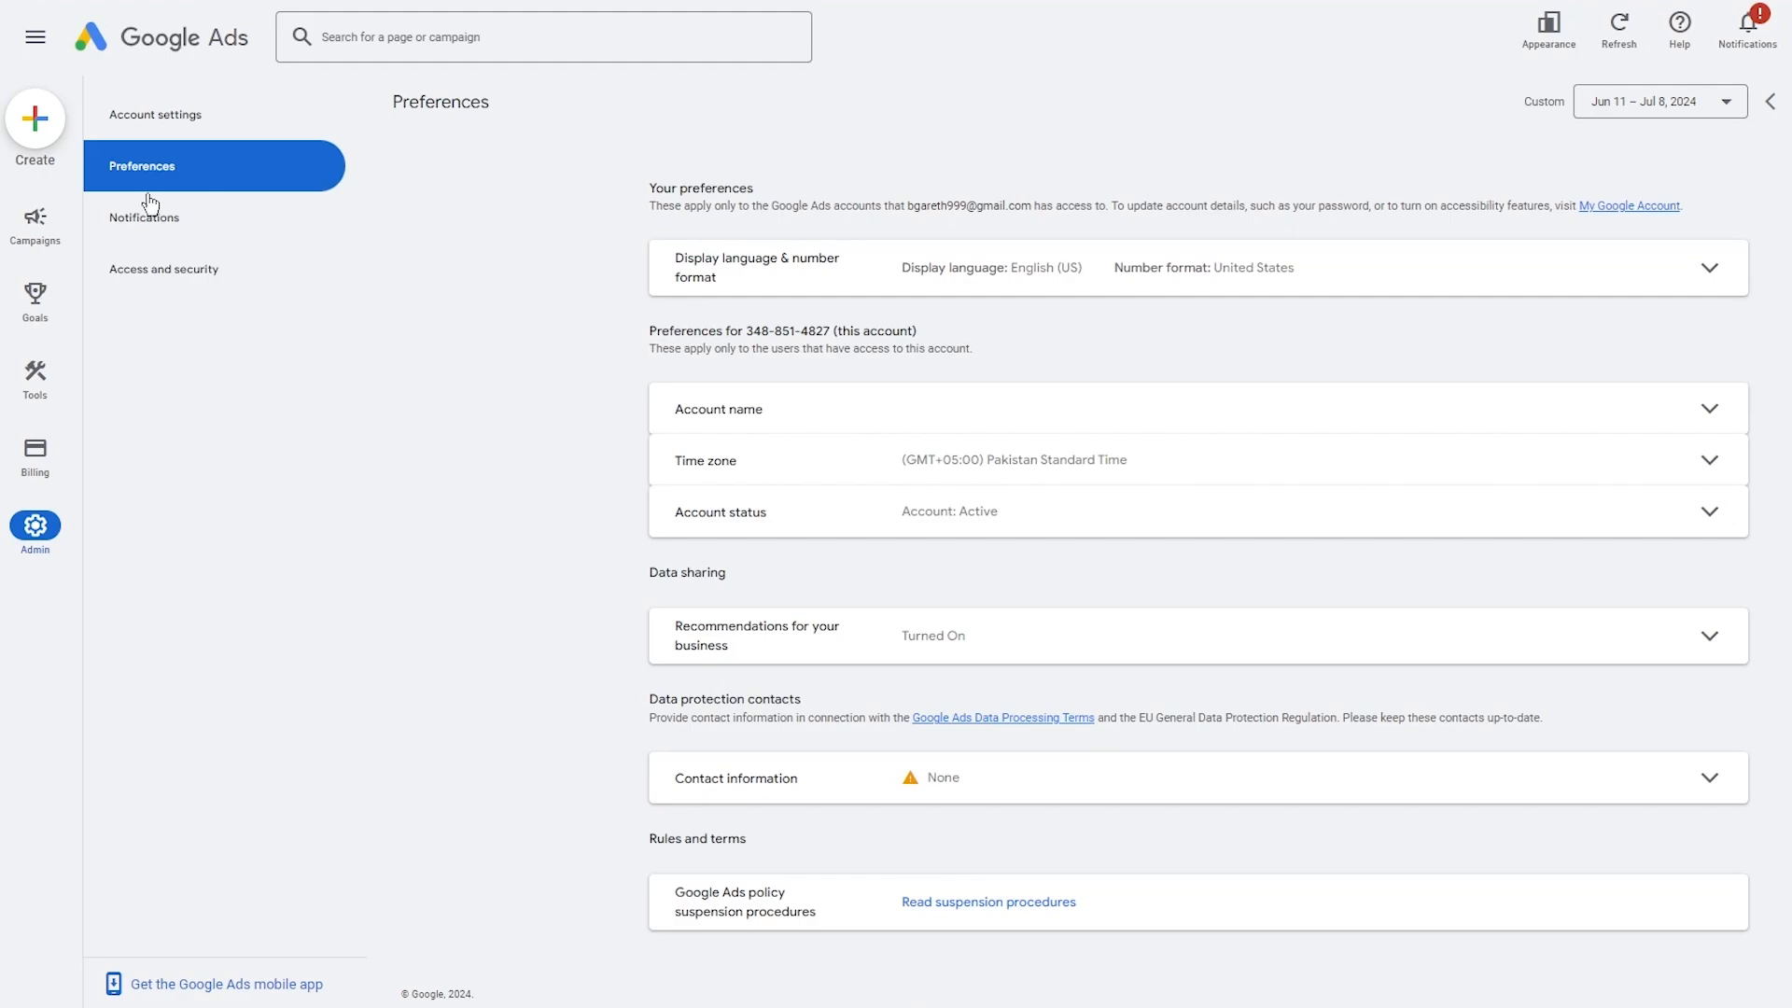
# Browse the Tools menu sections such as Planning, Shared library and Budgets and bidding.
pyautogui.click(62, 221)
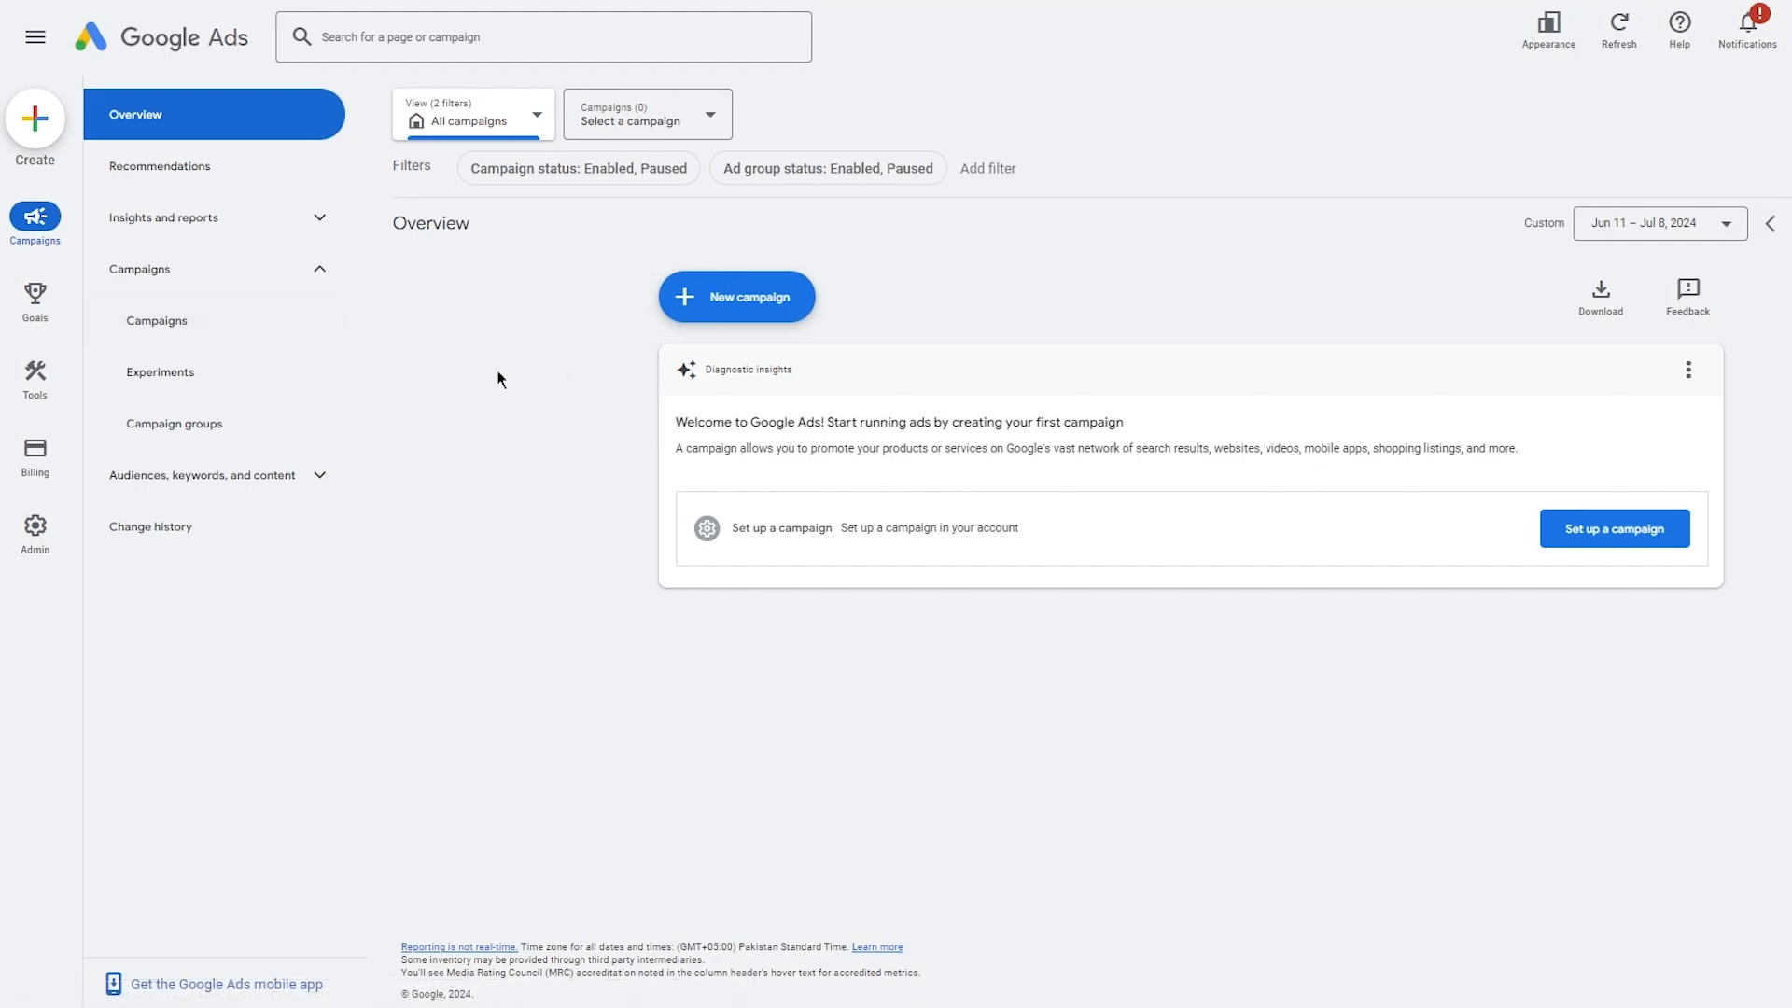
pyautogui.moveTo(75, 435)
pyautogui.moveTo(28, 362)
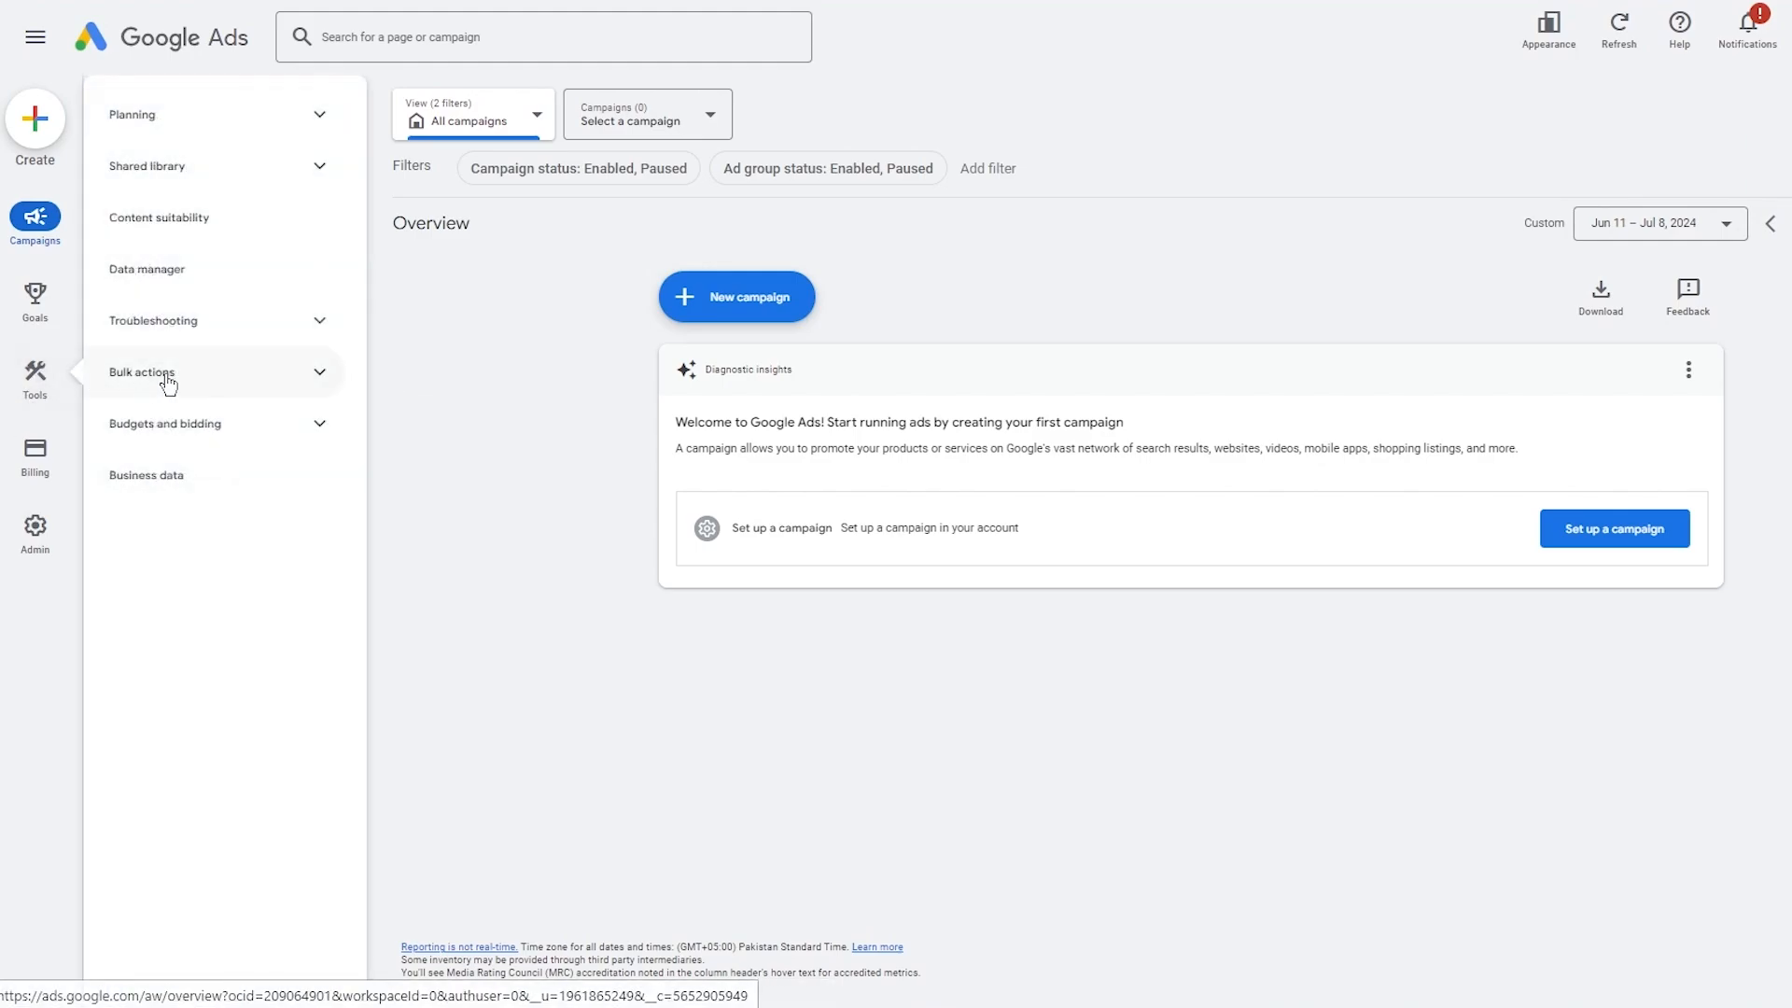
pyautogui.click(149, 377)
pyautogui.click(168, 378)
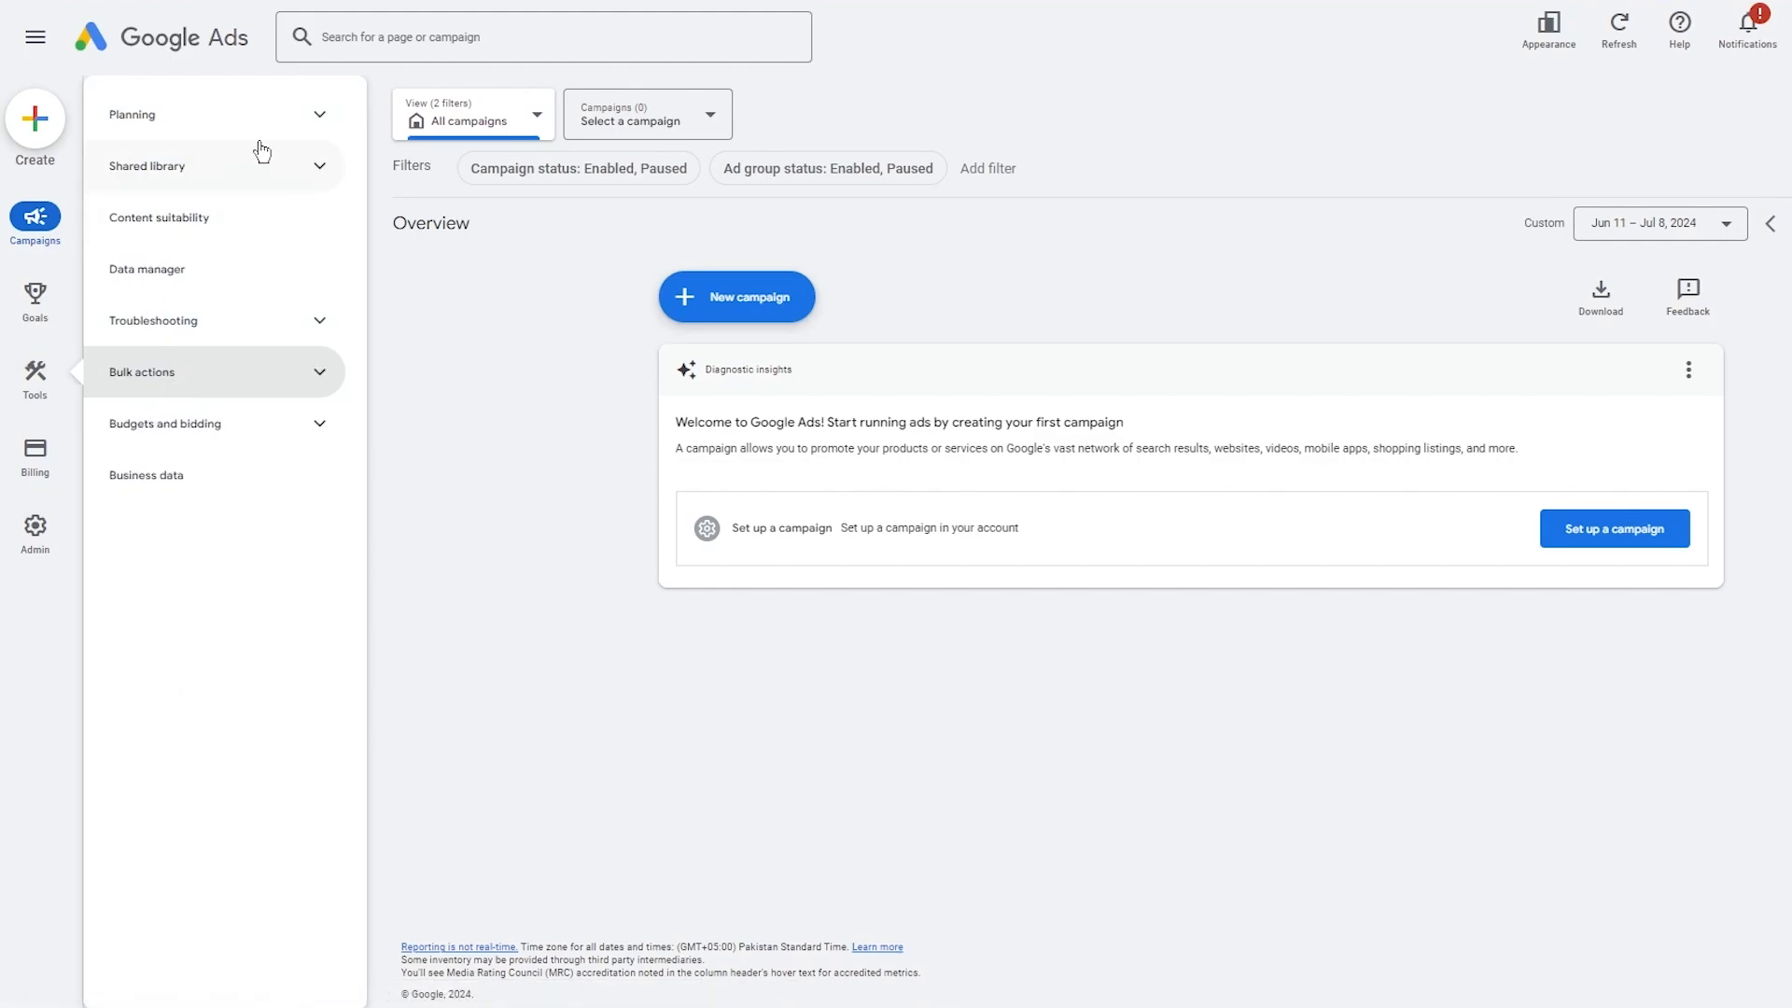
pyautogui.click(279, 115)
pyautogui.click(279, 114)
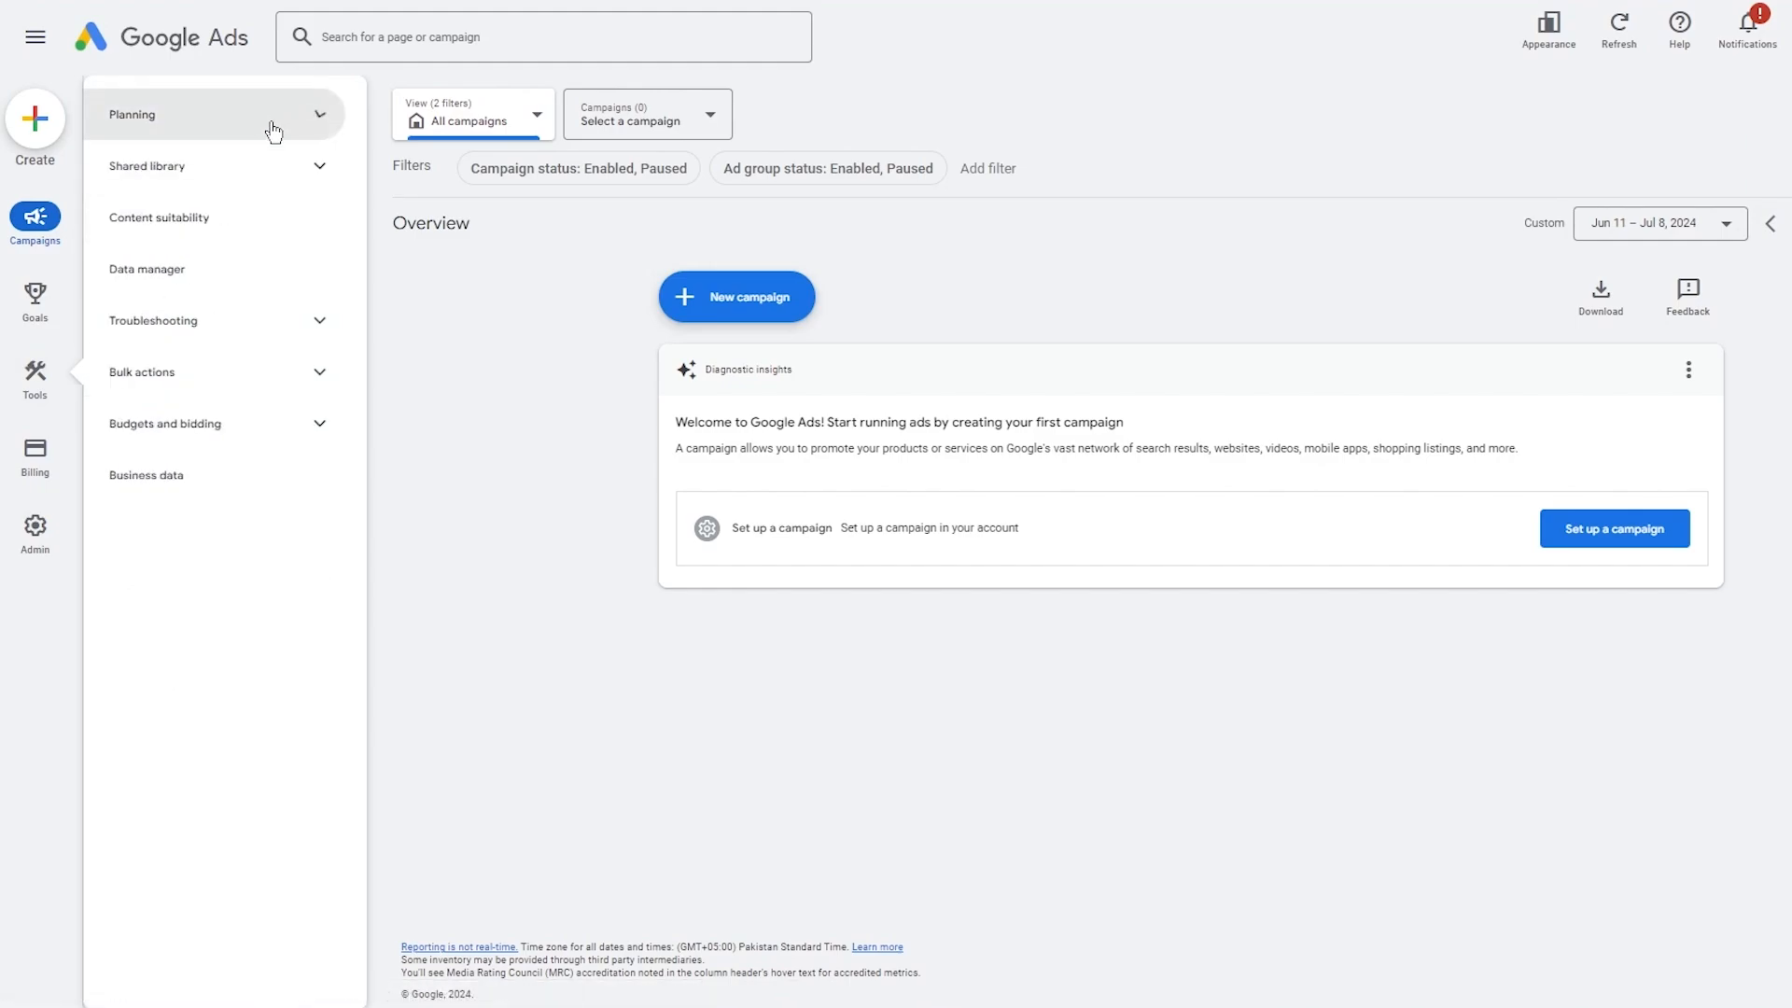
pyautogui.click(254, 170)
pyautogui.click(255, 177)
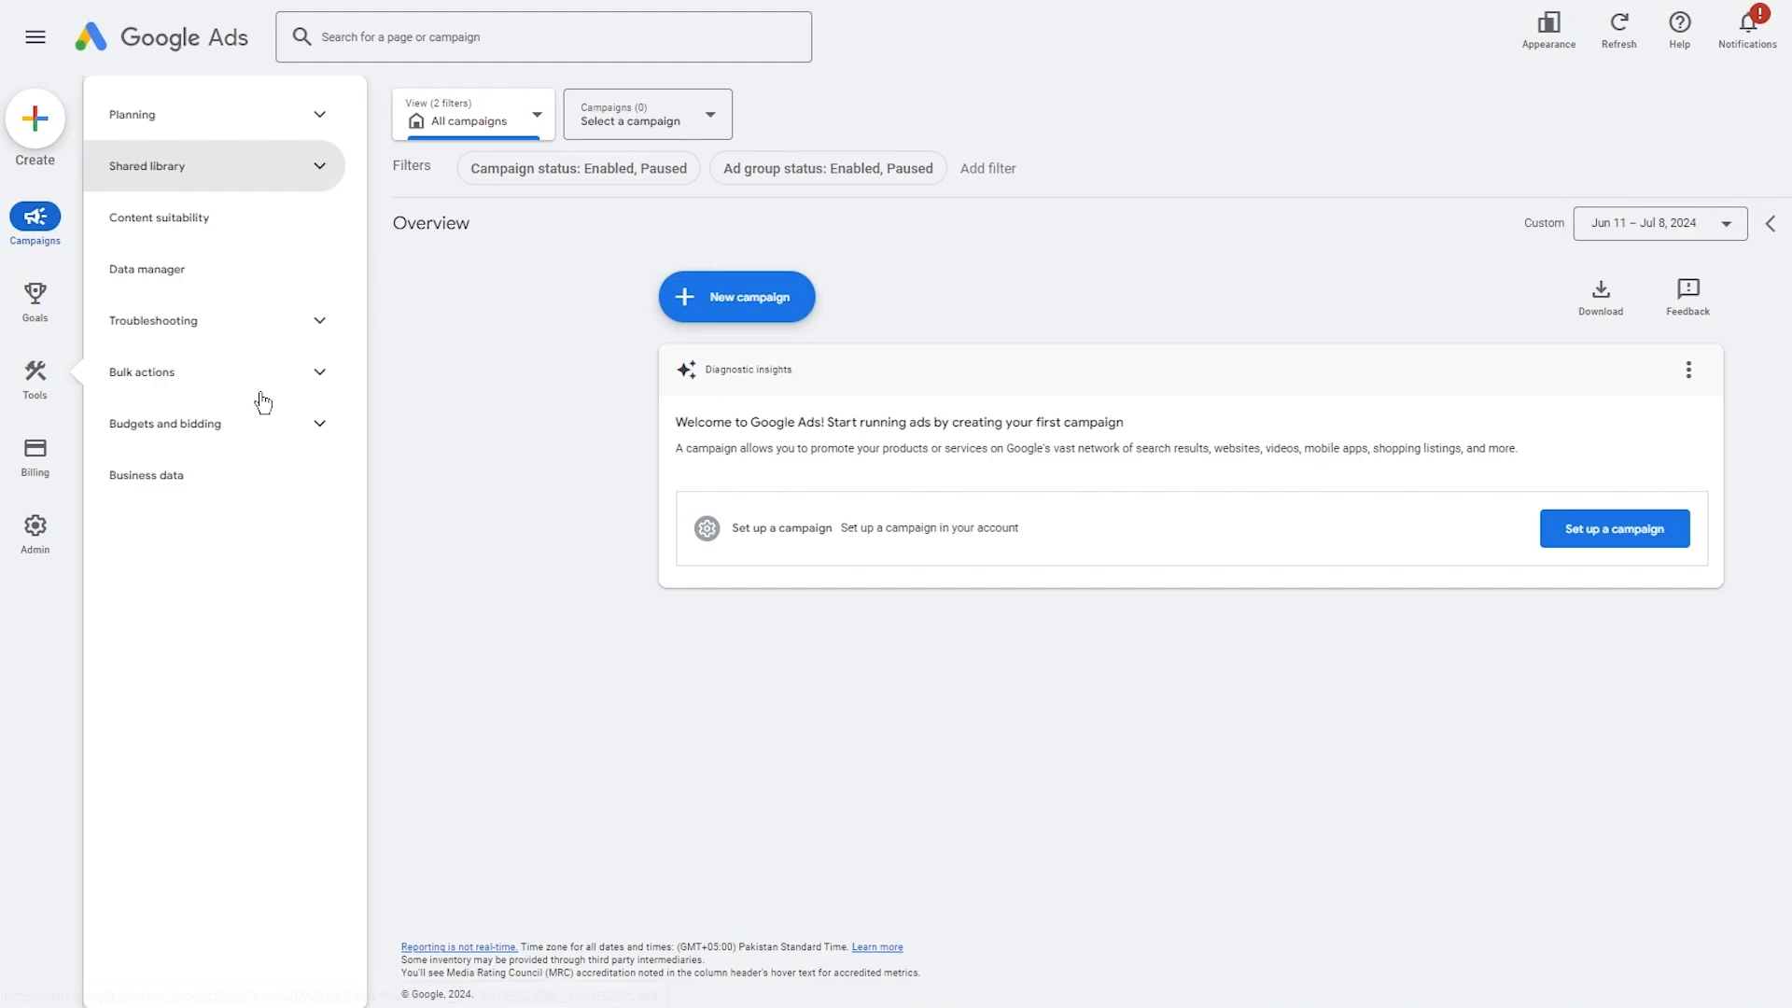
pyautogui.click(220, 441)
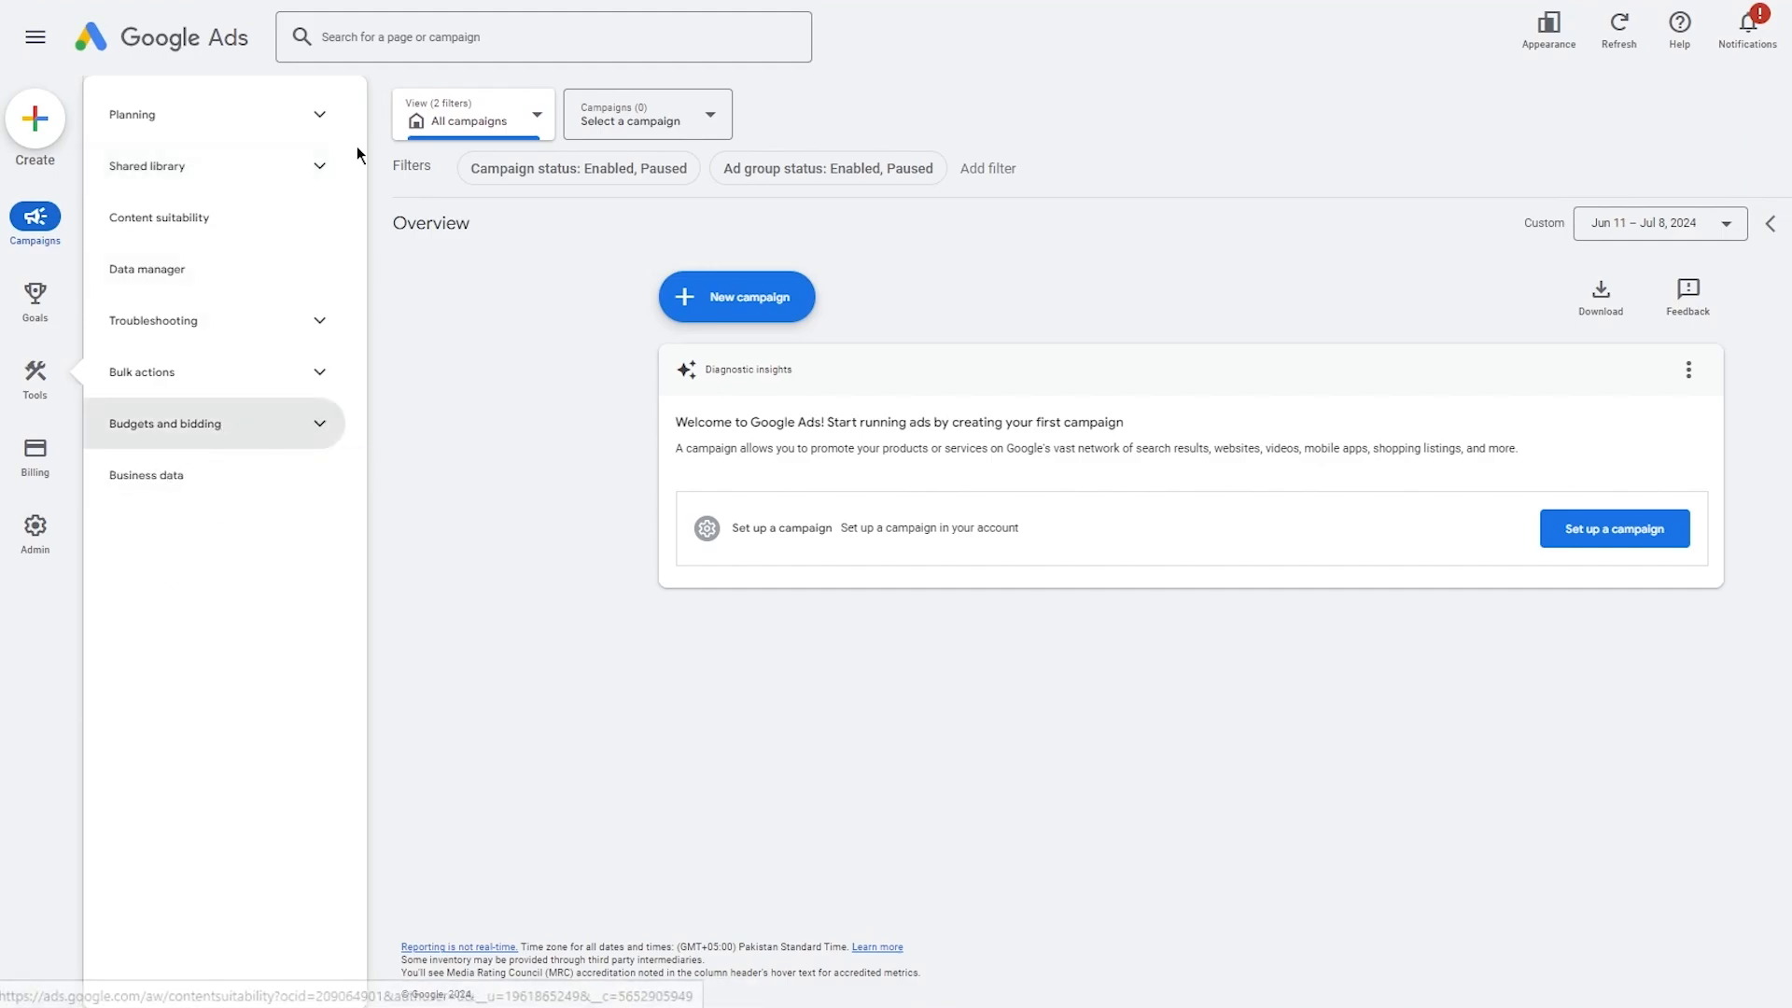
pyautogui.click(408, 47)
pyautogui.click(264, 65)
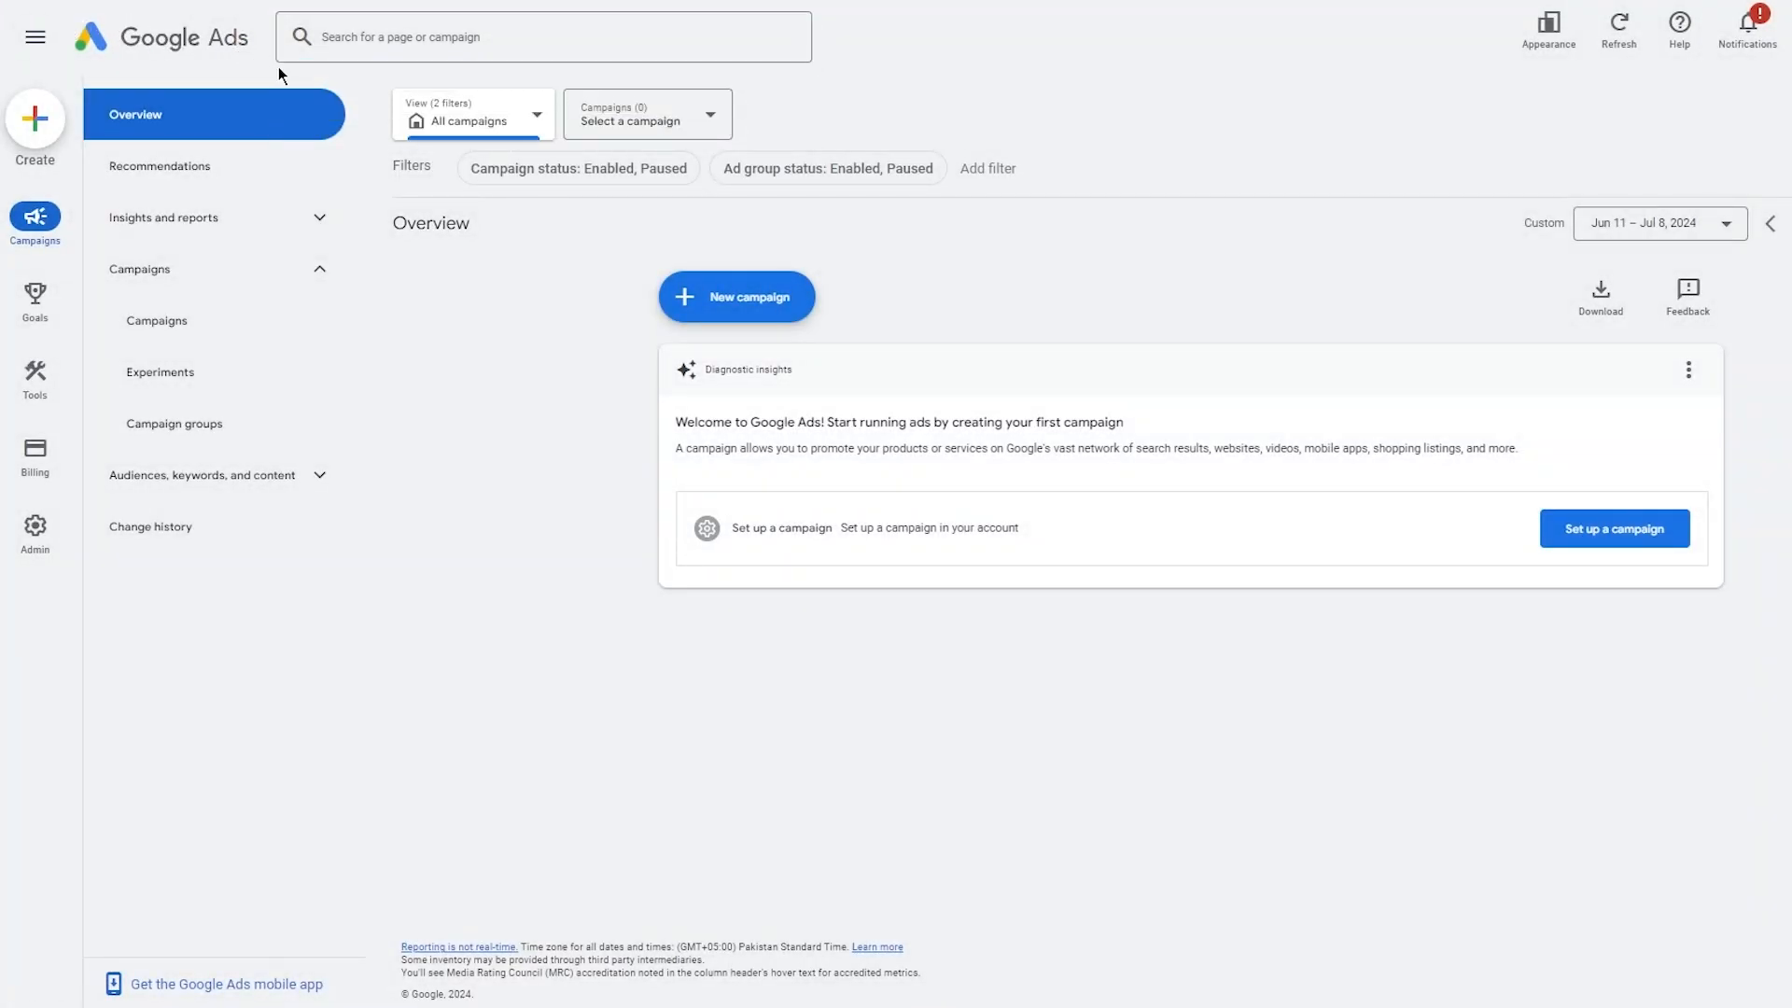
pyautogui.click(342, 26)
pyautogui.write('merc')
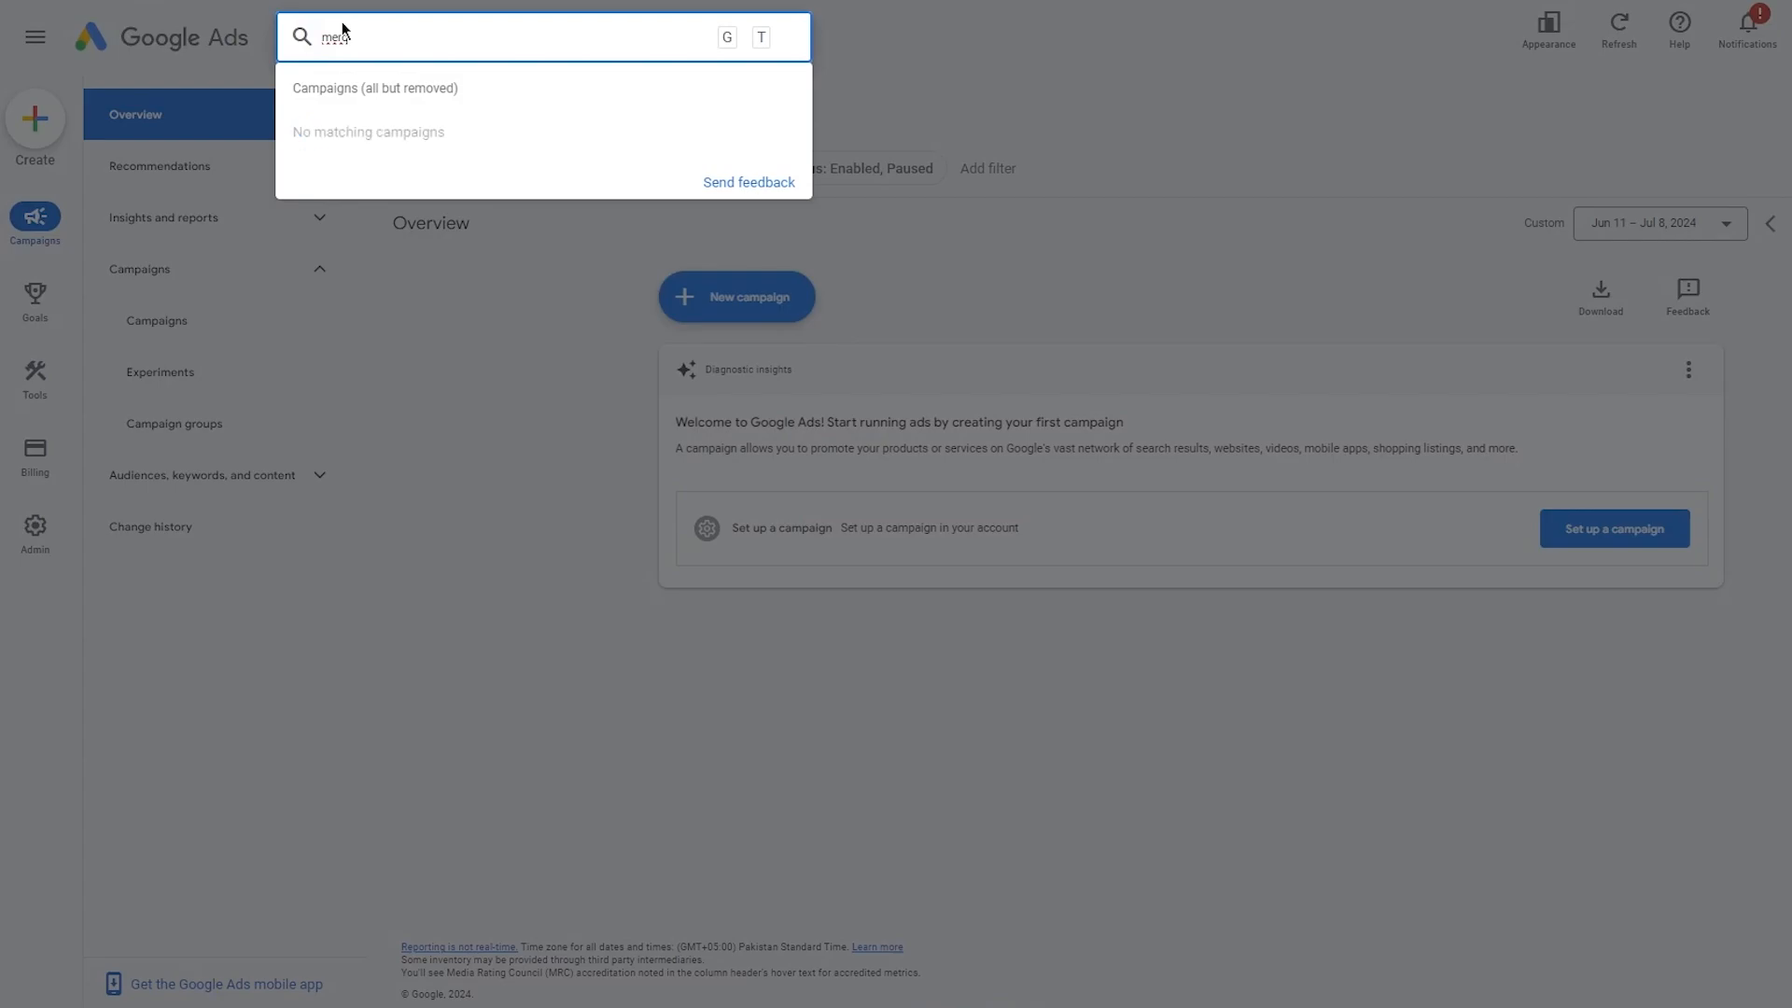
pyautogui.press('BackSpace')
pyautogui.press('BackSpace')
pyautogui.press('BackSpace')
pyautogui.press('BackSpace')
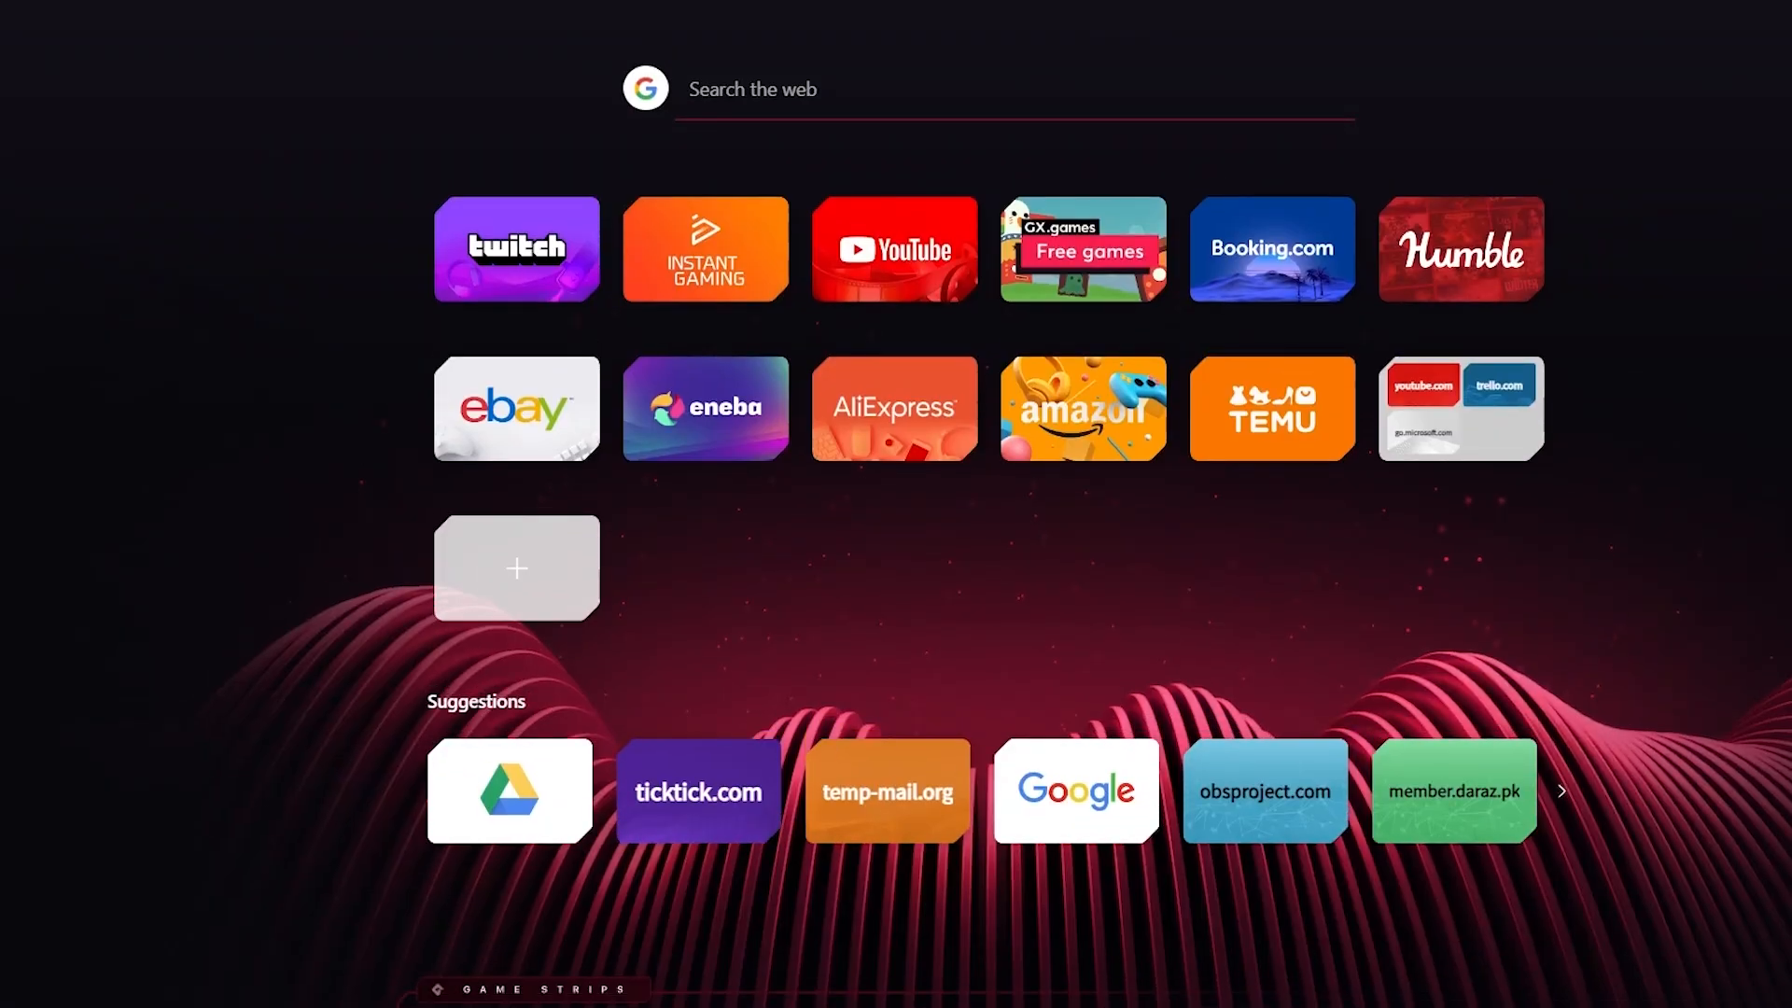
# Search the web for google for merchants and open Google Merchant Center from the results.
pyautogui.write('goog')
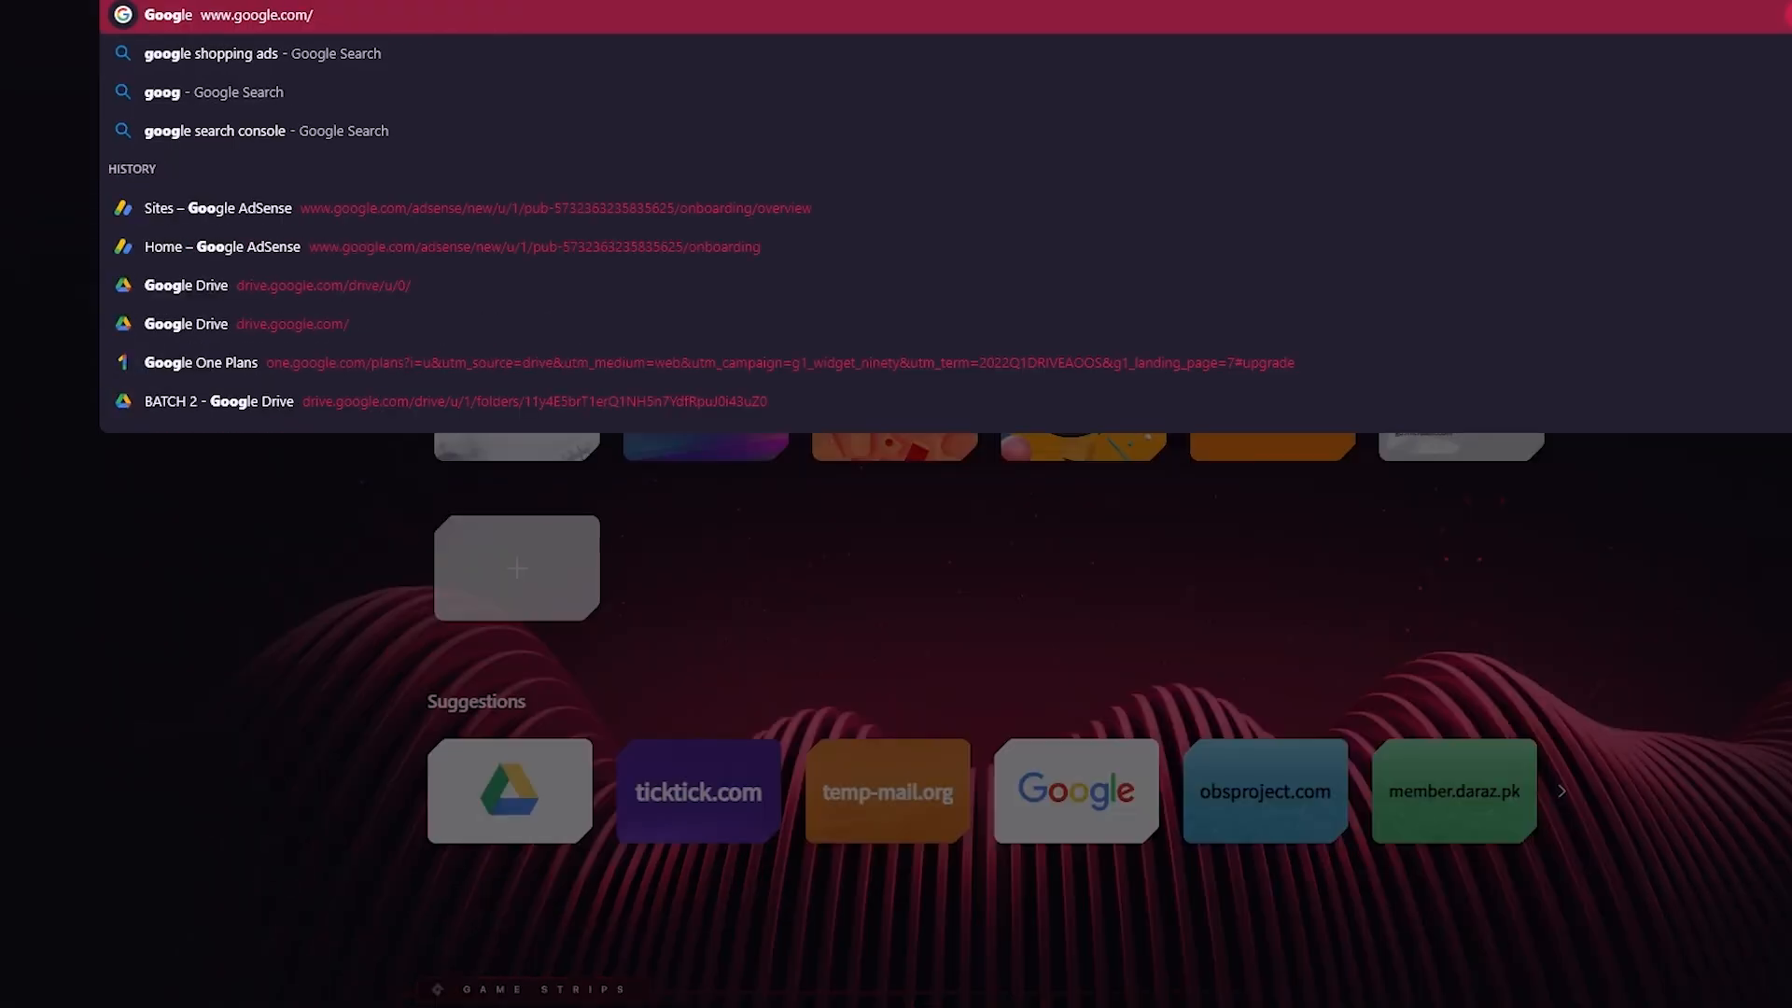
pyautogui.write('le for')
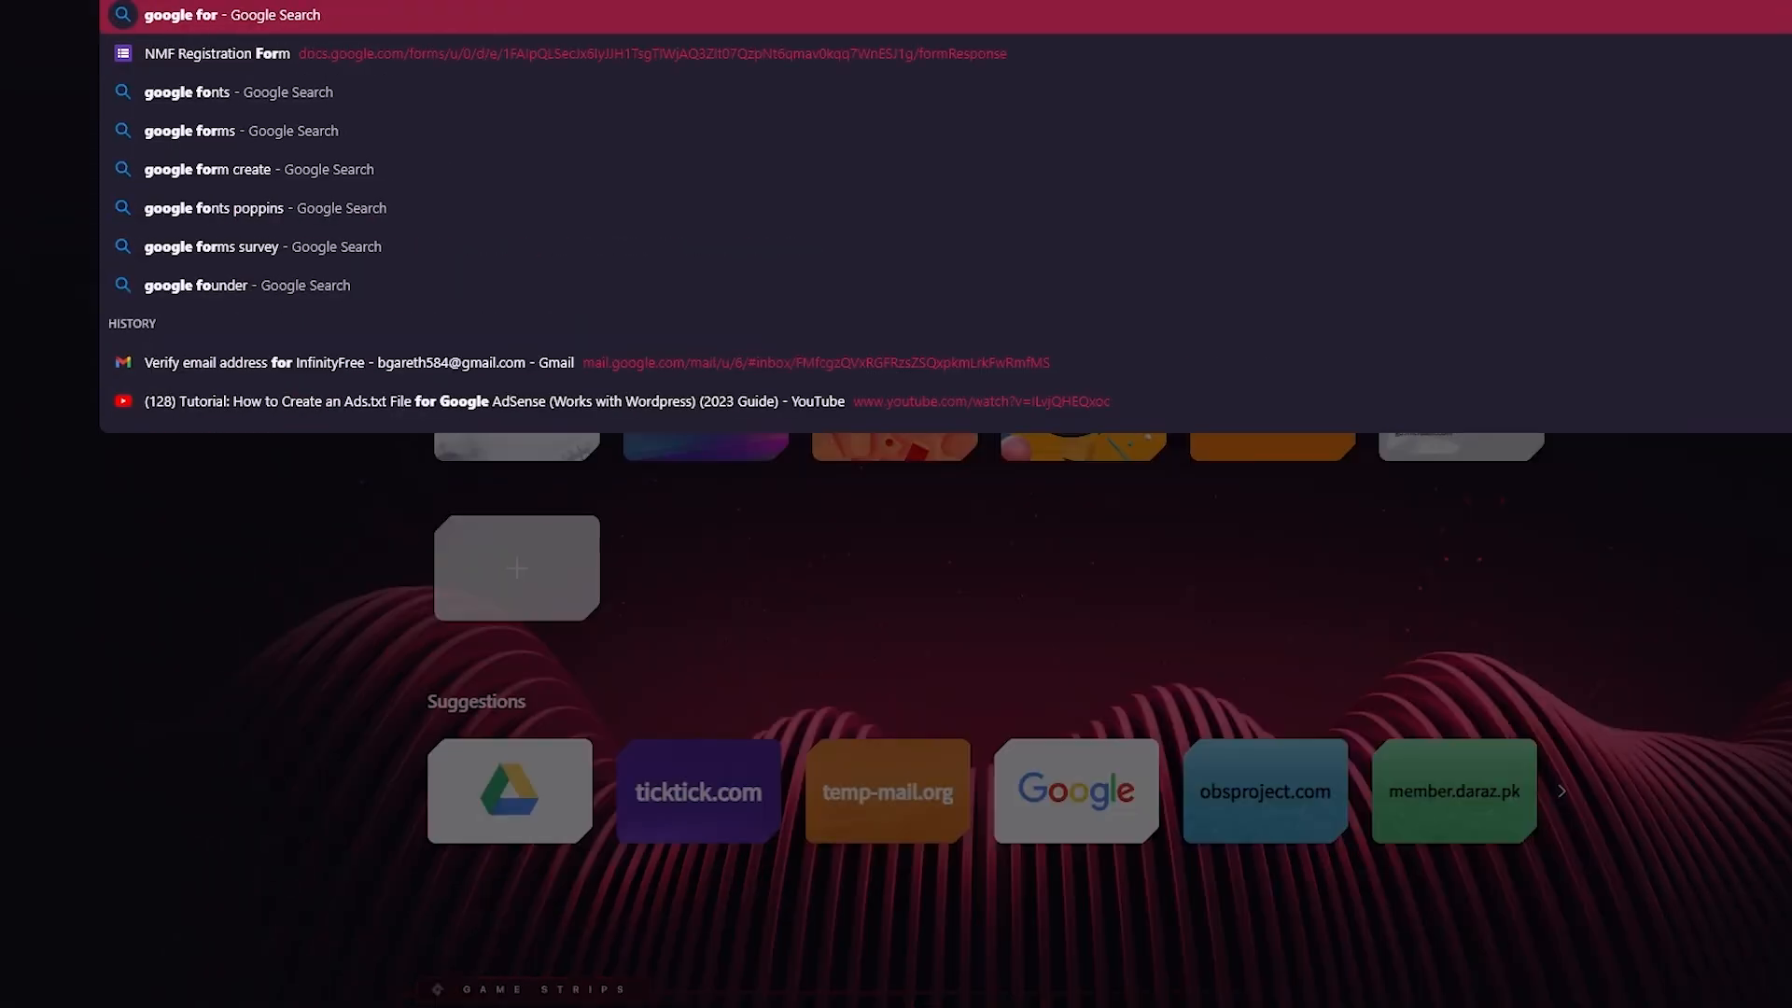
pyautogui.write(' mer')
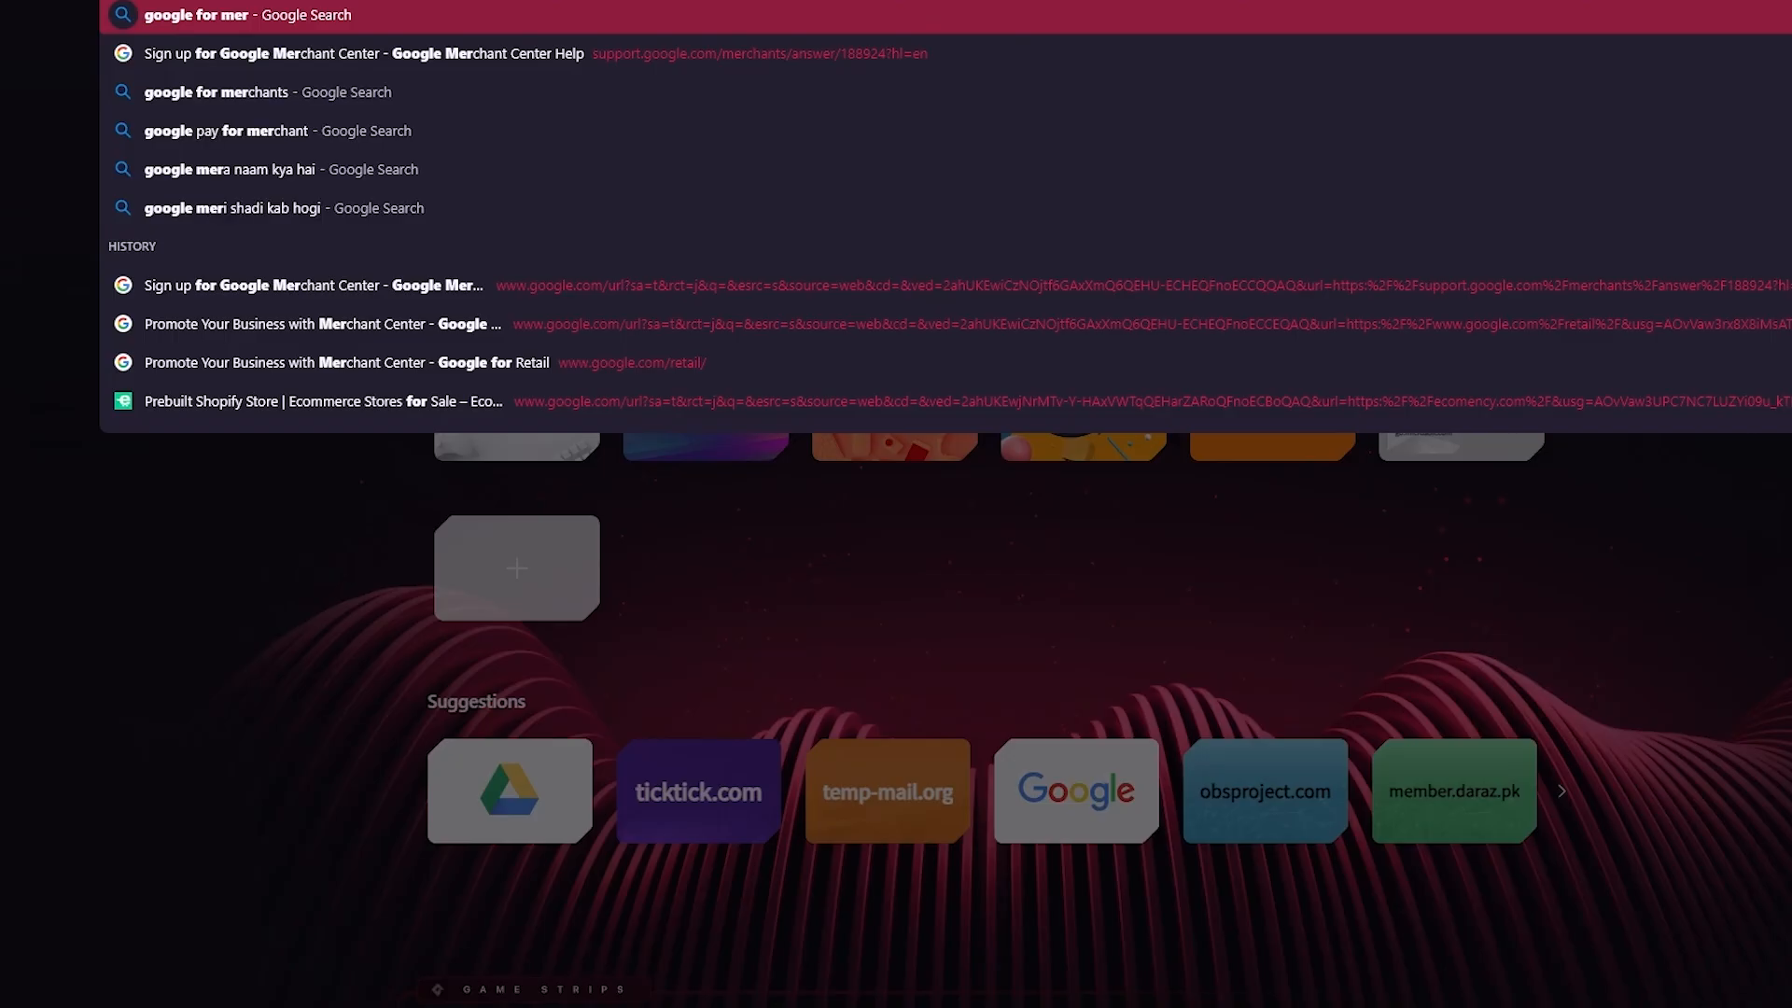
pyautogui.click(215, 92)
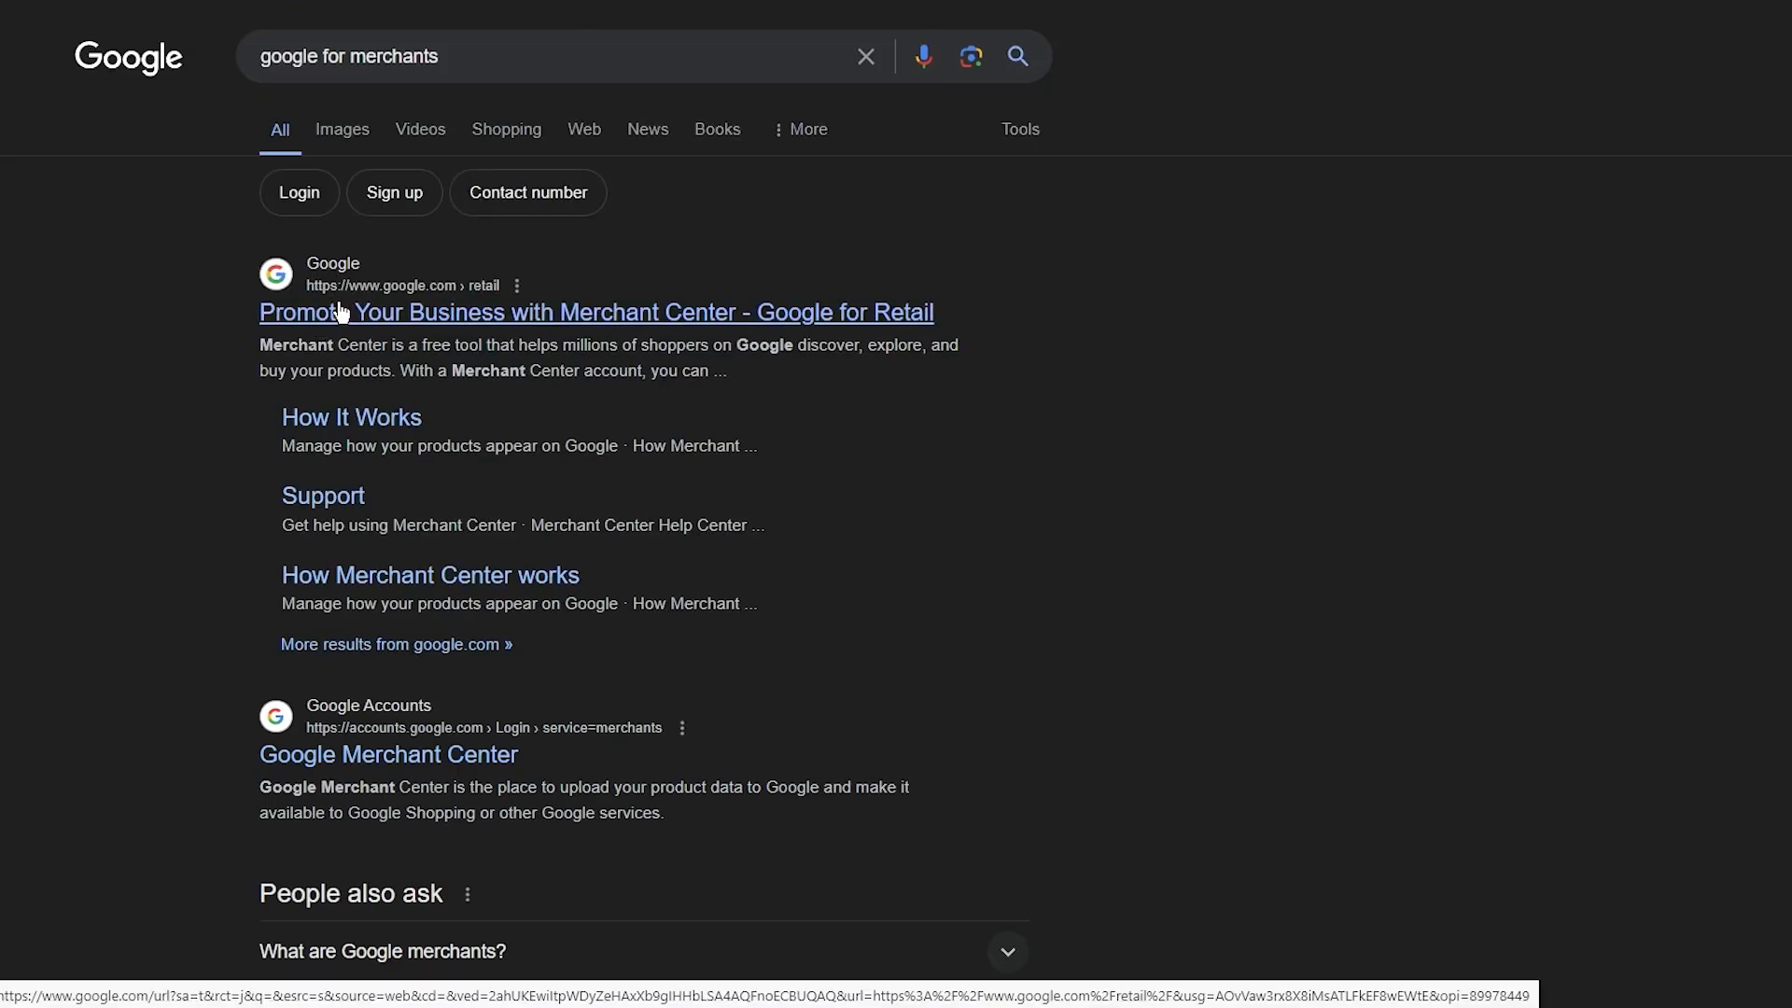
pyautogui.click(340, 312)
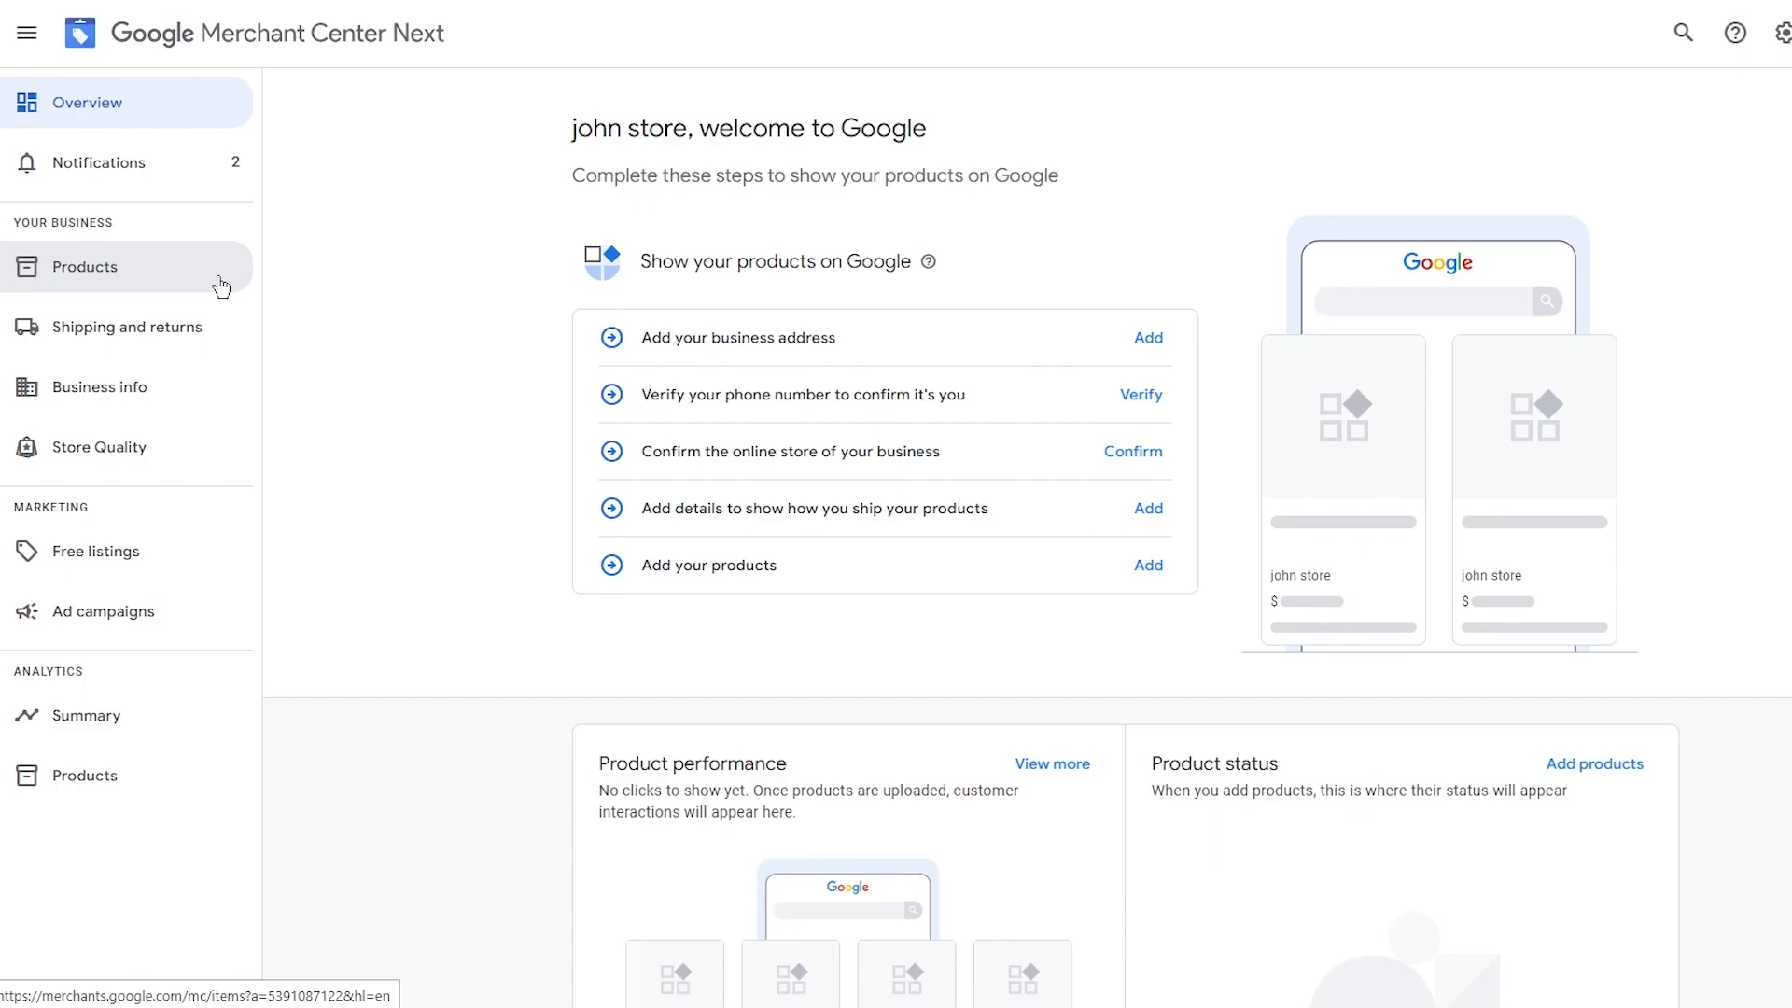
# Add the business address by autofilling the street, city and postal code, entering a state/province, and continuing.
pyautogui.click(1148, 337)
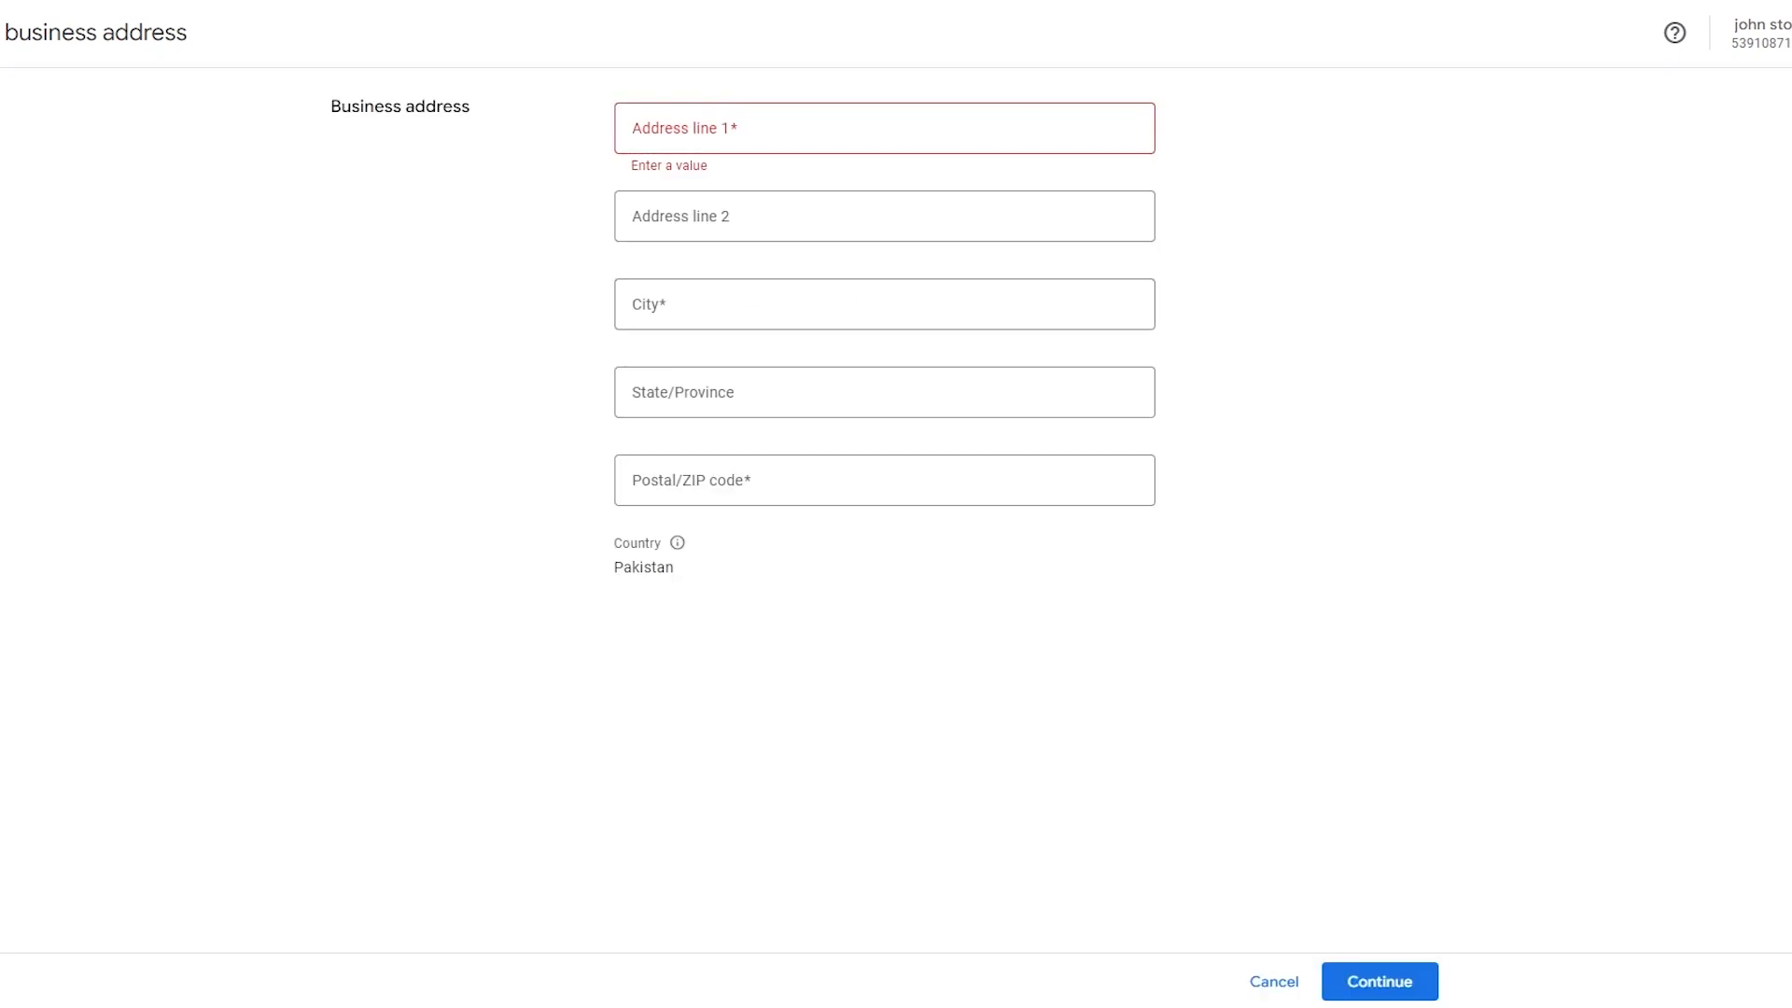
pyautogui.click(885, 128)
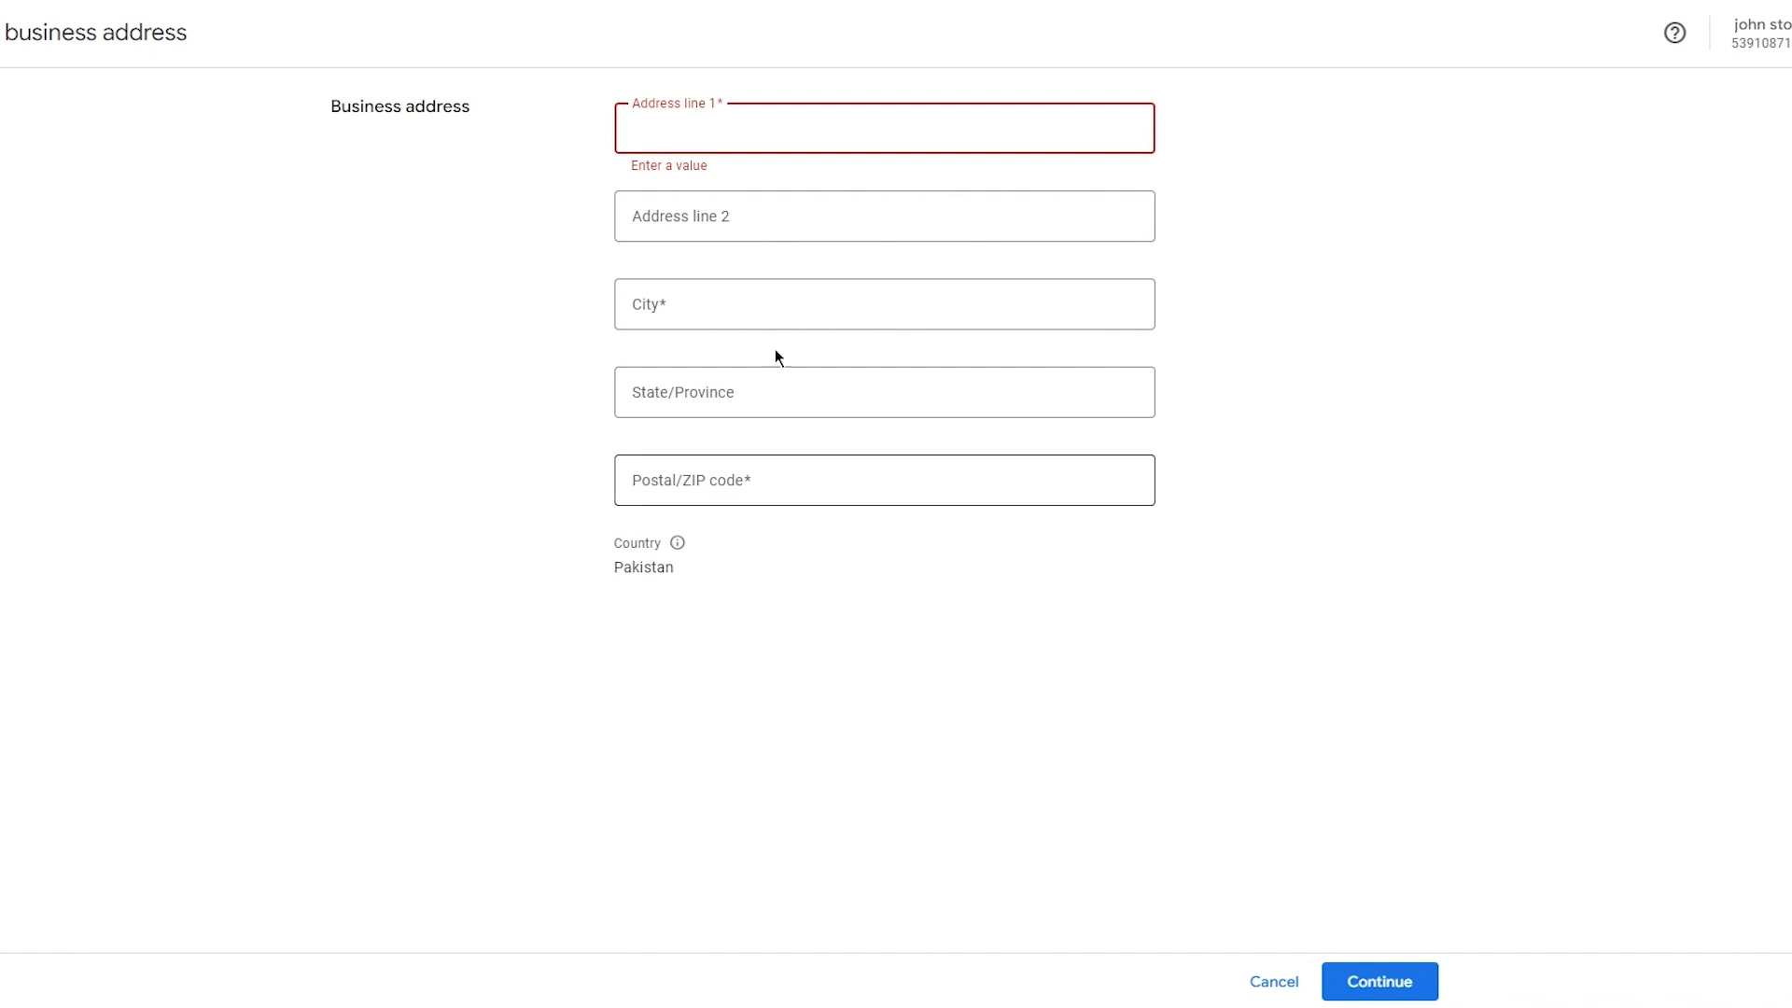
pyautogui.click(793, 126)
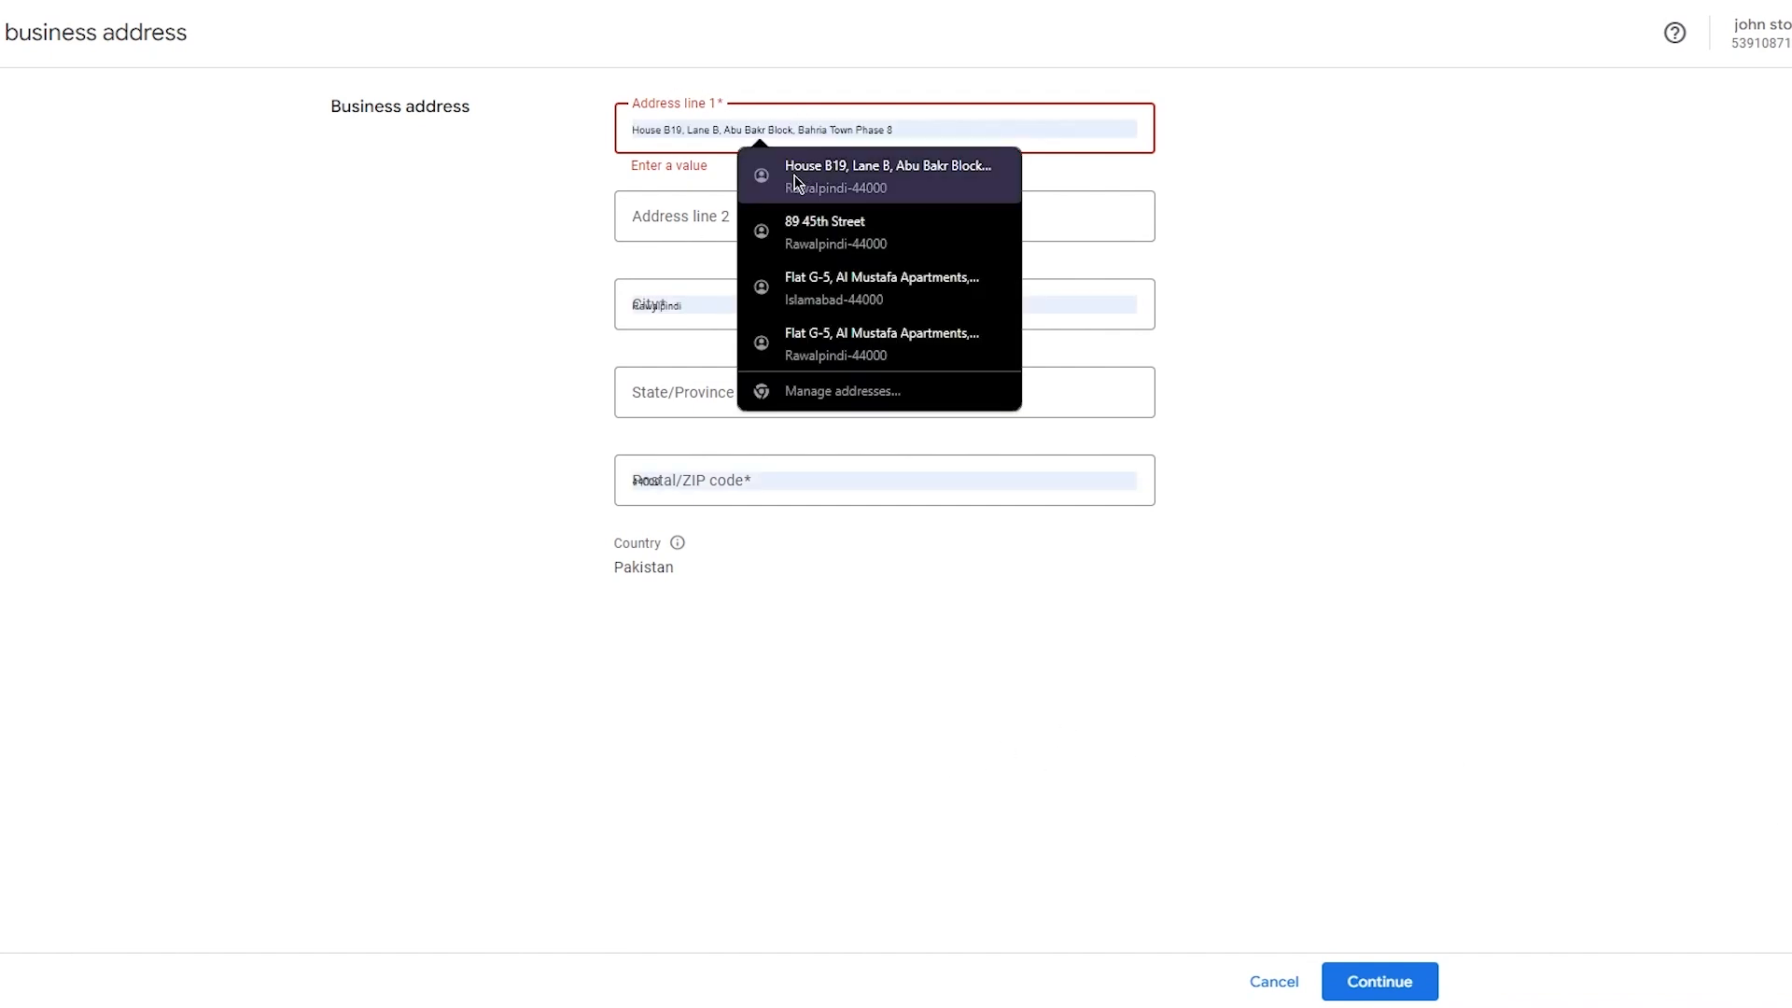
pyautogui.click(816, 232)
pyautogui.click(749, 388)
pyautogui.write('jhkjh')
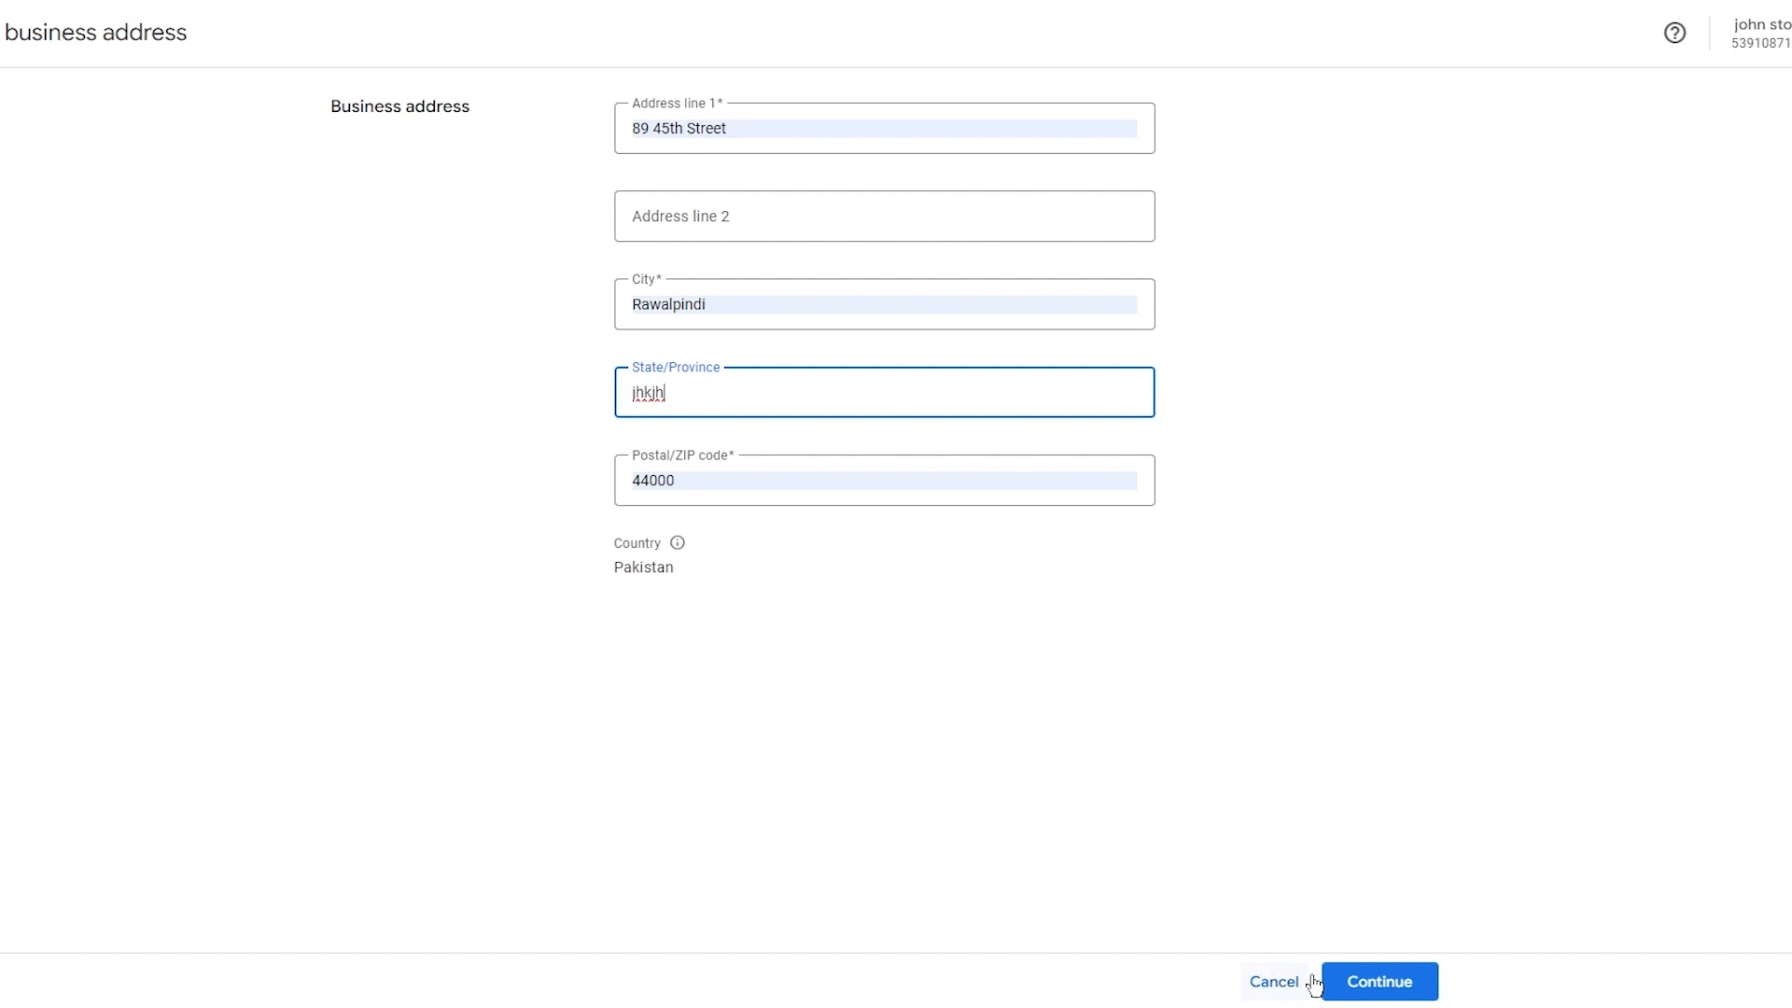
pyautogui.click(1415, 995)
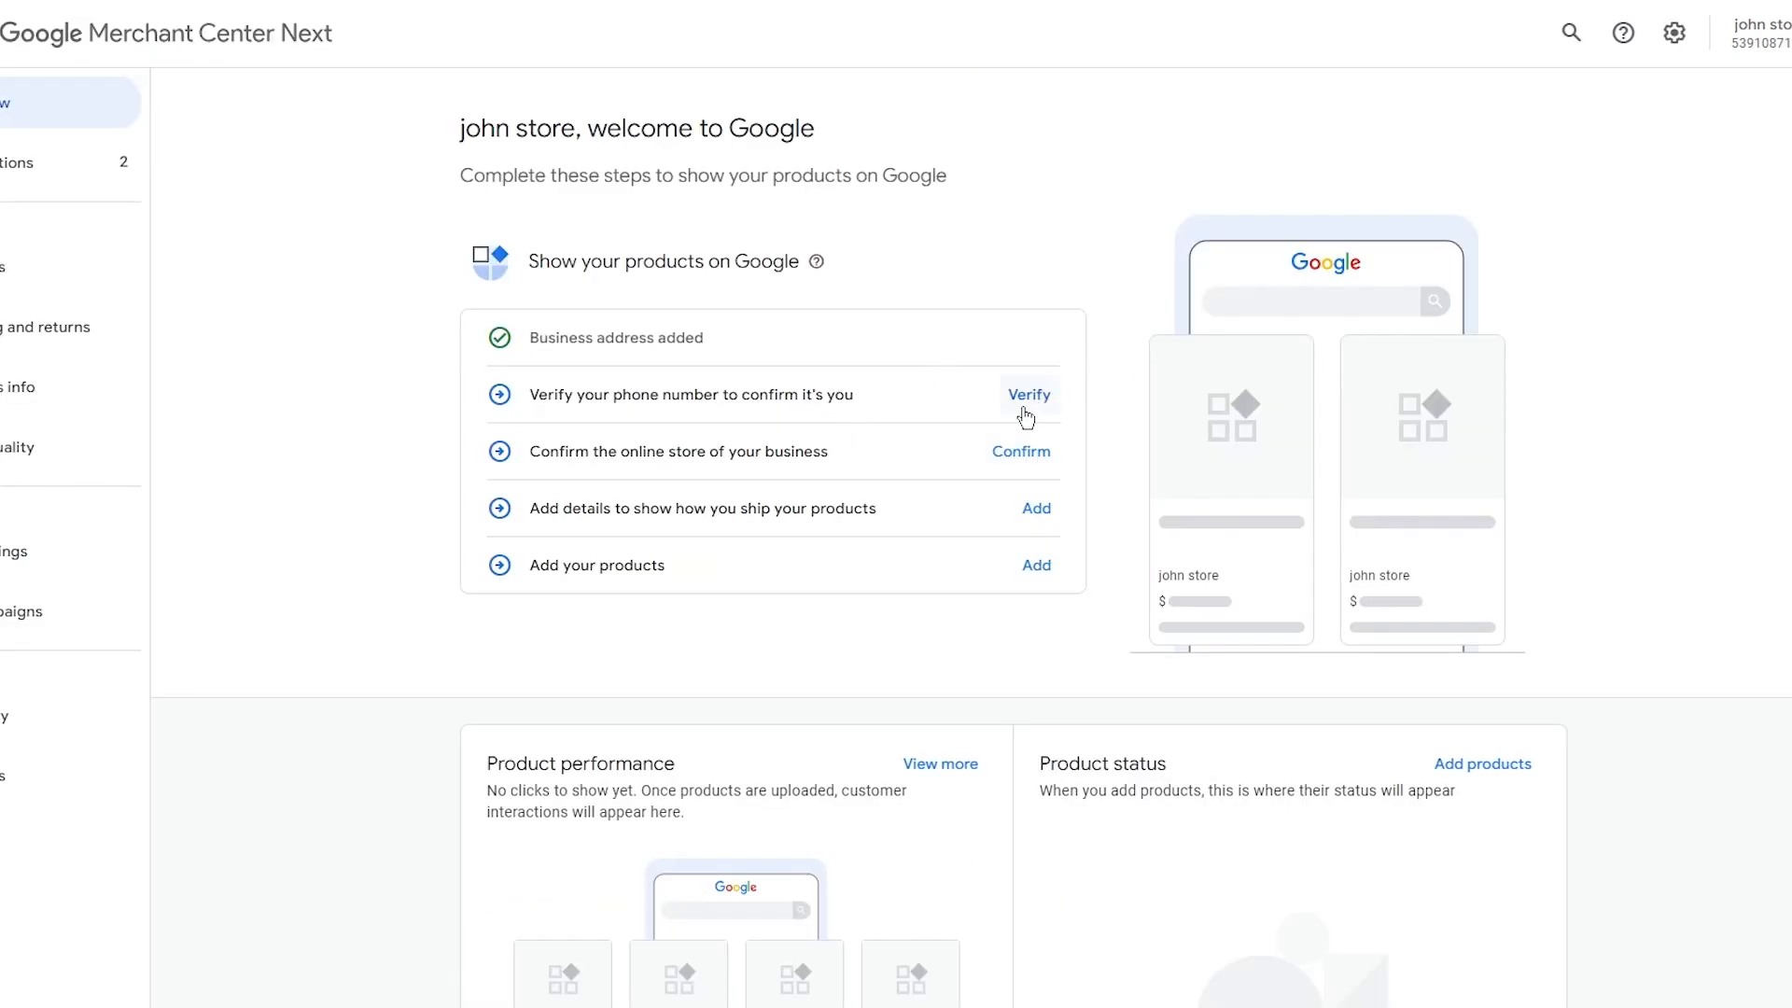
# Start adding products and select all countries as the places to show them, confirming and continuing.
pyautogui.click(1043, 567)
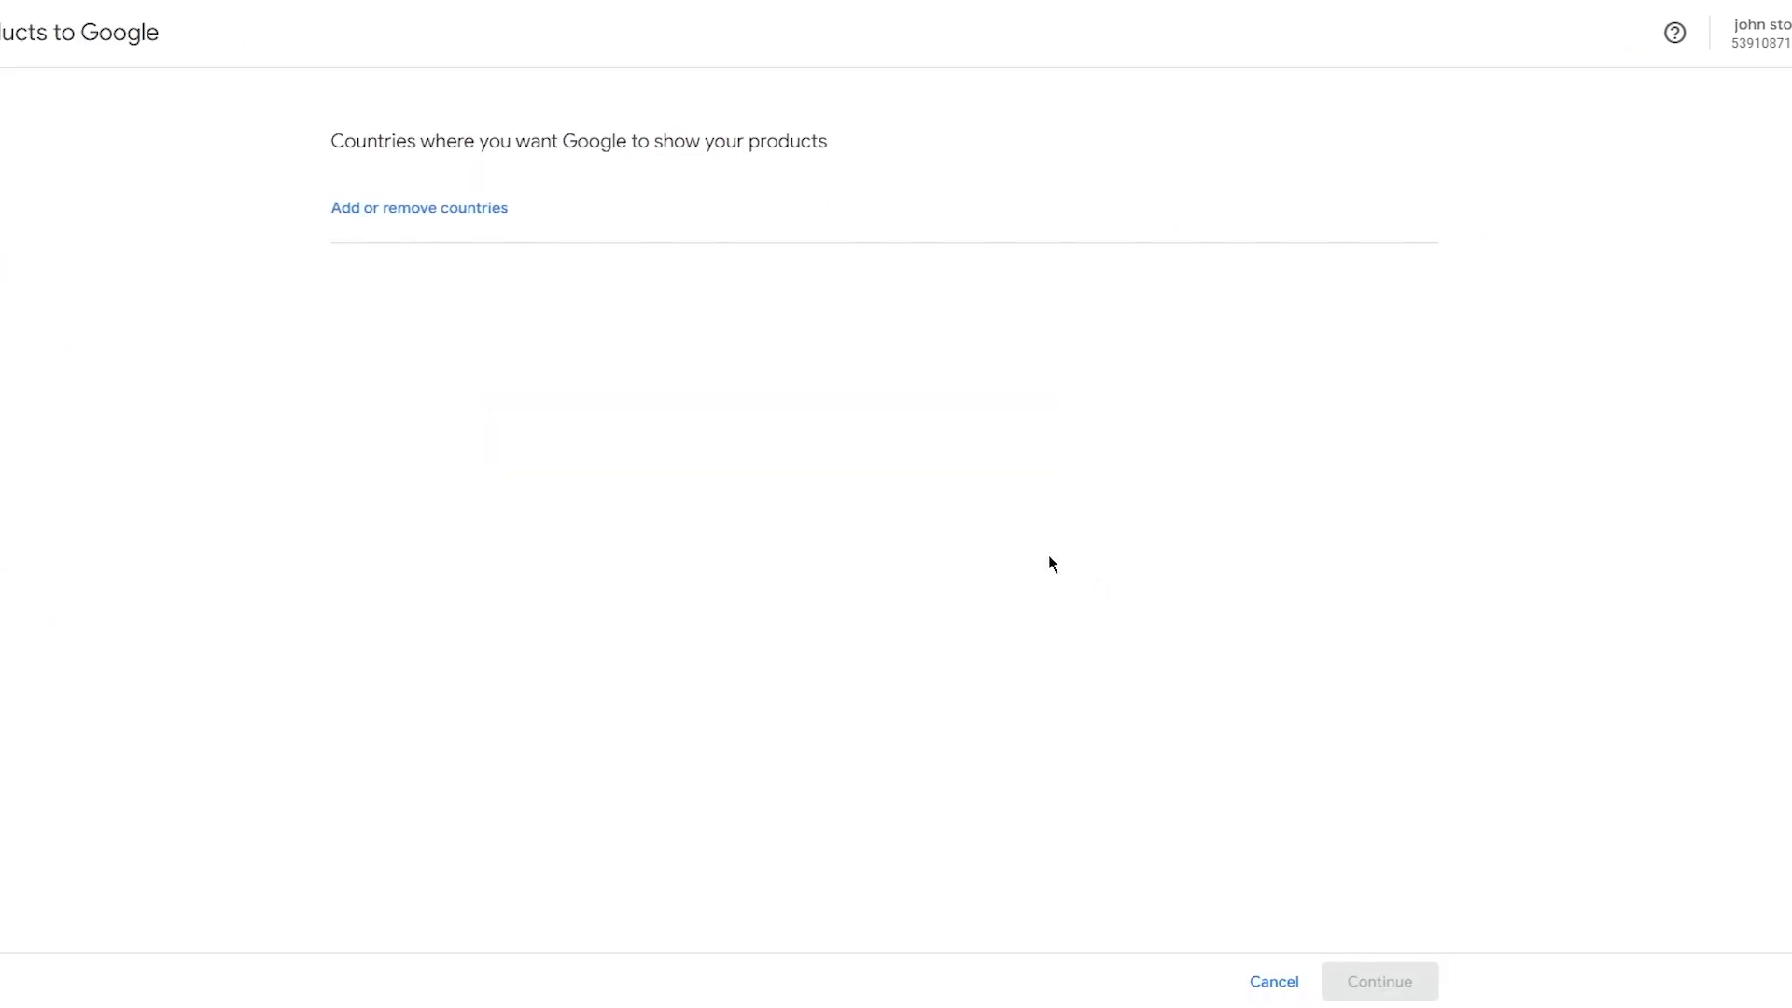
pyautogui.moveTo(846, 153); pyautogui.dragTo(233, 149)
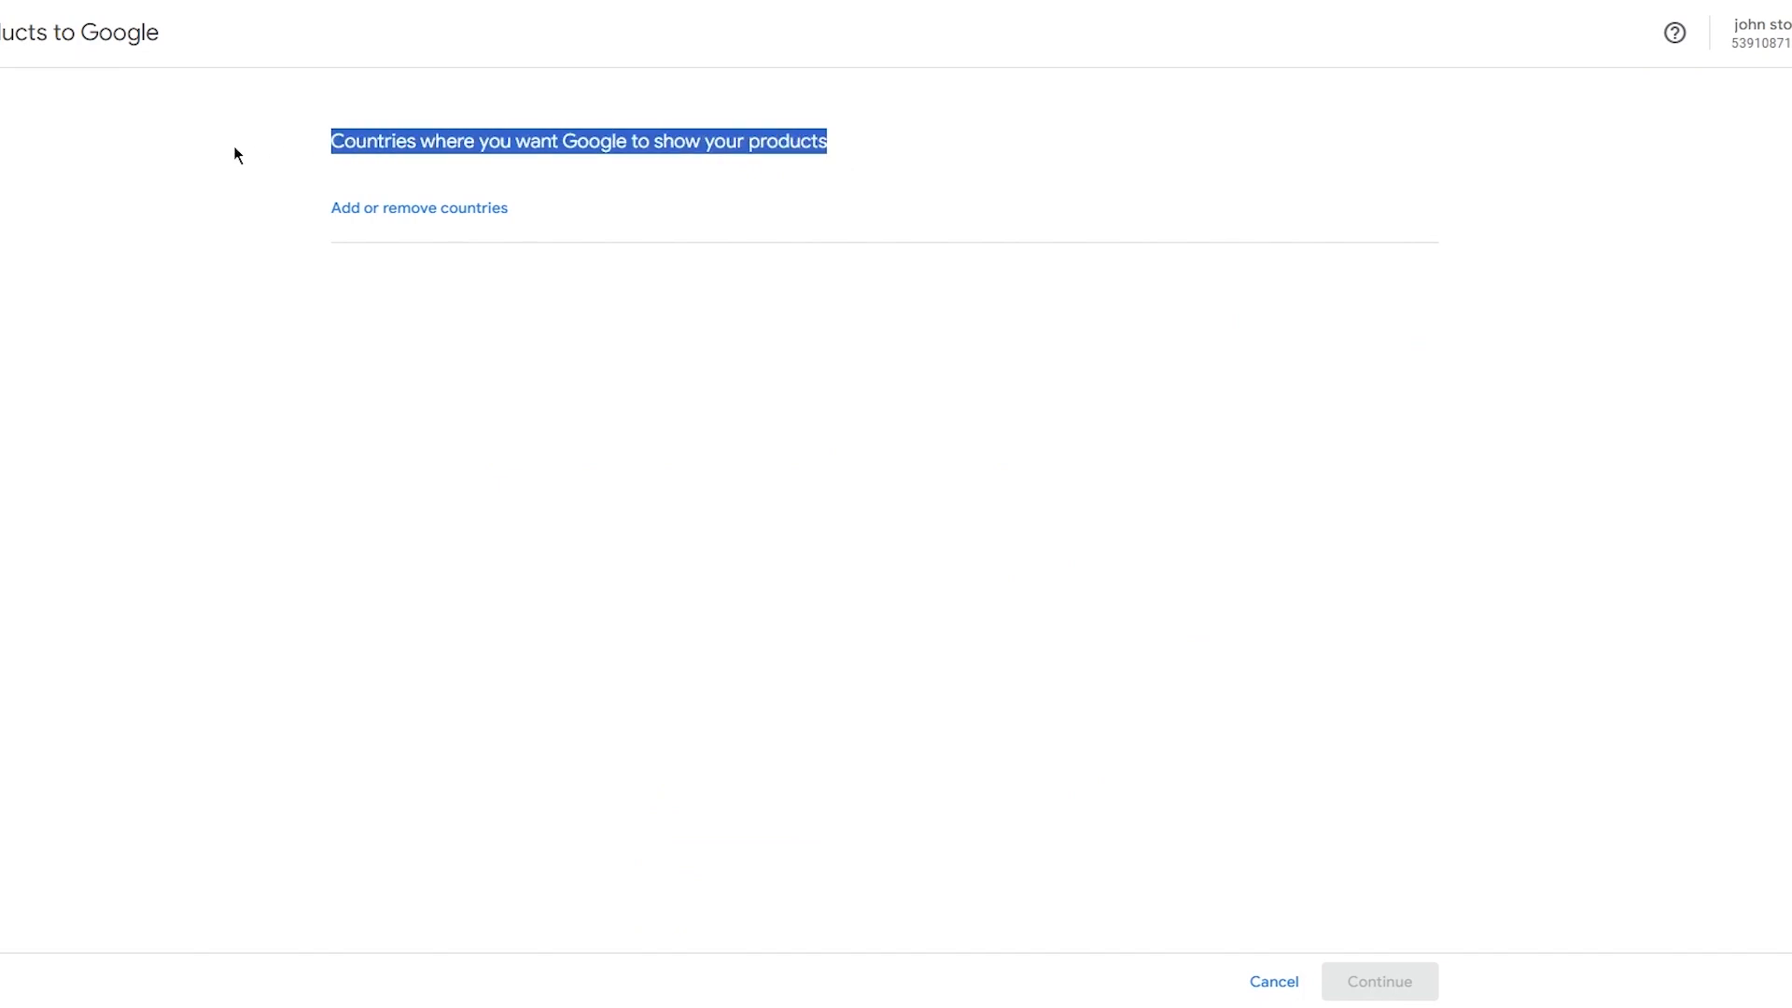
pyautogui.click(1153, 241)
pyautogui.click(425, 205)
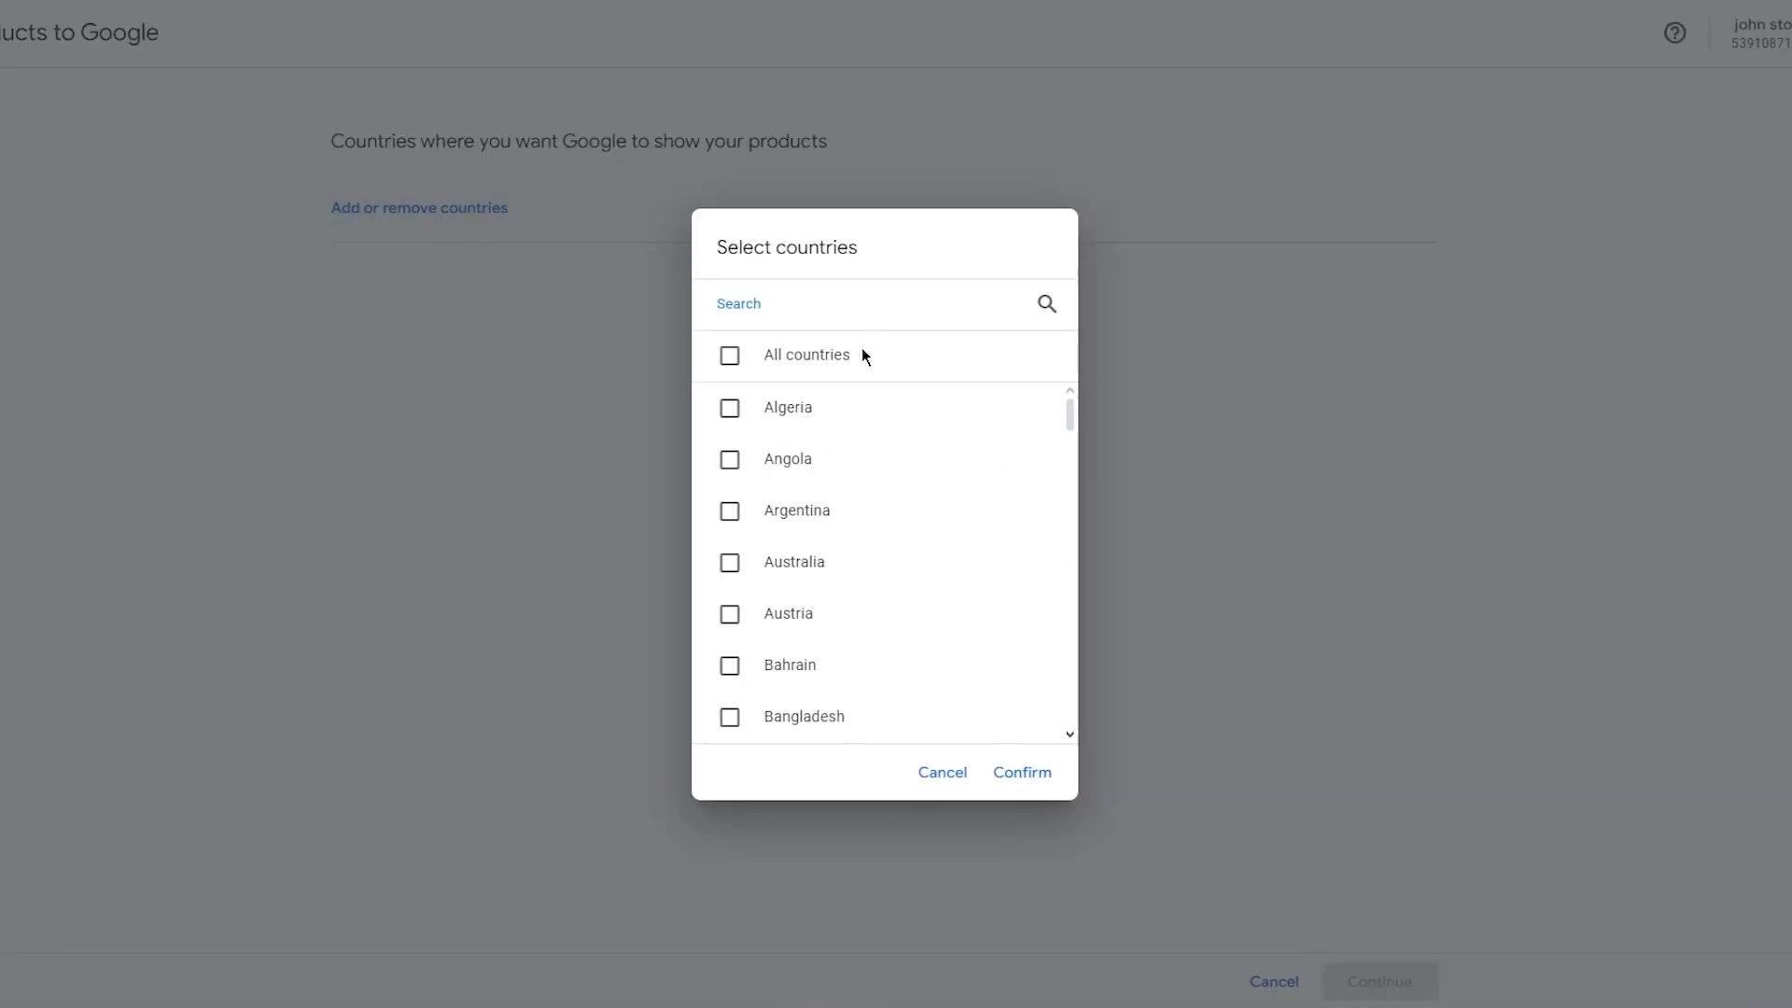
pyautogui.click(738, 354)
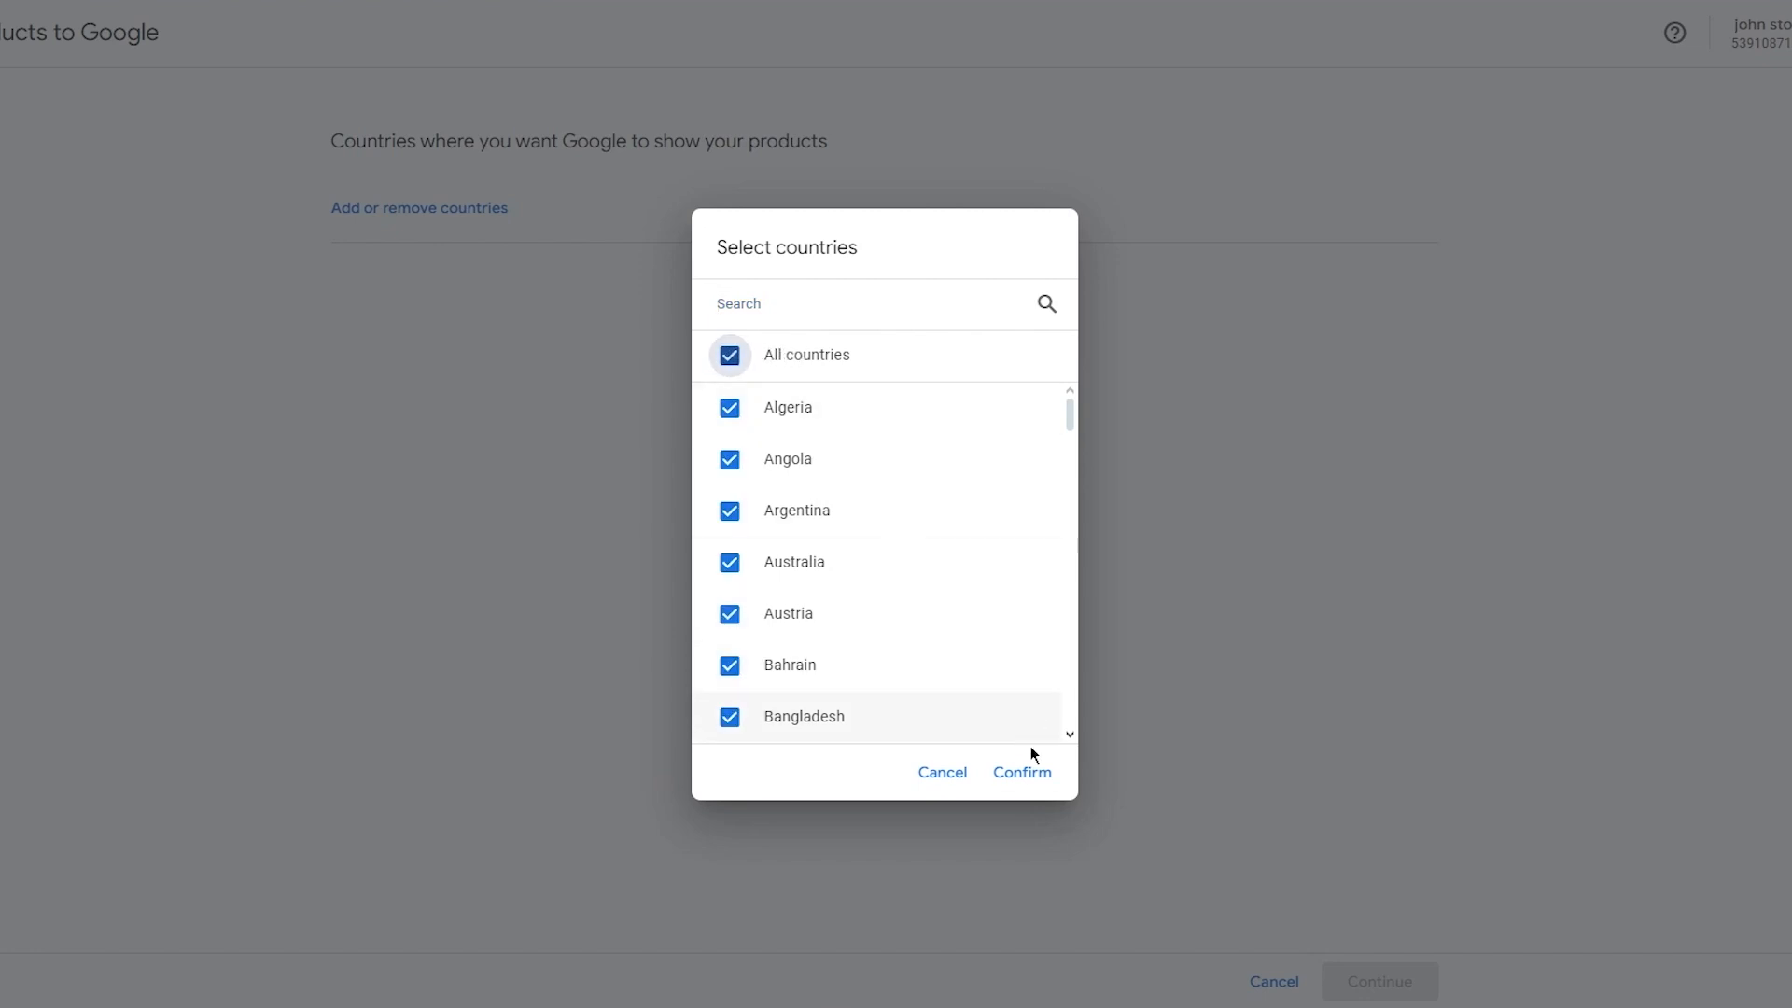
pyautogui.click(1015, 772)
pyautogui.click(1355, 986)
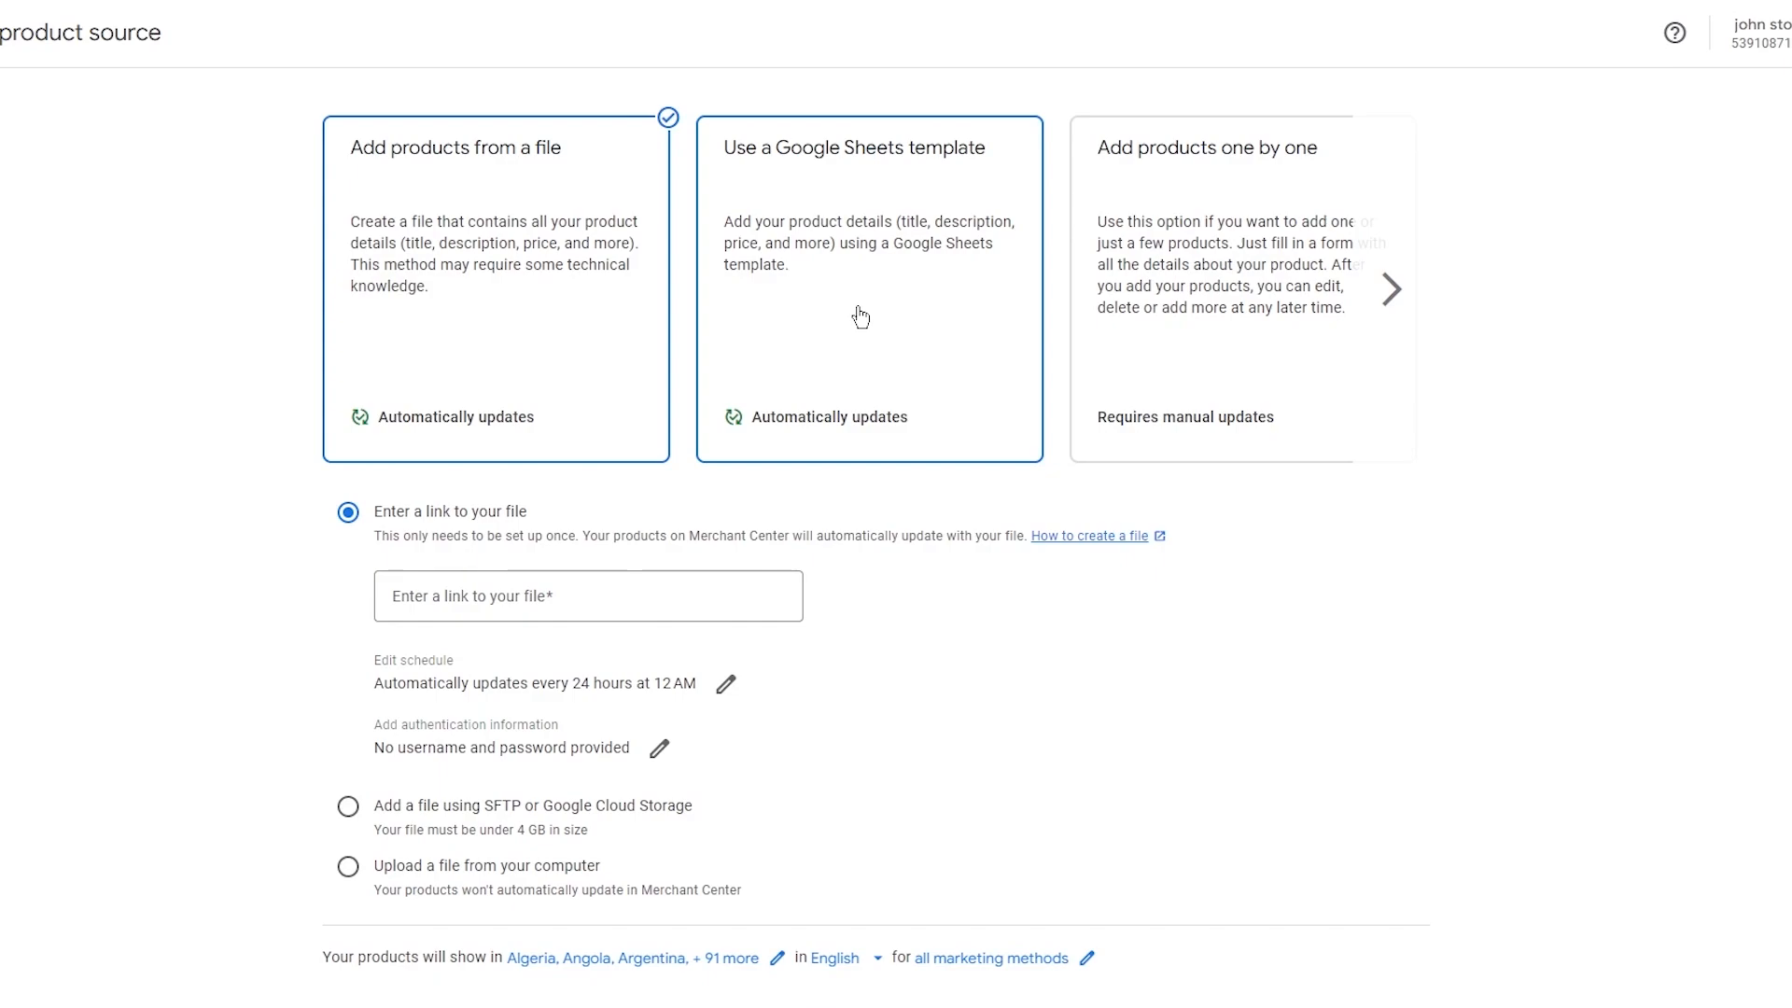
# Choose the Add products one by one product source and continue.
pyautogui.click(1403, 288)
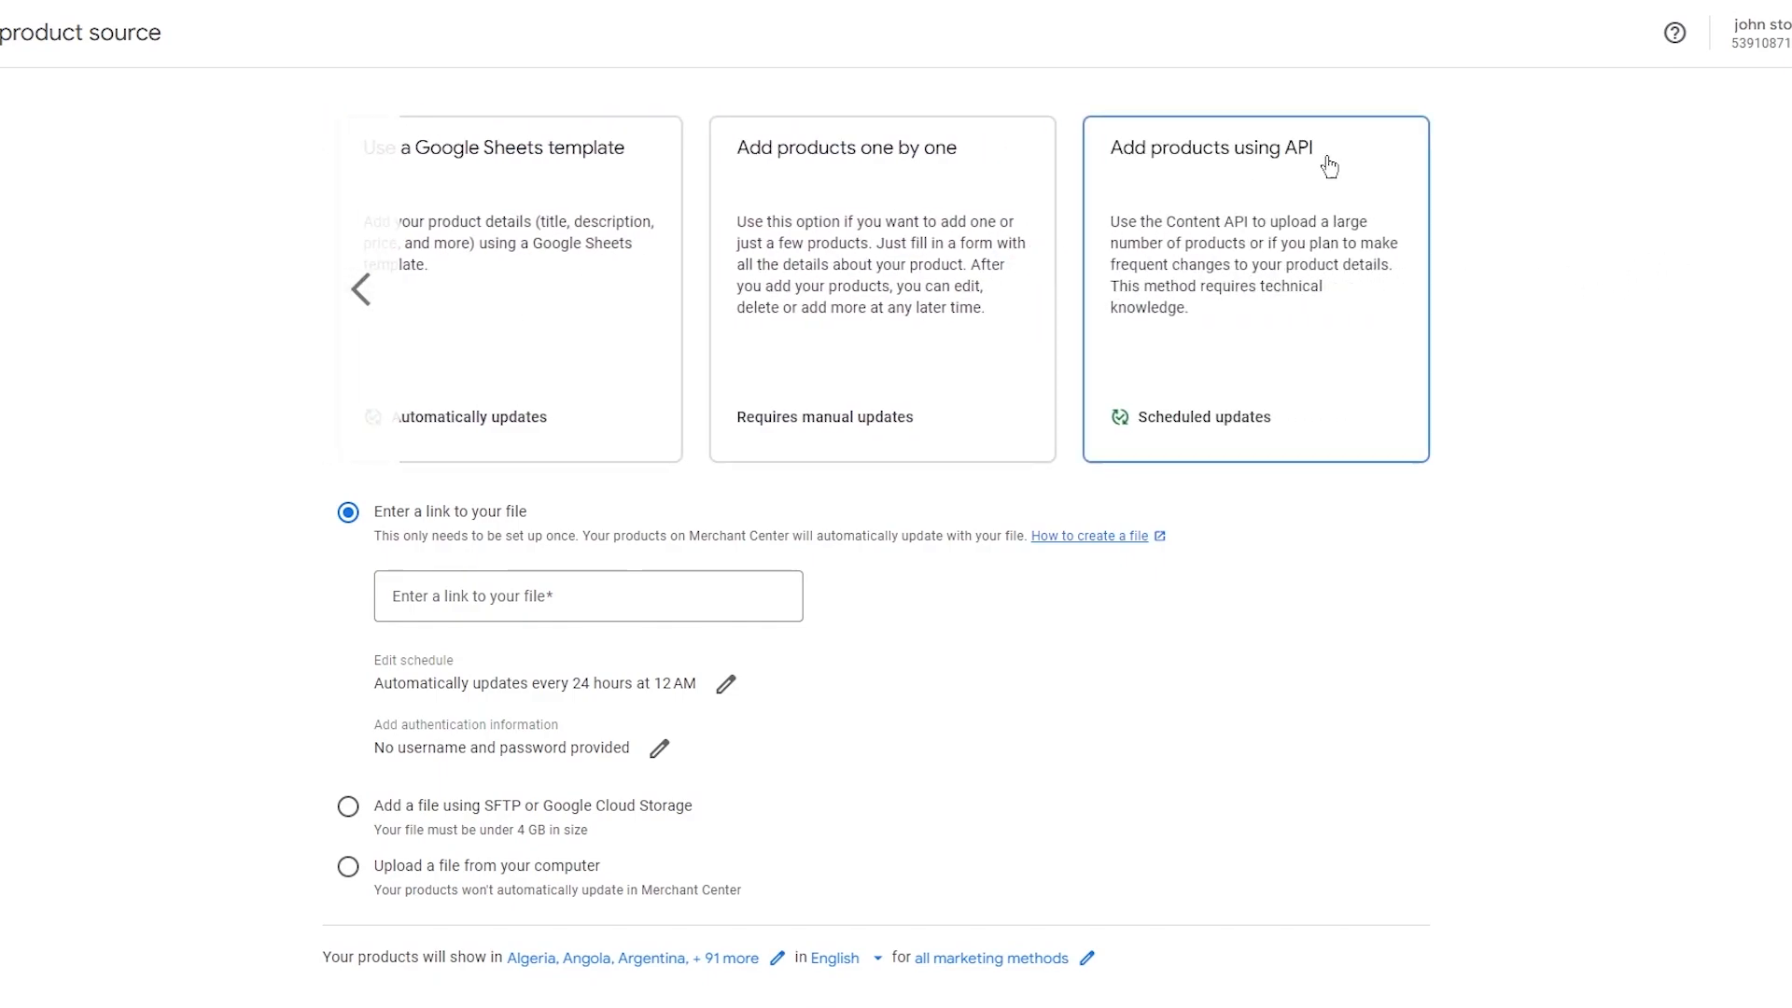
pyautogui.click(352, 244)
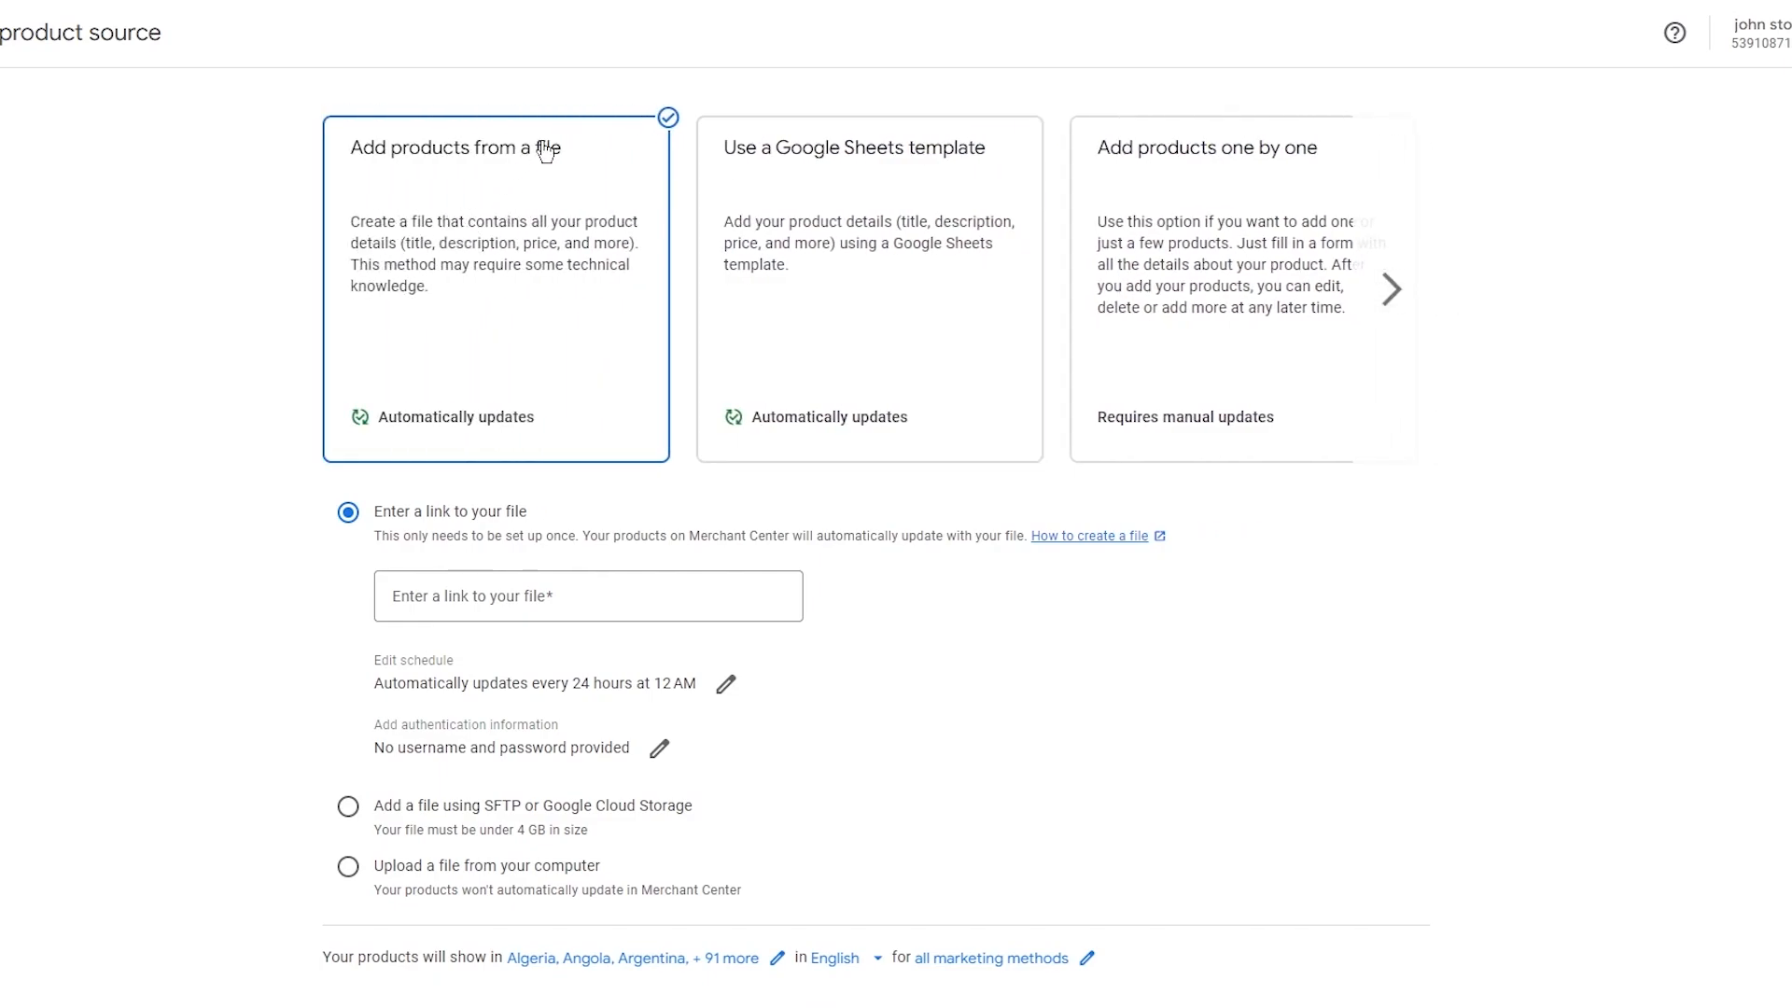
pyautogui.click(1288, 185)
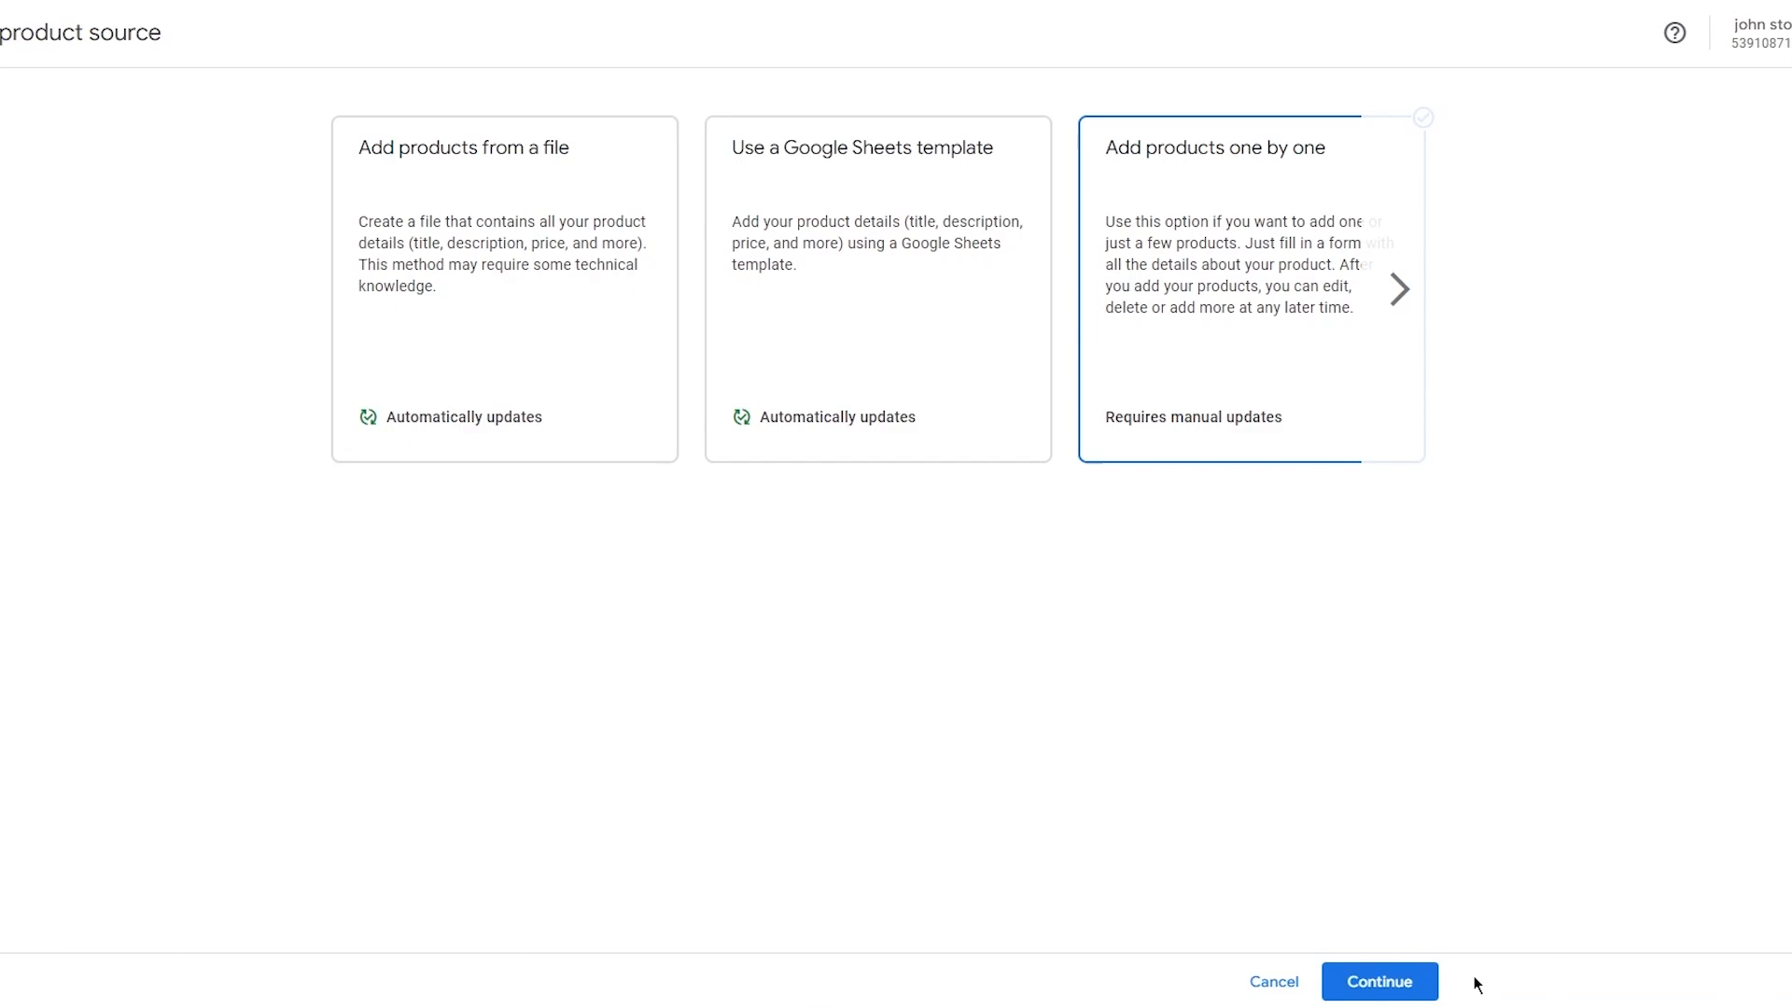
pyautogui.click(1414, 980)
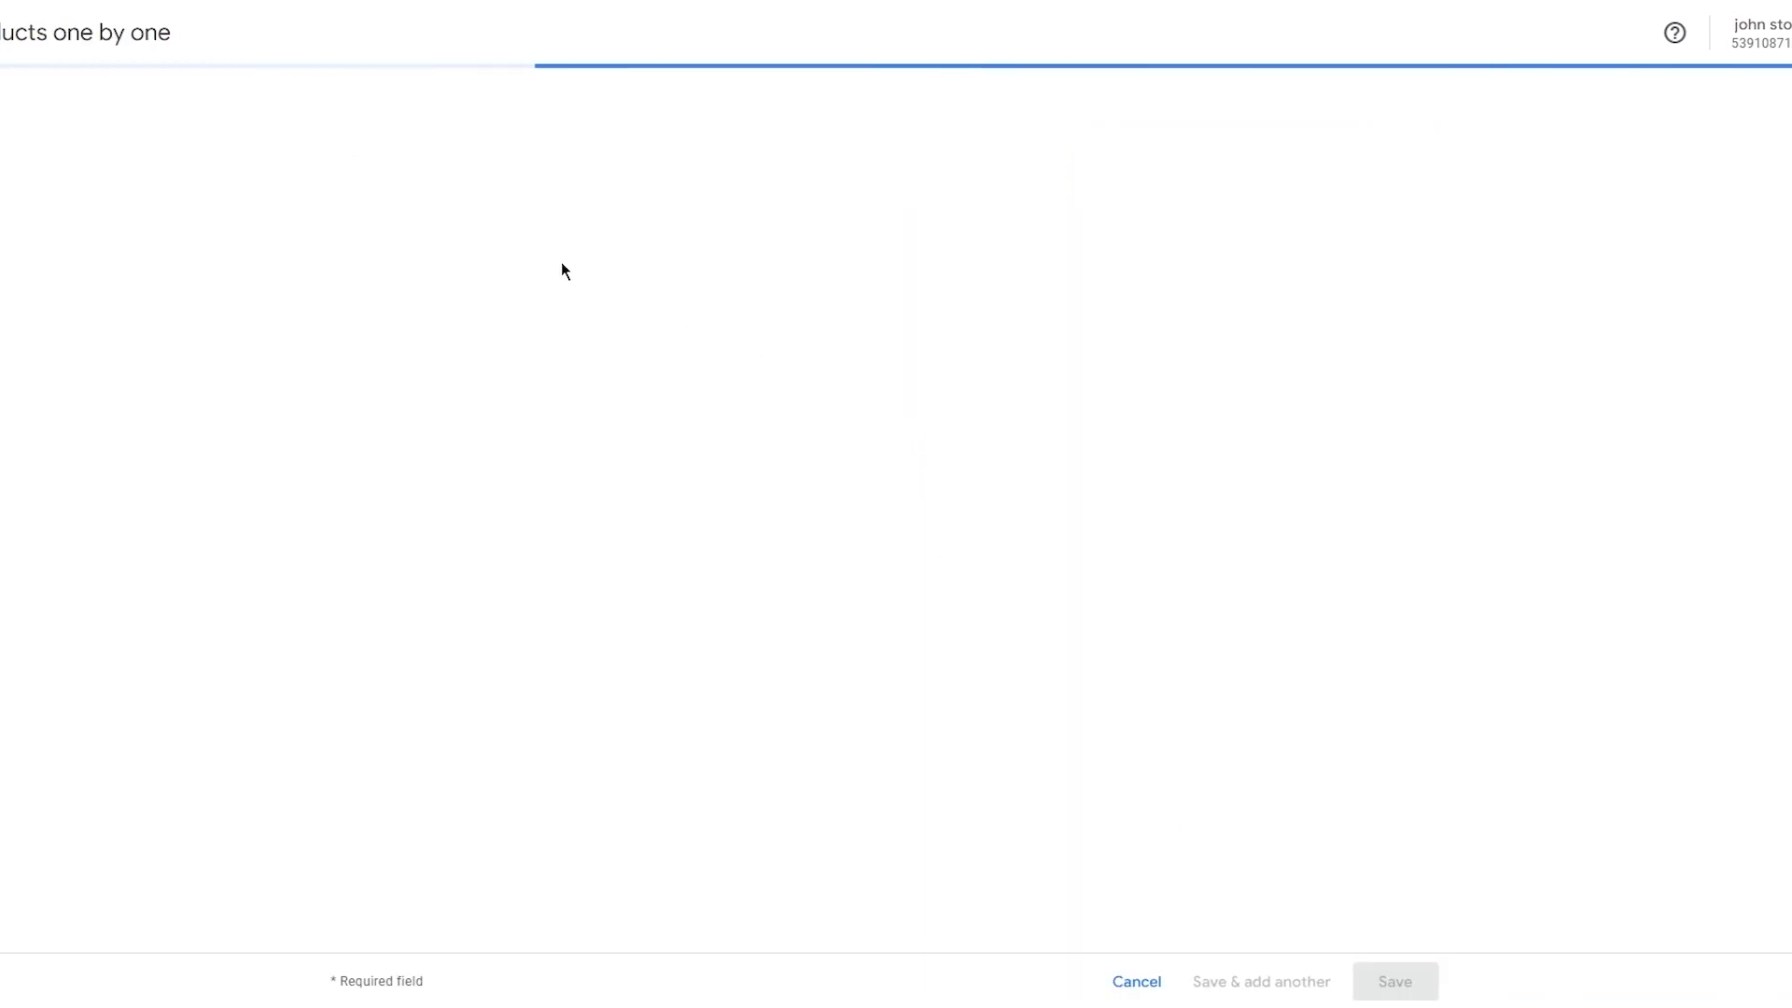
pyautogui.click(726, 122)
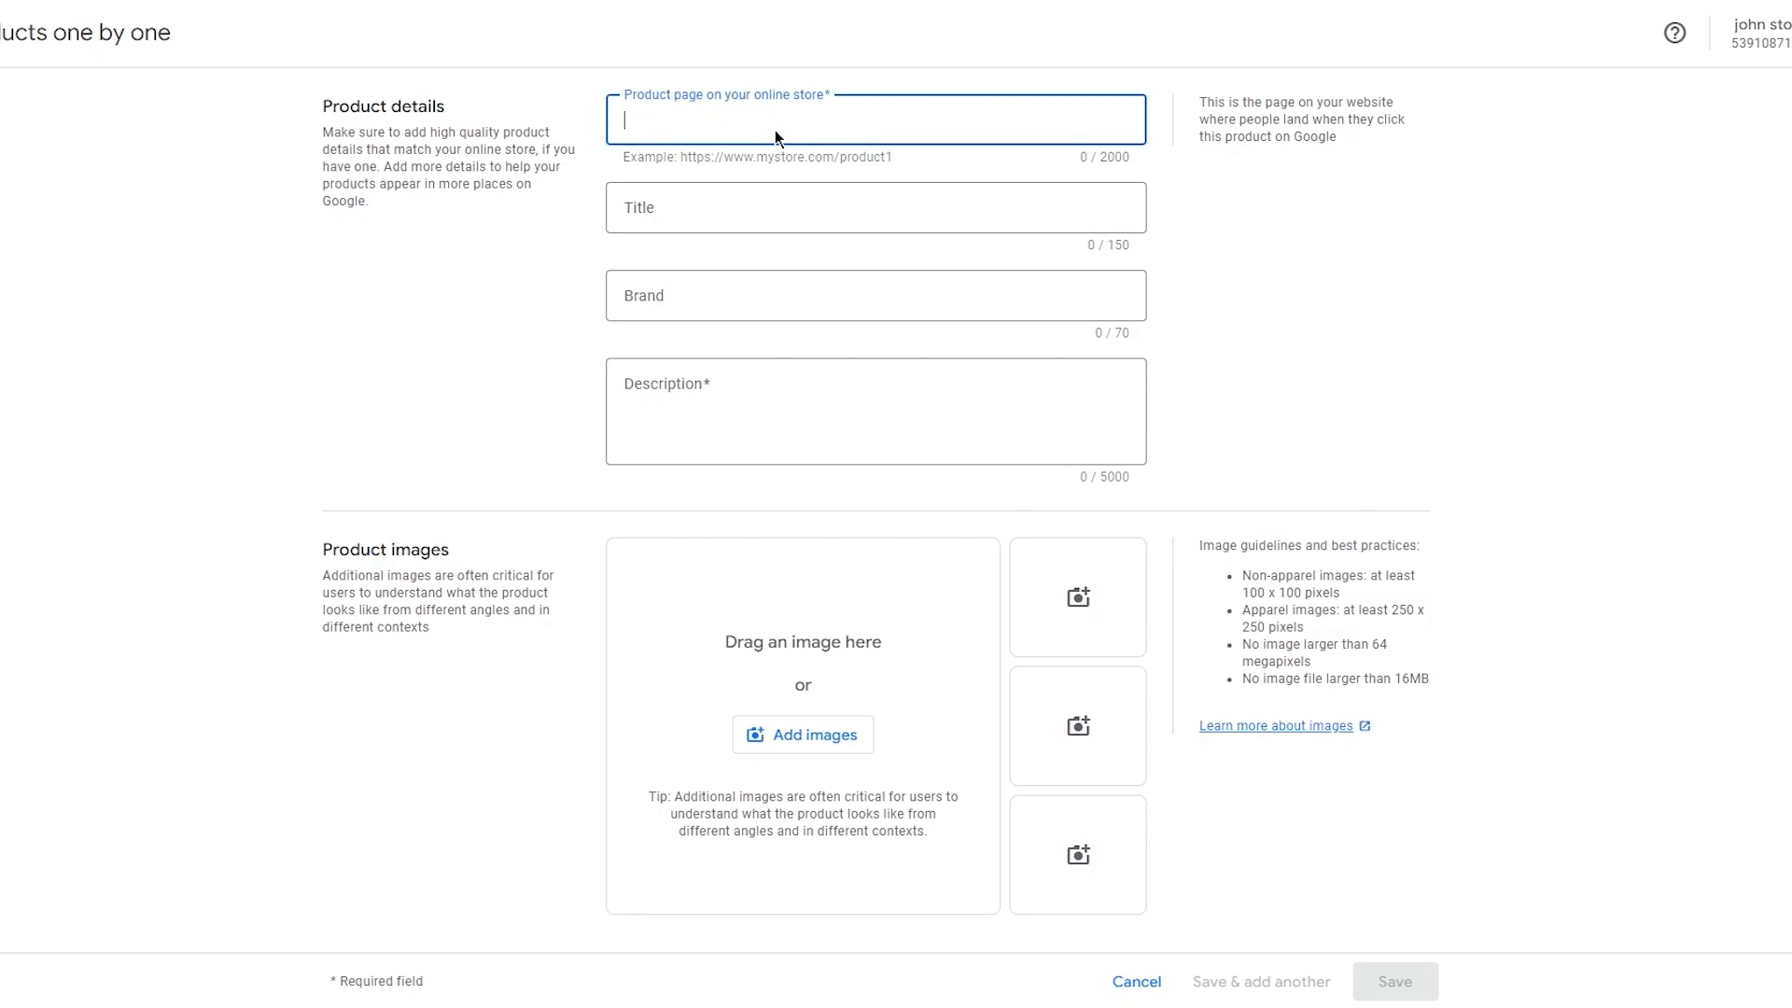
pyautogui.write('Black ')
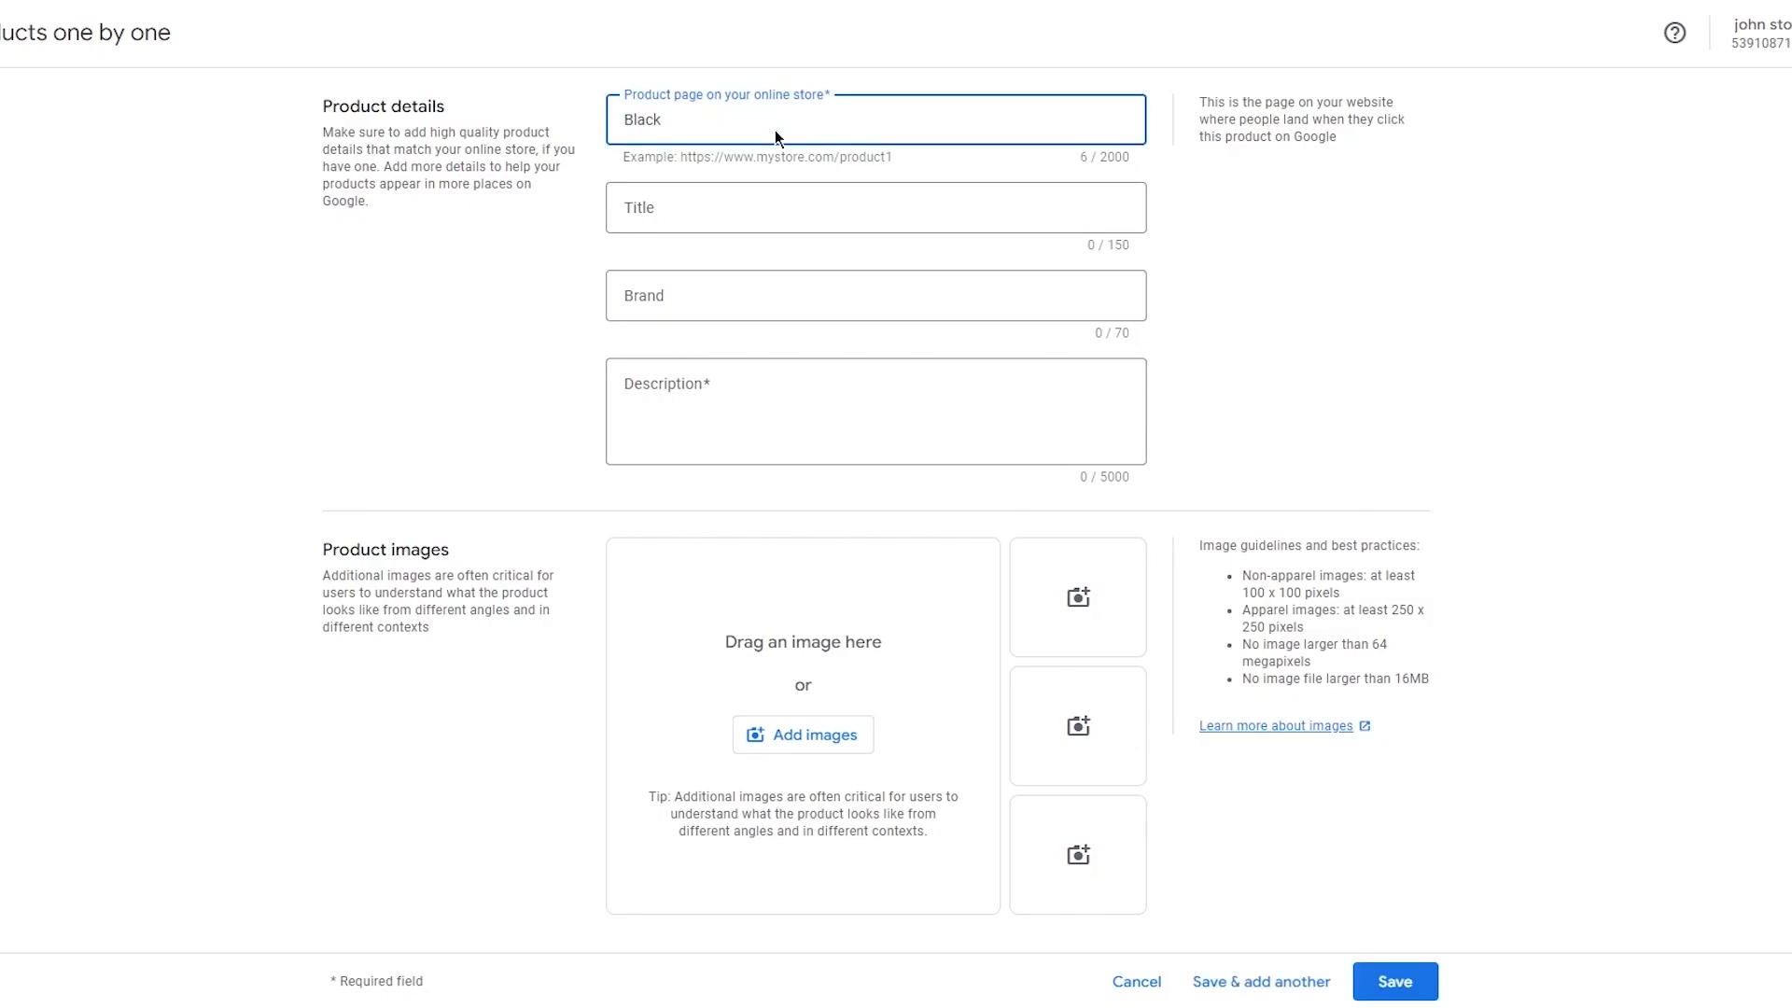
pyautogui.write('Hoodie')
pyautogui.click(737, 216)
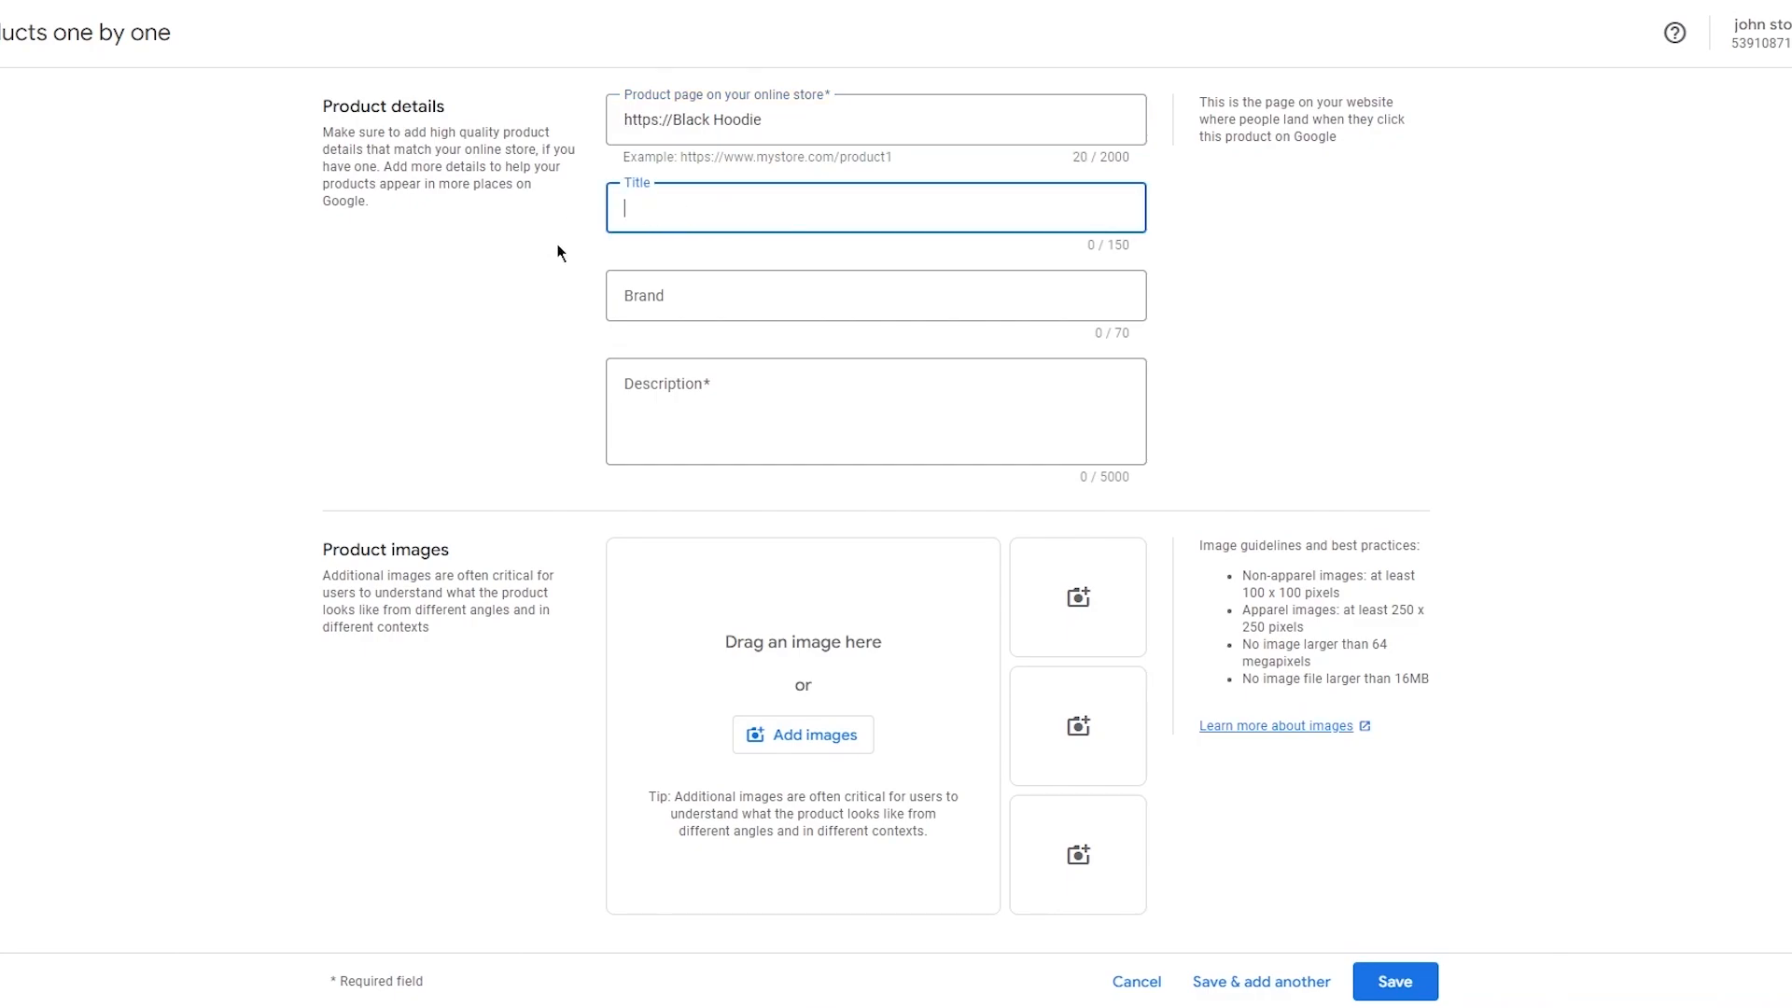
pyautogui.write('Hoodie')
# Set the product brand to Funk Apparel.
pyautogui.click(743, 304)
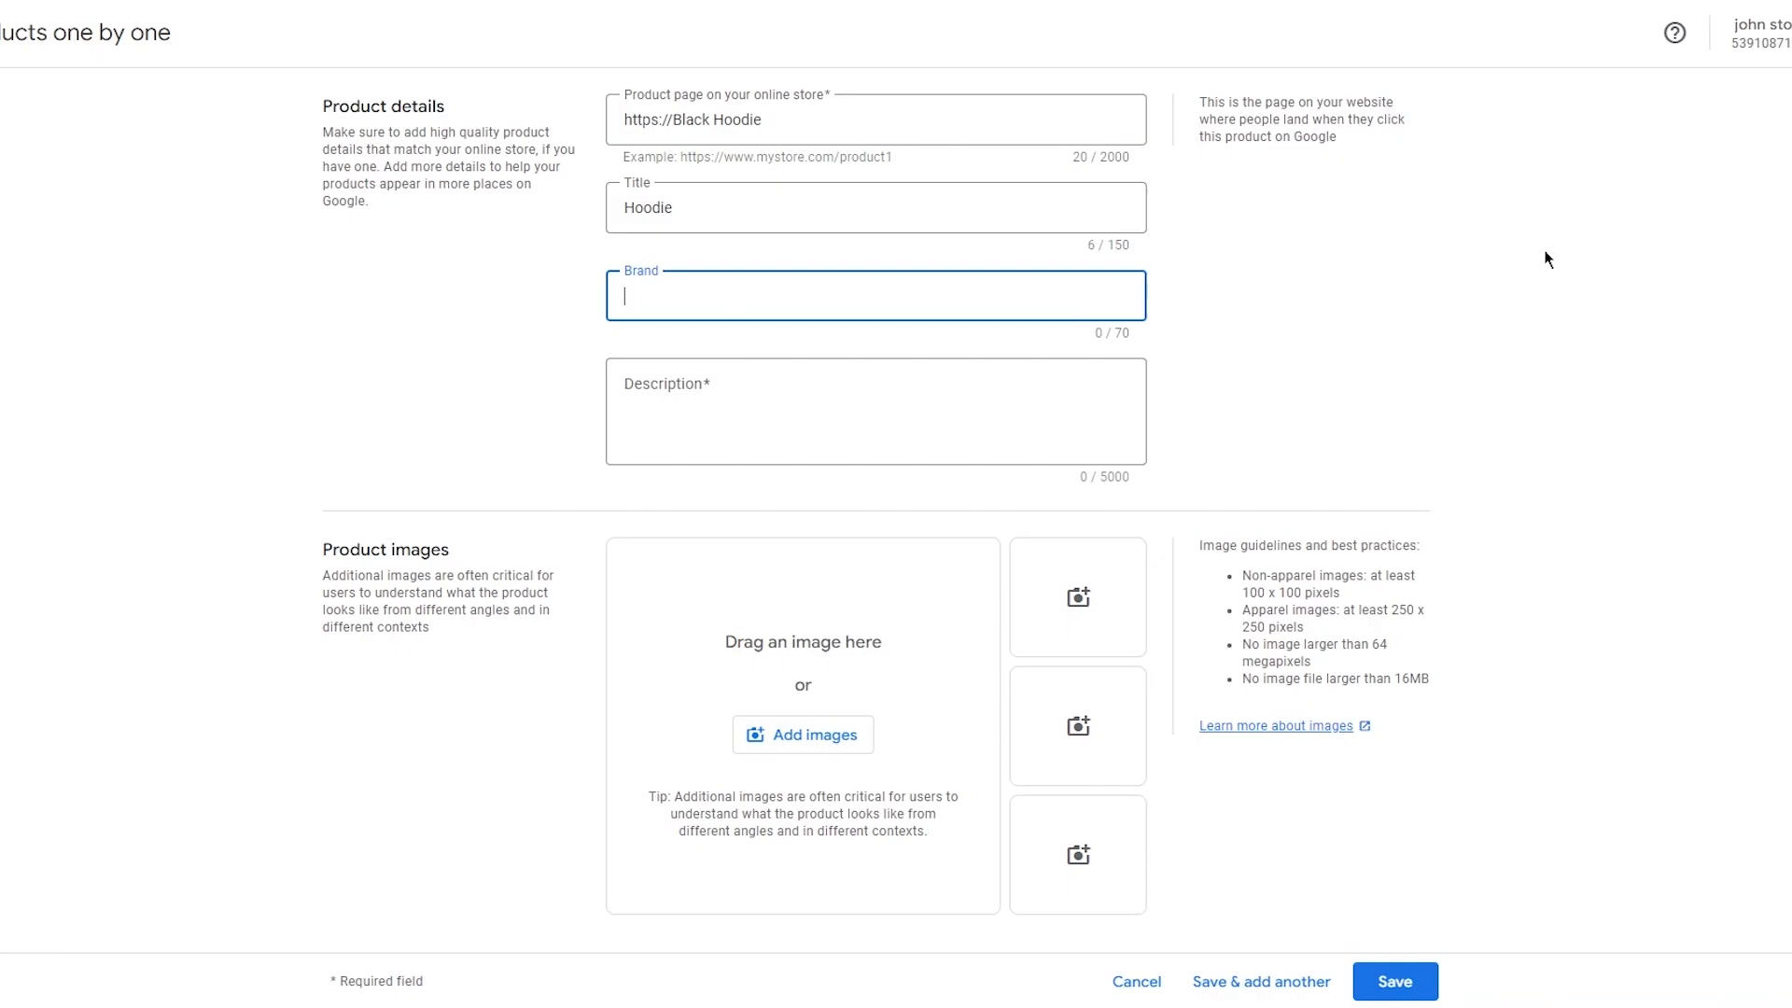
pyautogui.click(1478, 519)
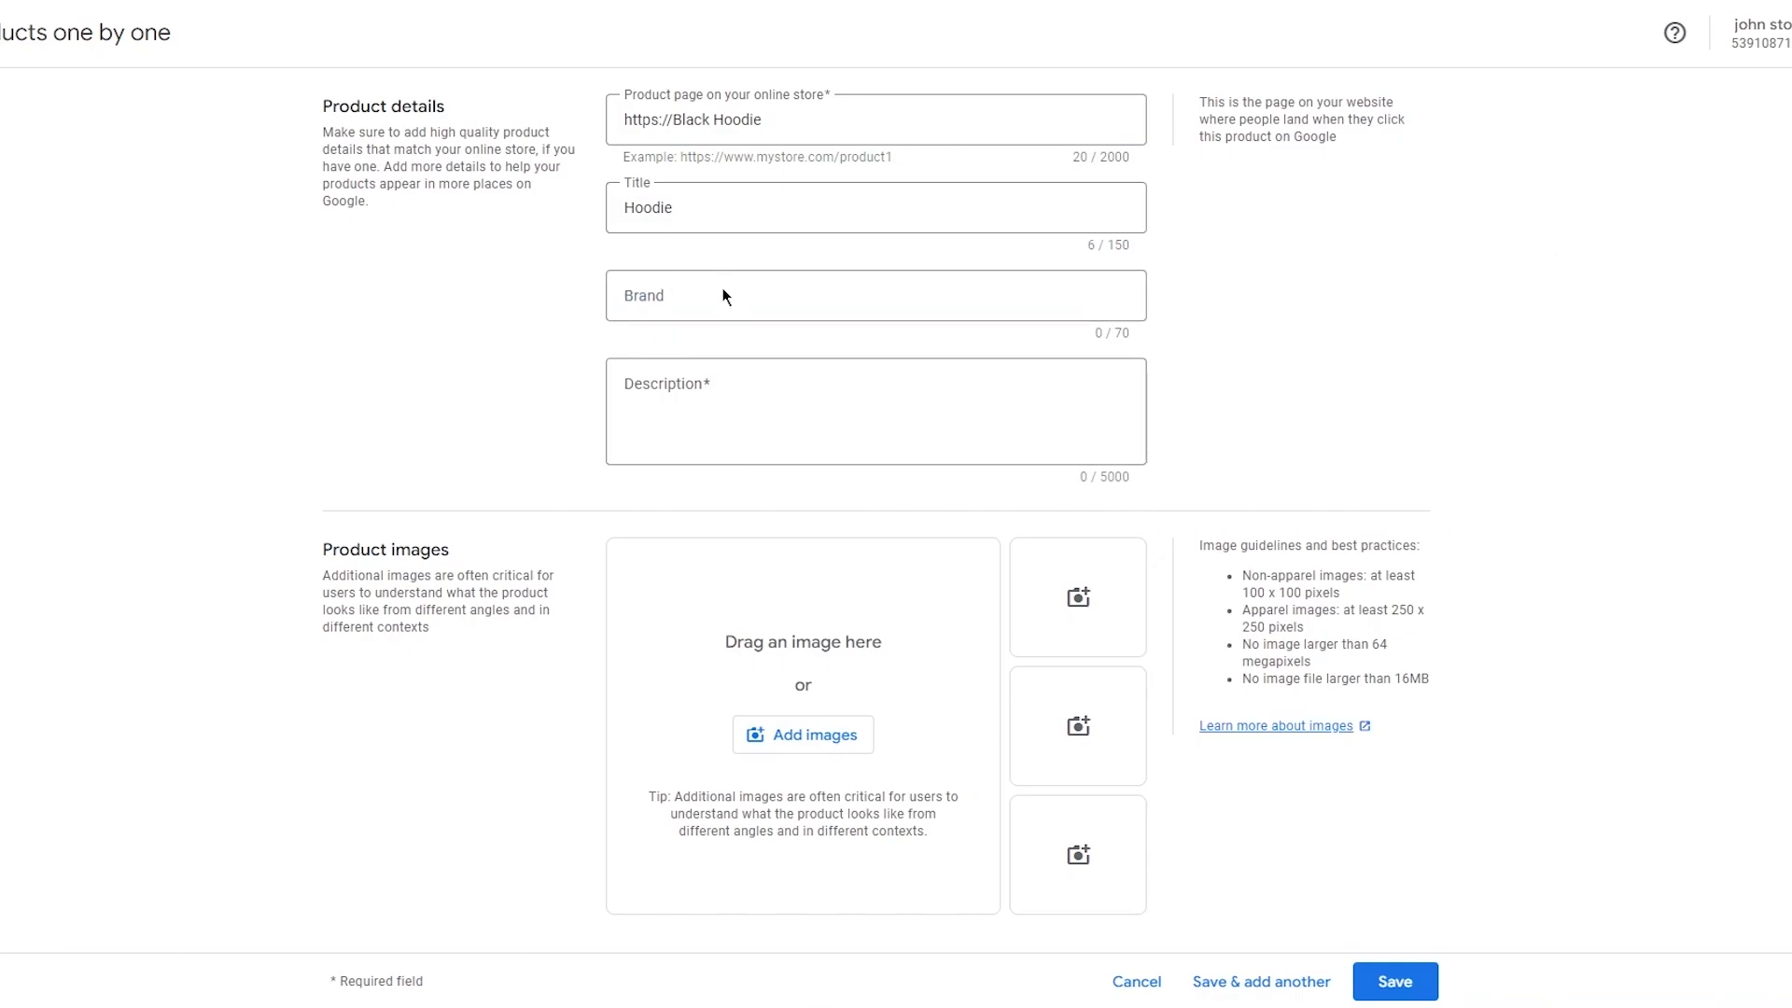
pyautogui.click(678, 291)
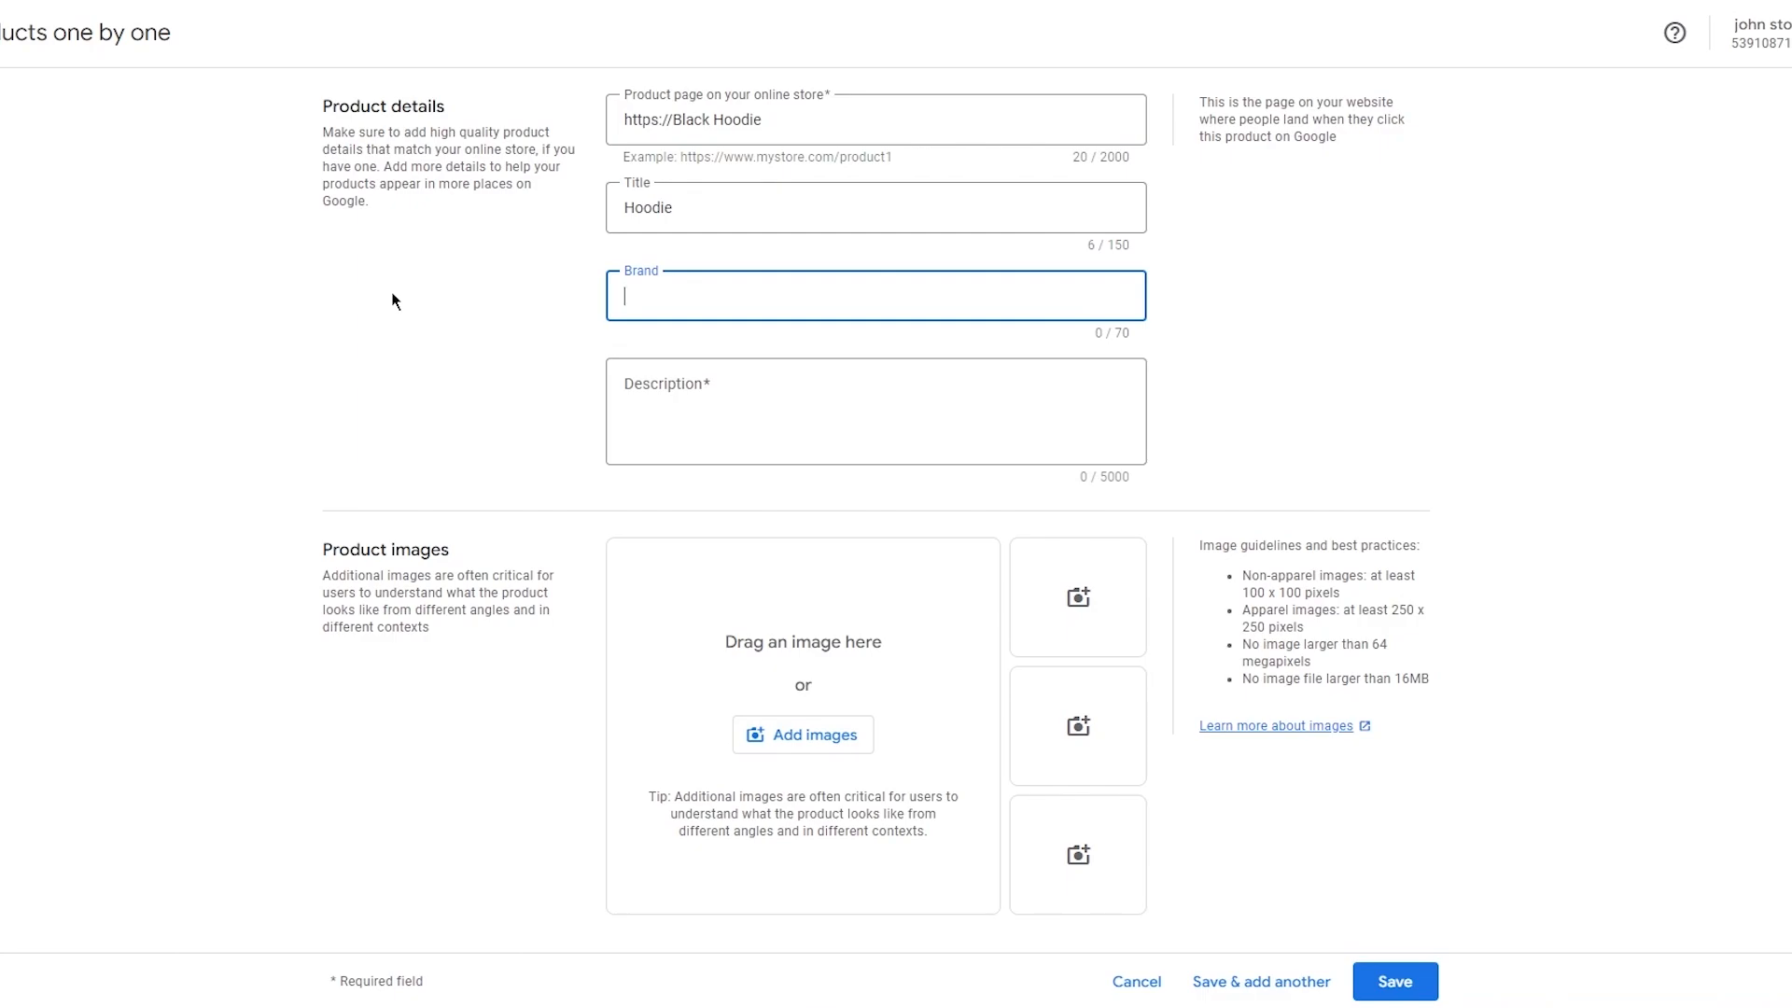
pyautogui.write('Funk Apparel')
# Ask the browser AI assistant to write me a product description for a black hoodie.
pyautogui.click(654, 381)
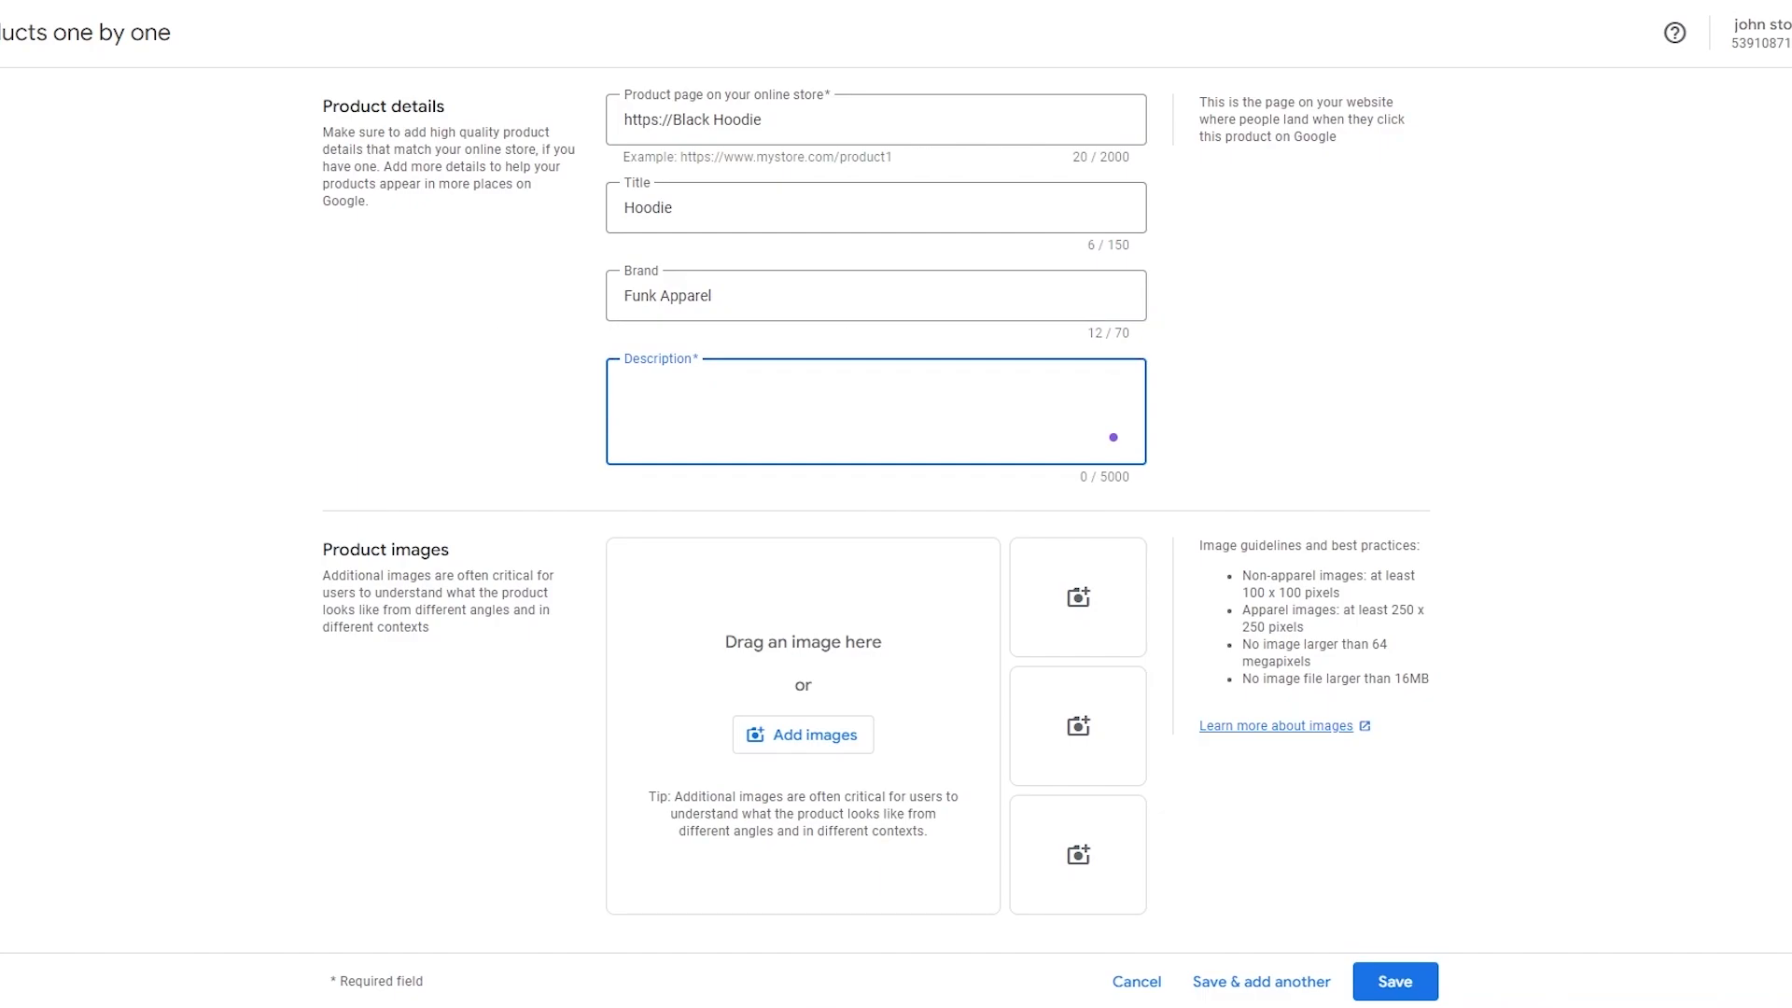
pyautogui.click(1628, 428)
pyautogui.click(944, 417)
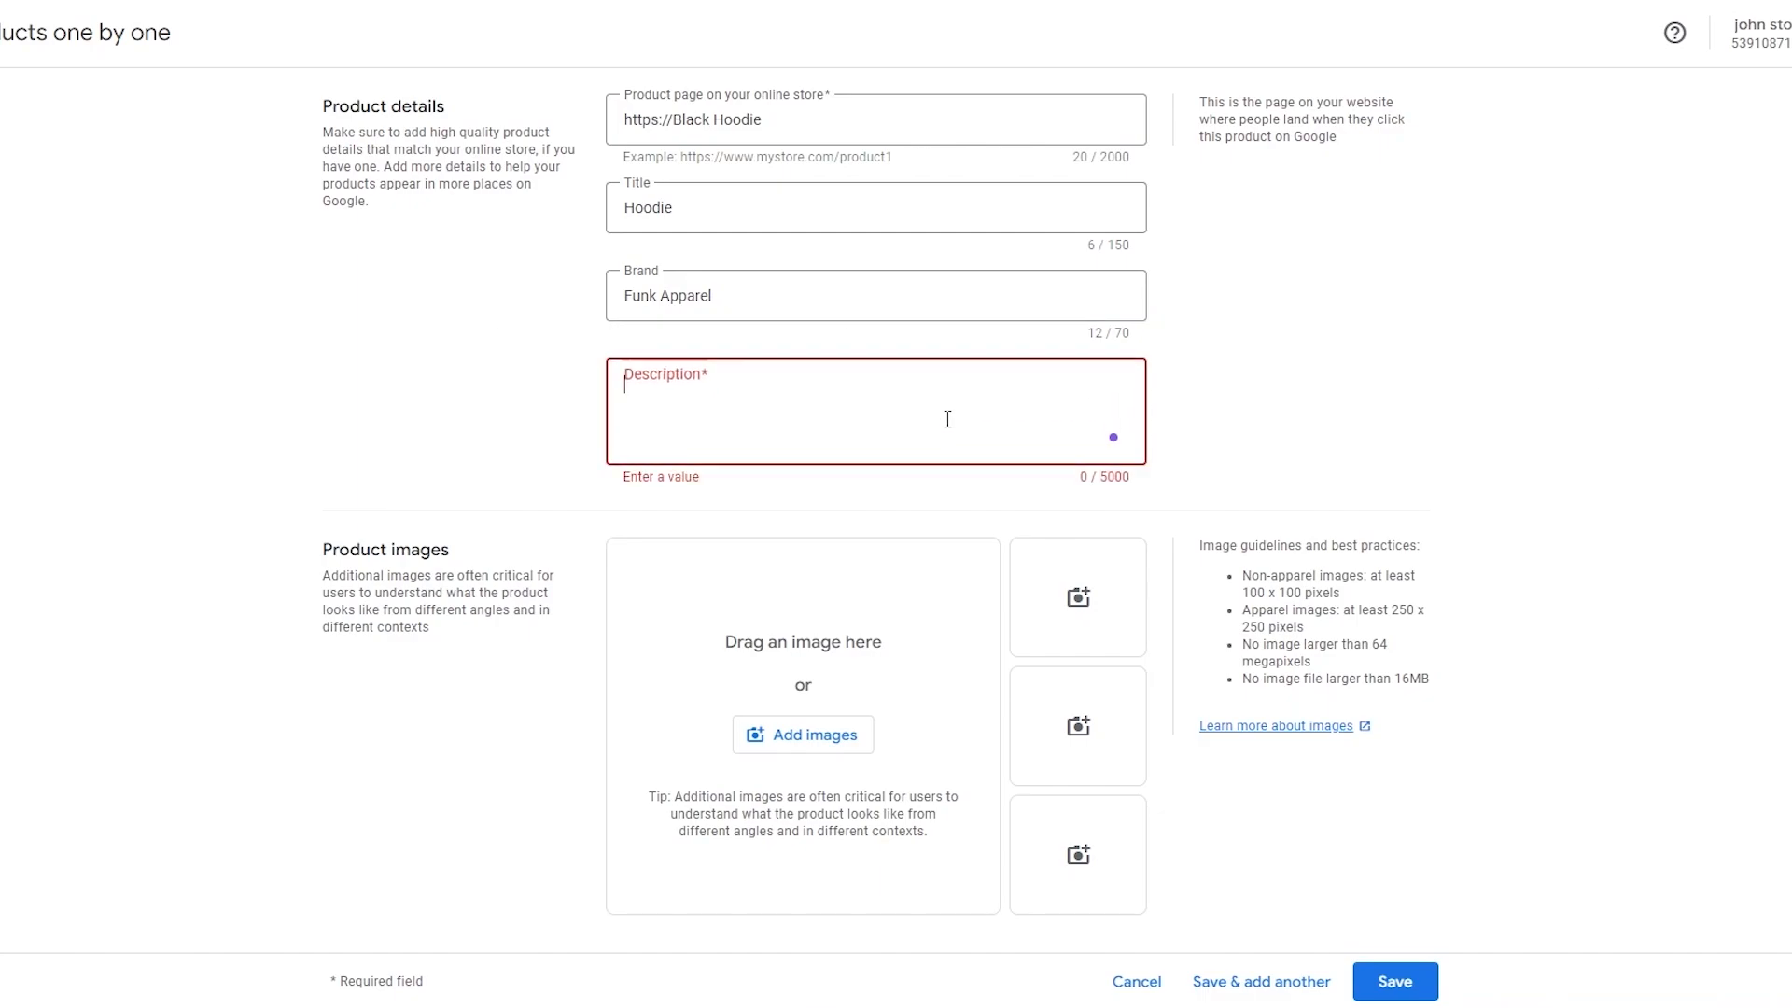
pyautogui.click(1110, 435)
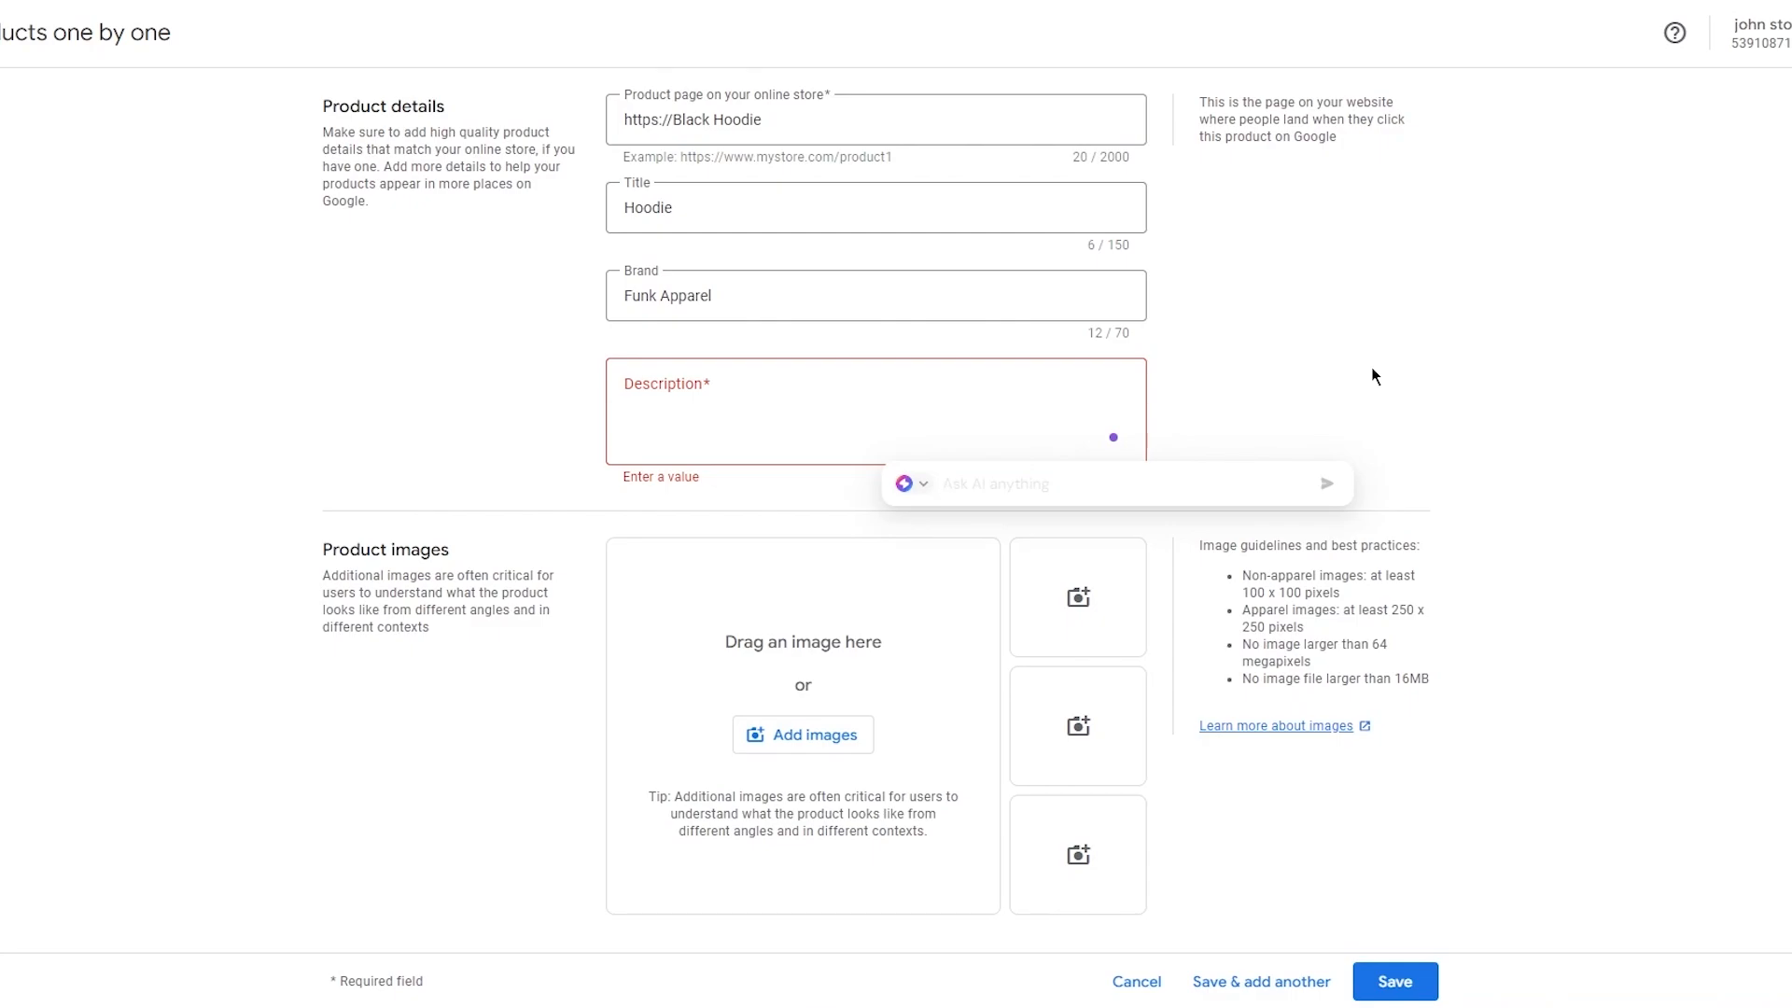
pyautogui.write('write me a product description ')
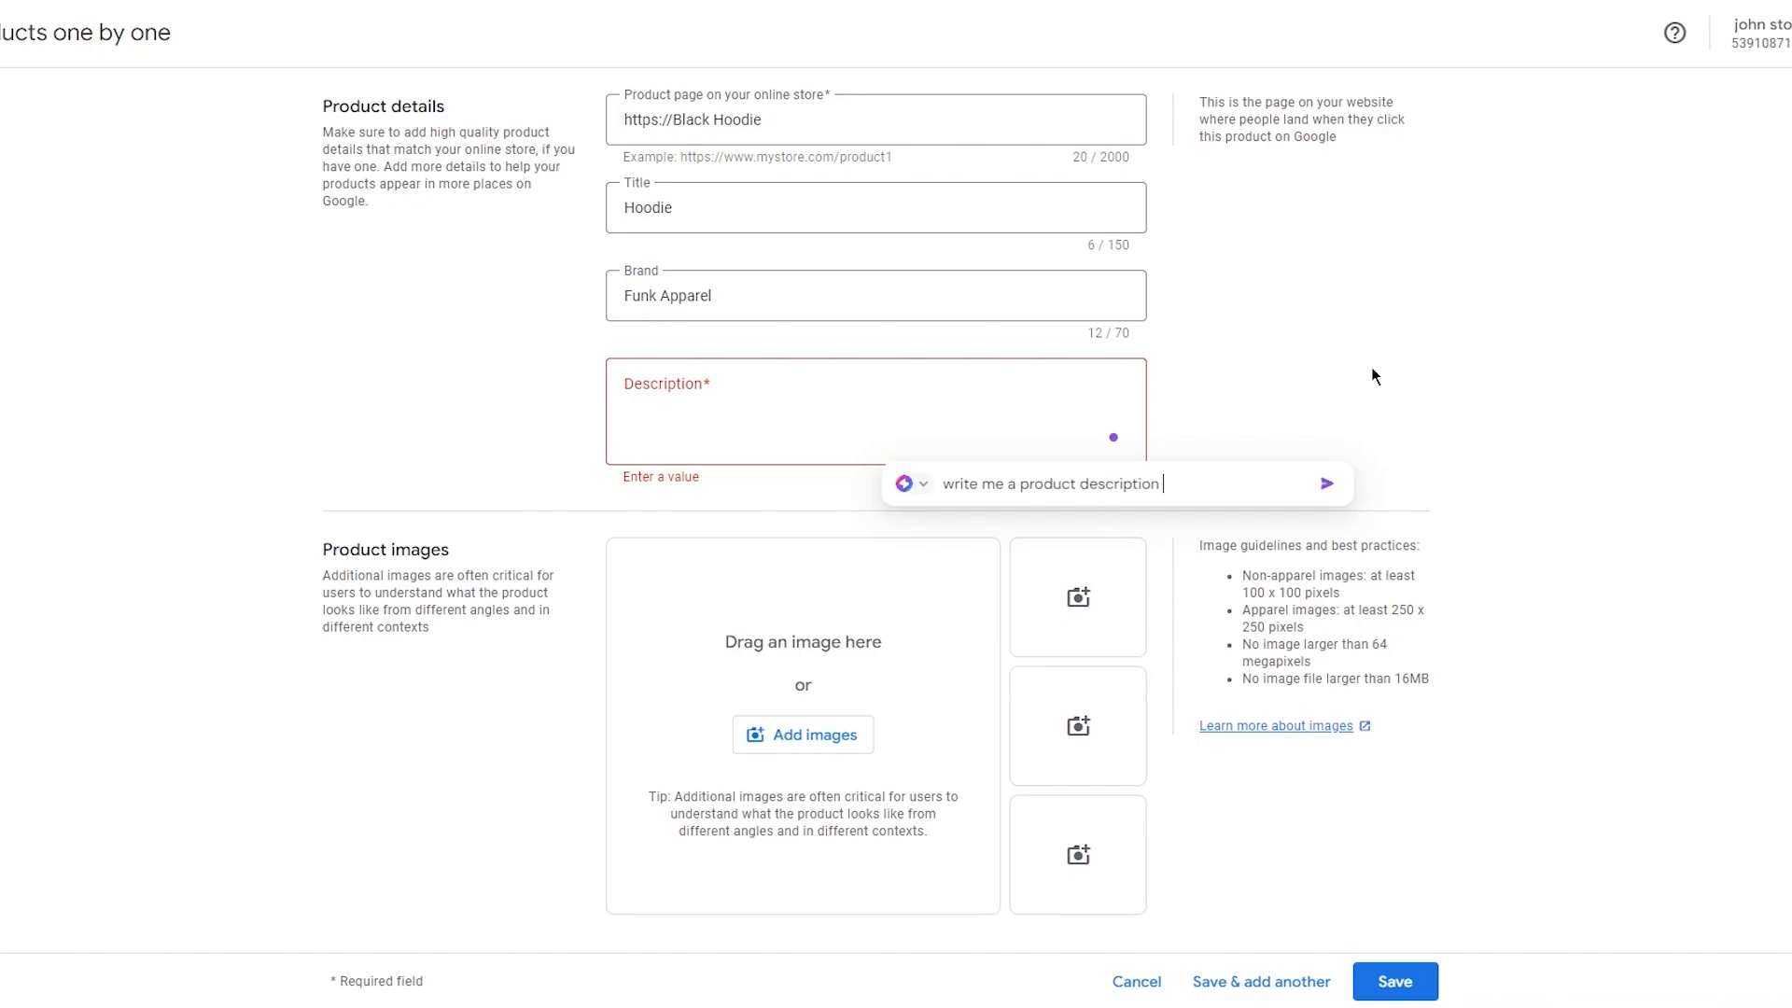
pyautogui.write('for a black hoodie')
pyautogui.press('Return')
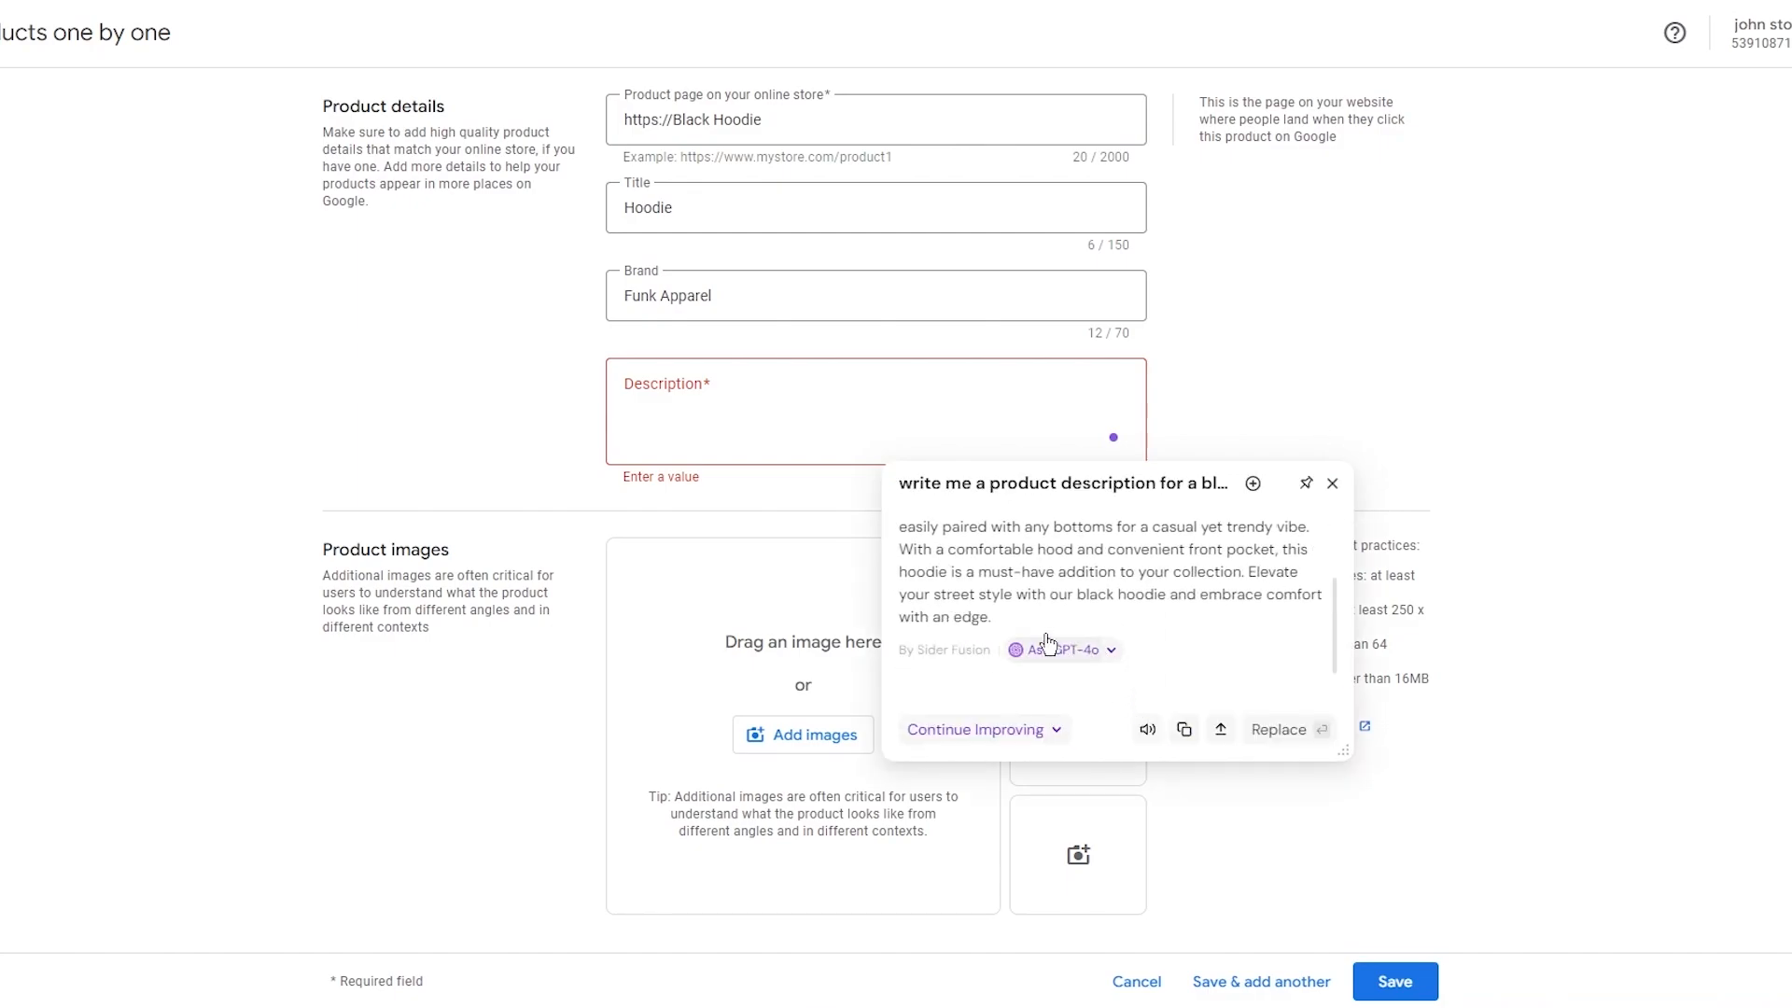
pyautogui.moveTo(1027, 643); pyautogui.dragTo(814, 508)
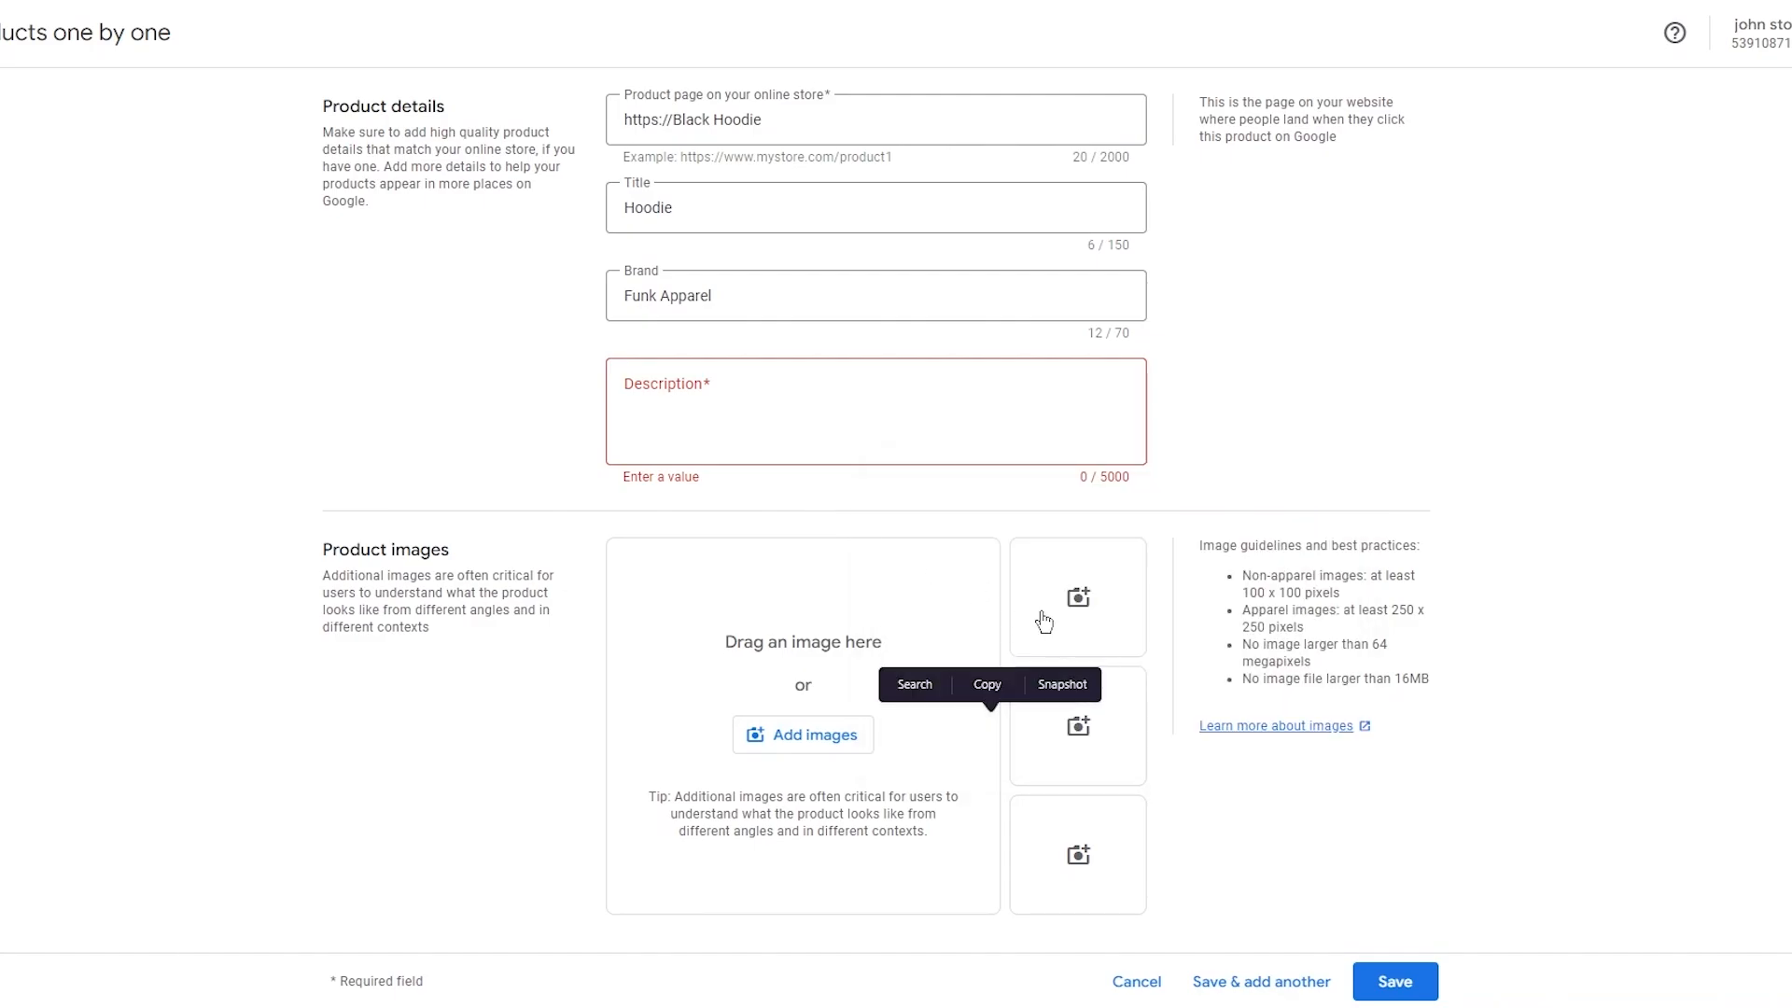
# Fill the description with placeholder text jgkj kjh kj jk jkgjkg jgk.
pyautogui.click(1102, 440)
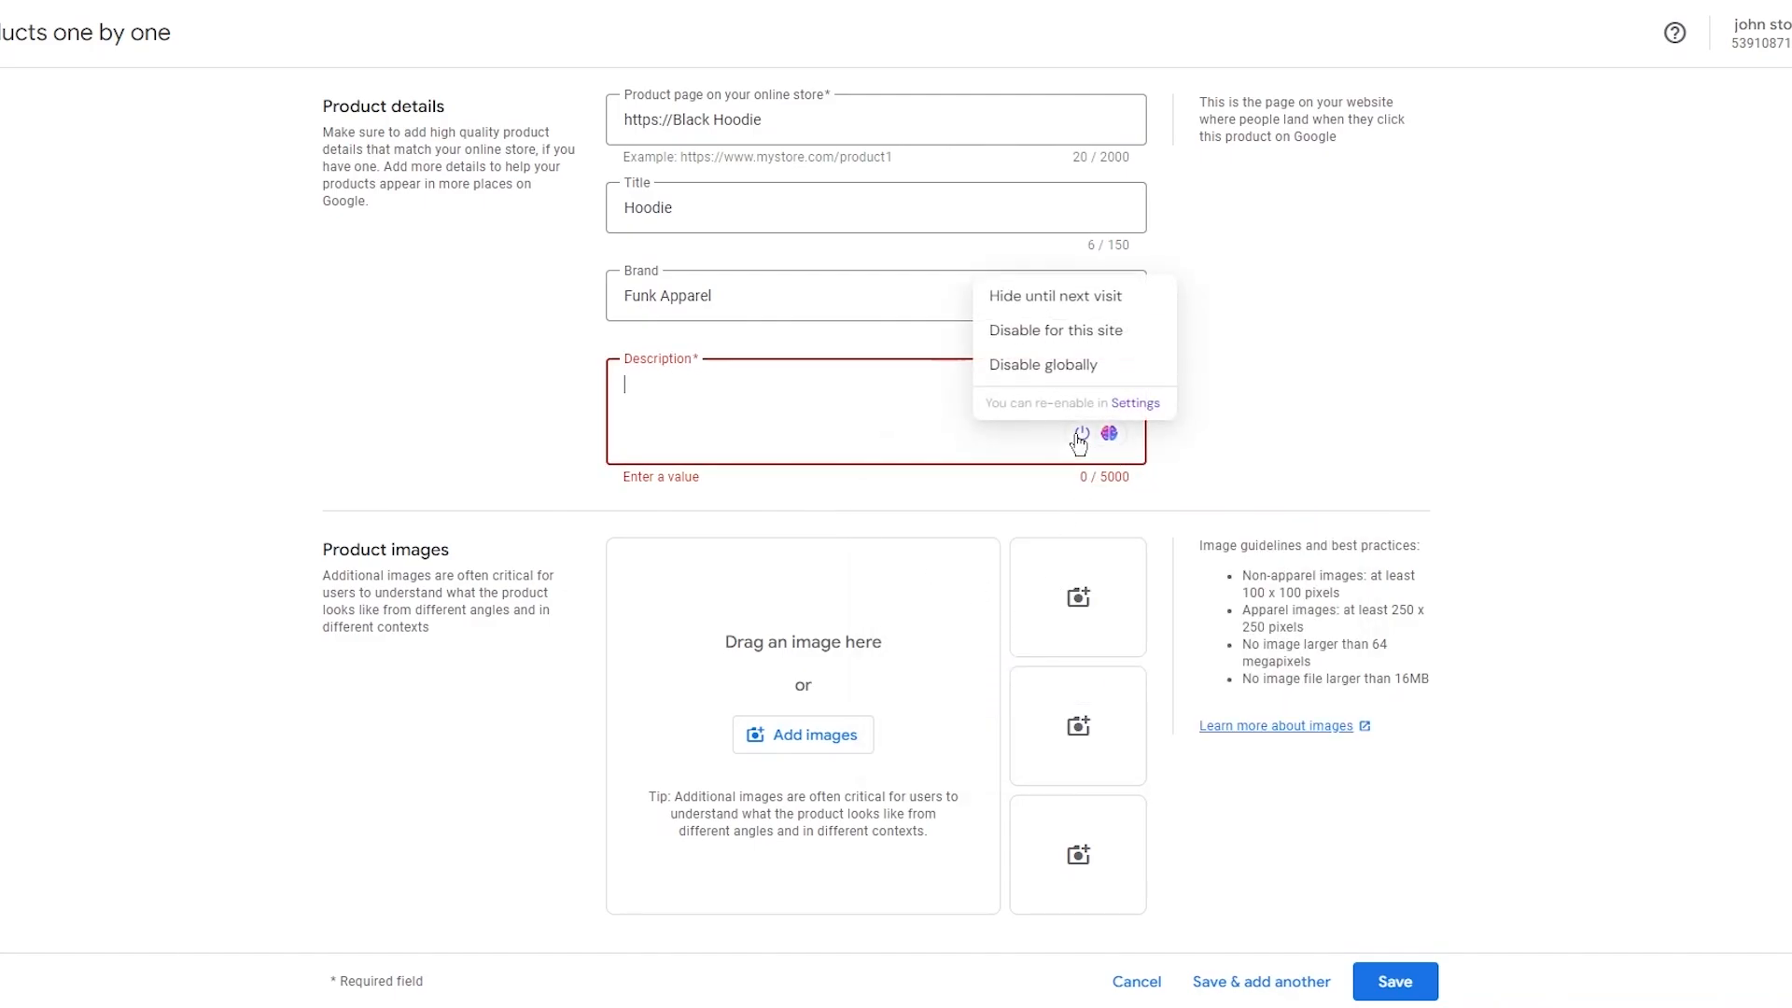
pyautogui.click(952, 396)
pyautogui.write('jgkj kjh kj jk jkgjkg jgk')
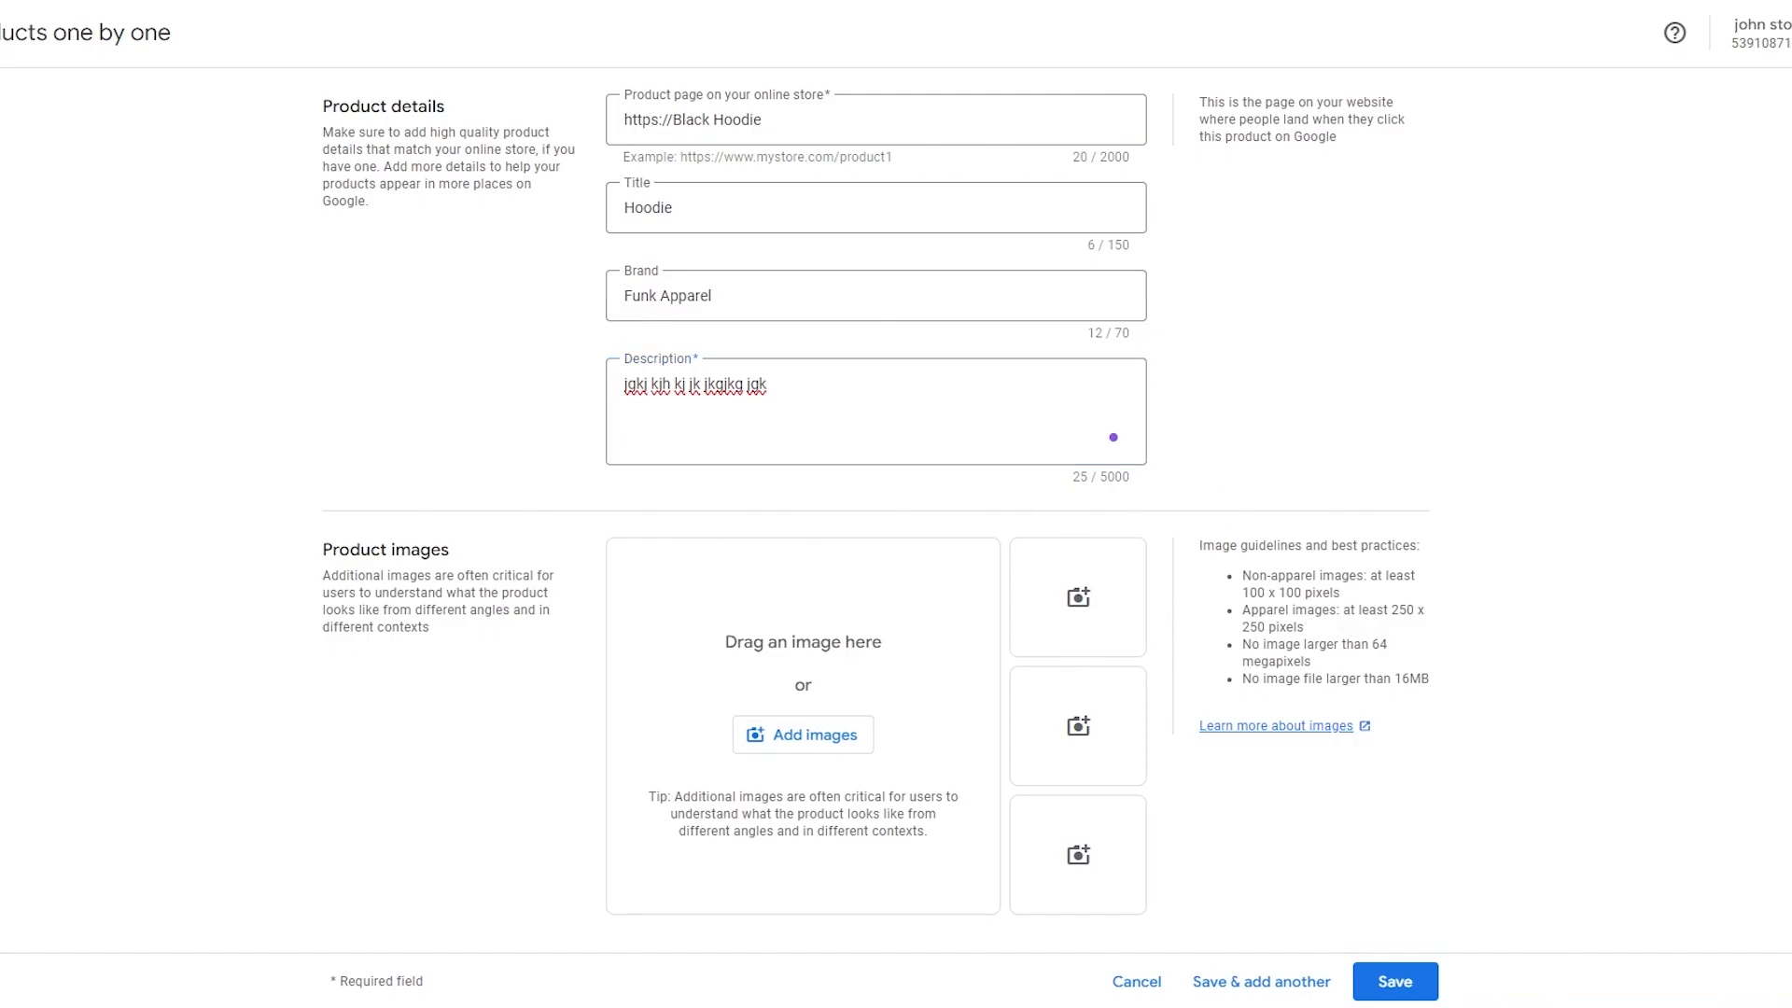
# Try to upload verstap front.png from the computer as the product image.
pyautogui.scroll(-5, 1119, 444)
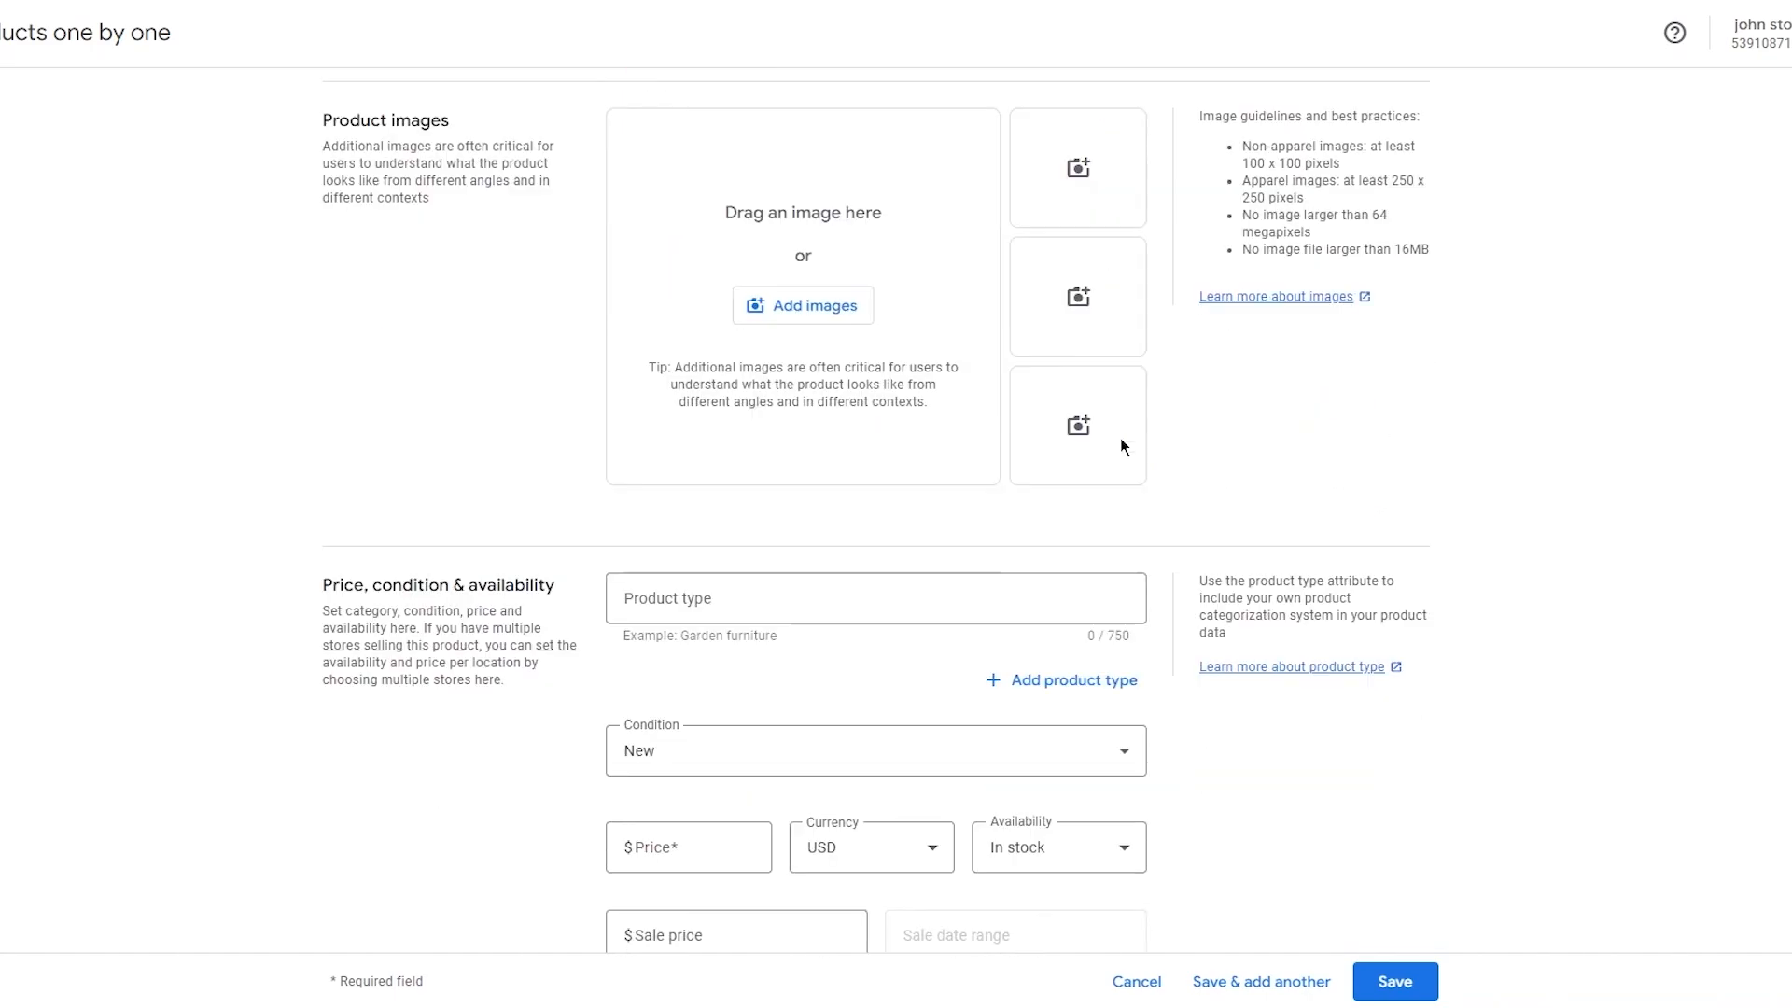
pyautogui.scroll(5, 1119, 444)
pyautogui.scroll(-5, 1363, 368)
pyautogui.click(834, 317)
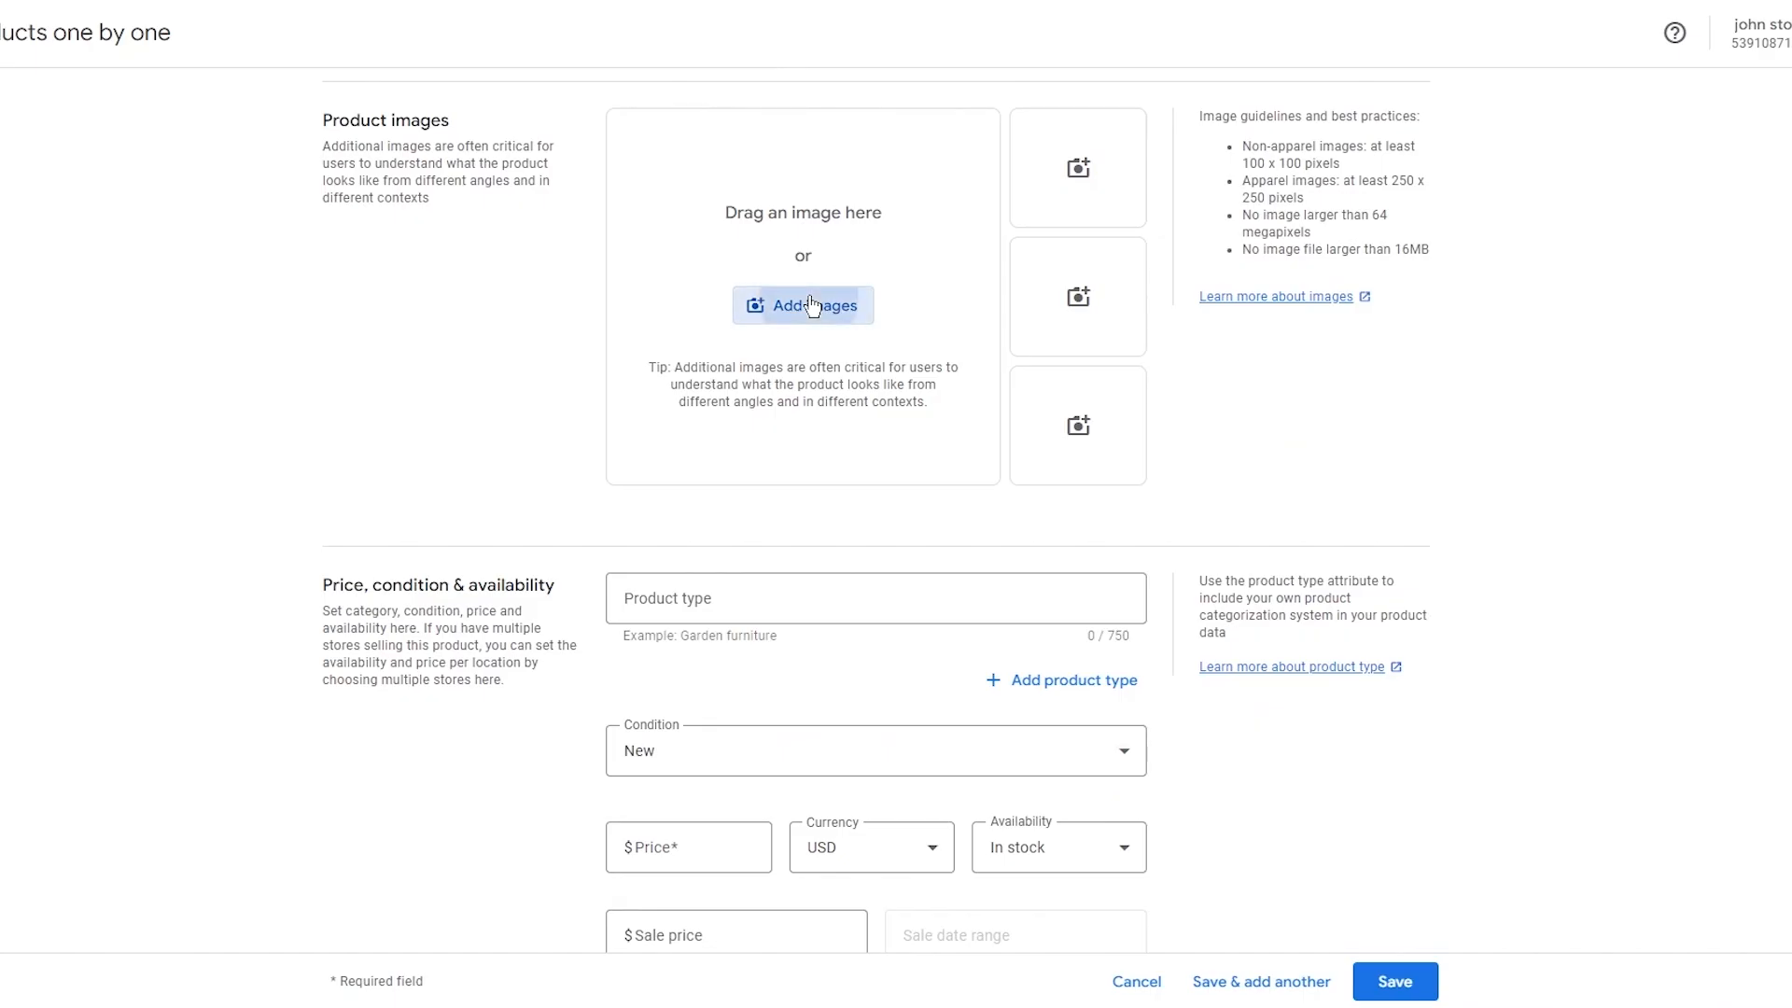
pyautogui.click(850, 534)
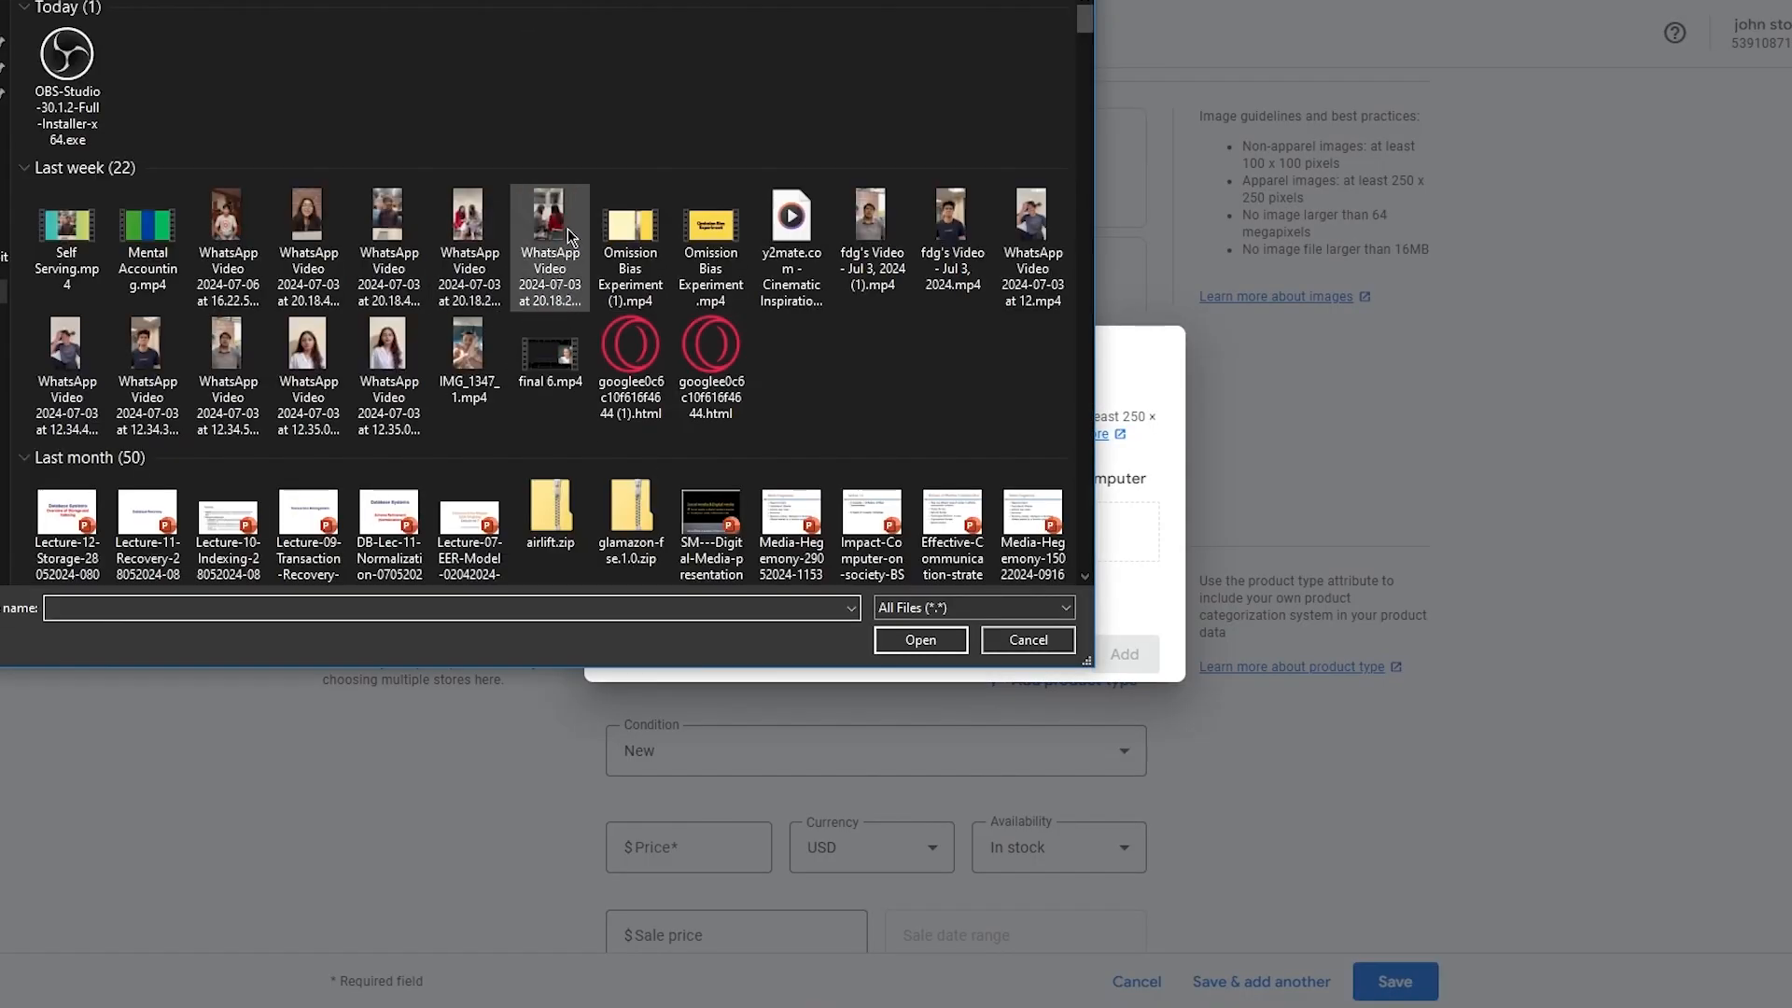
pyautogui.scroll(-3, 779, 165)
pyautogui.scroll(2, 780, 165)
pyautogui.scroll(-6, 779, 165)
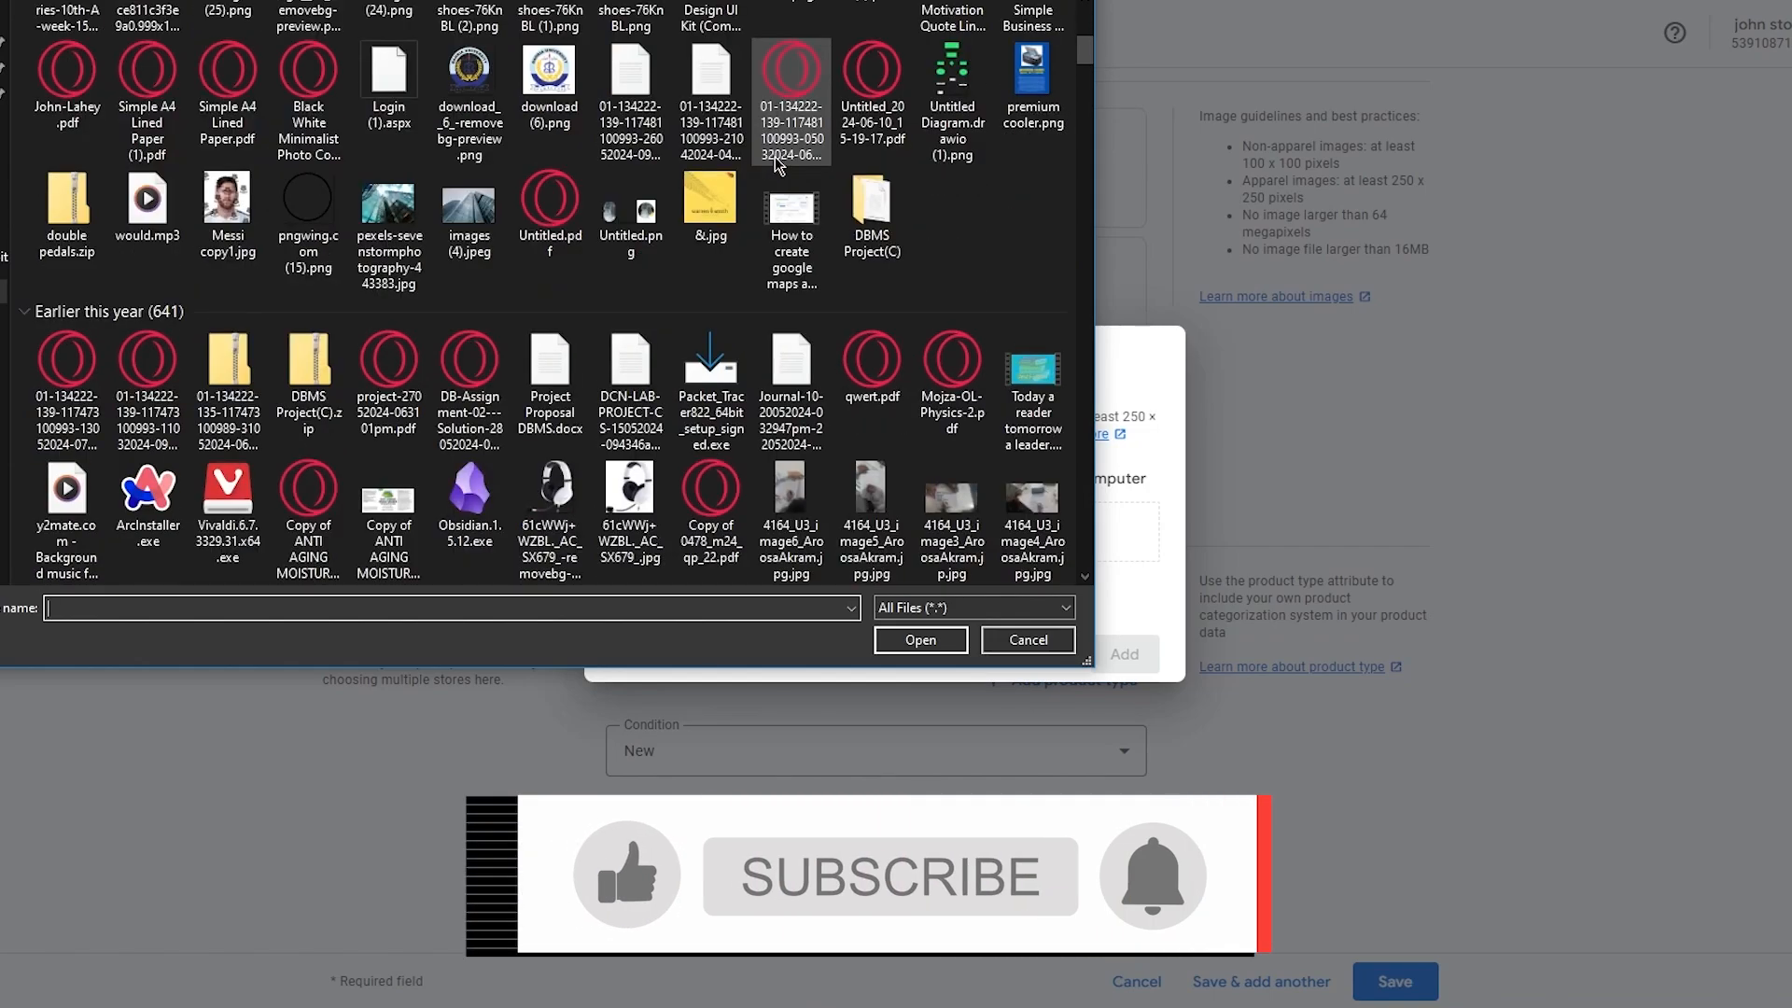
pyautogui.scroll(7, 775, 157)
pyautogui.scroll(-6, 775, 156)
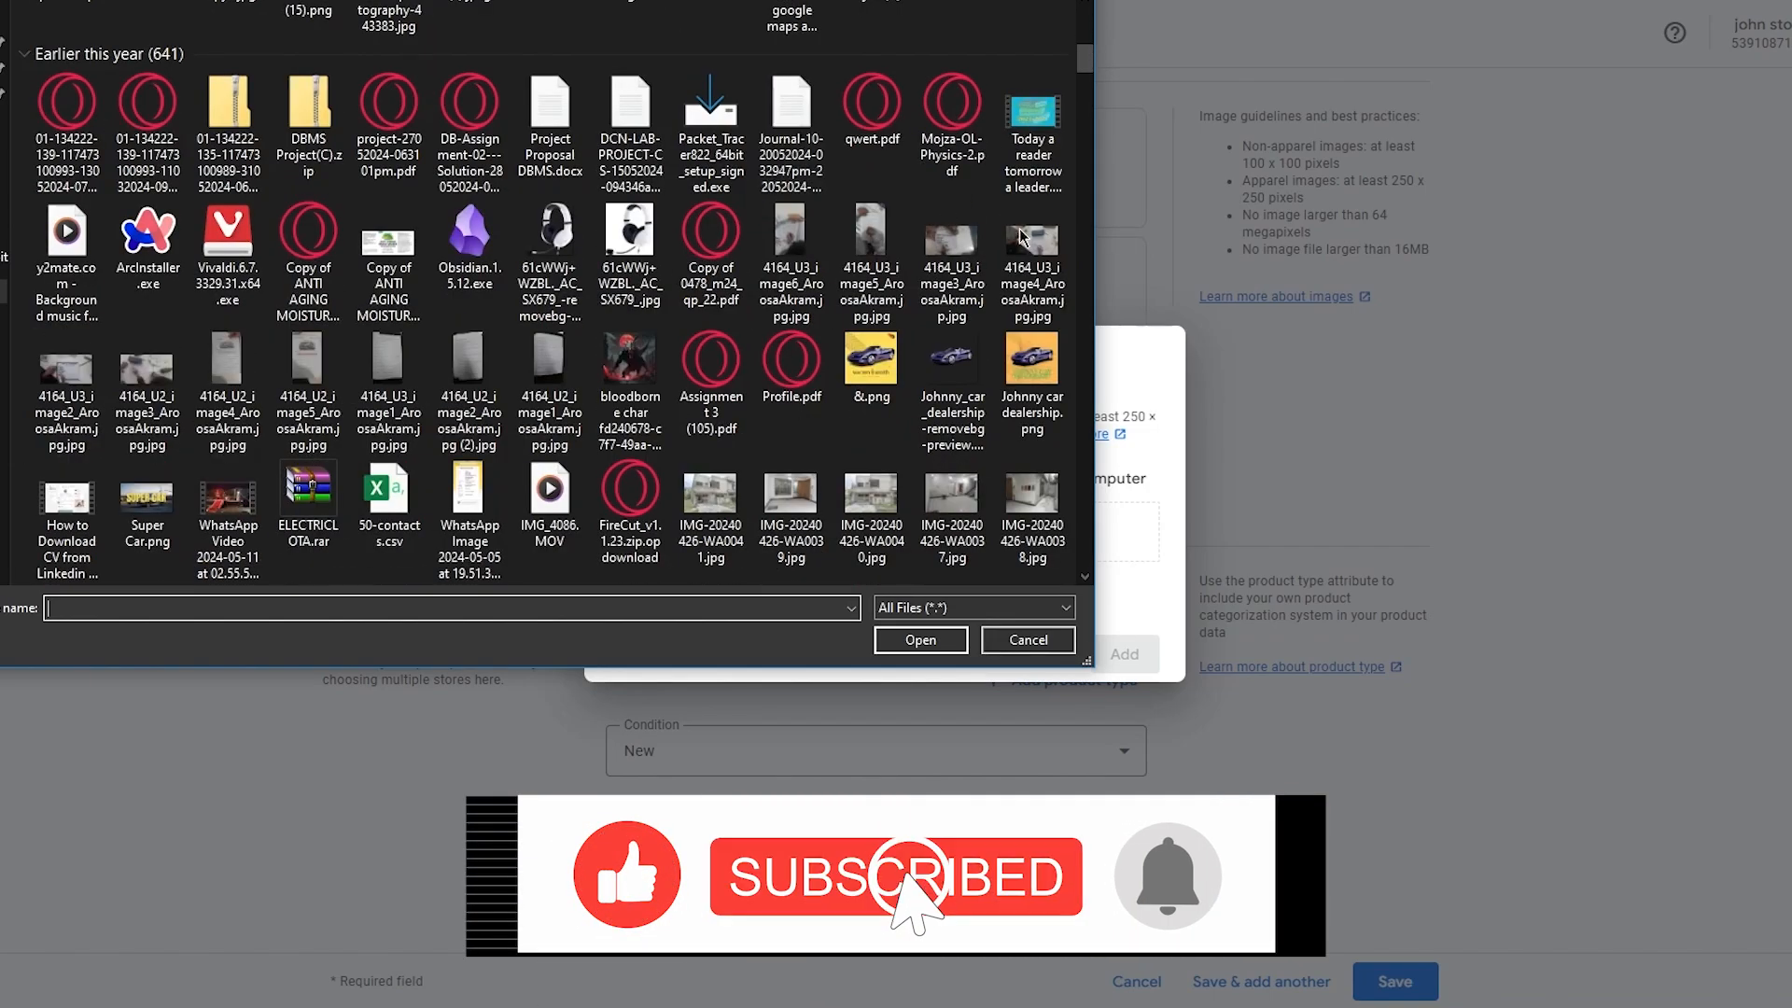
pyautogui.scroll(-2, 711, 250)
pyautogui.scroll(-5, 711, 250)
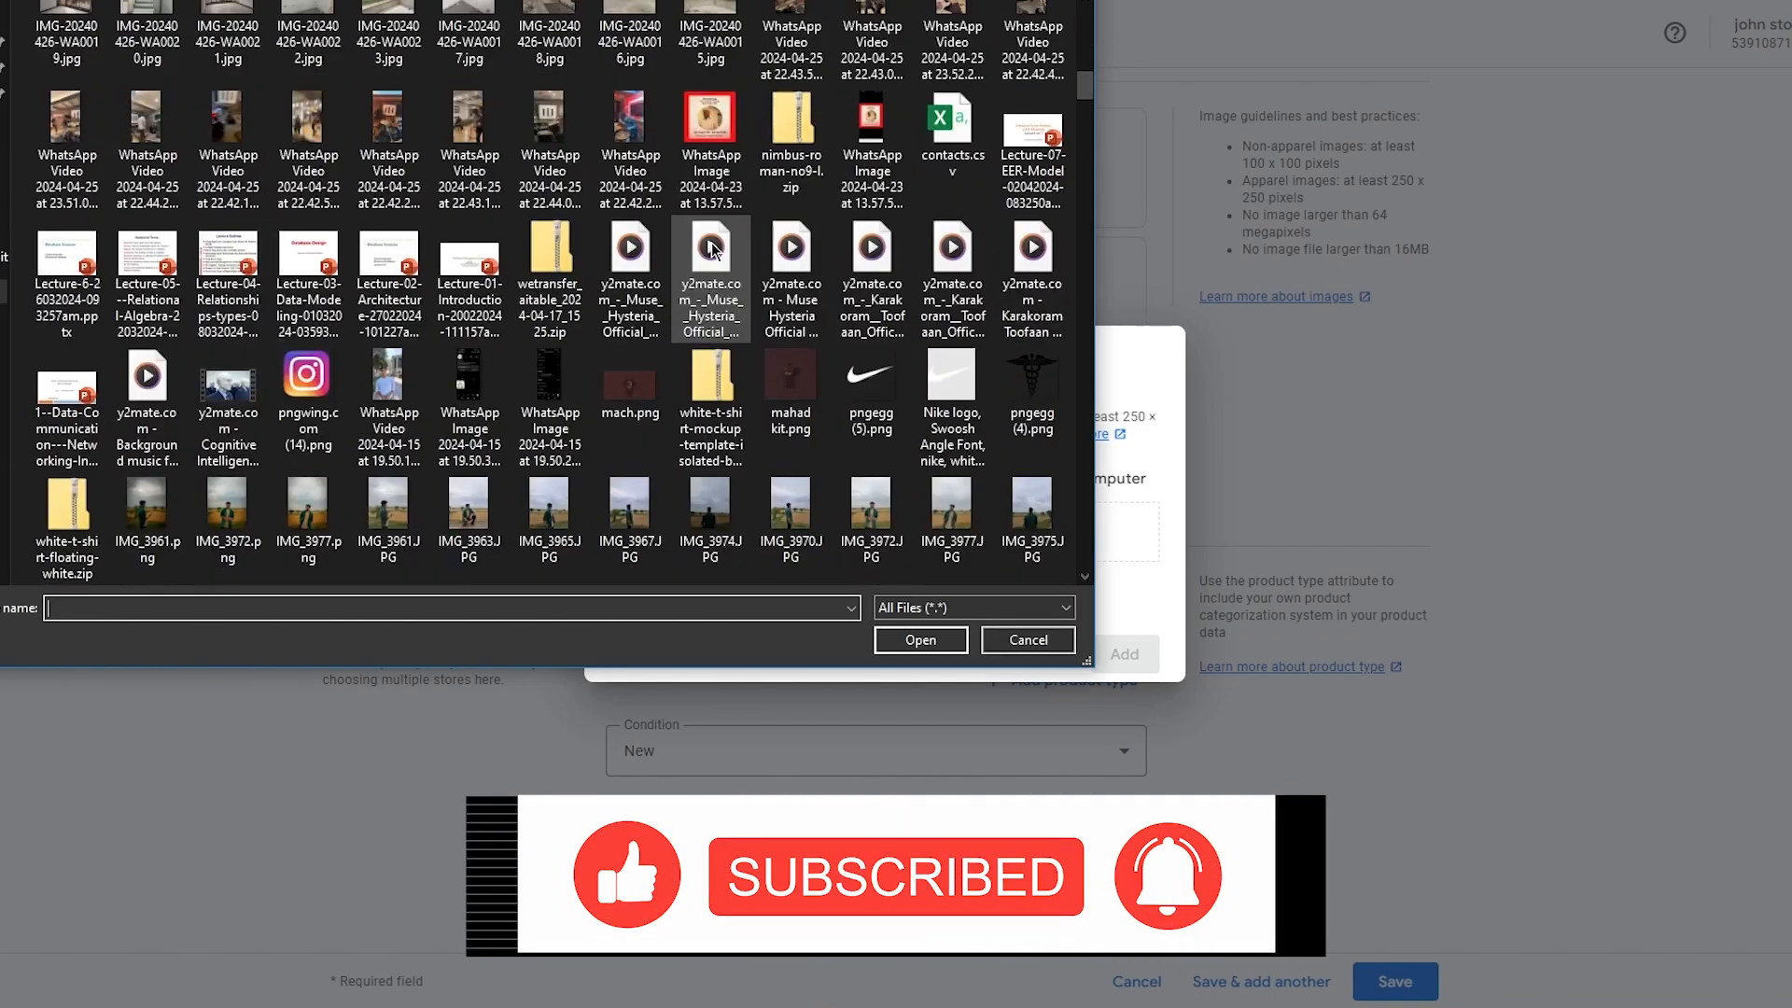
pyautogui.scroll(-10, 711, 250)
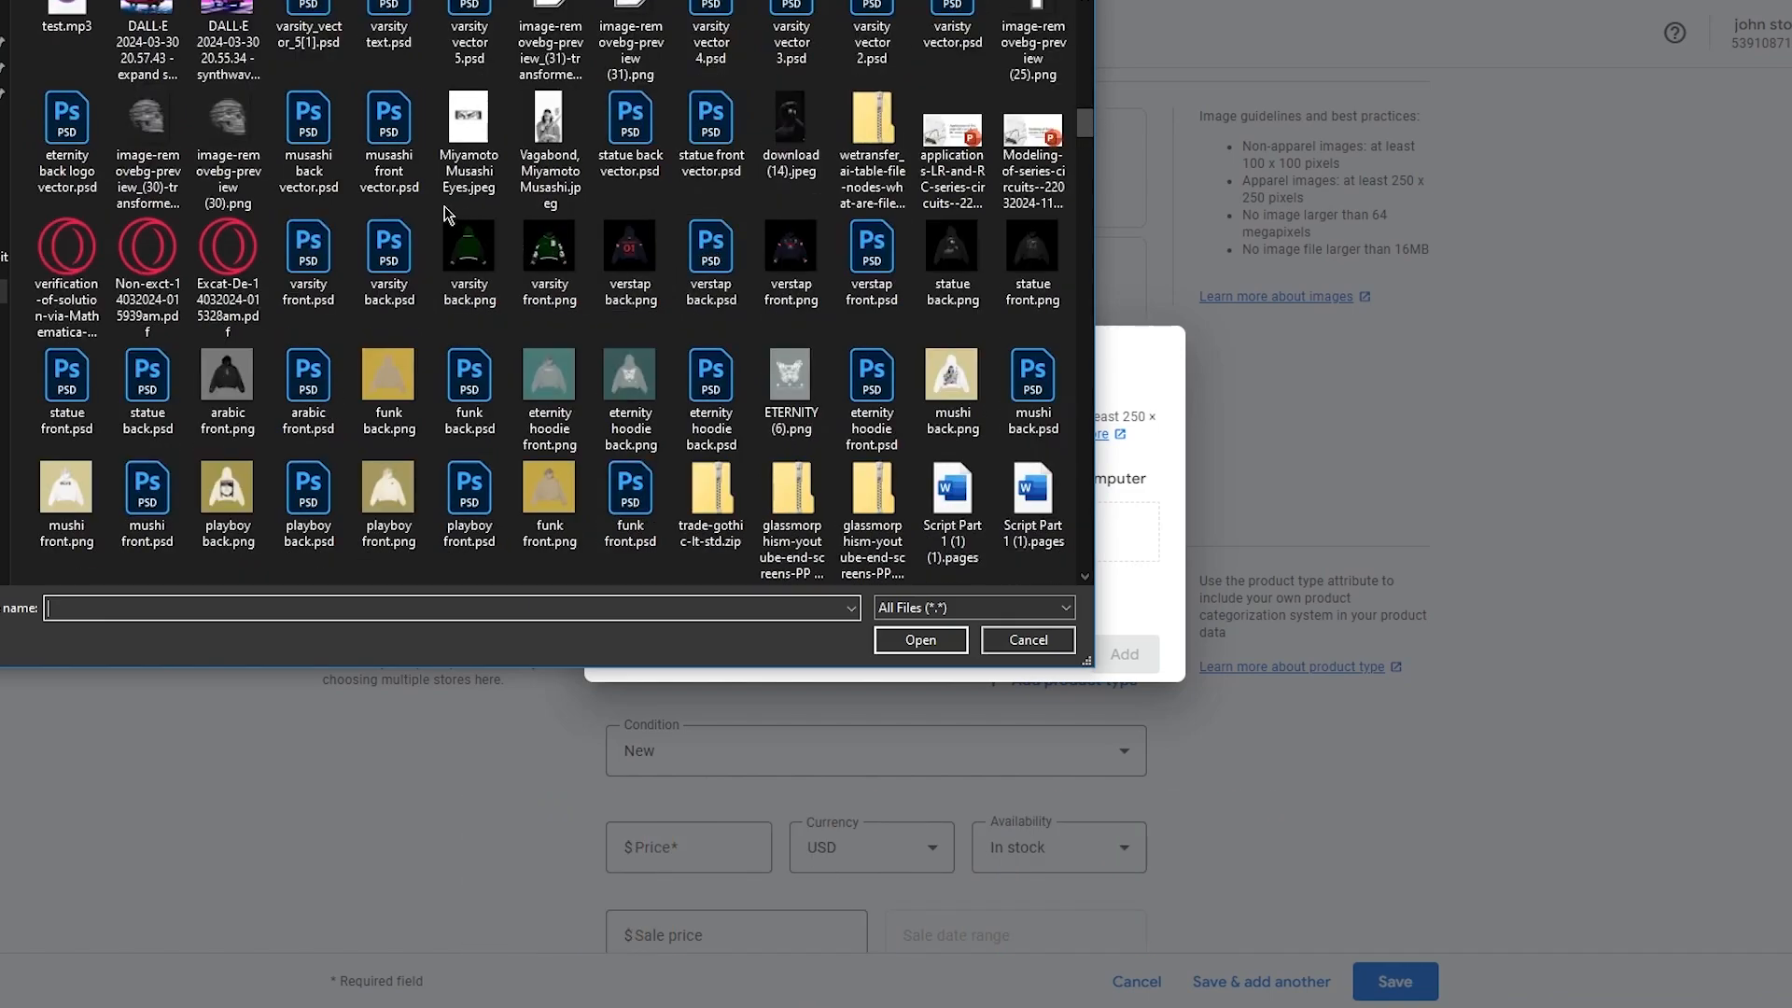
pyautogui.click(631, 266)
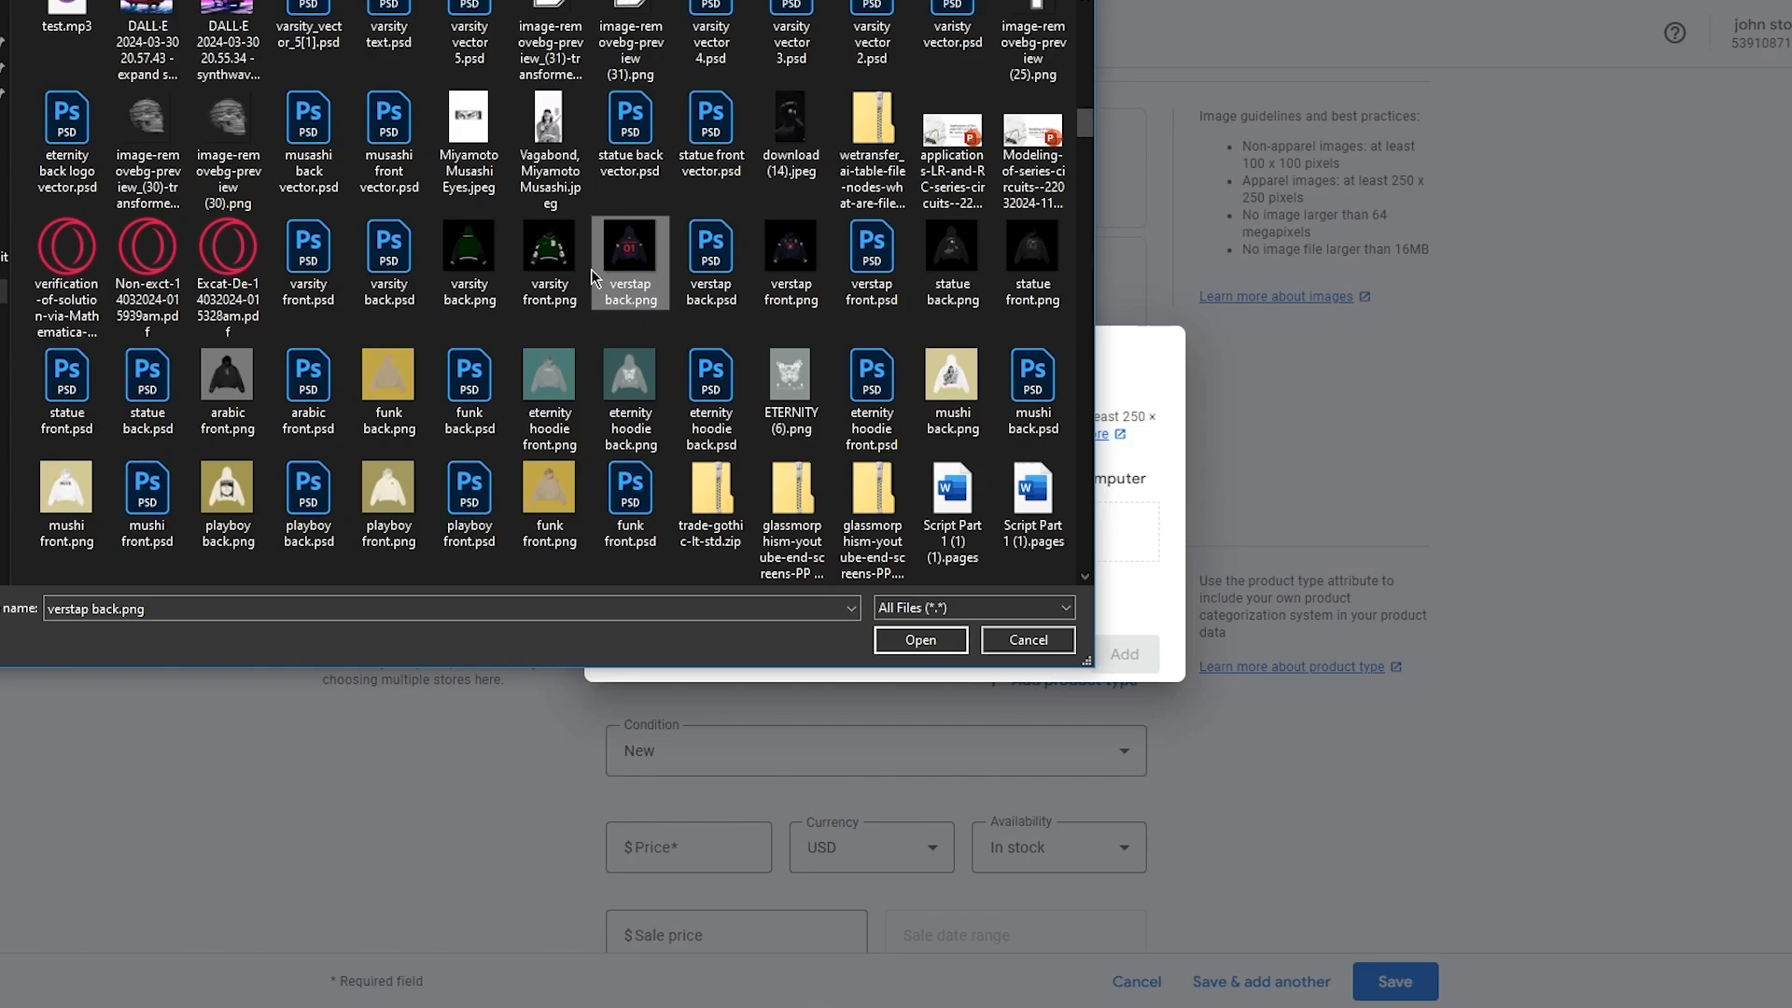
pyautogui.click(576, 261)
pyautogui.click(509, 258)
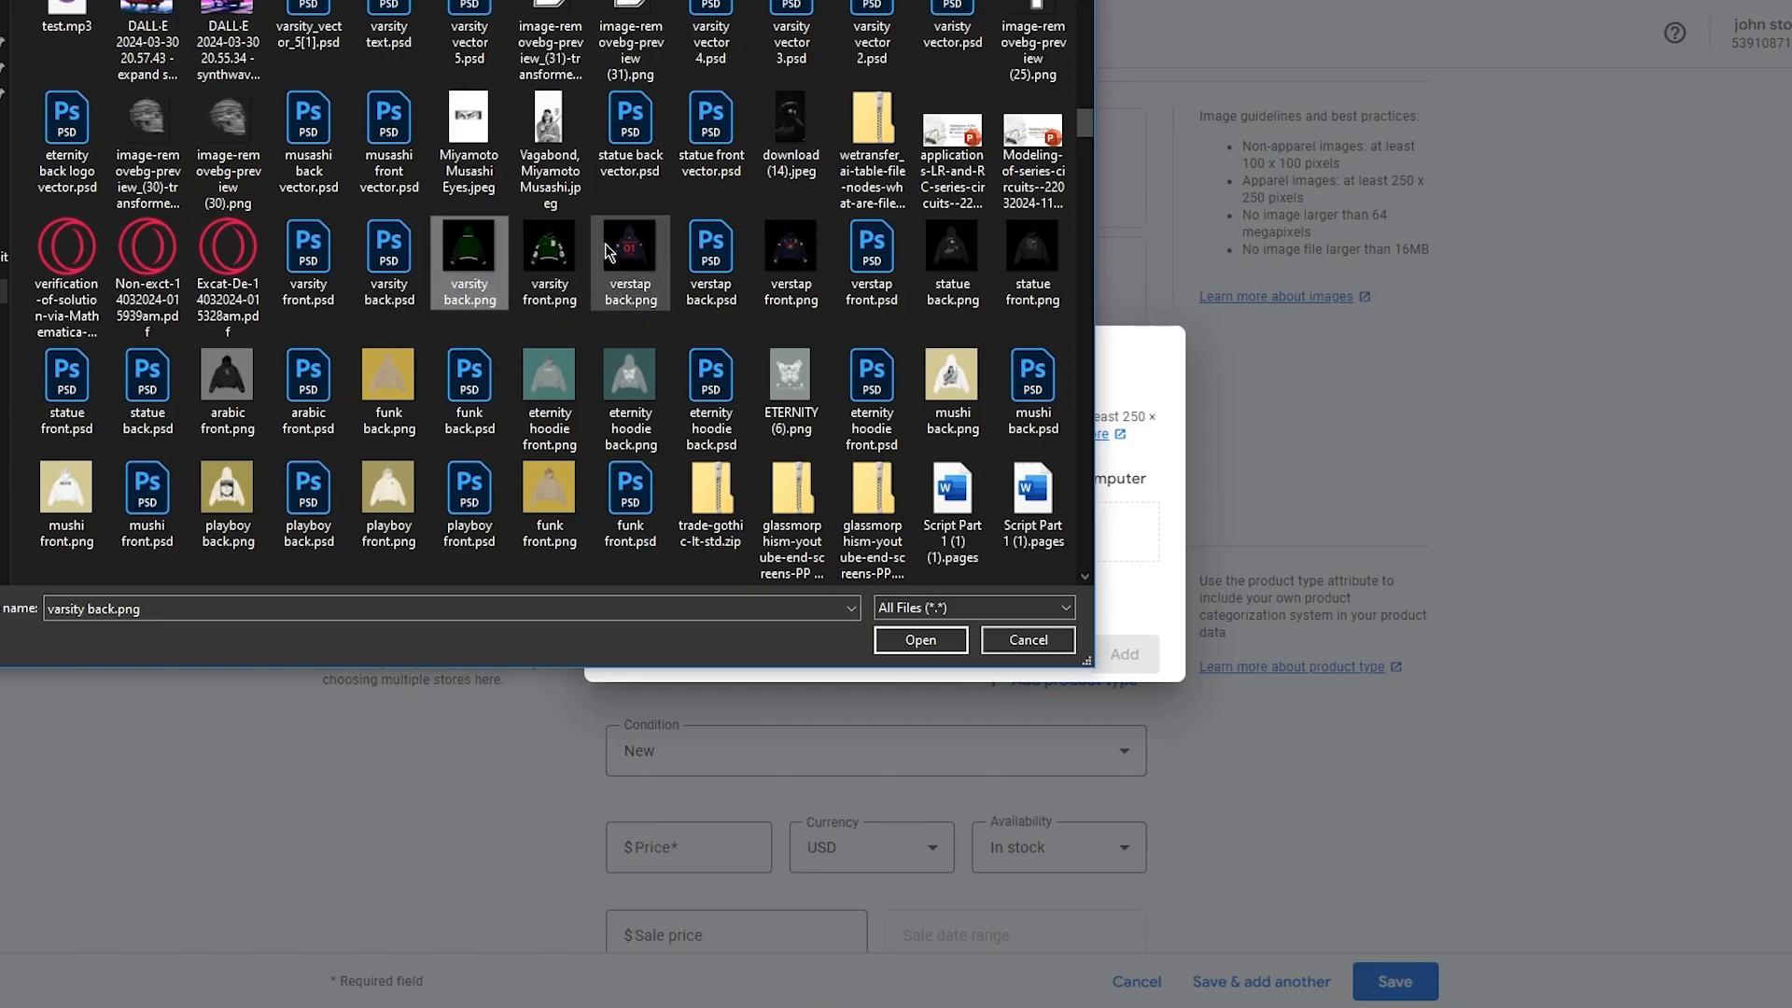
pyautogui.click(765, 254)
pyautogui.doubleClick(763, 252)
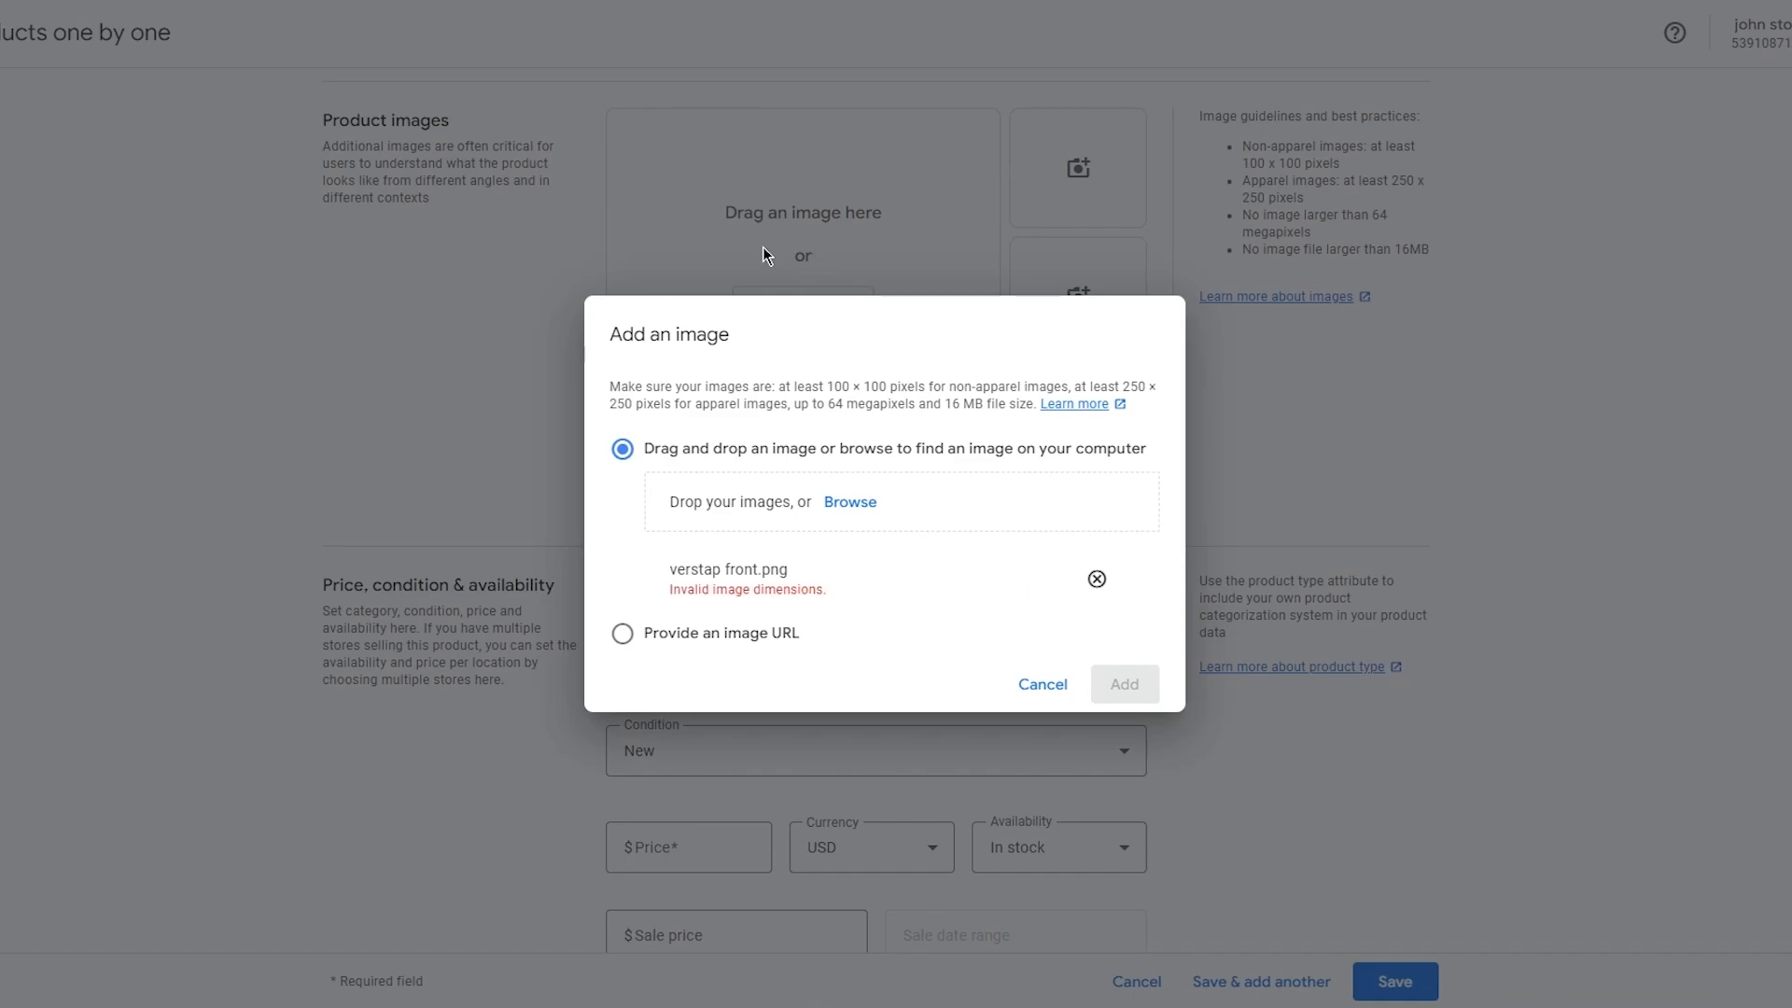
# Replace the rejected image by uploading varsity front.png from the computer as the product's main image.
pyautogui.click(1096, 579)
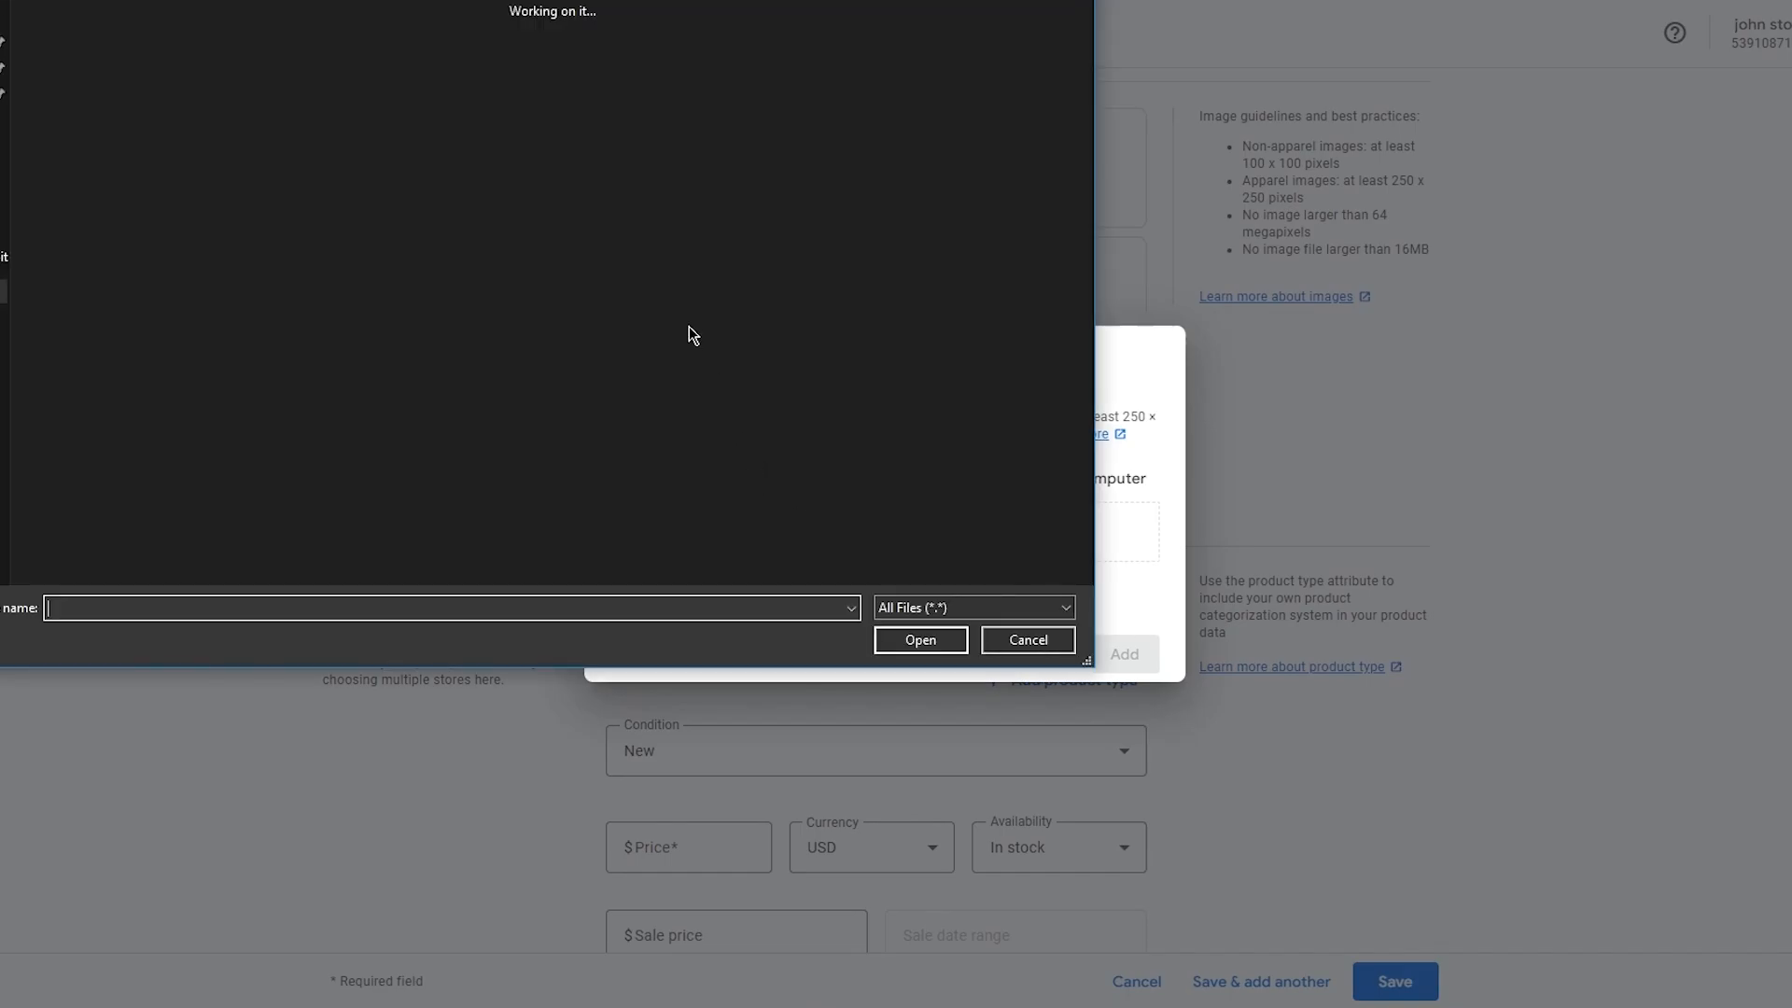
pyautogui.scroll(-5, 545, 246)
pyautogui.scroll(-10, 545, 247)
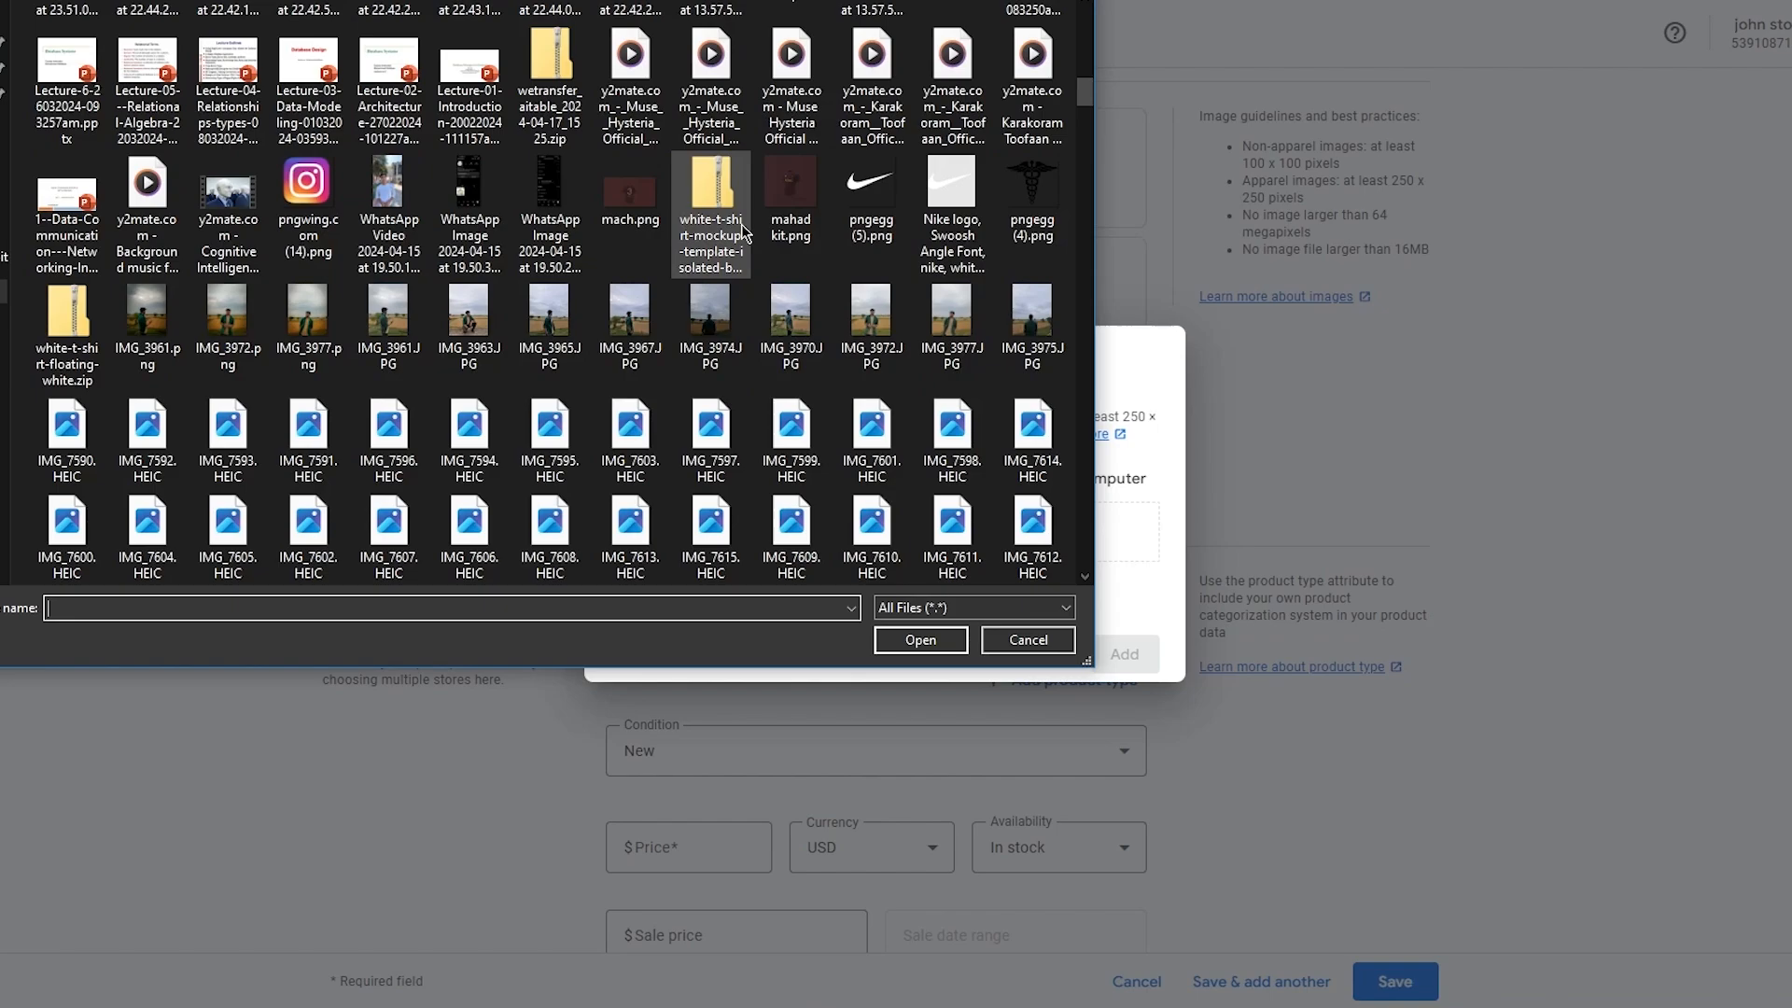
pyautogui.scroll(-3, 743, 231)
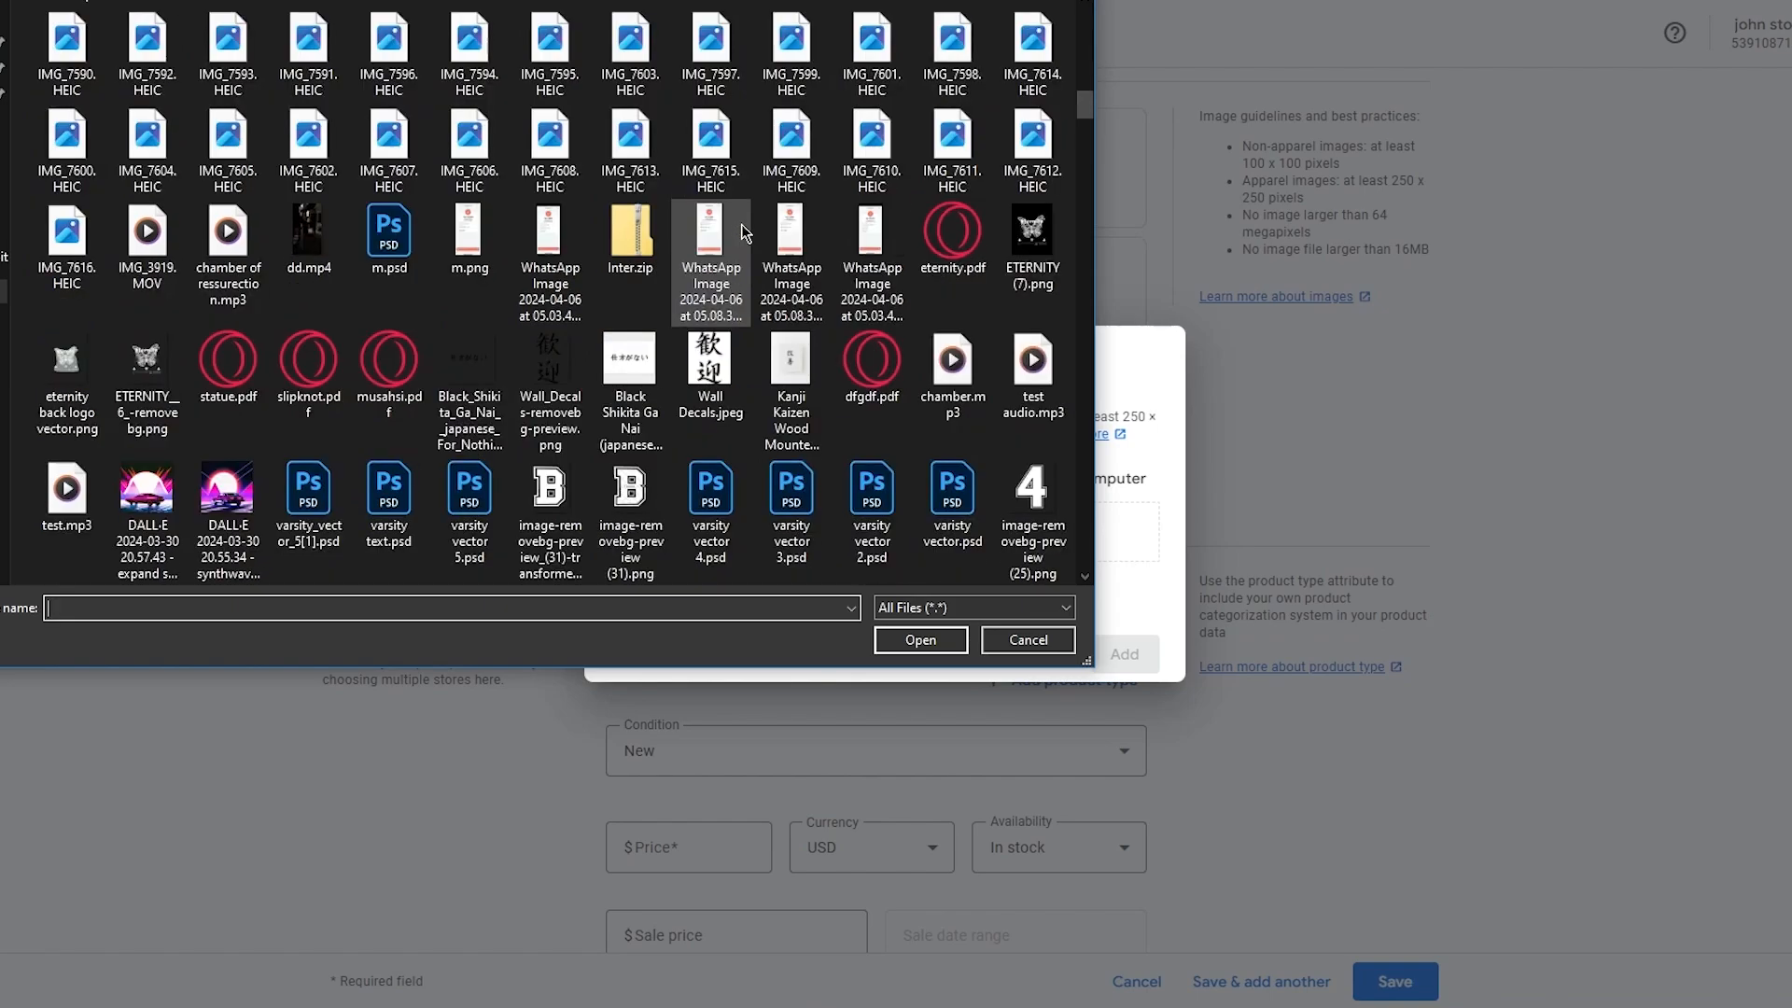
pyautogui.scroll(-3, 744, 230)
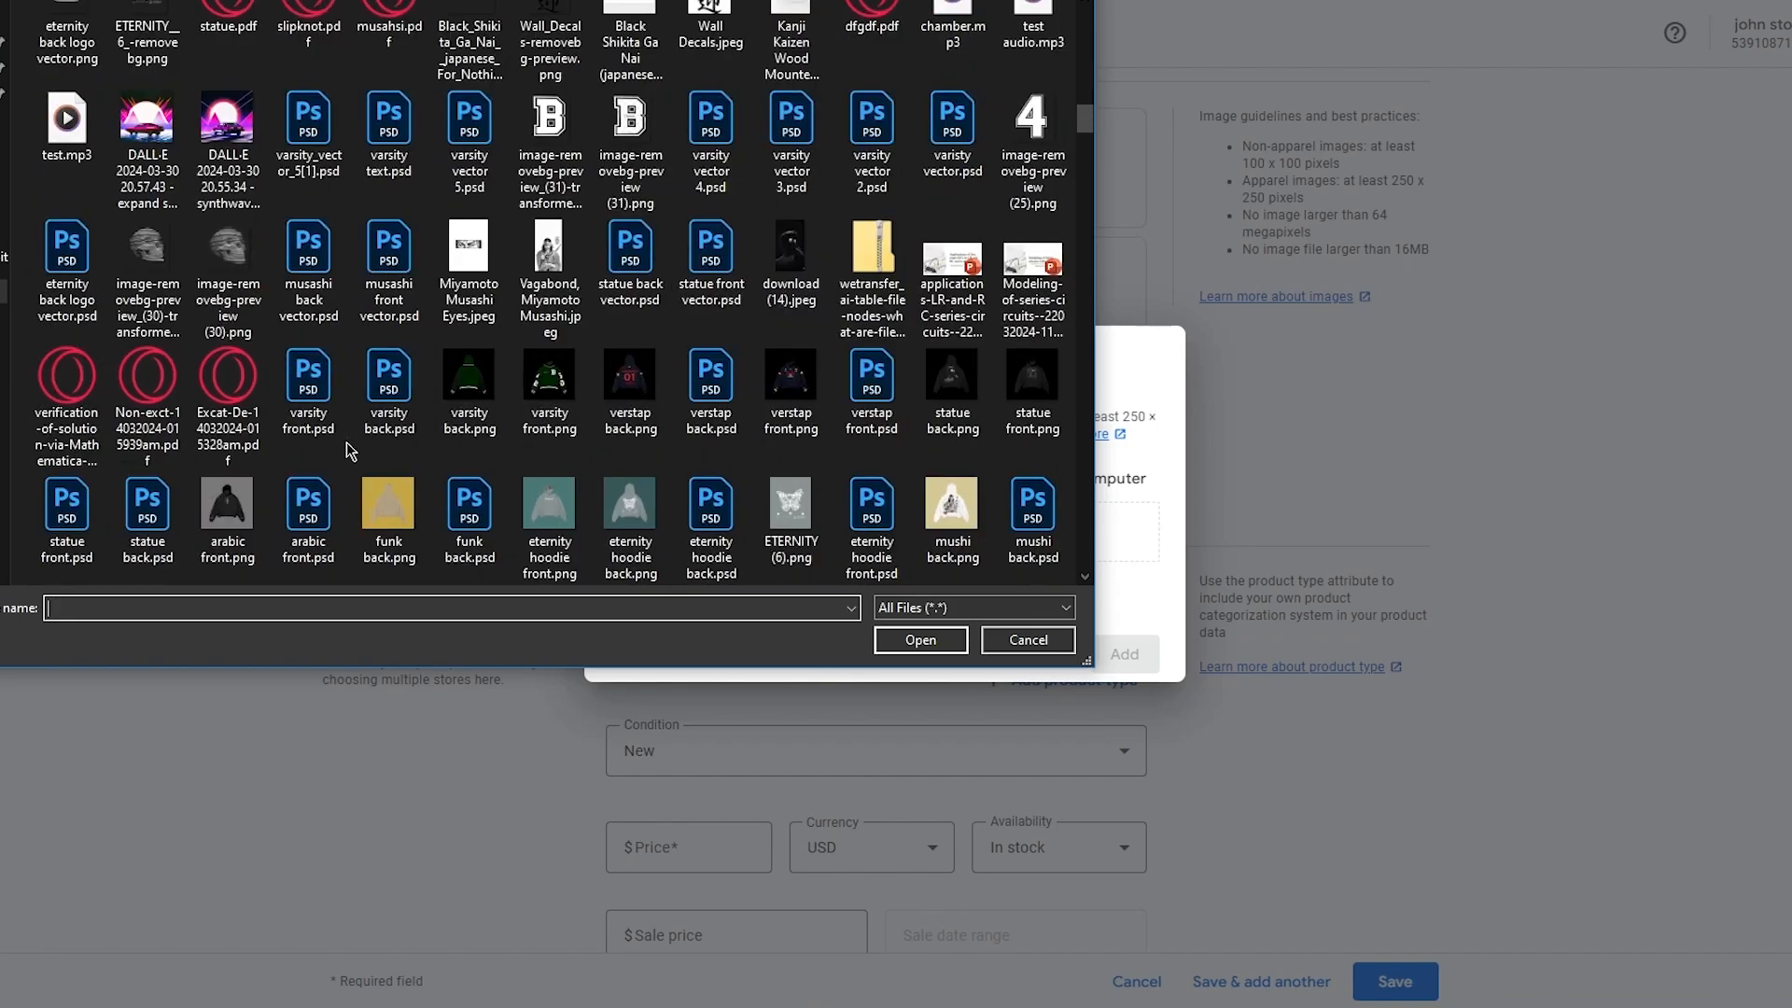
pyautogui.scroll(-3, 875, 436)
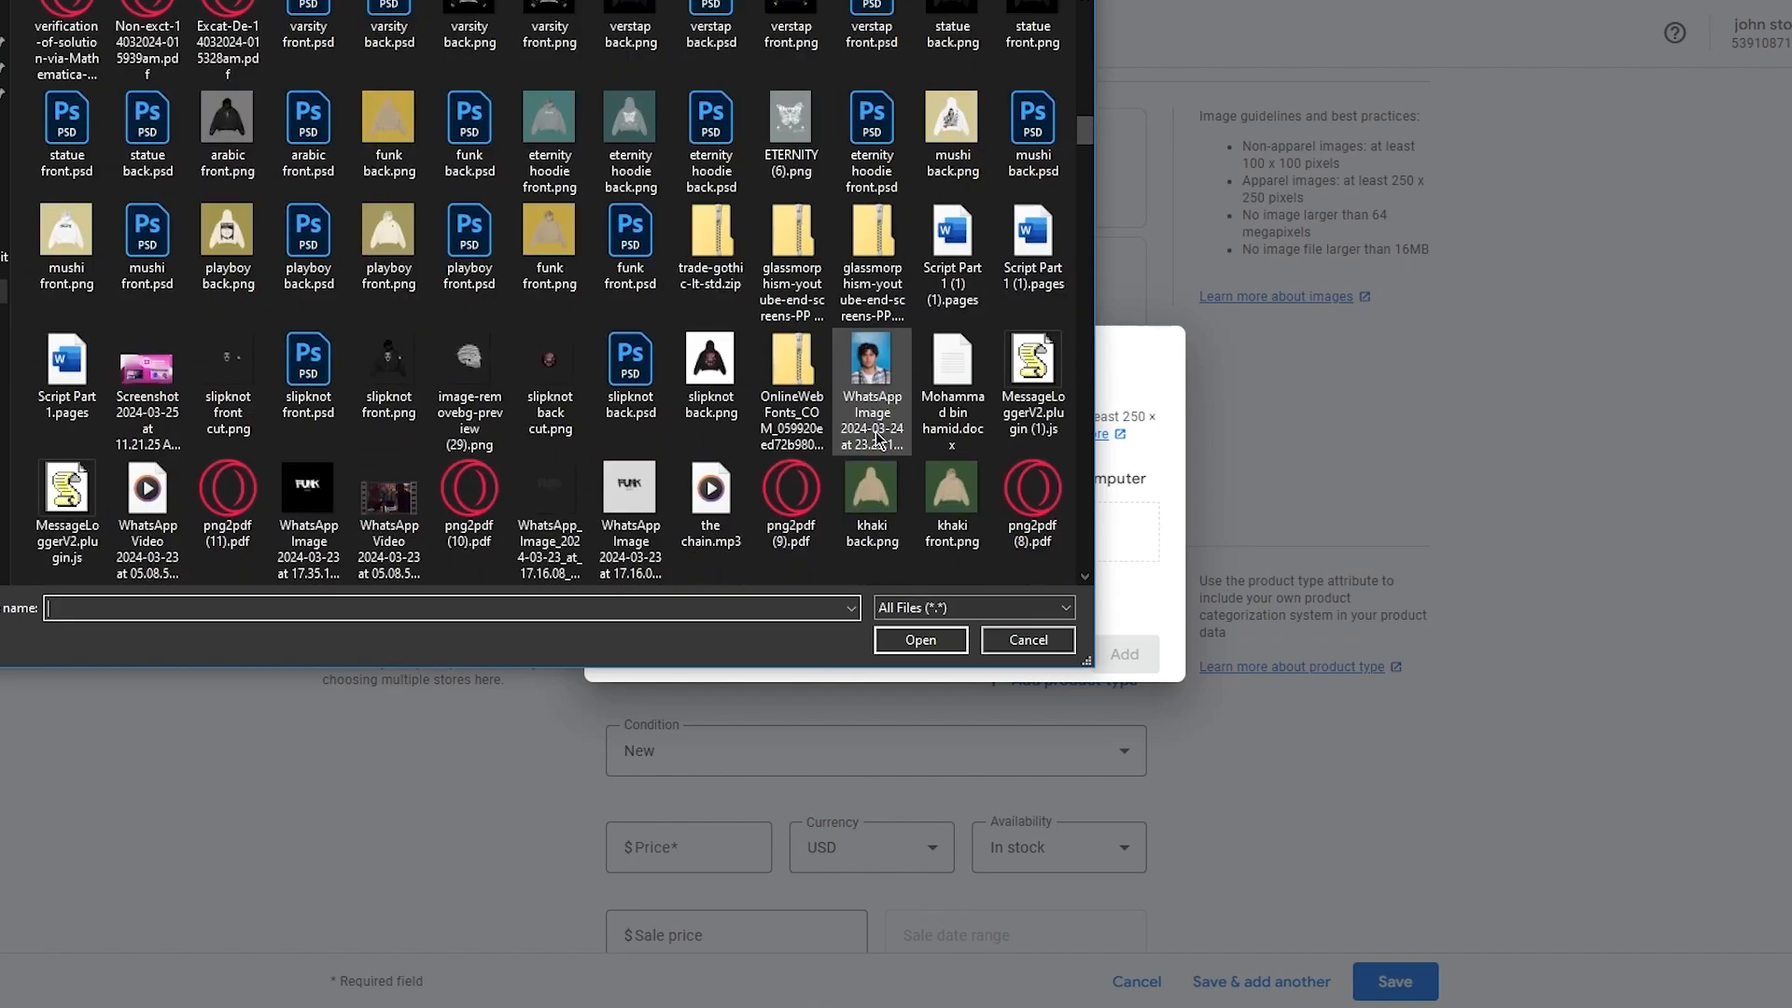
pyautogui.click(365, 397)
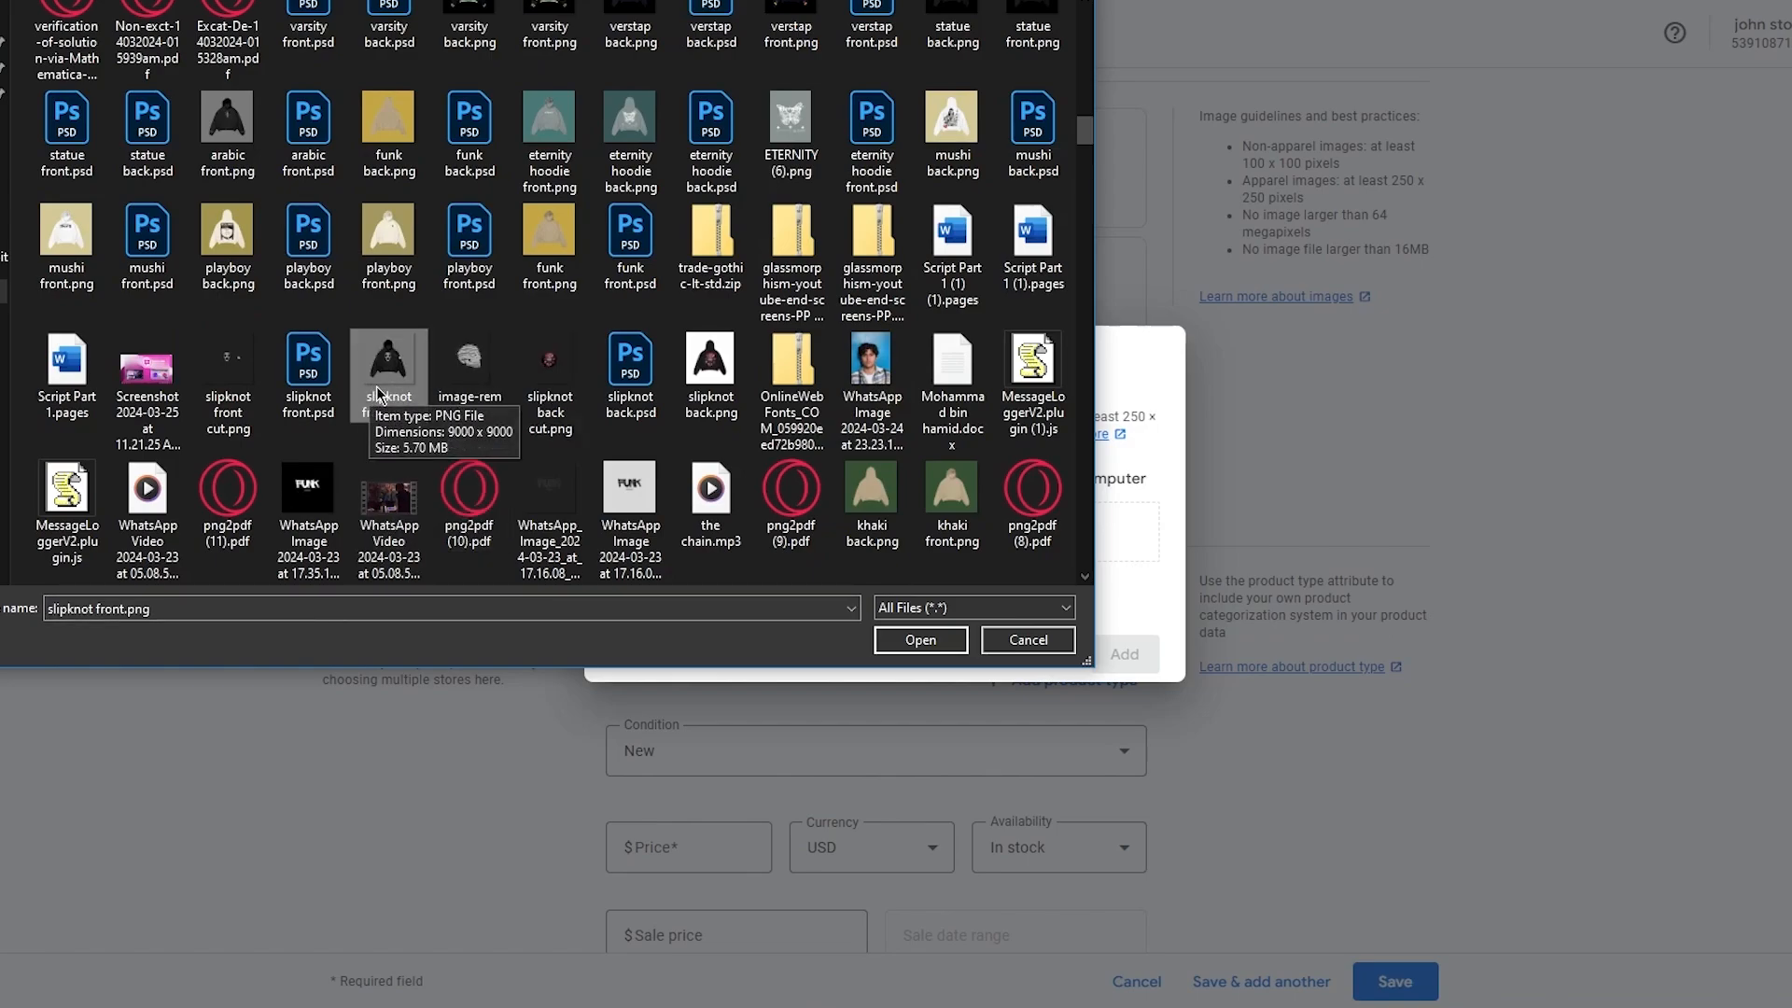
pyautogui.click(214, 385)
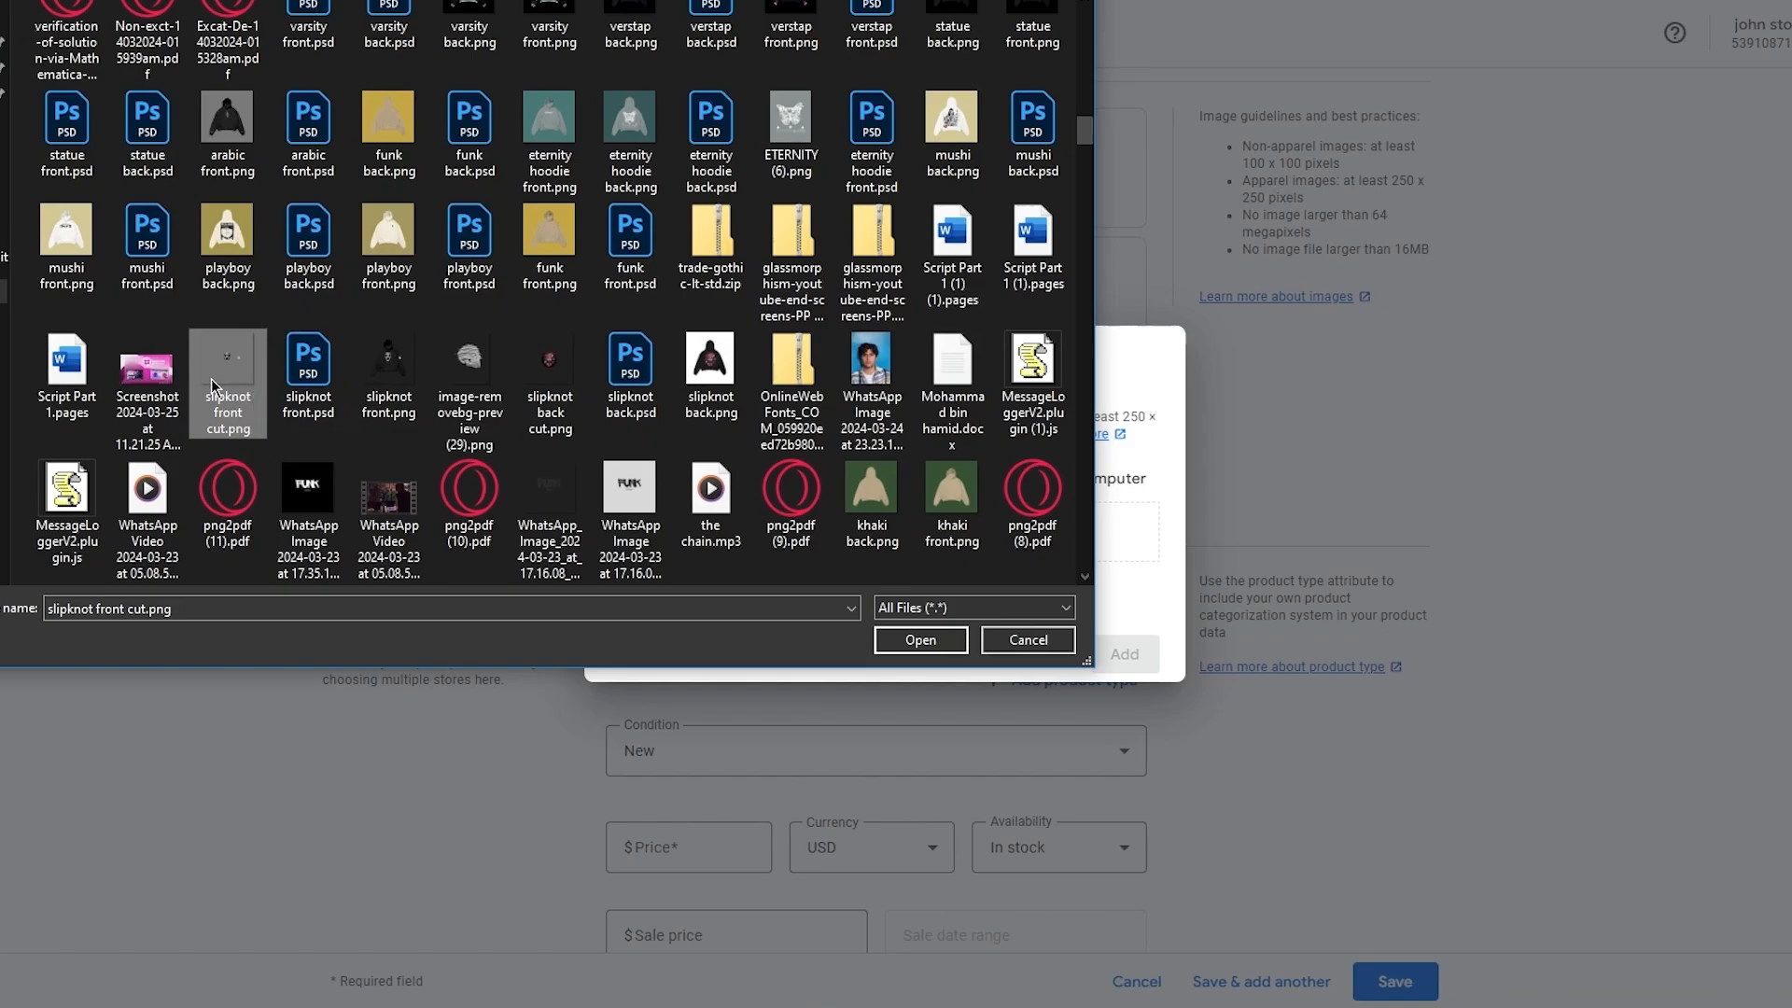
pyautogui.scroll(3, 390, 366)
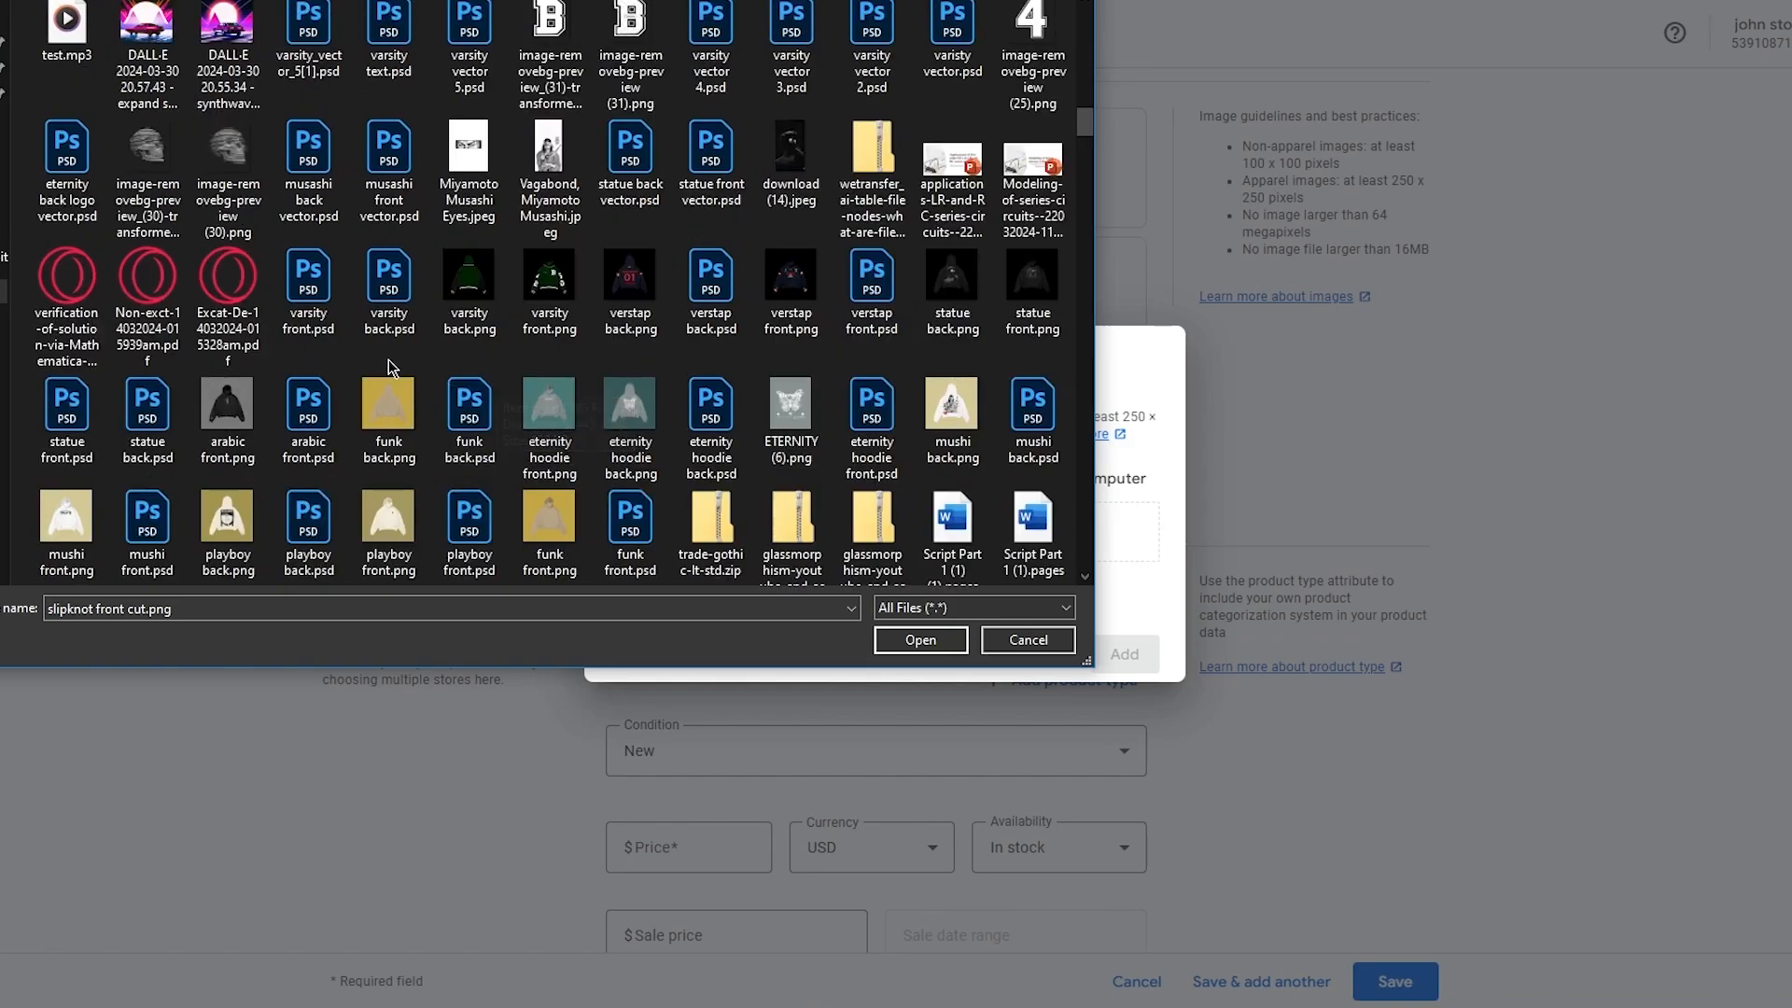
pyautogui.click(550, 297)
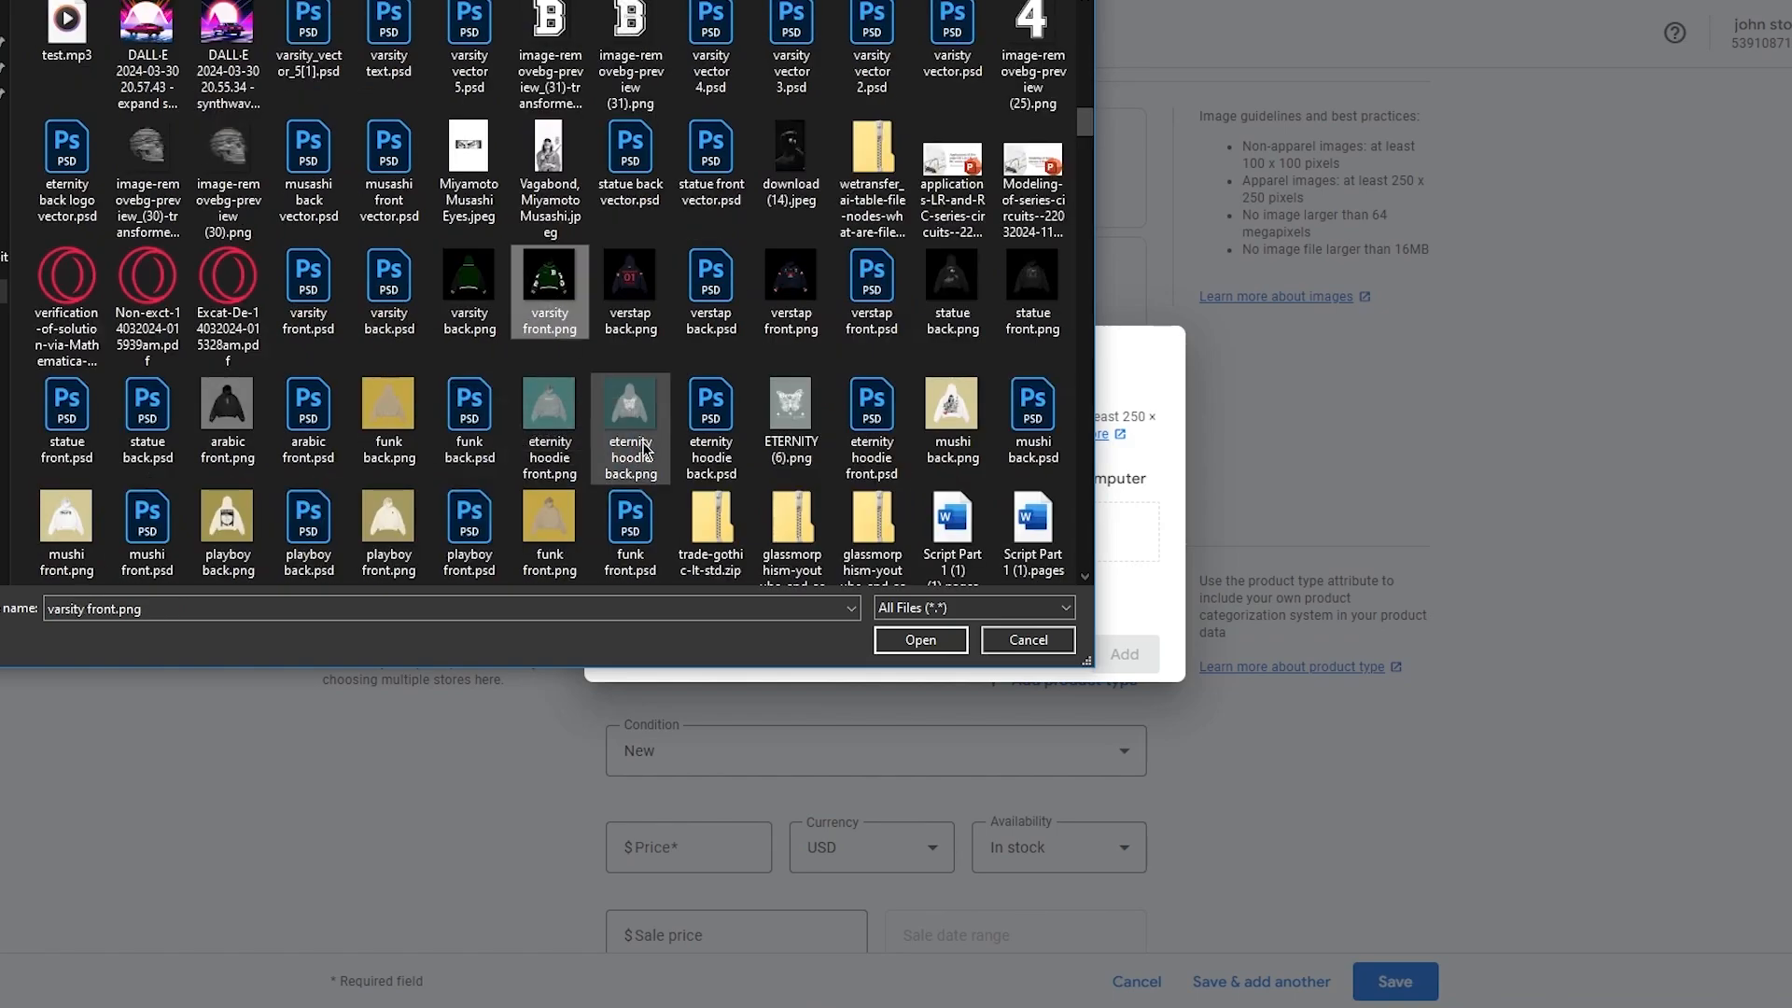
pyautogui.doubleClick(550, 297)
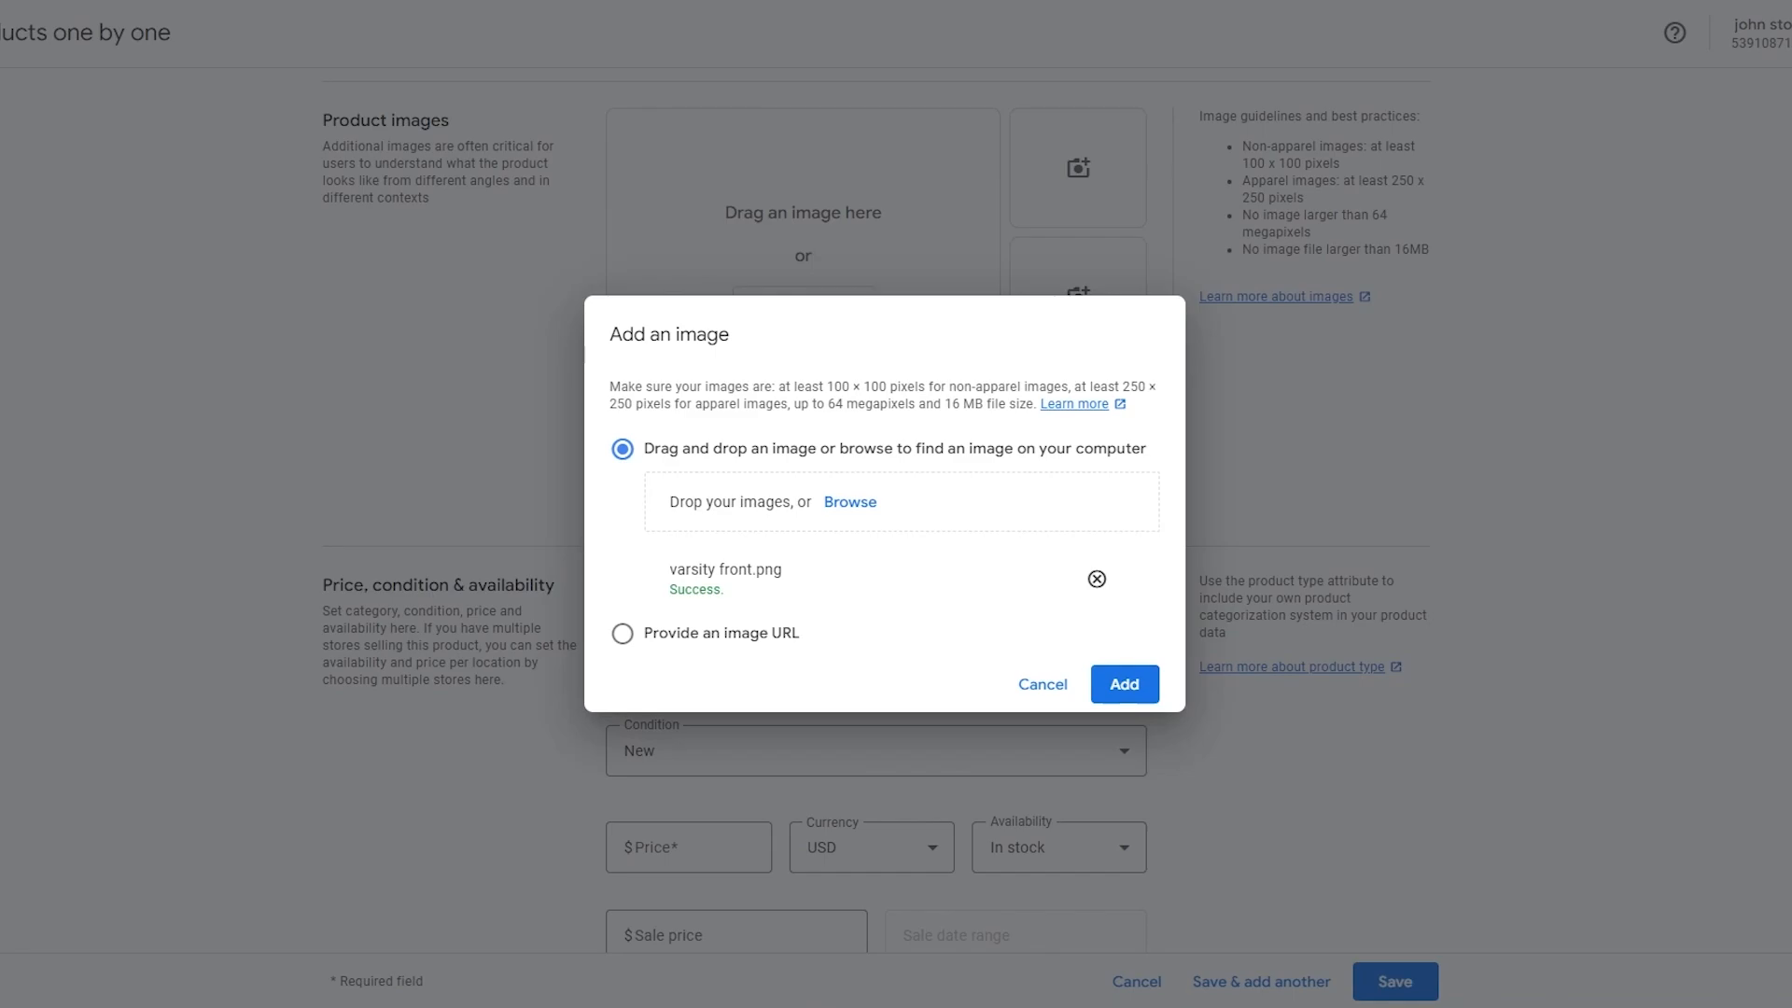
pyautogui.click(1153, 674)
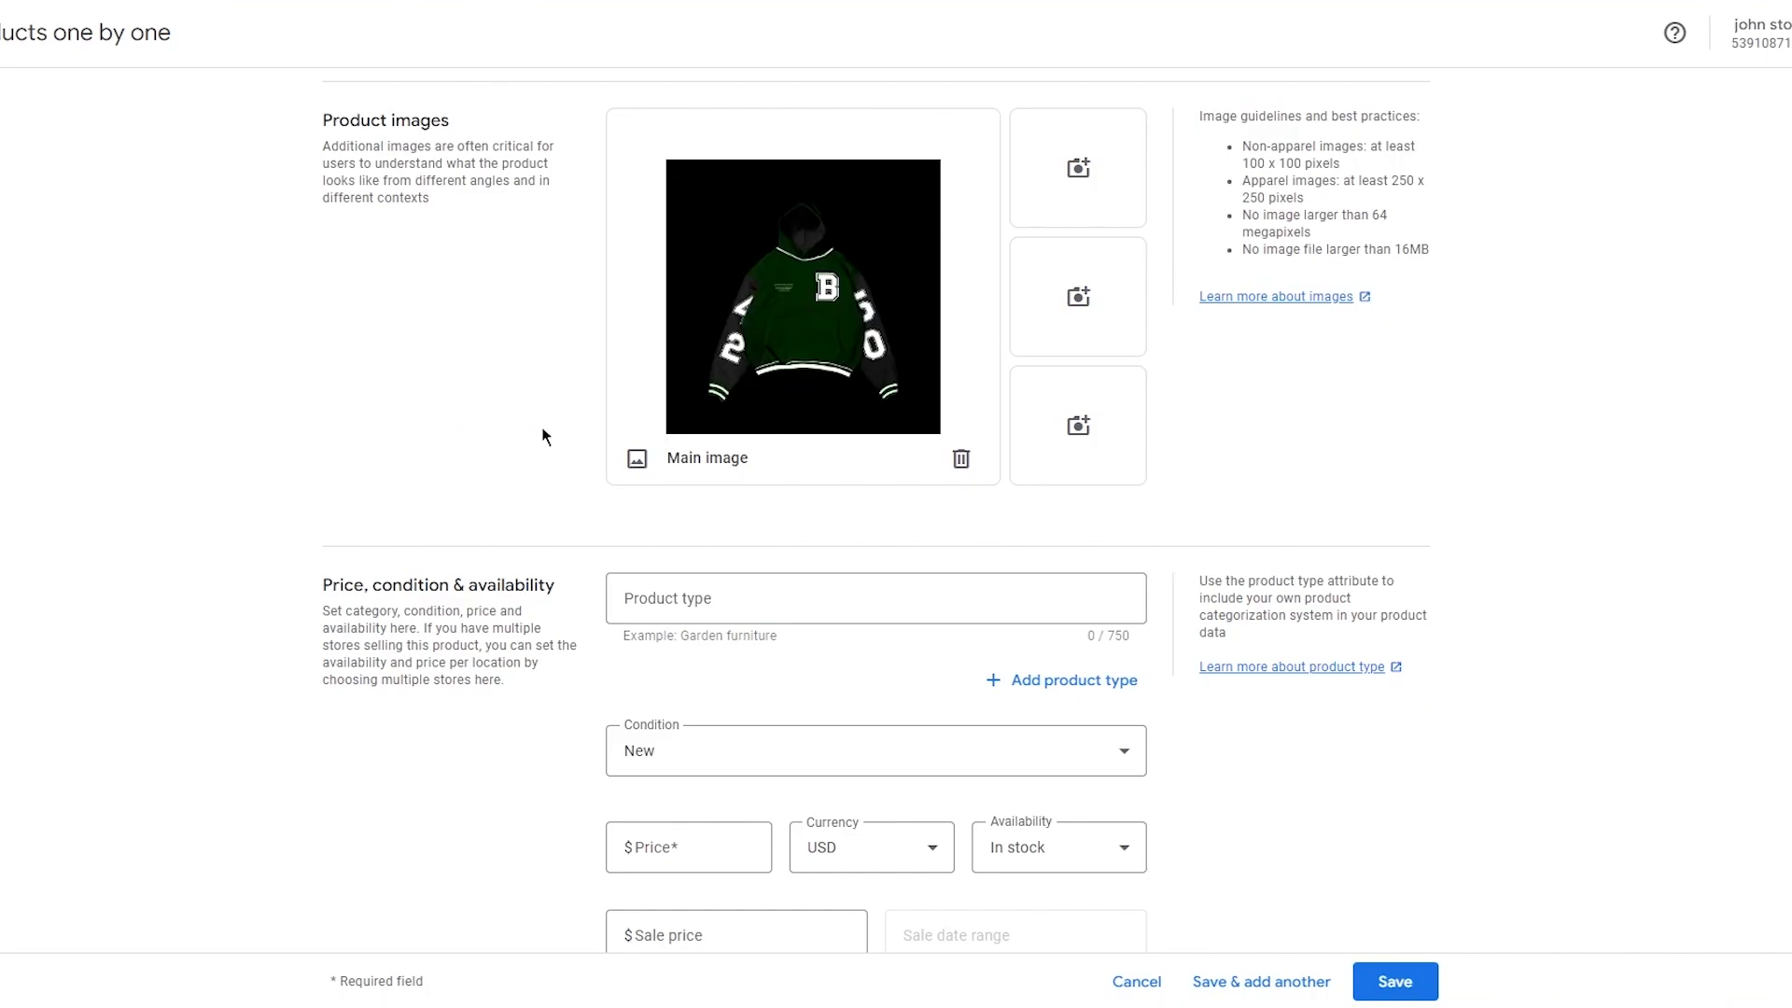
# Set the product type to Clothing, removing the extra empty product type field.
pyautogui.scroll(-2, 293, 410)
pyautogui.click(752, 382)
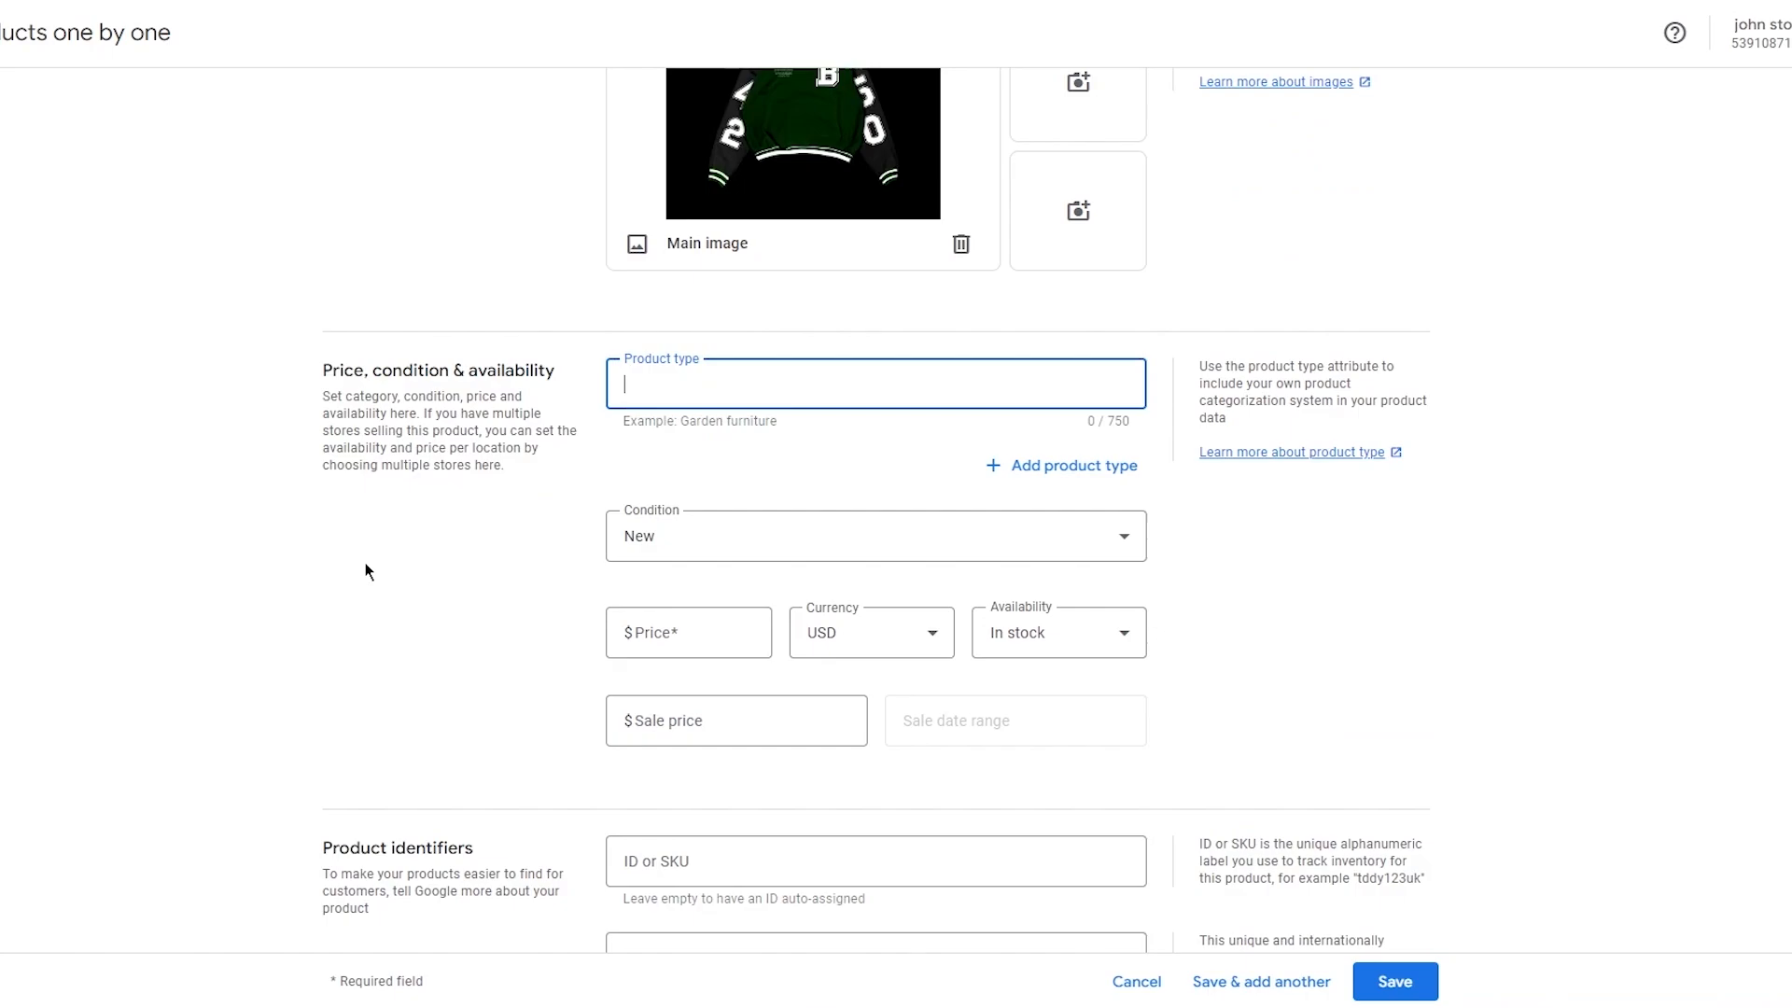
pyautogui.write('Clothing')
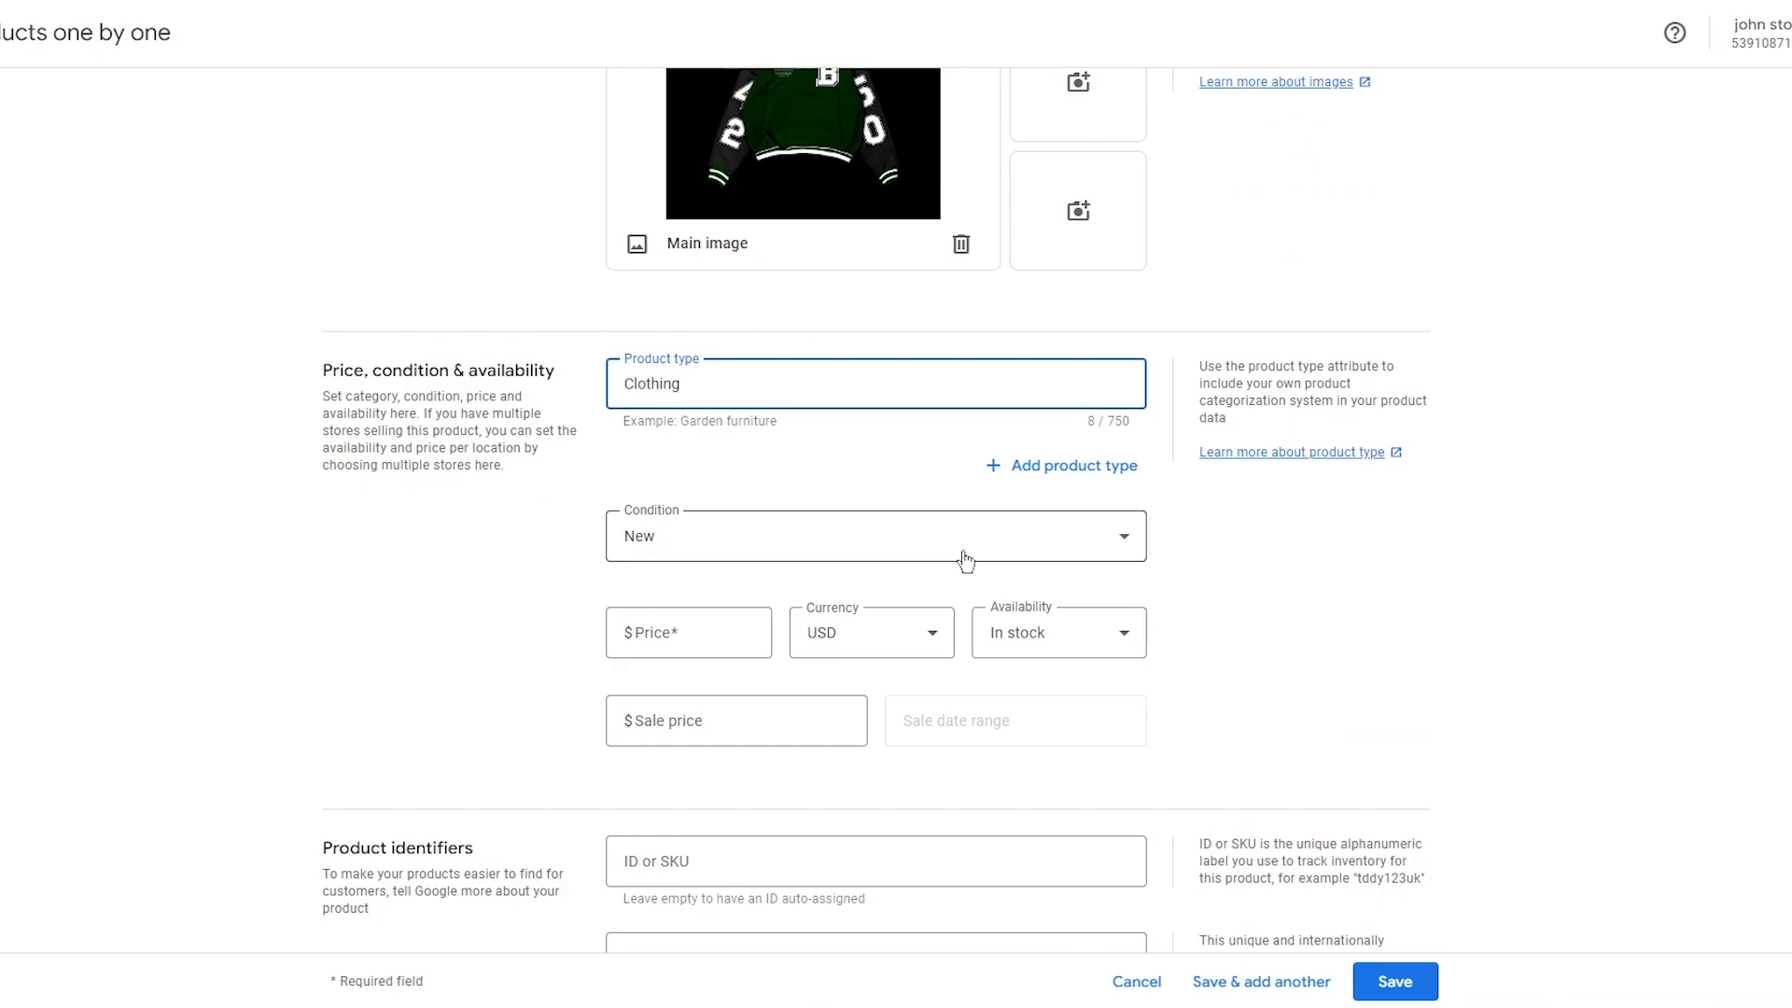
pyautogui.click(1080, 477)
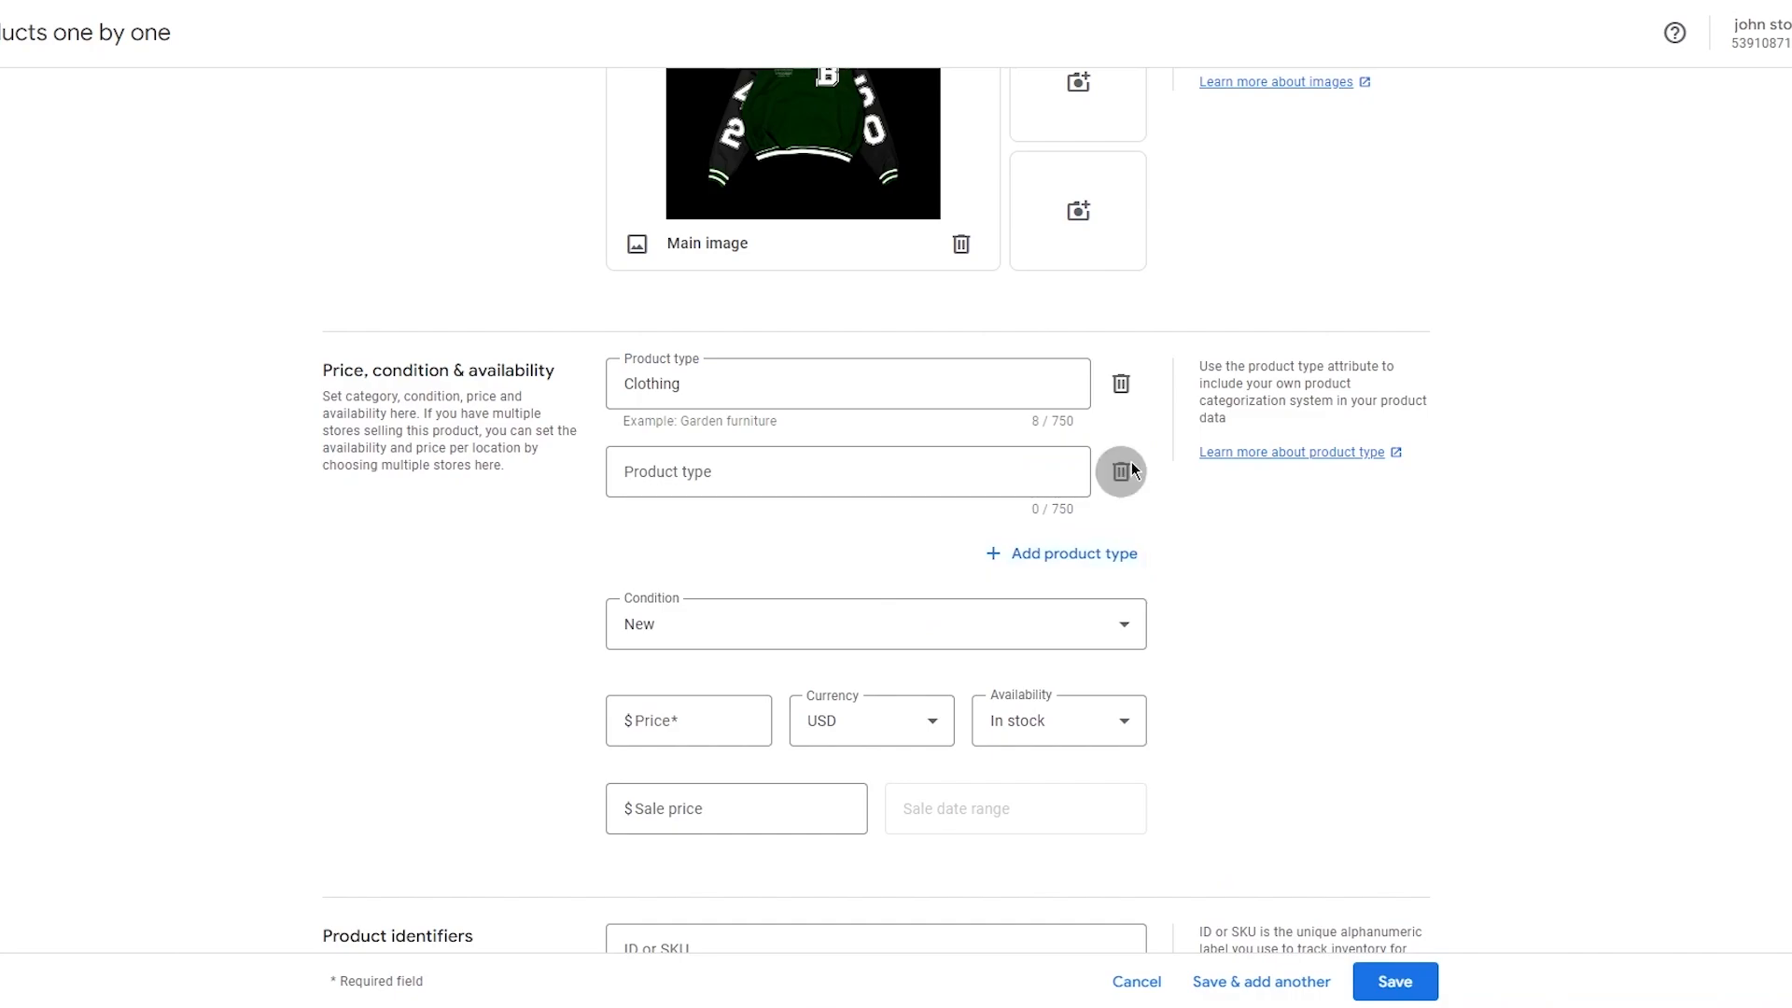
pyautogui.click(1120, 471)
pyautogui.click(737, 551)
pyautogui.click(737, 551)
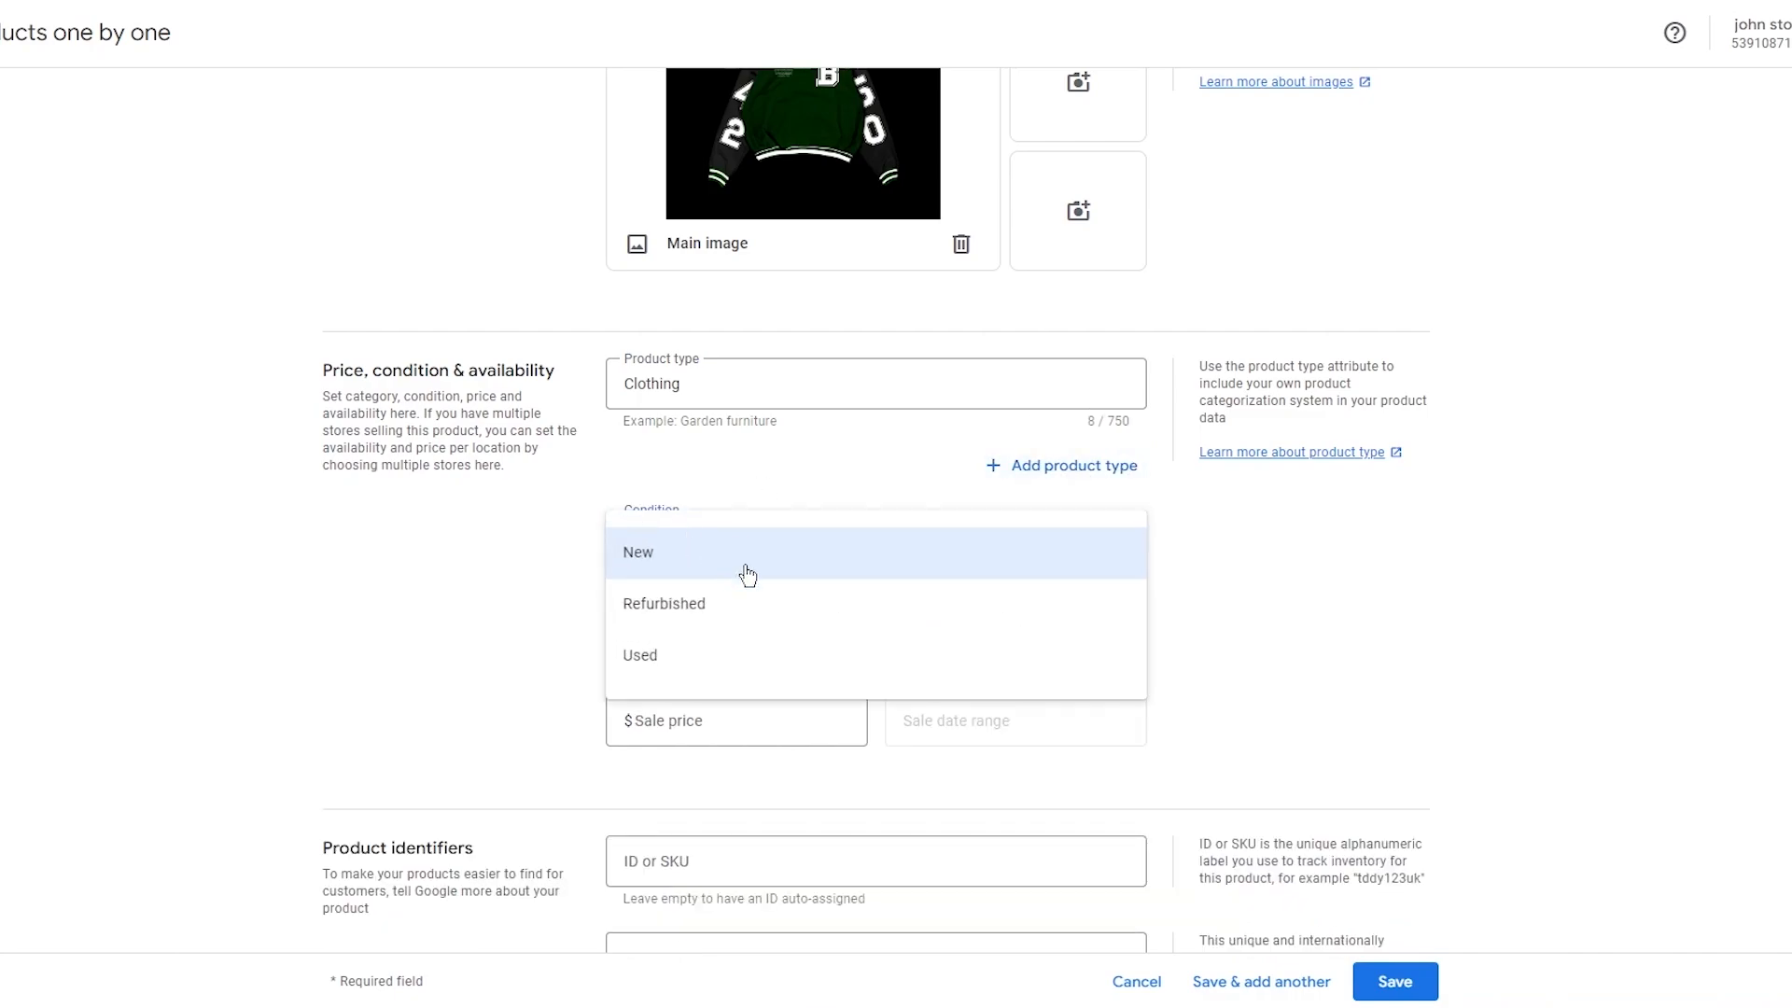
pyautogui.click(534, 554)
# Set the product price to $44.99.
pyautogui.scroll(-2, 696, 386)
pyautogui.click(696, 327)
pyautogui.click(697, 330)
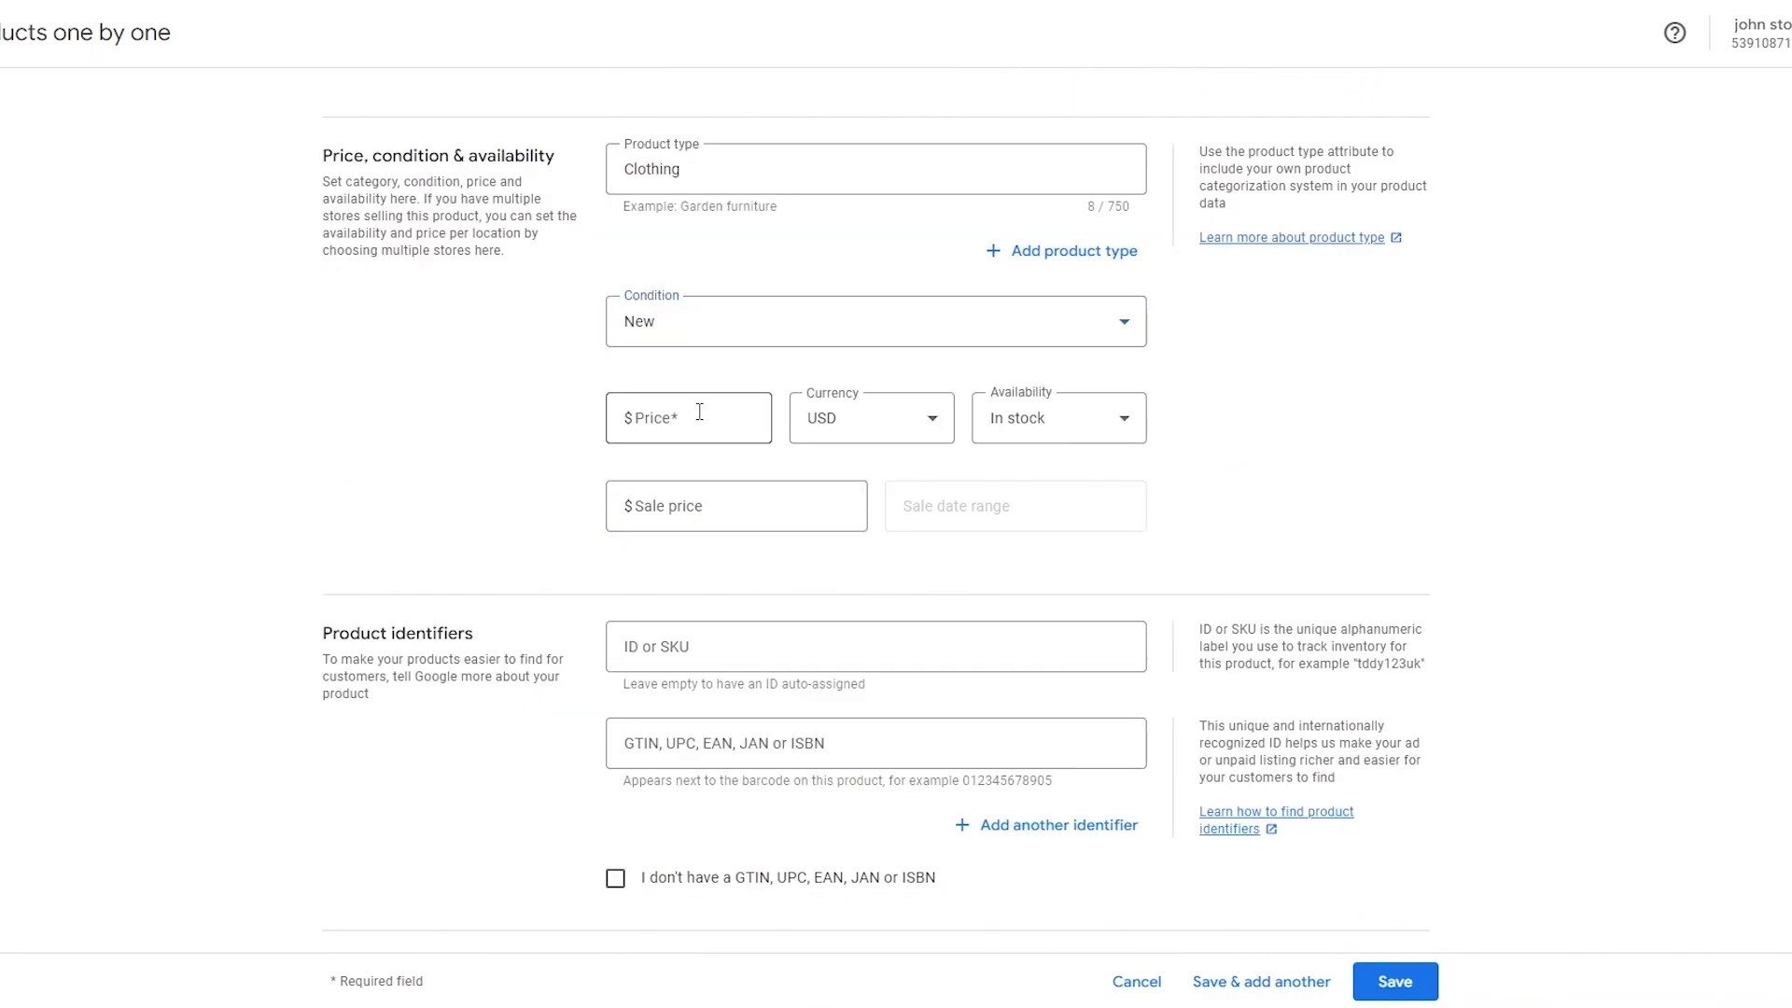
pyautogui.click(700, 412)
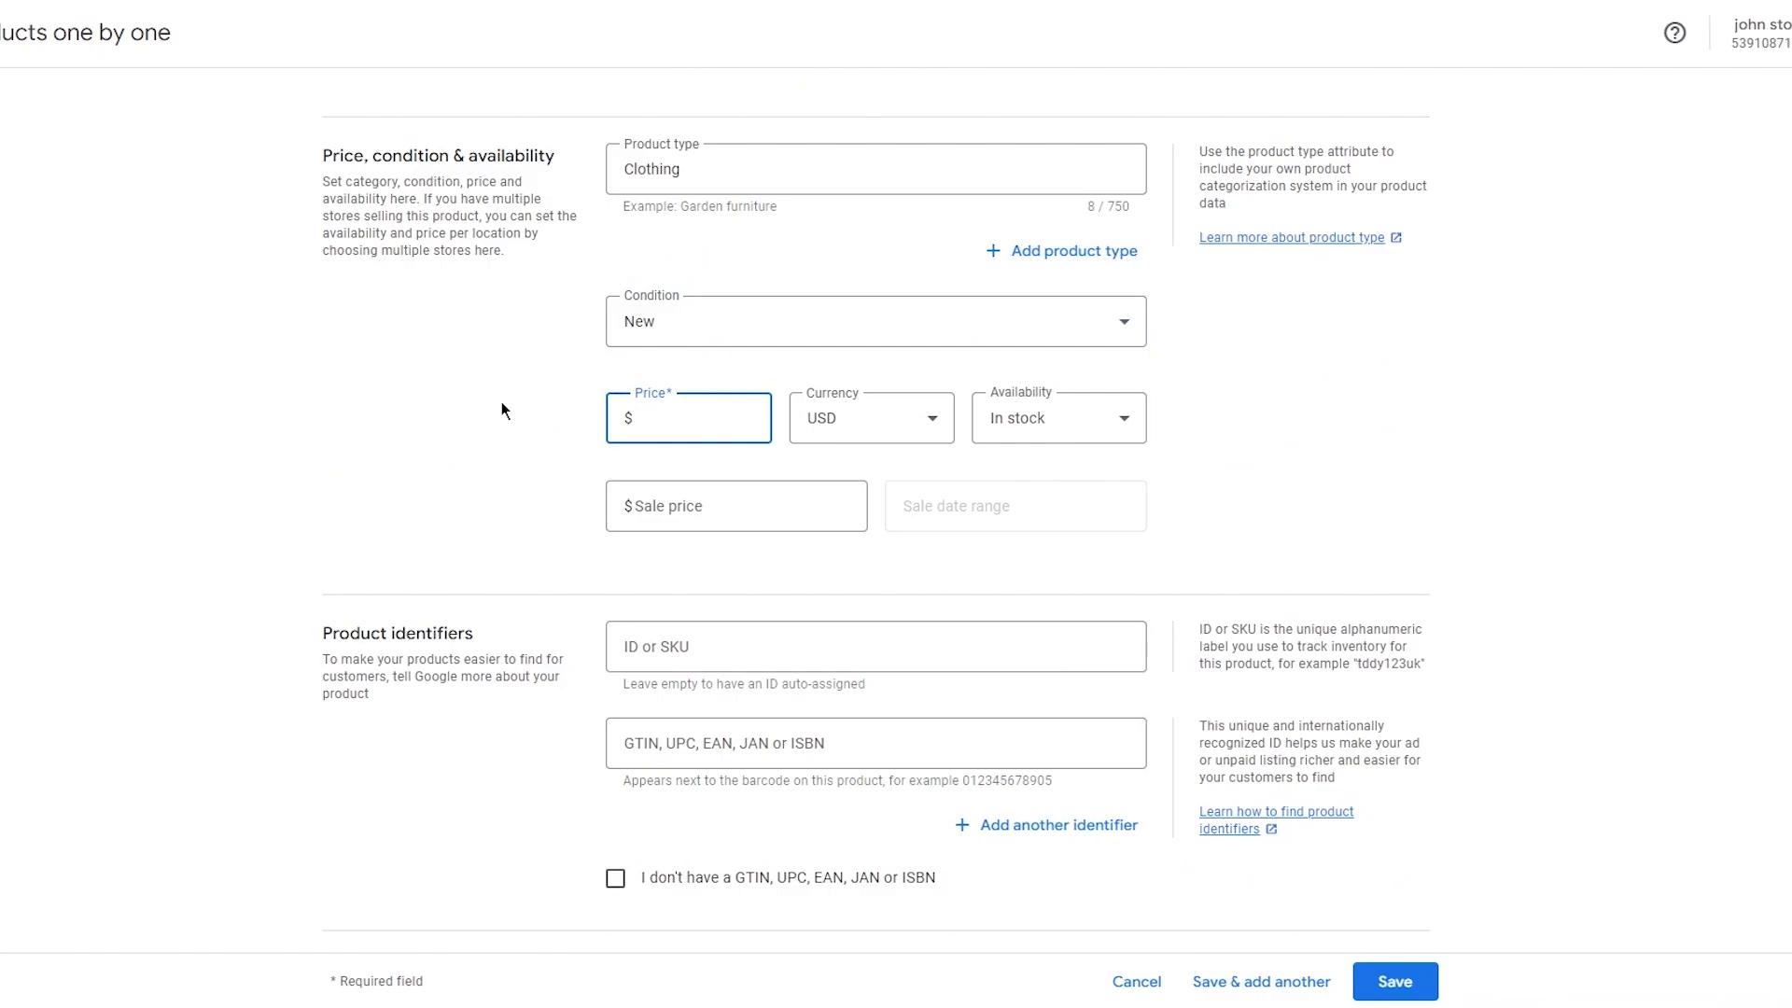
pyautogui.write('44.99')
pyautogui.click(940, 424)
pyautogui.click(1312, 448)
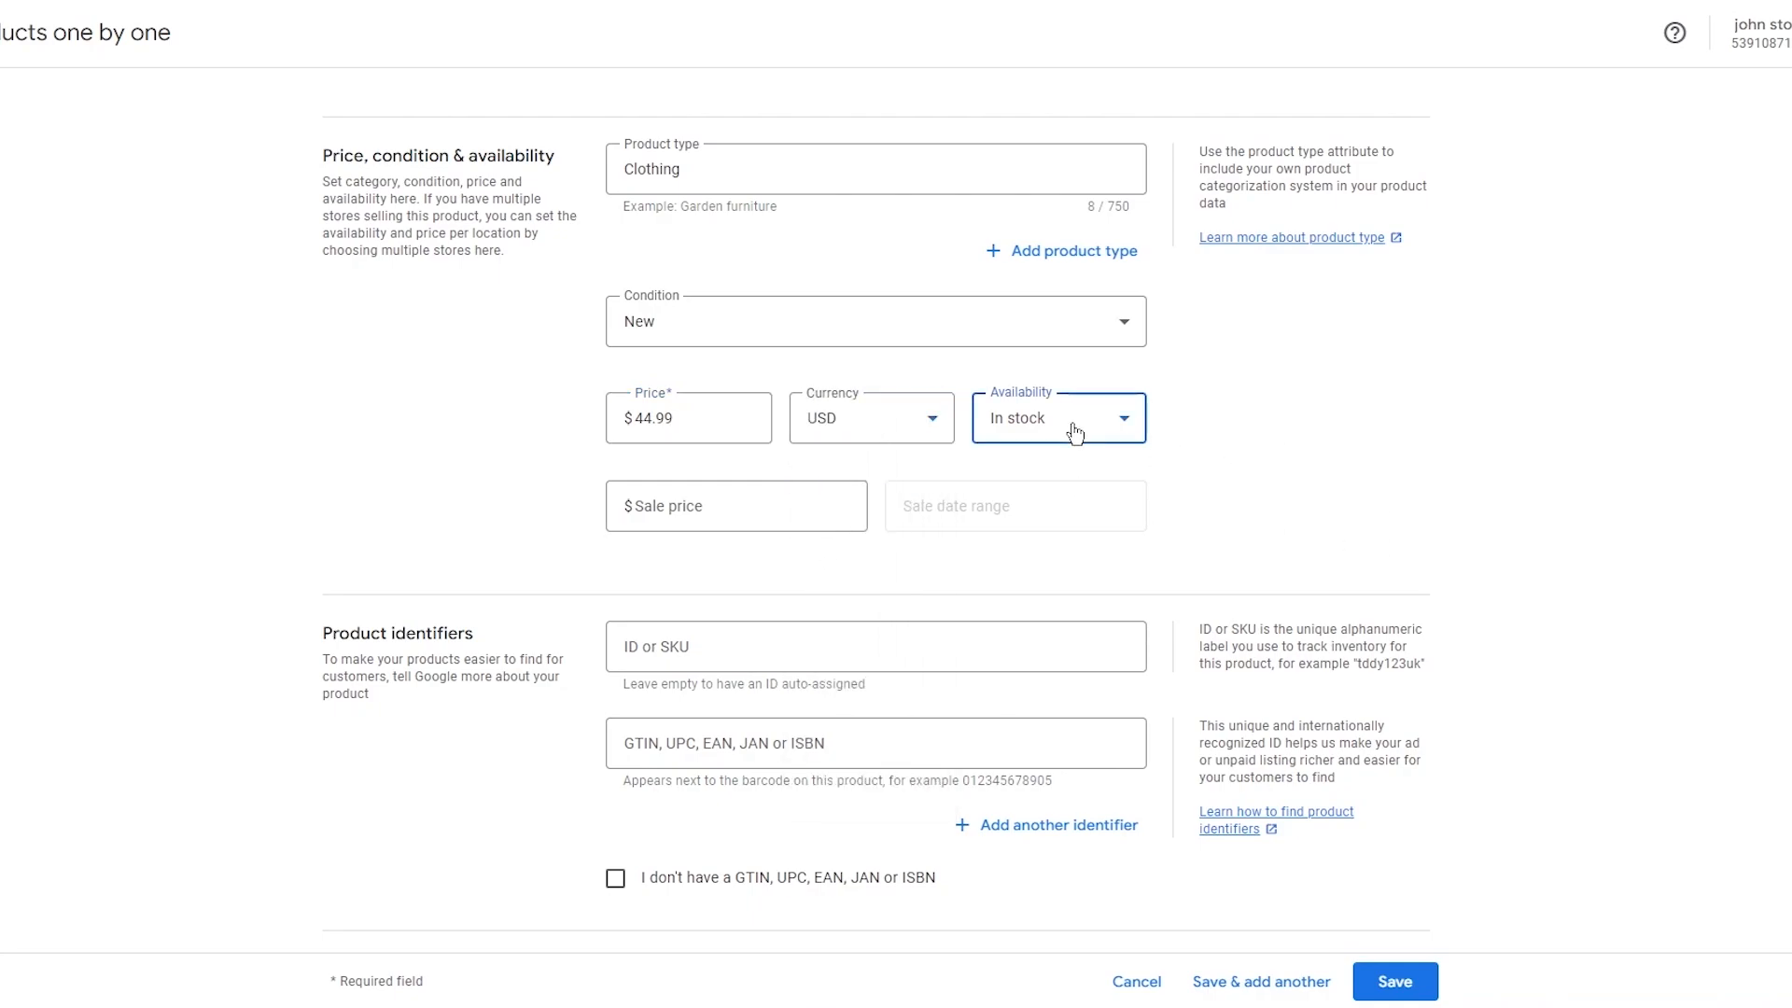
pyautogui.click(1073, 417)
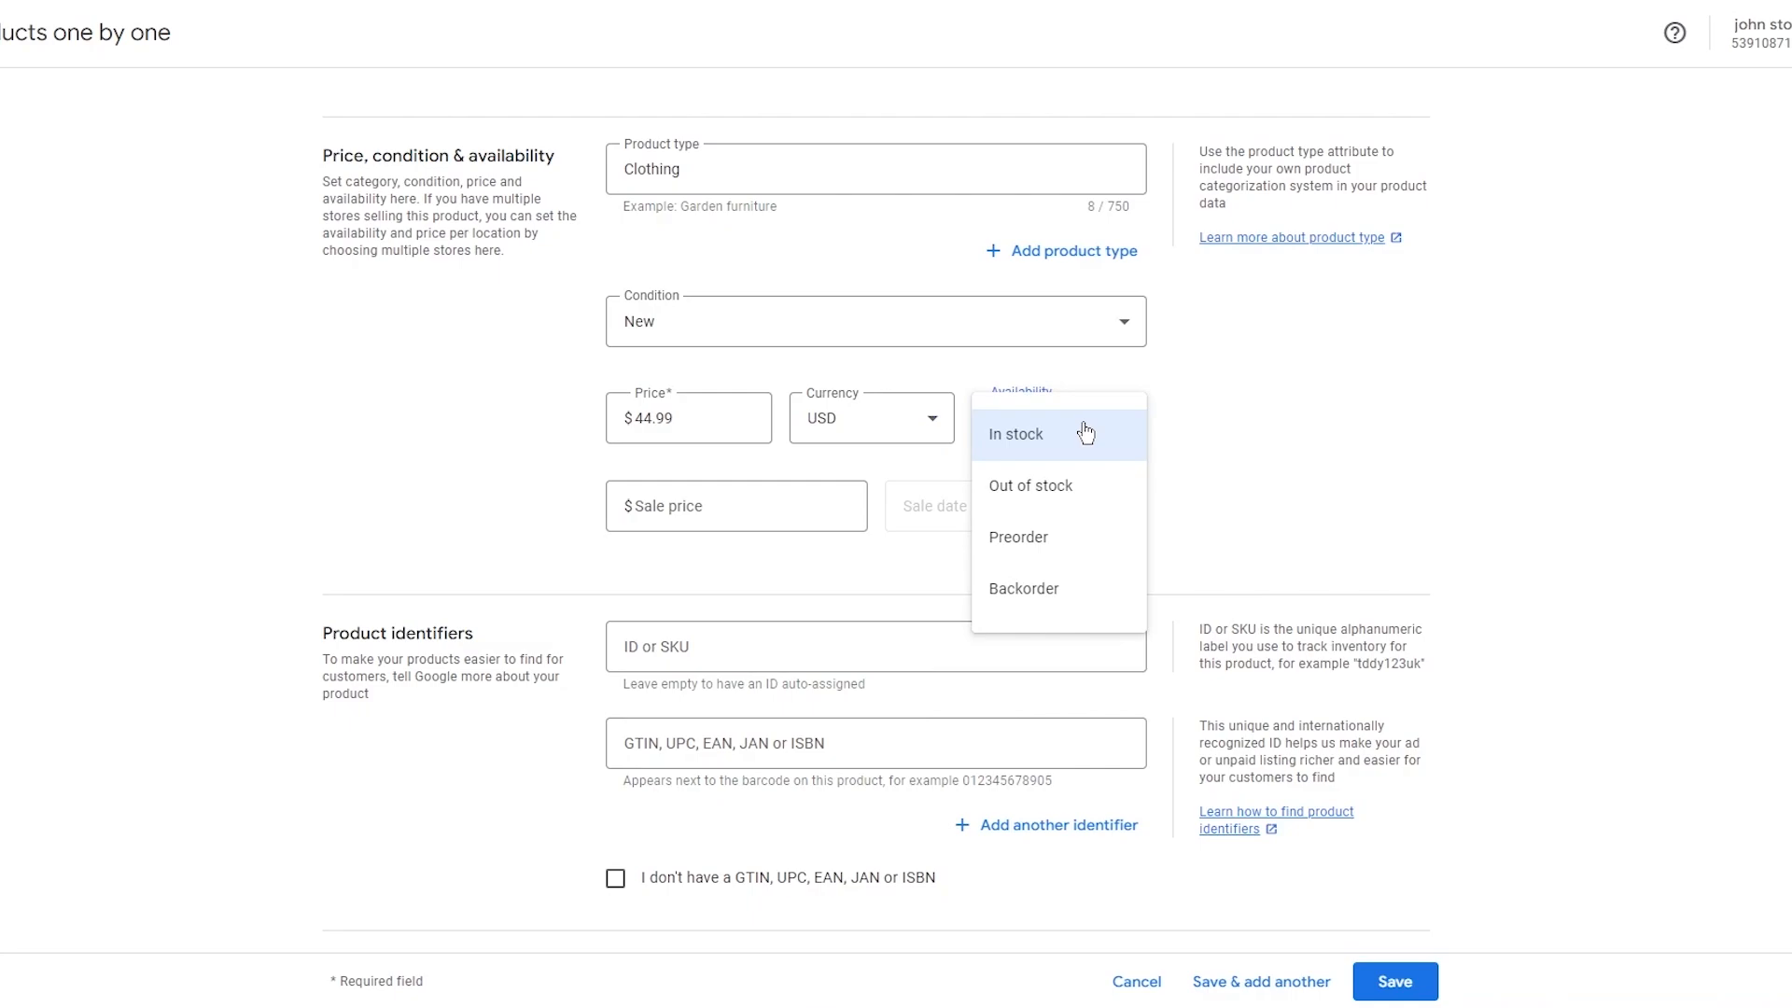
pyautogui.click(1122, 438)
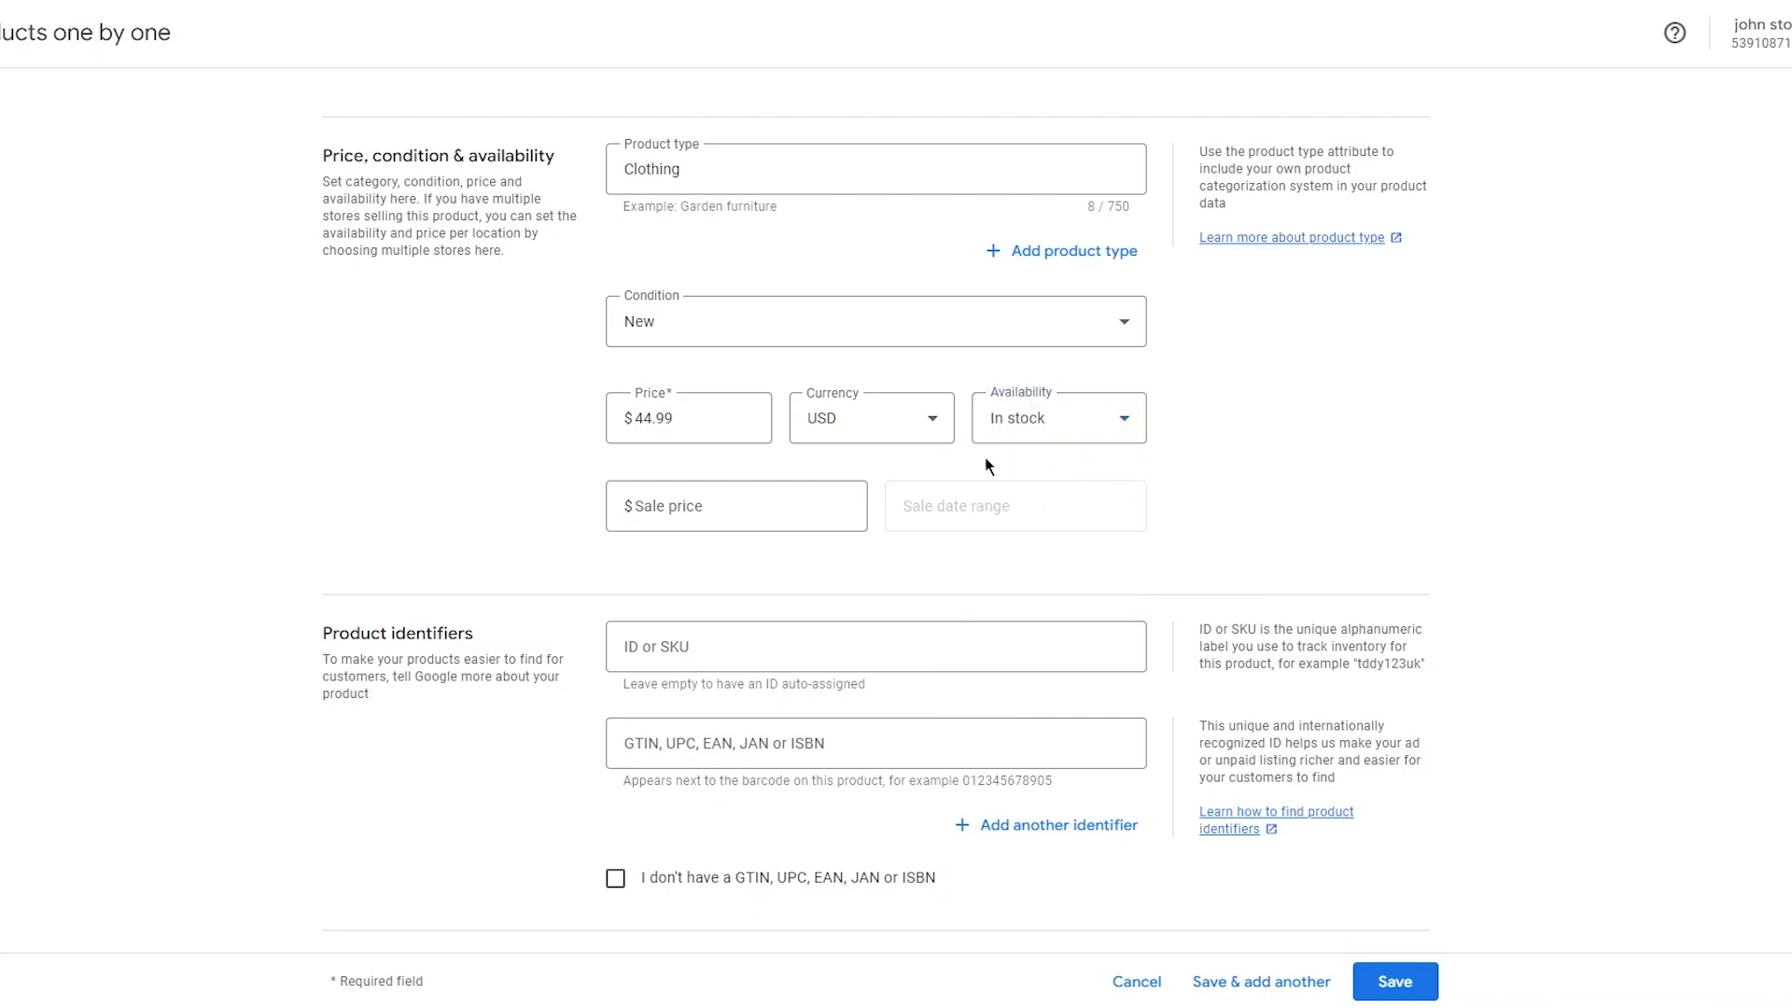
# Set the sale price to $38.99 with a sale date range of Jul 17 – 26, 2024.
pyautogui.click(722, 499)
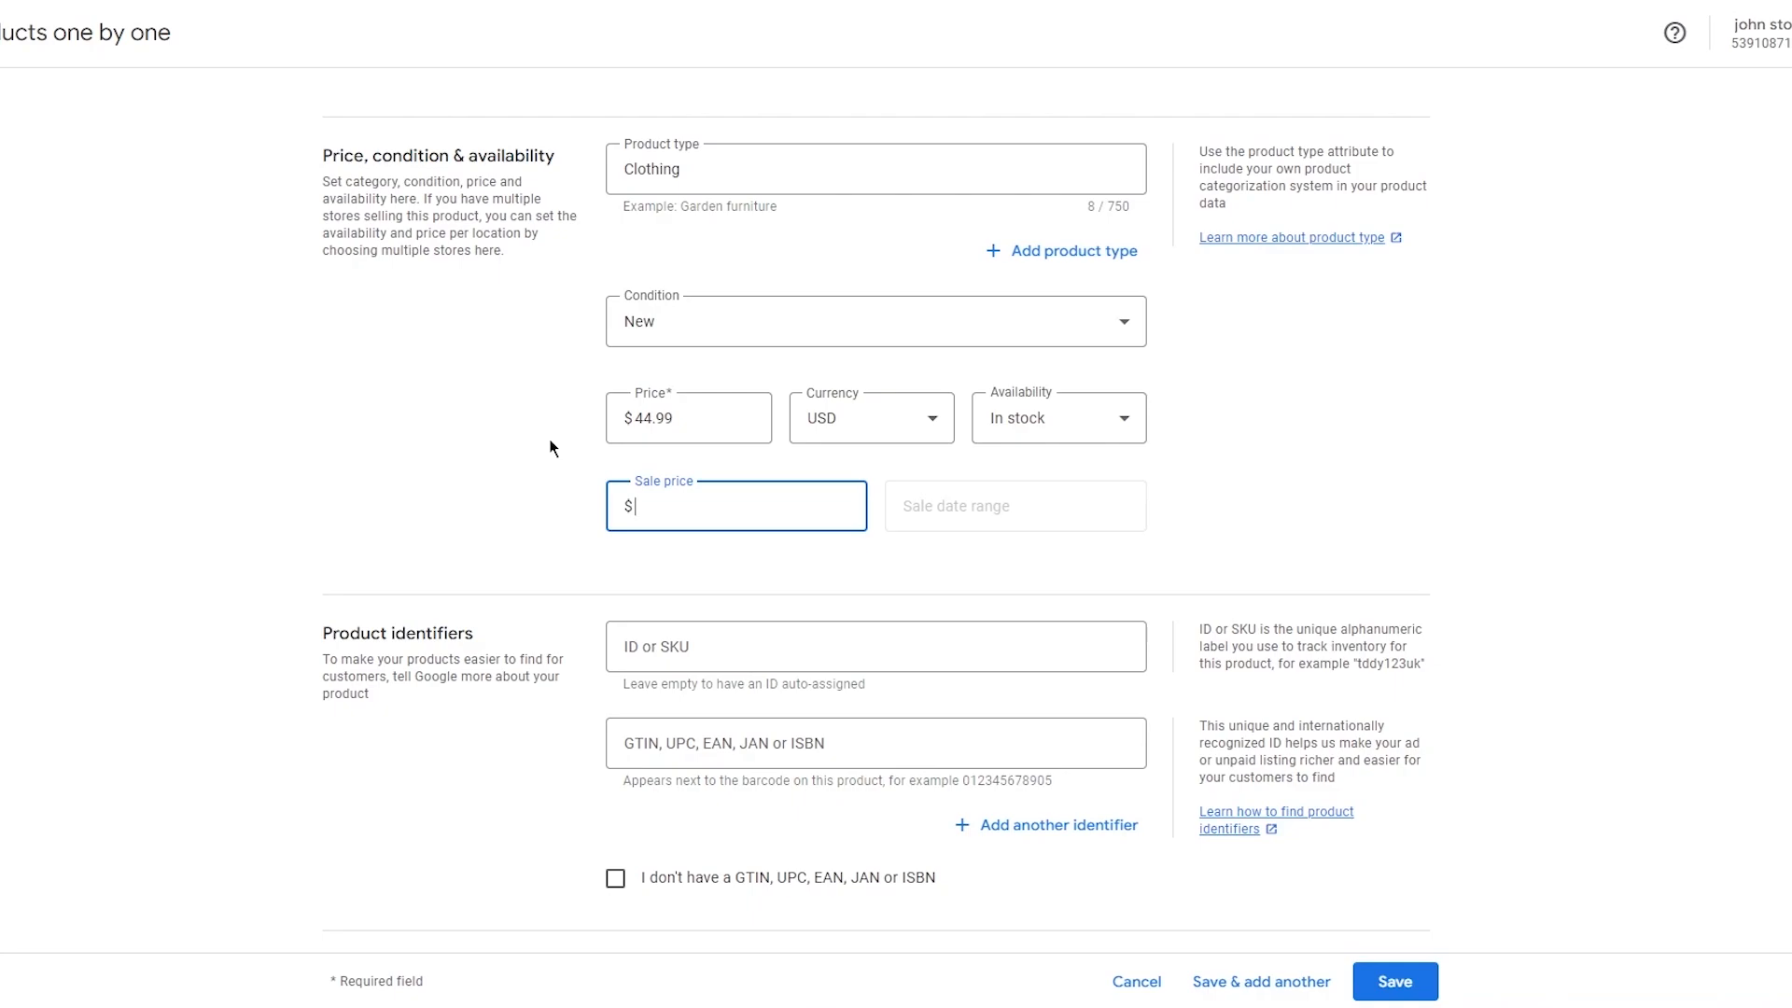
pyautogui.write('38.99')
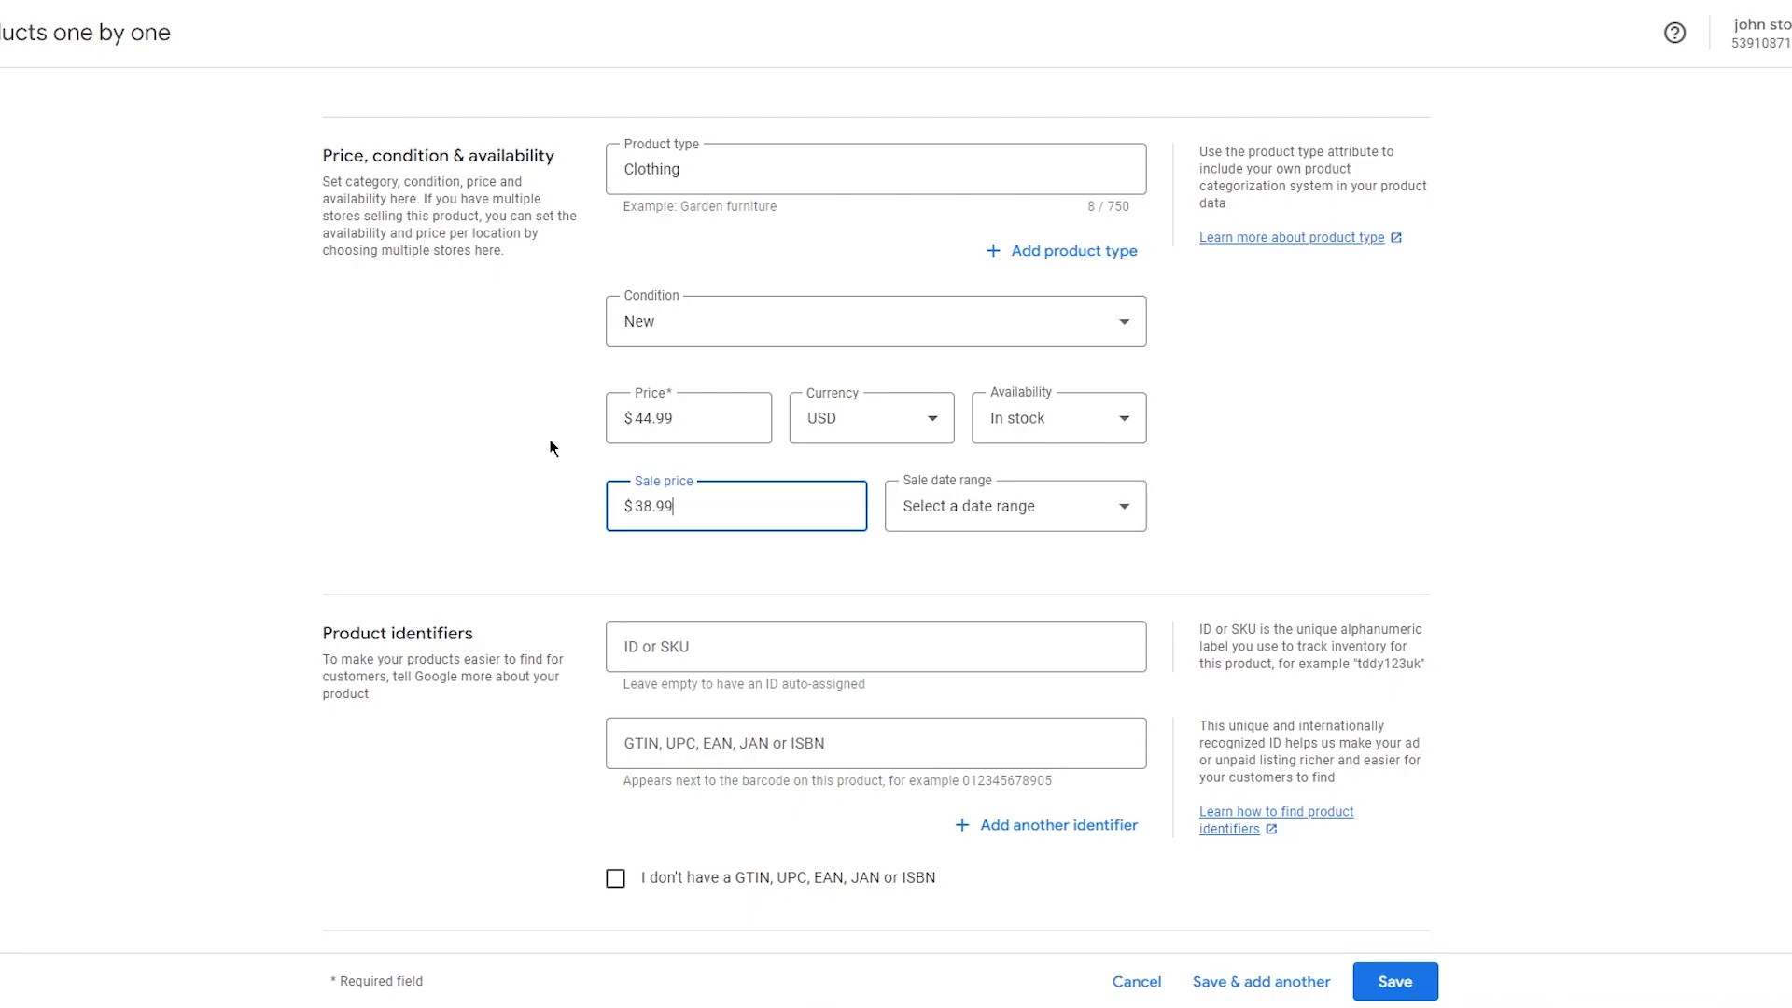
pyautogui.click(1045, 499)
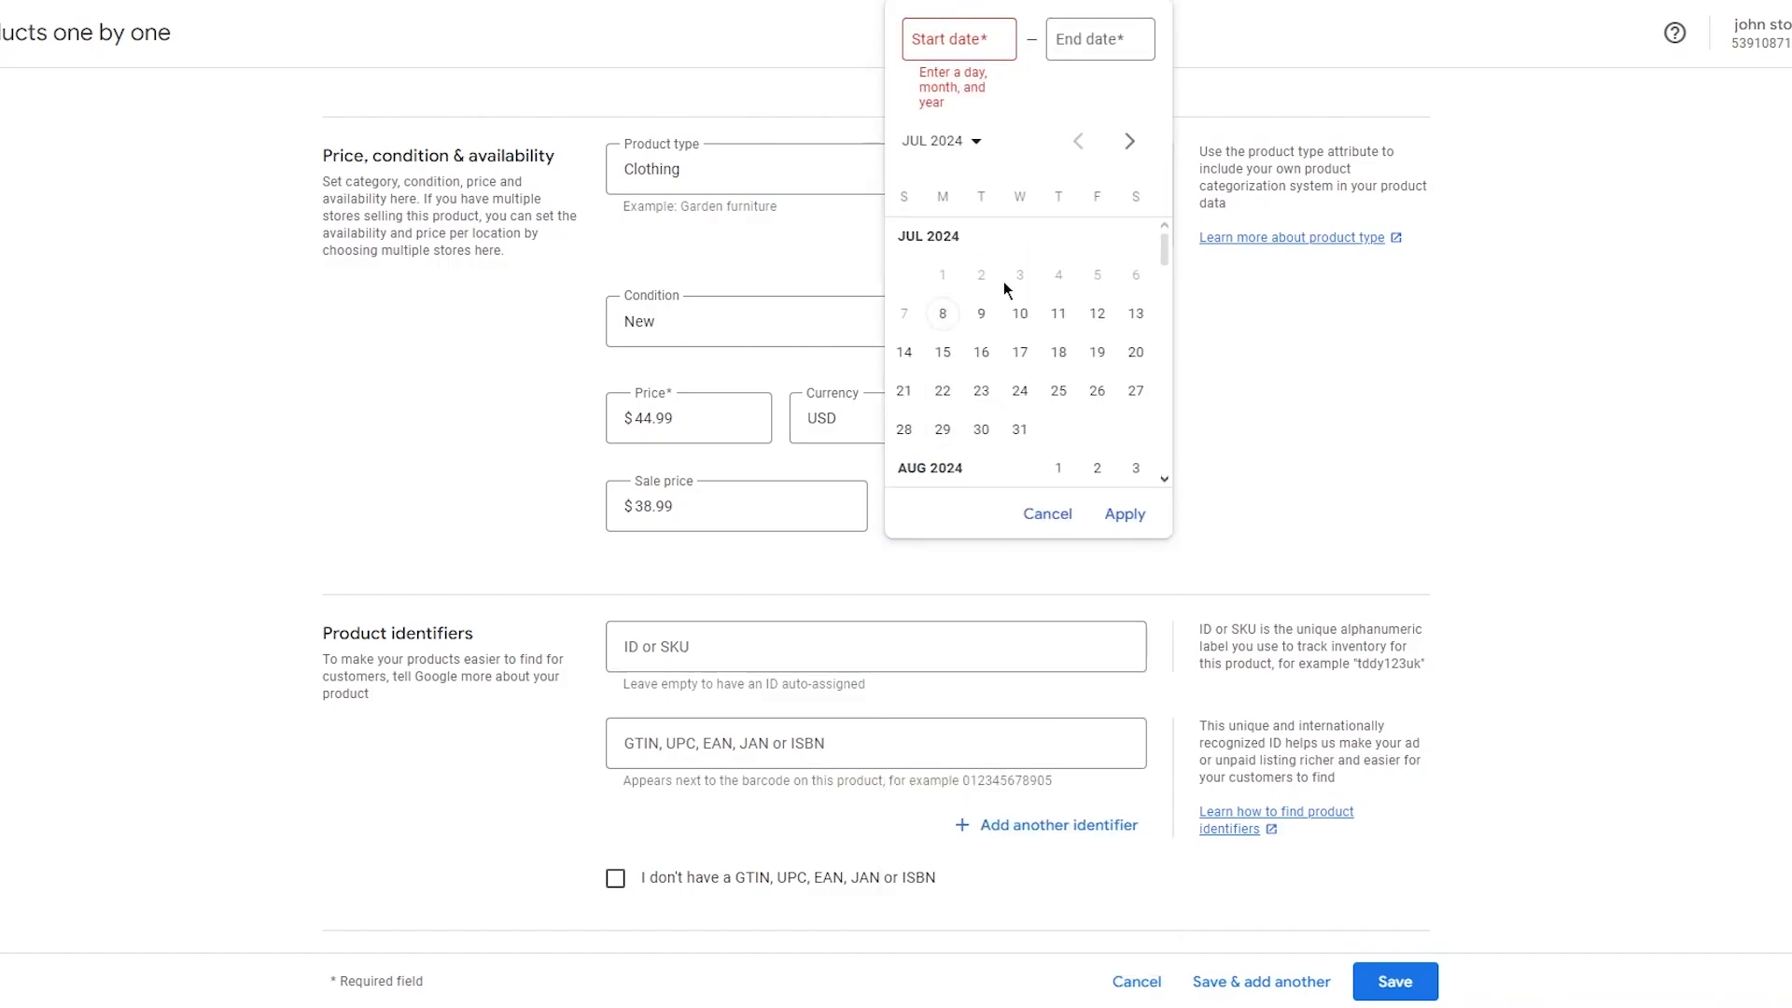
pyautogui.click(1020, 352)
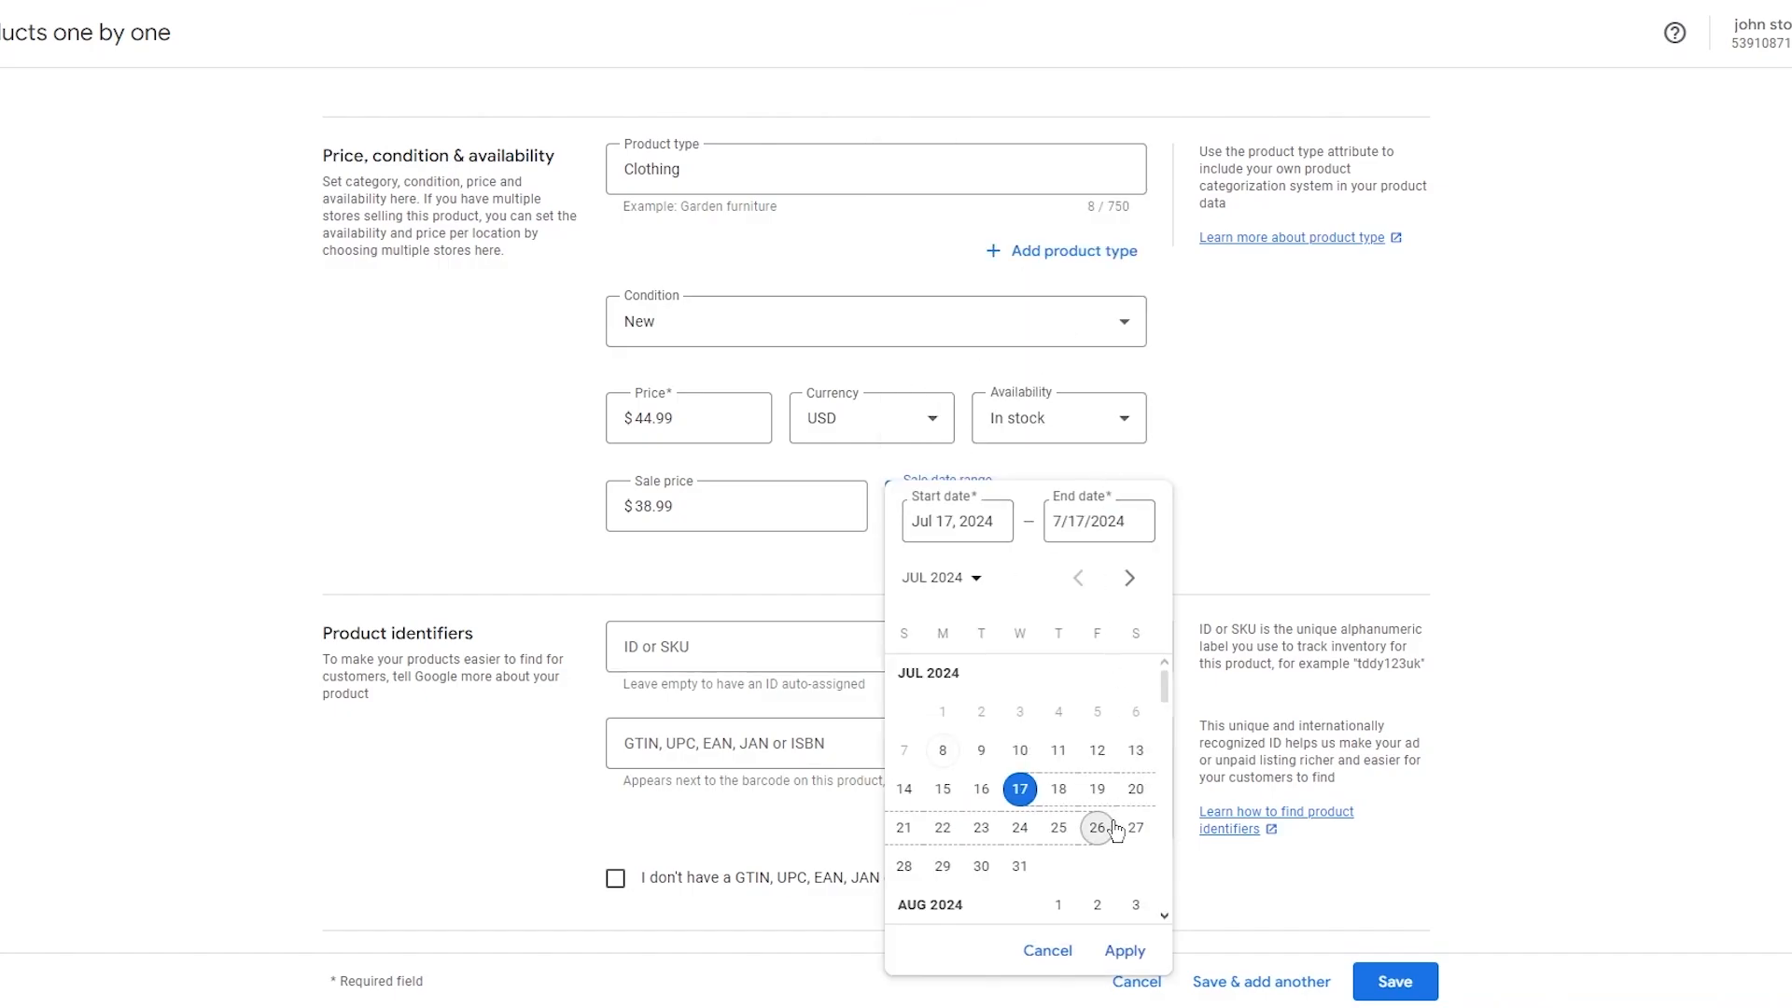
pyautogui.click(1099, 827)
pyautogui.click(1124, 950)
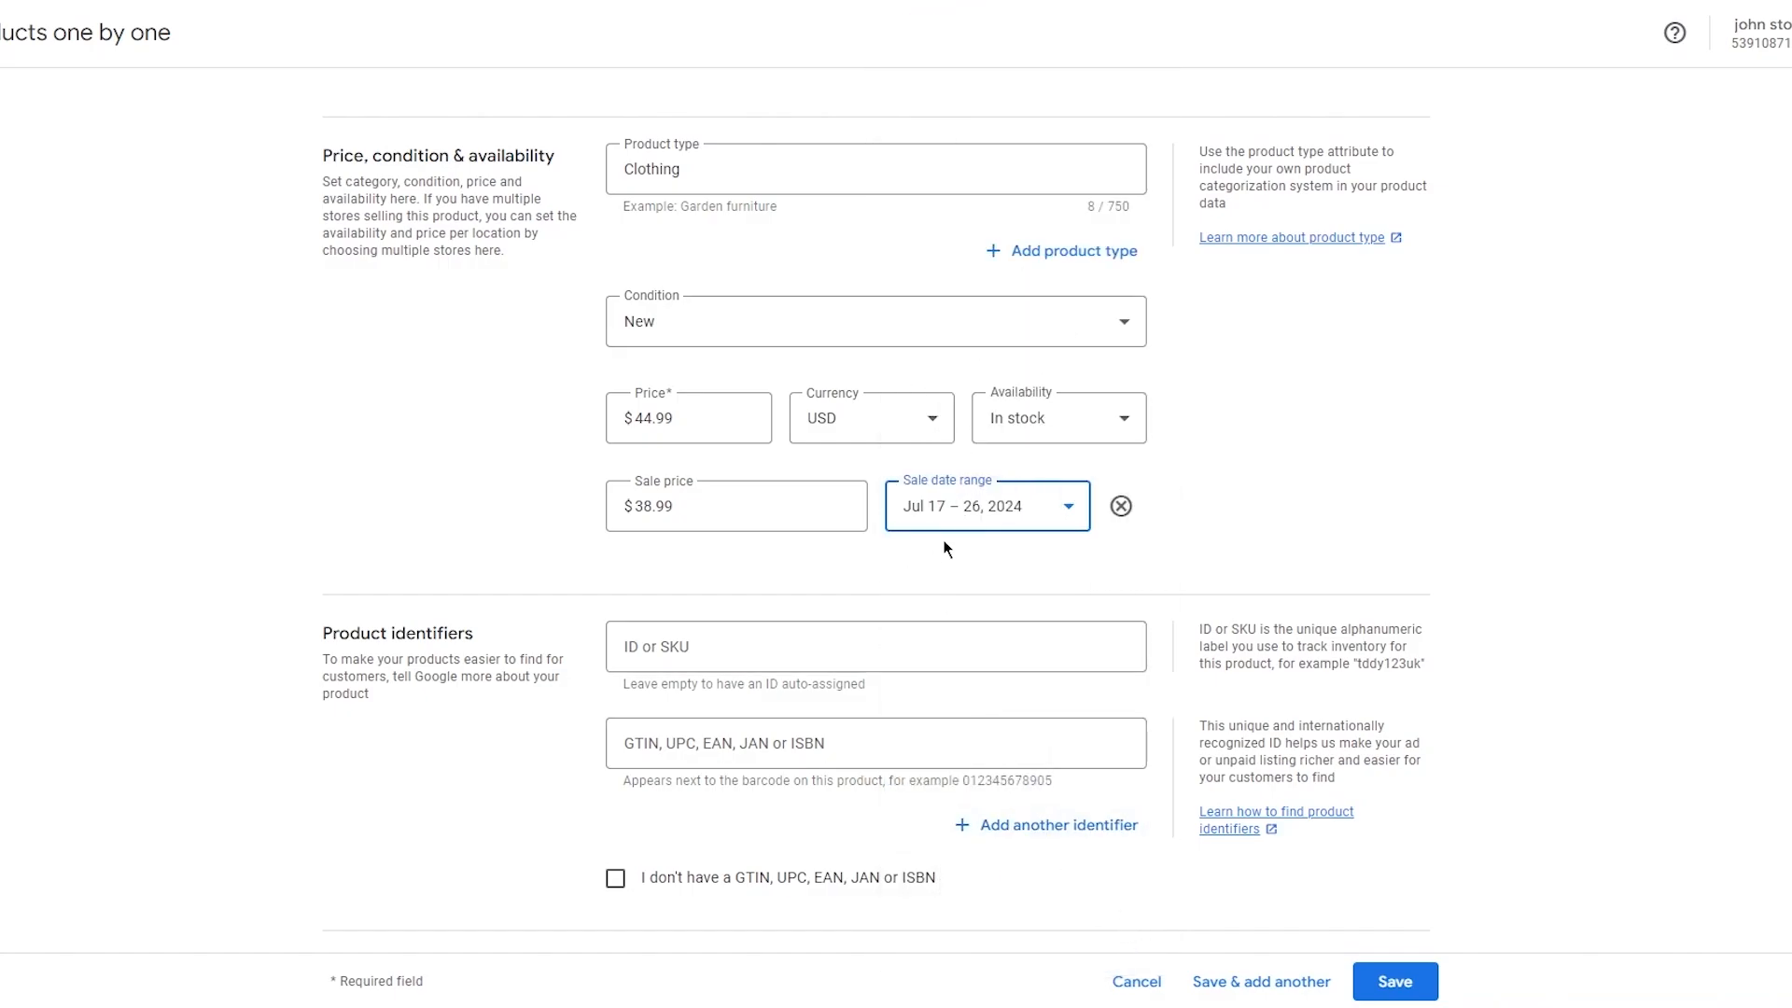
# Confirm Free listings as the product's marketing method.
pyautogui.scroll(-3, 619, 550)
pyautogui.click(702, 345)
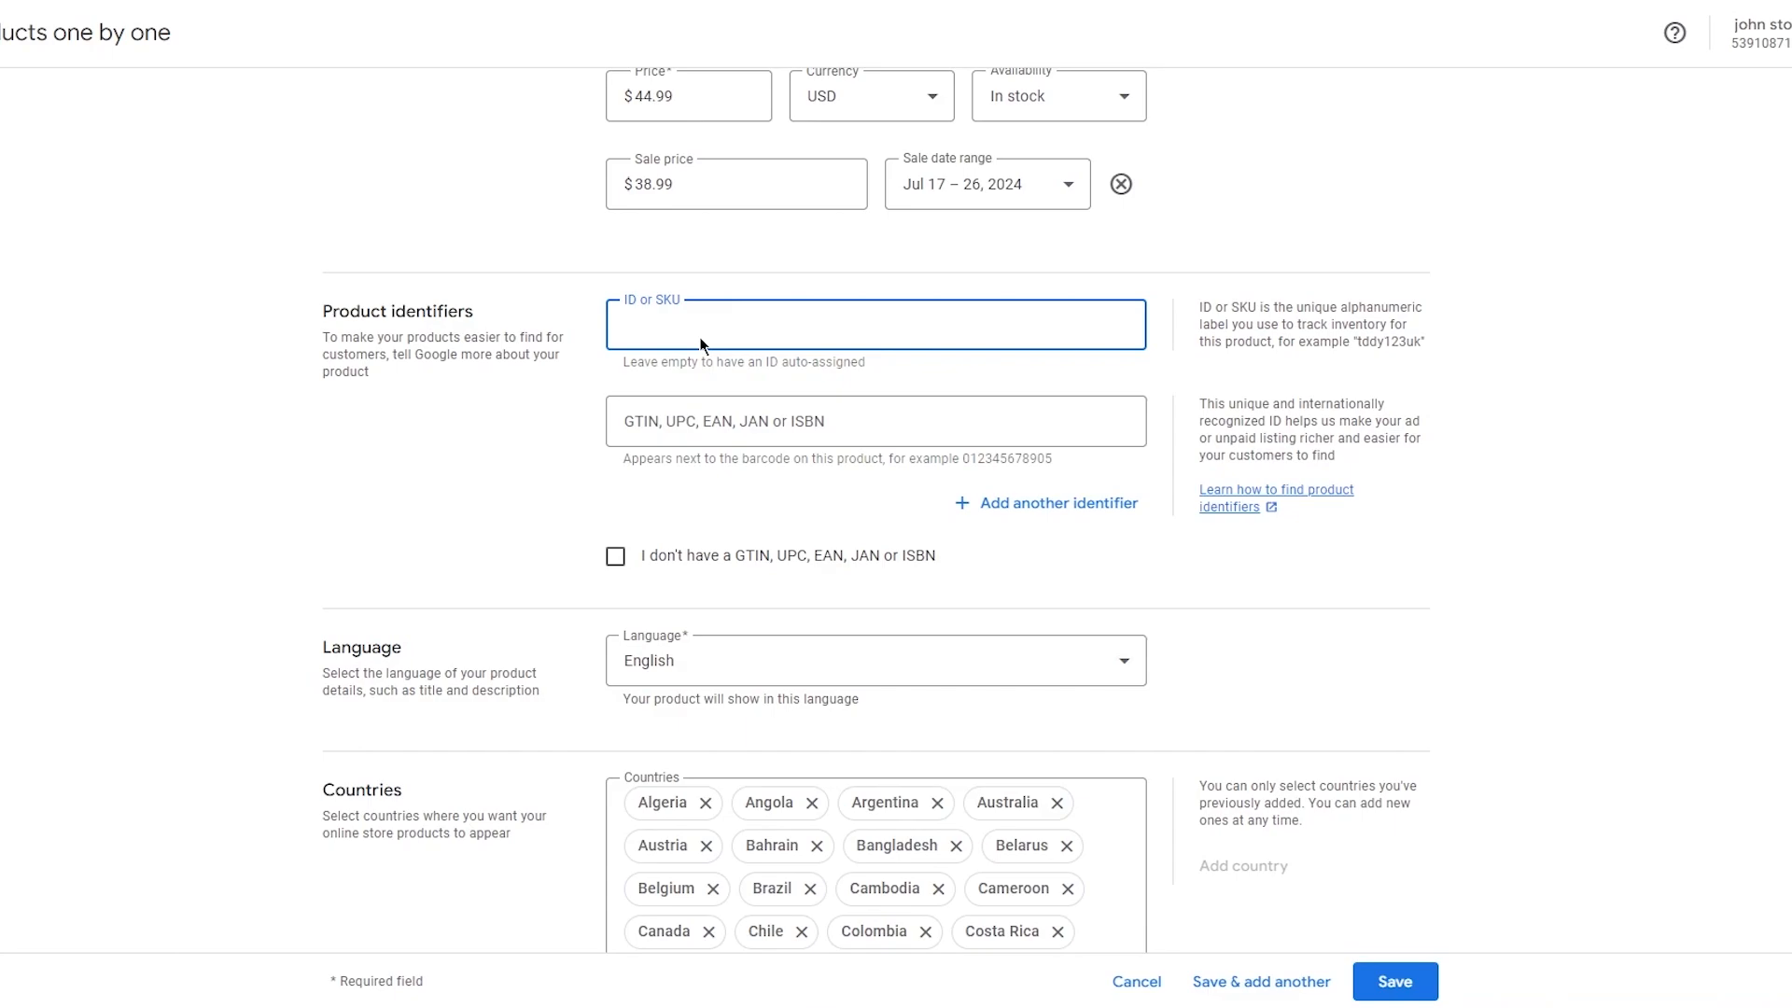
pyautogui.click(351, 429)
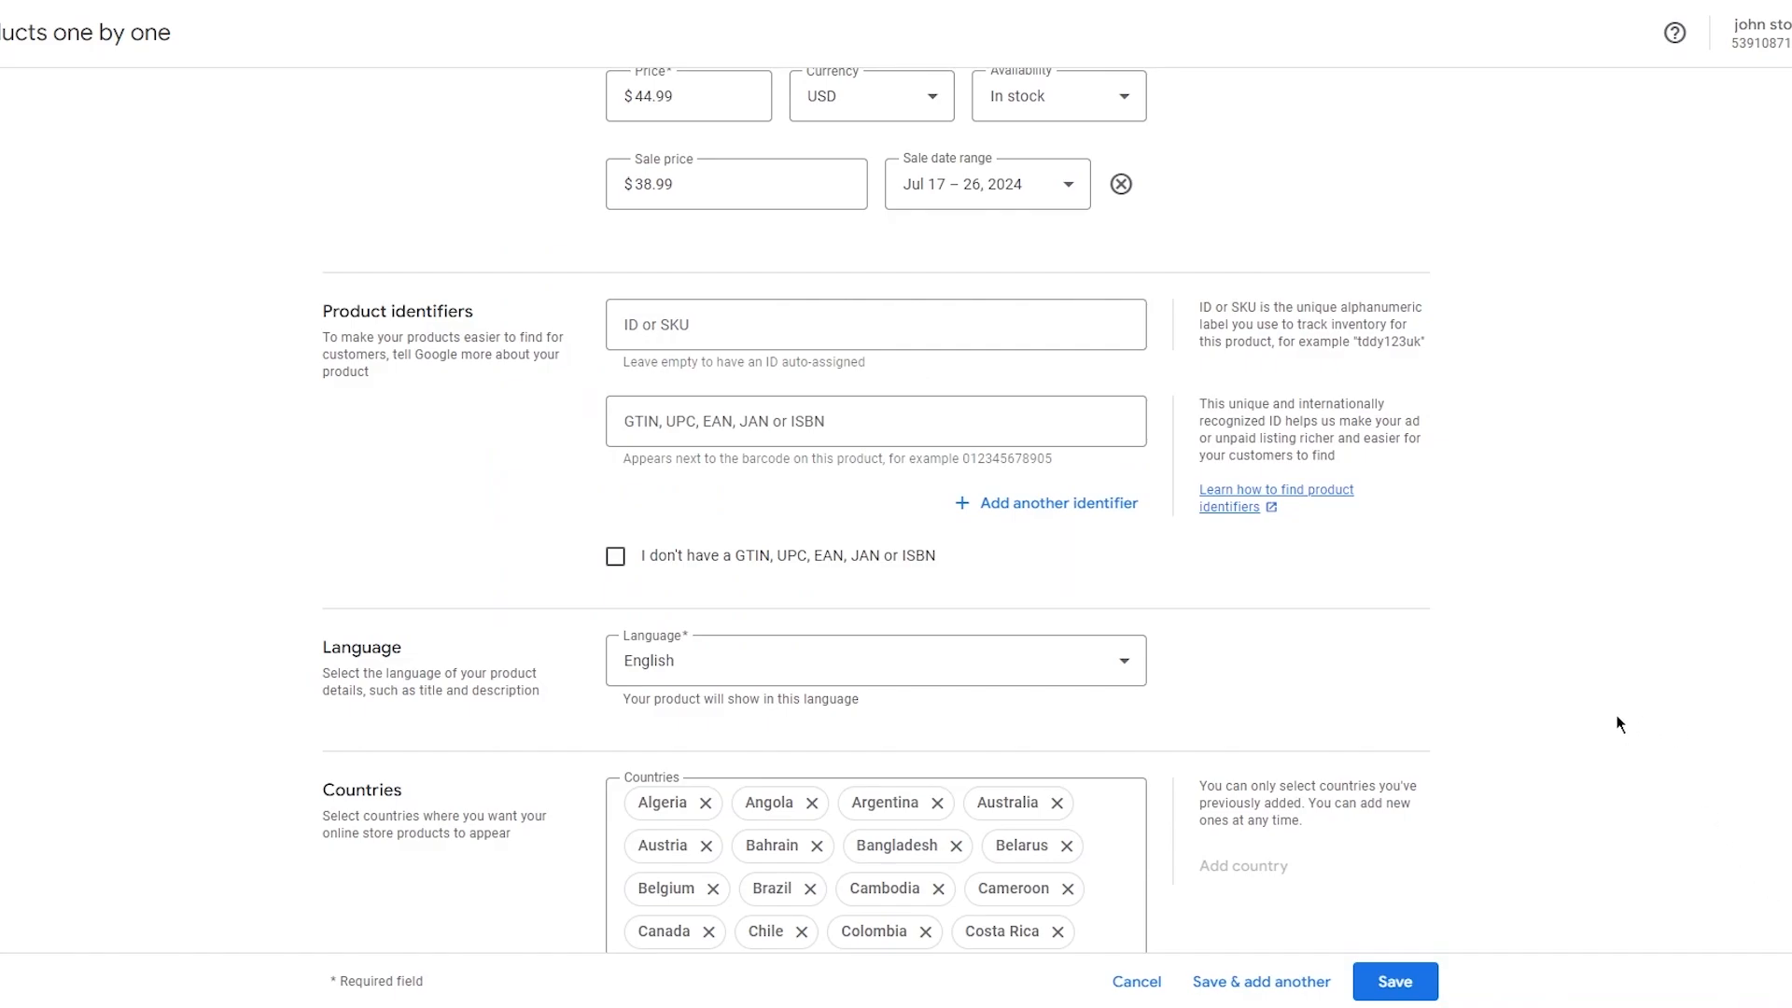
pyautogui.scroll(-2, 1409, 569)
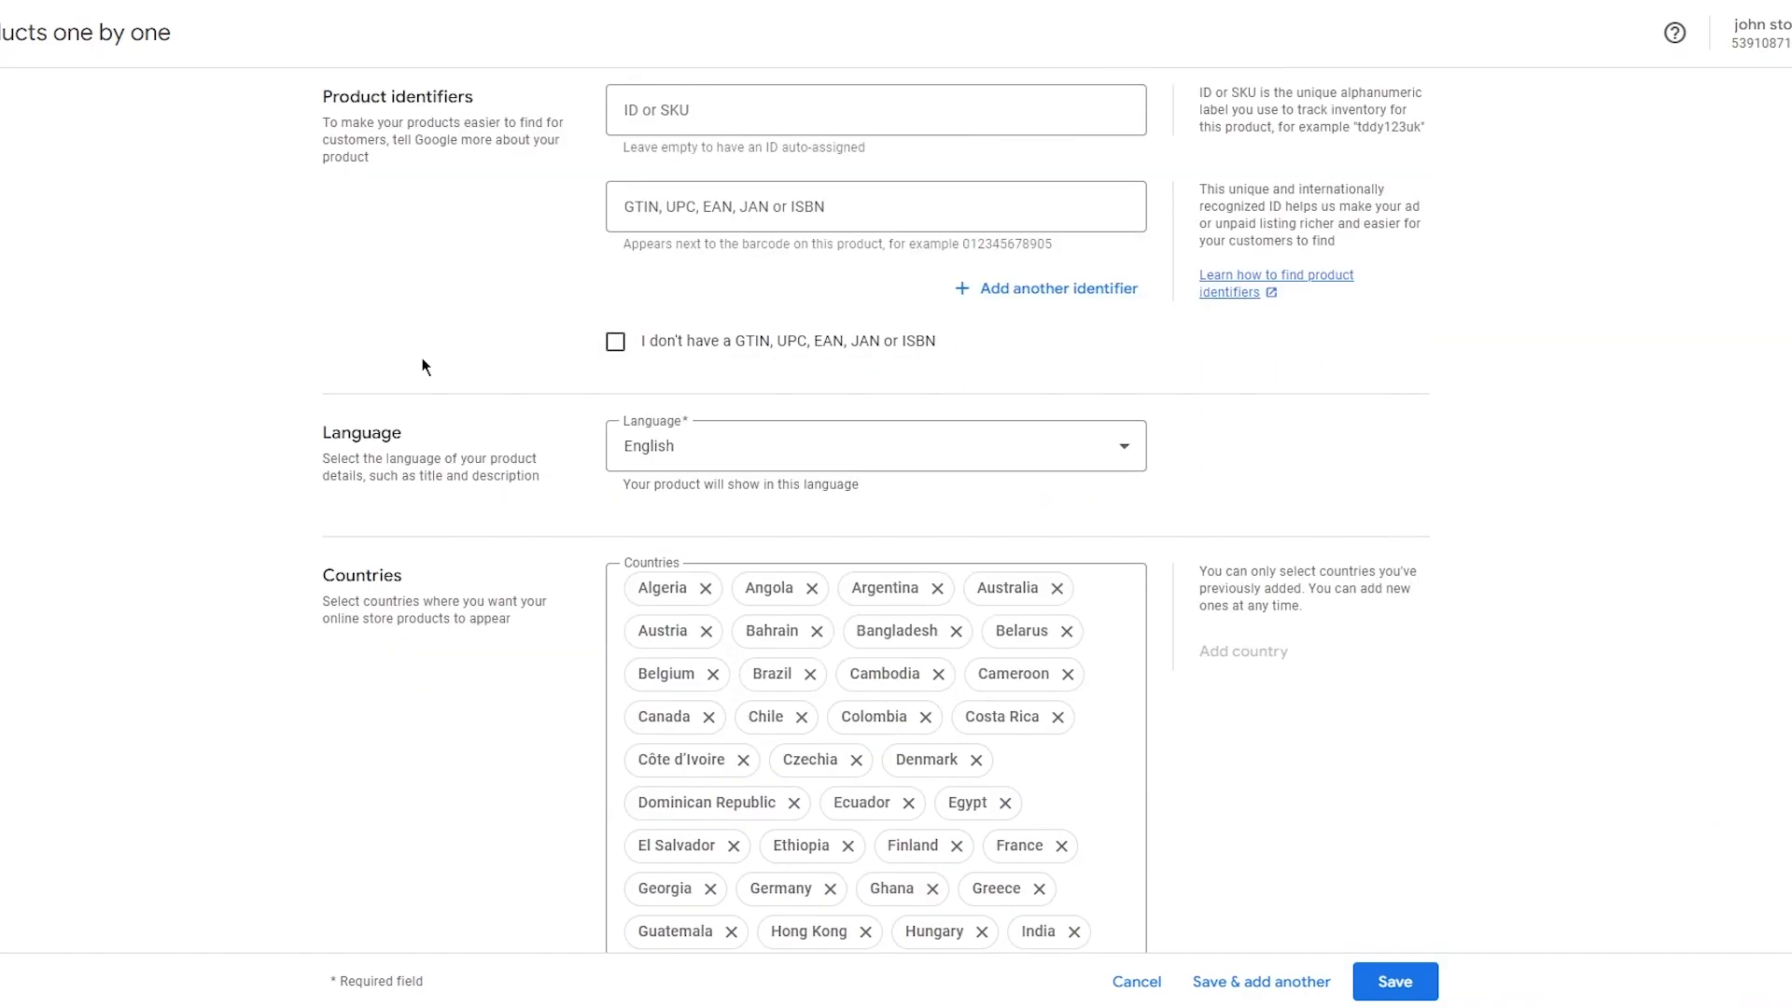
pyautogui.scroll(-10, 422, 366)
pyautogui.scroll(-4, 425, 359)
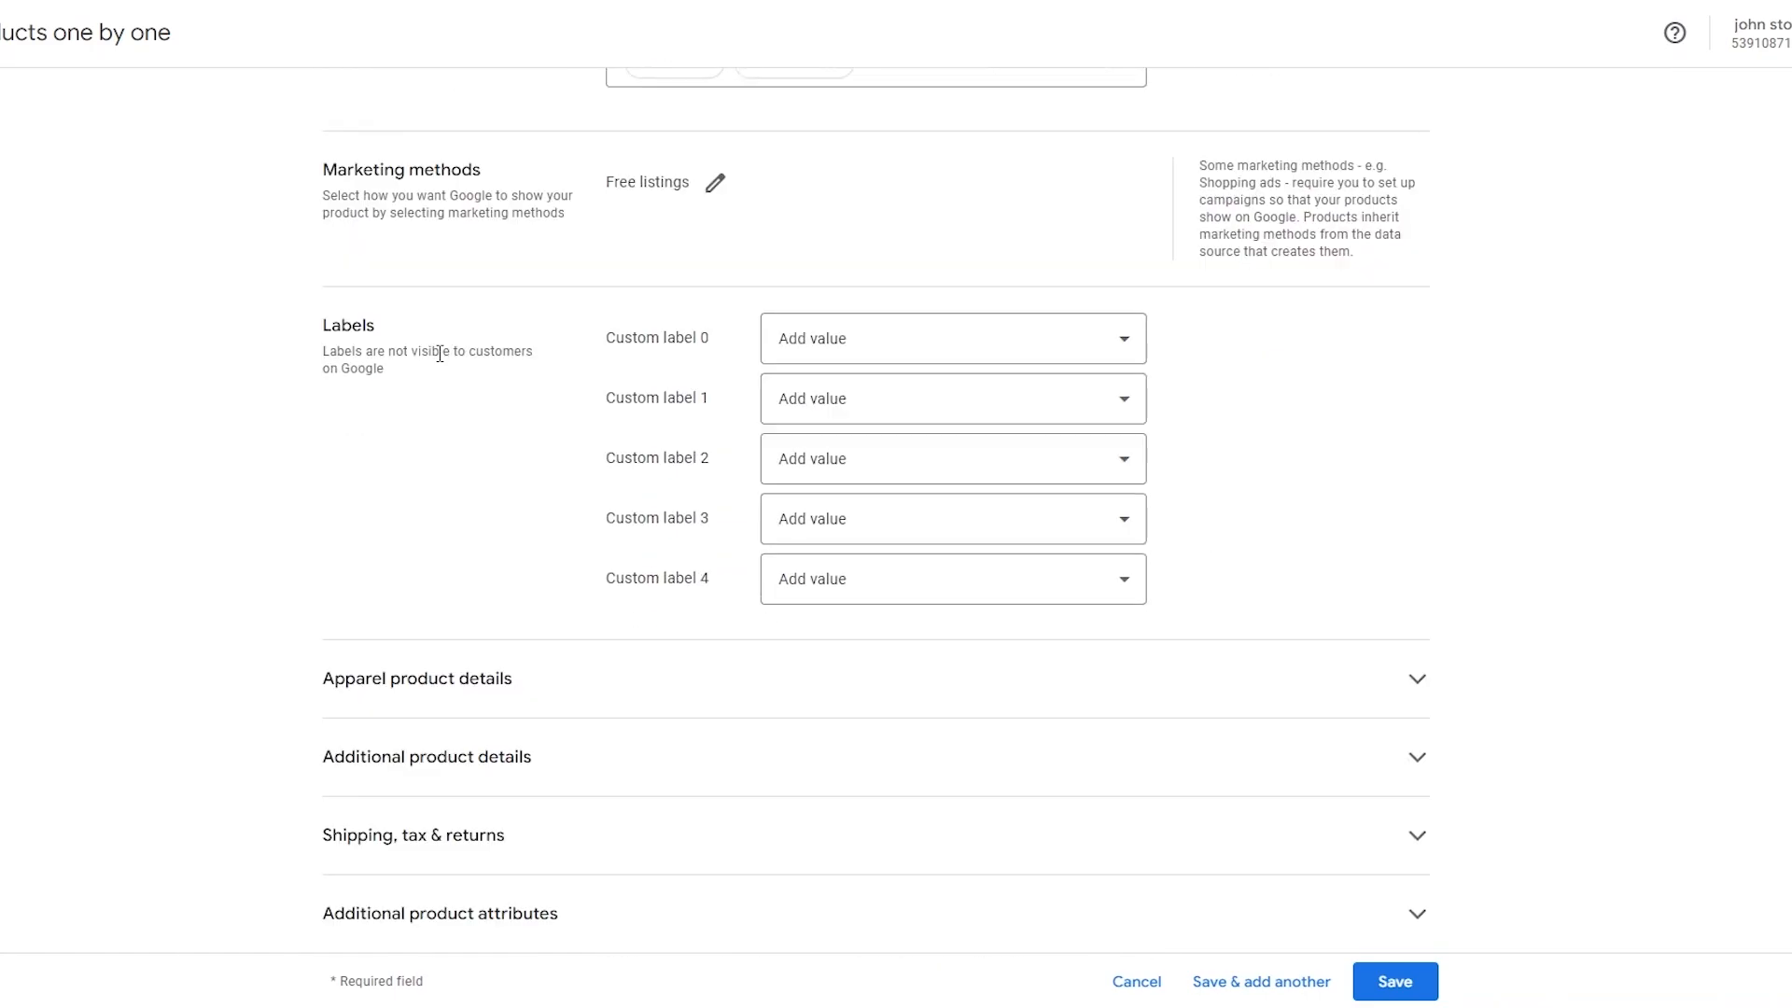
pyautogui.scroll(1, 653, 349)
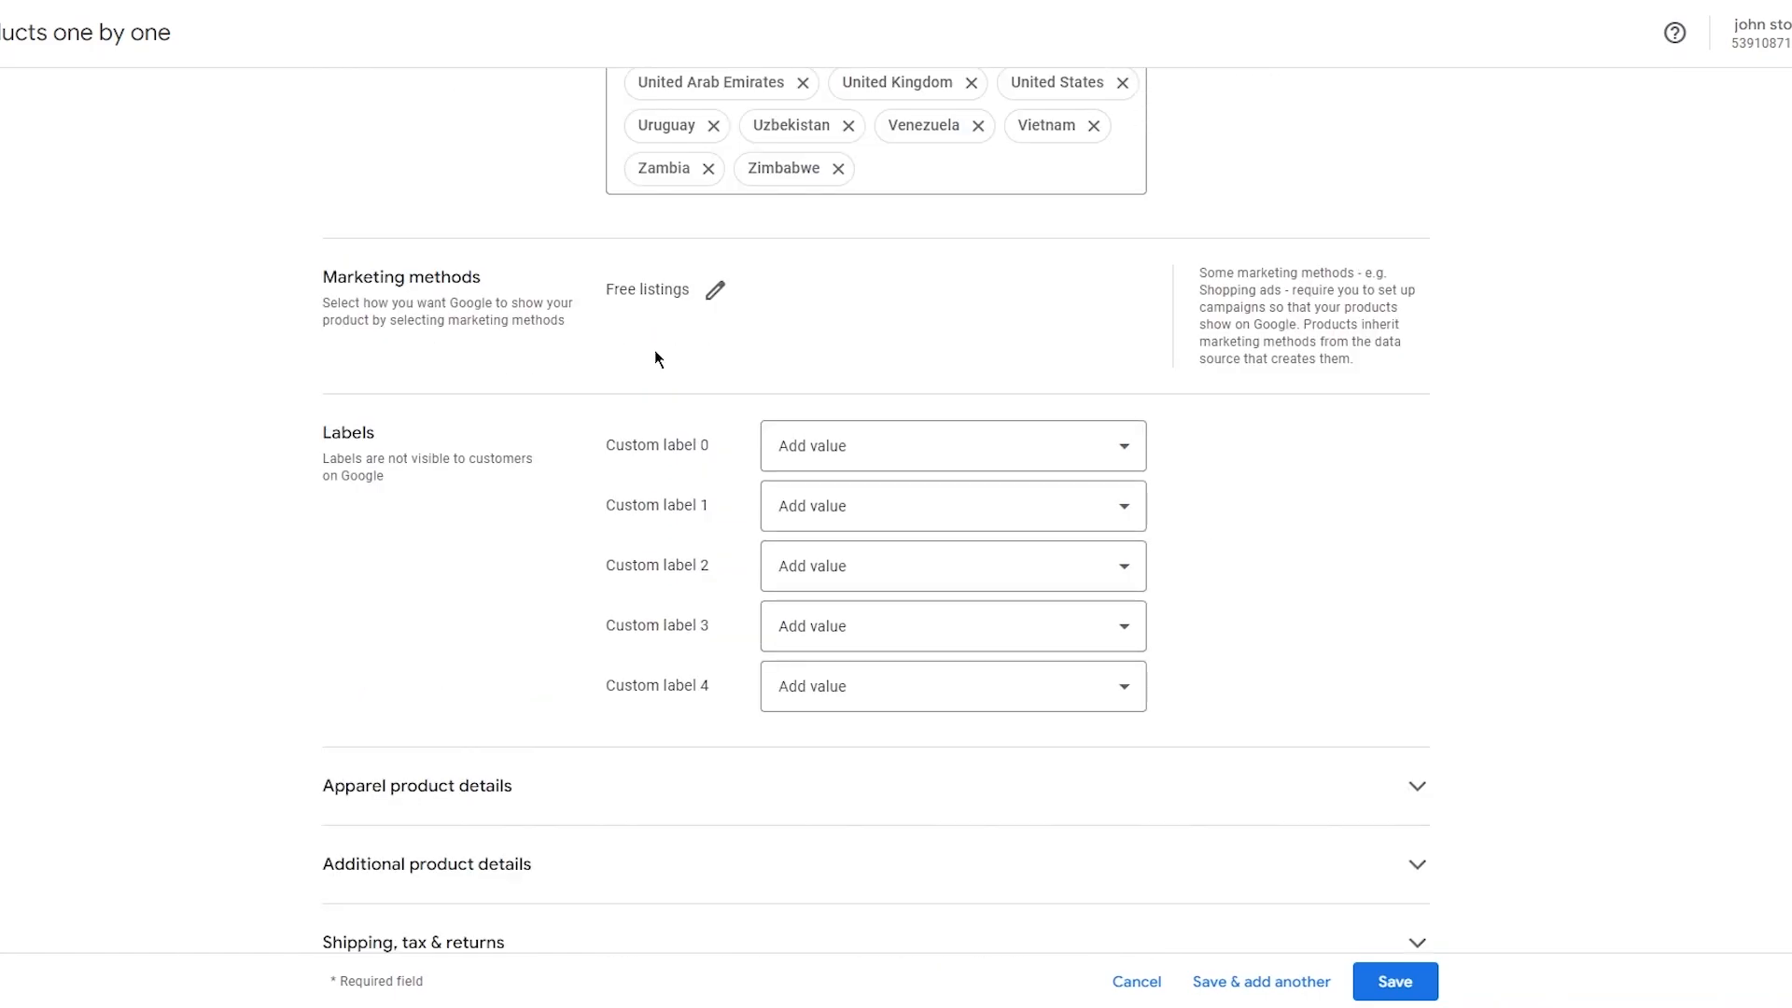
pyautogui.click(714, 290)
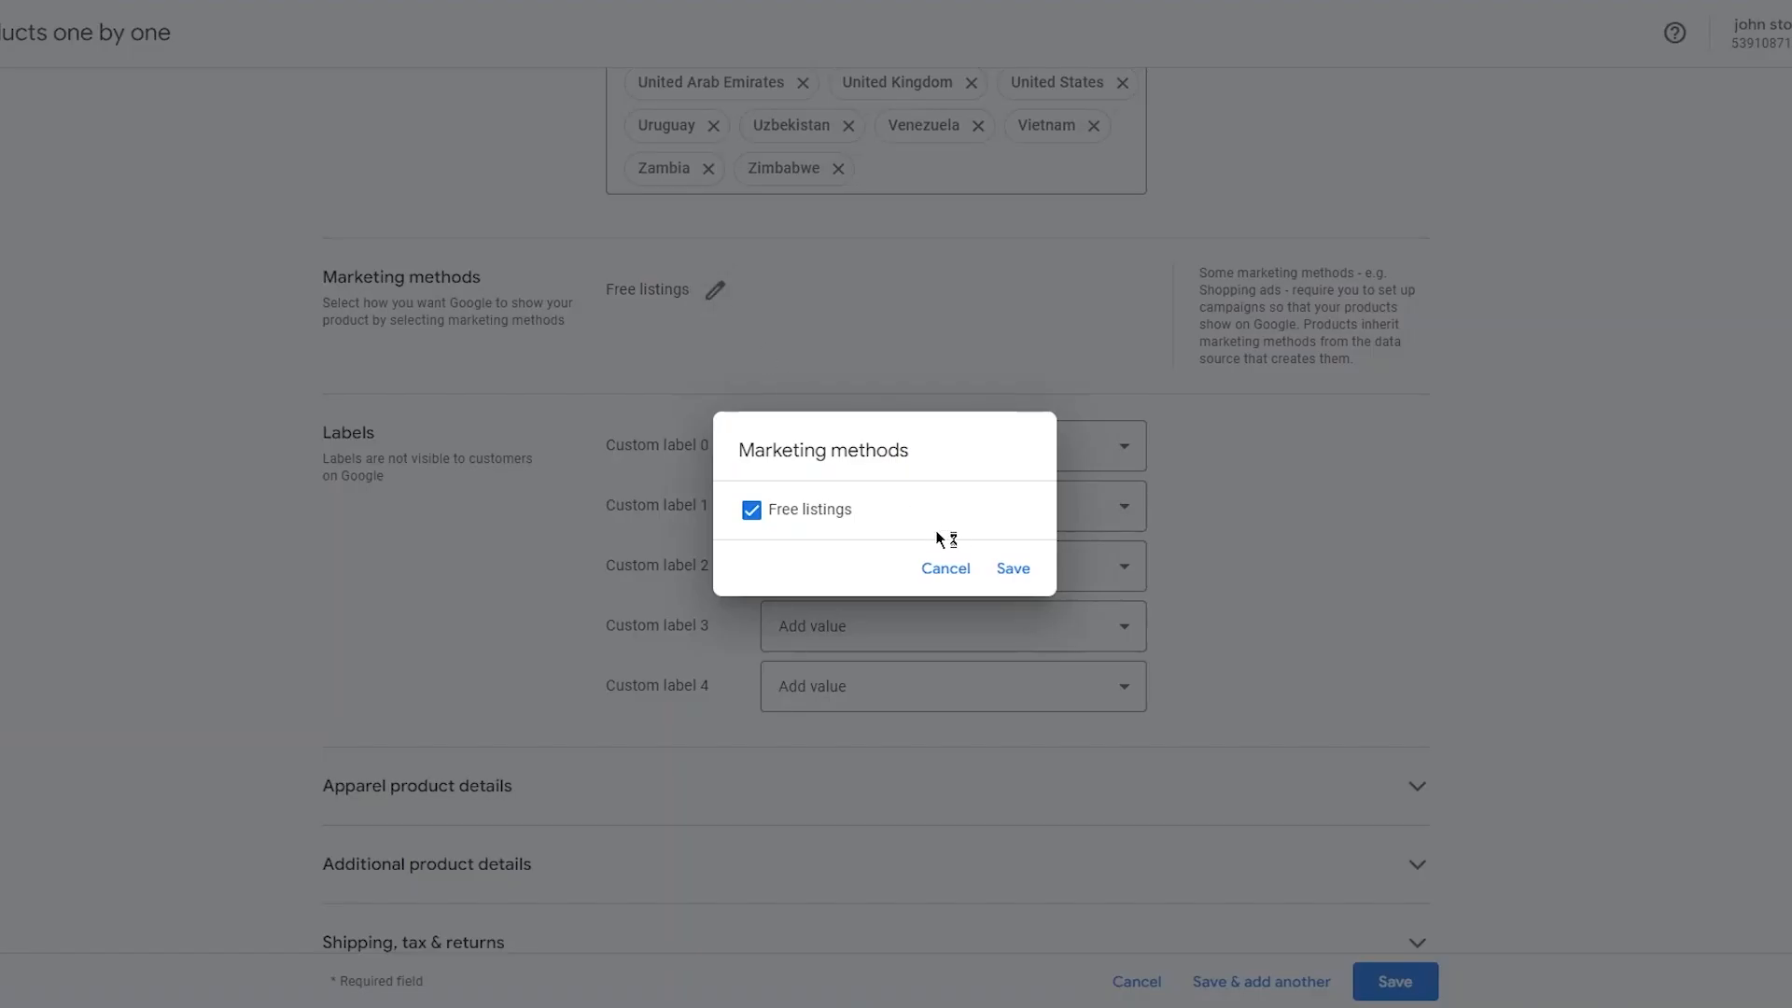
pyautogui.click(1012, 570)
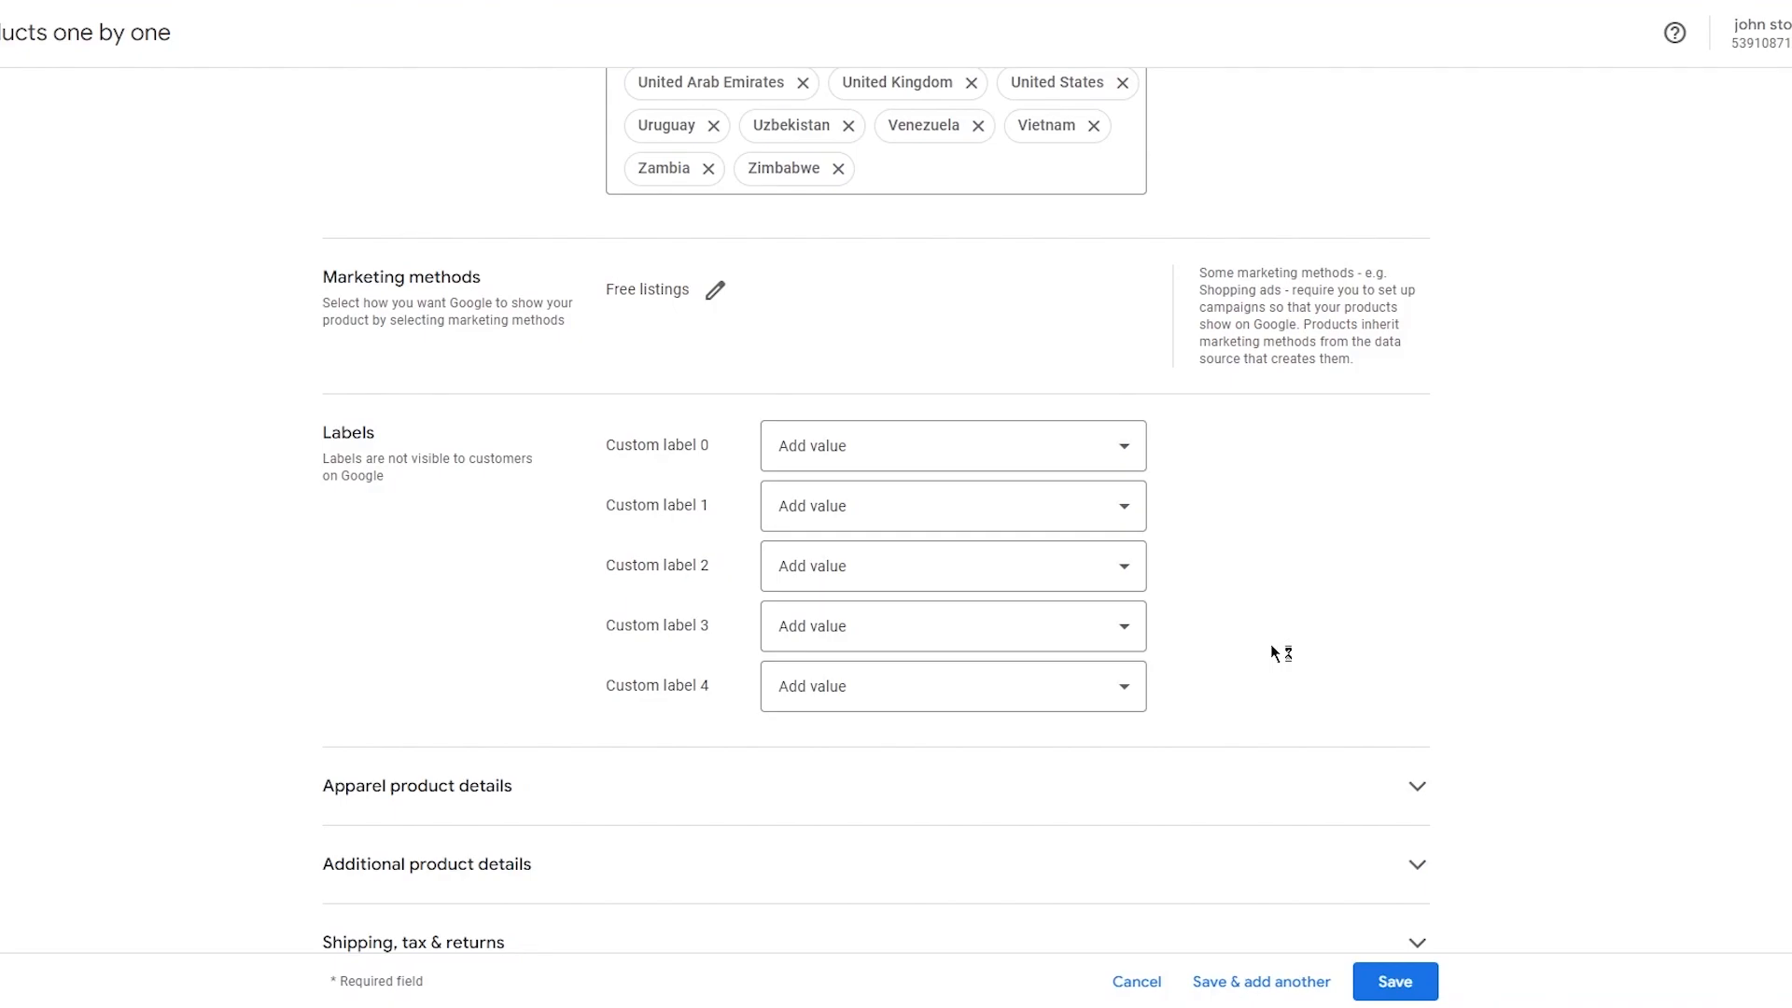
# Add the custom label 0 value cotton to the product.
pyautogui.scroll(-1, 1213, 401)
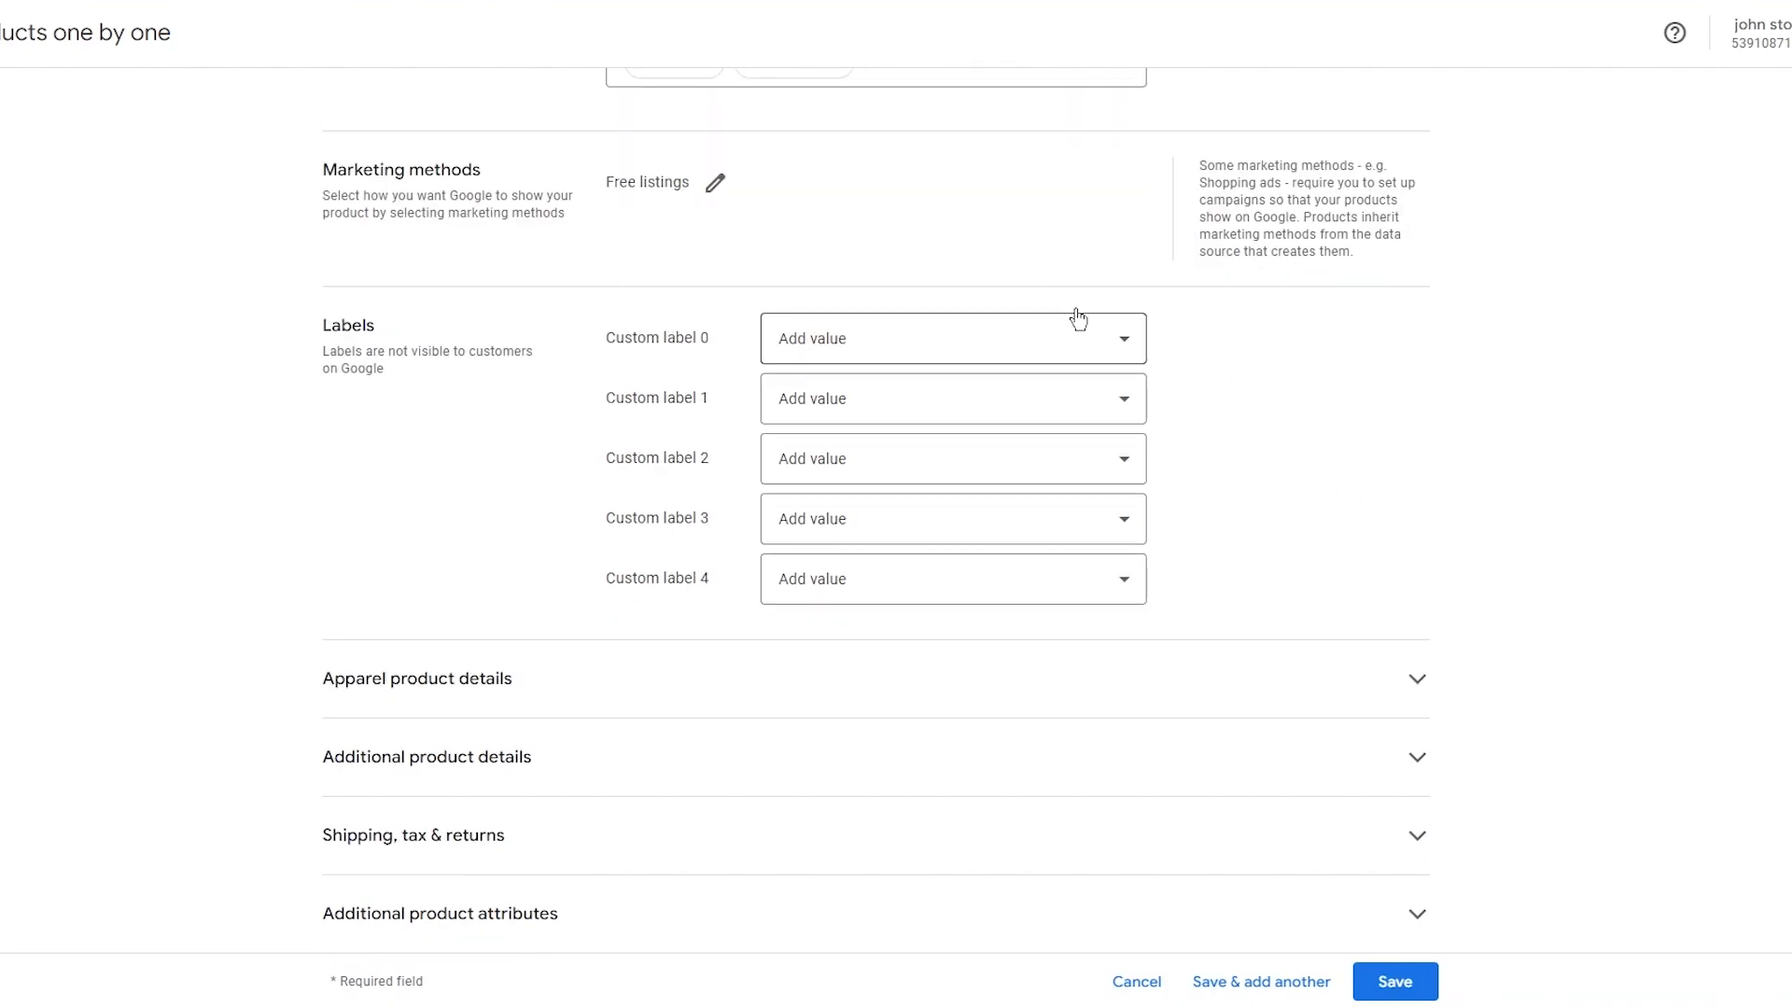
pyautogui.click(940, 341)
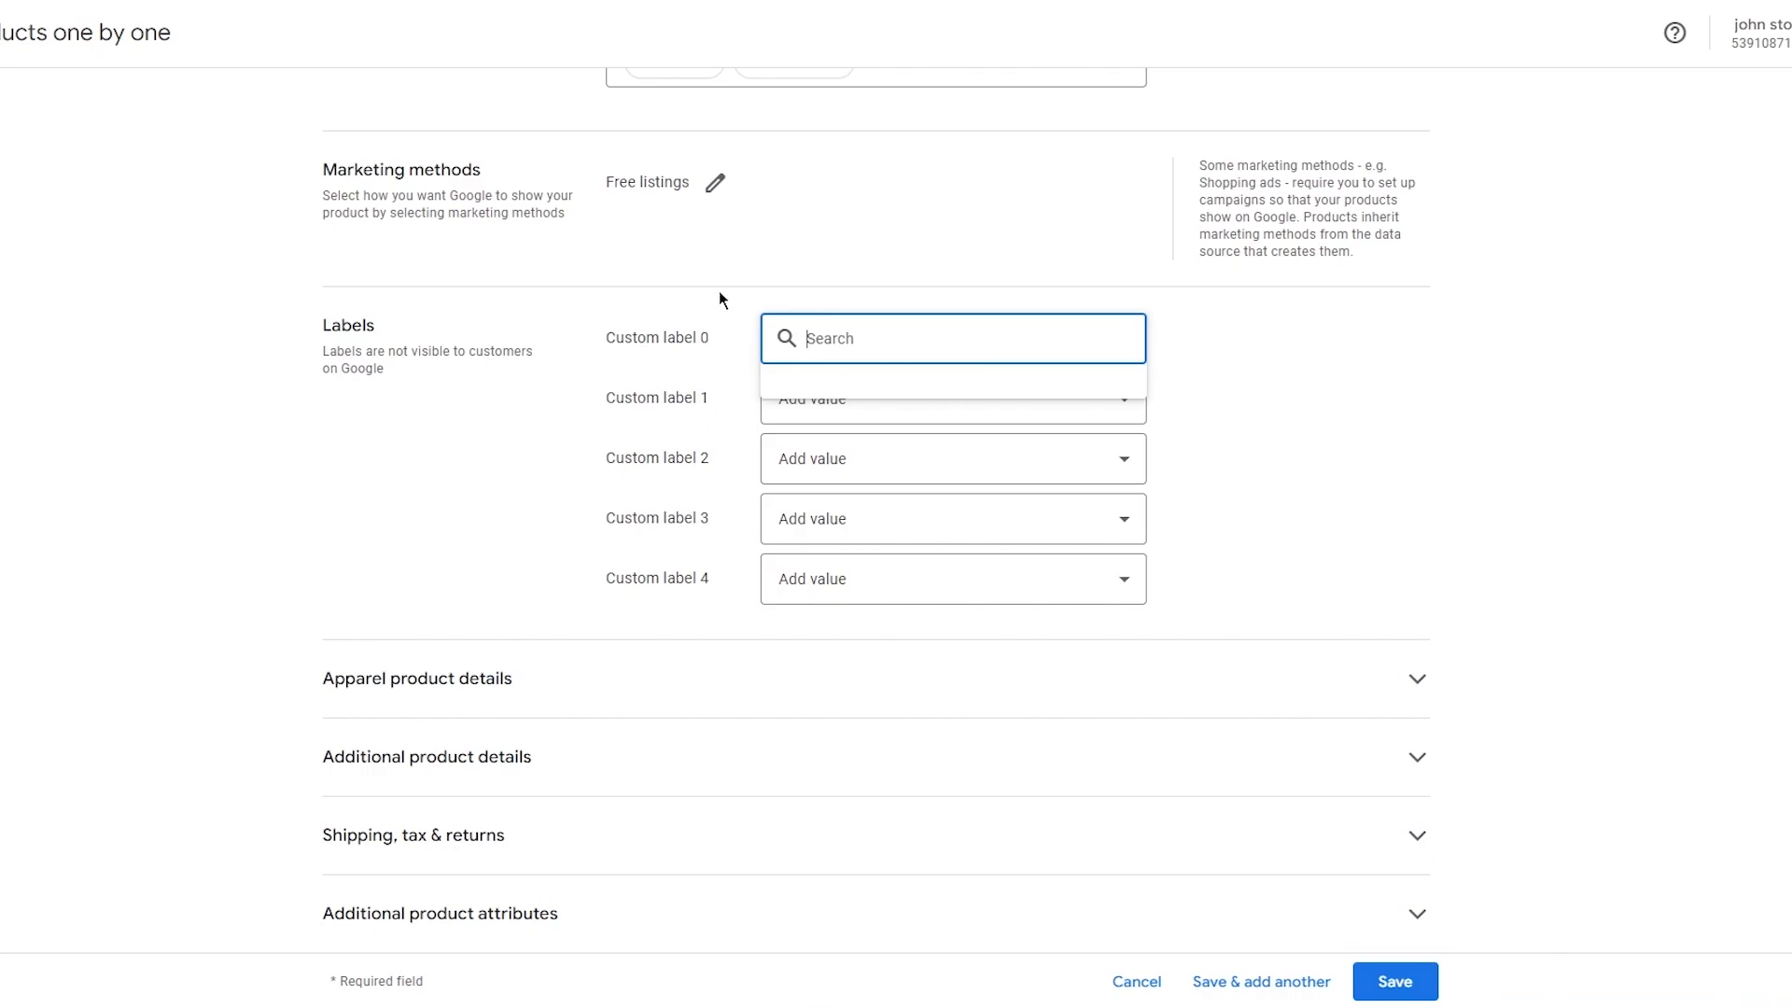
pyautogui.write('Cotton')
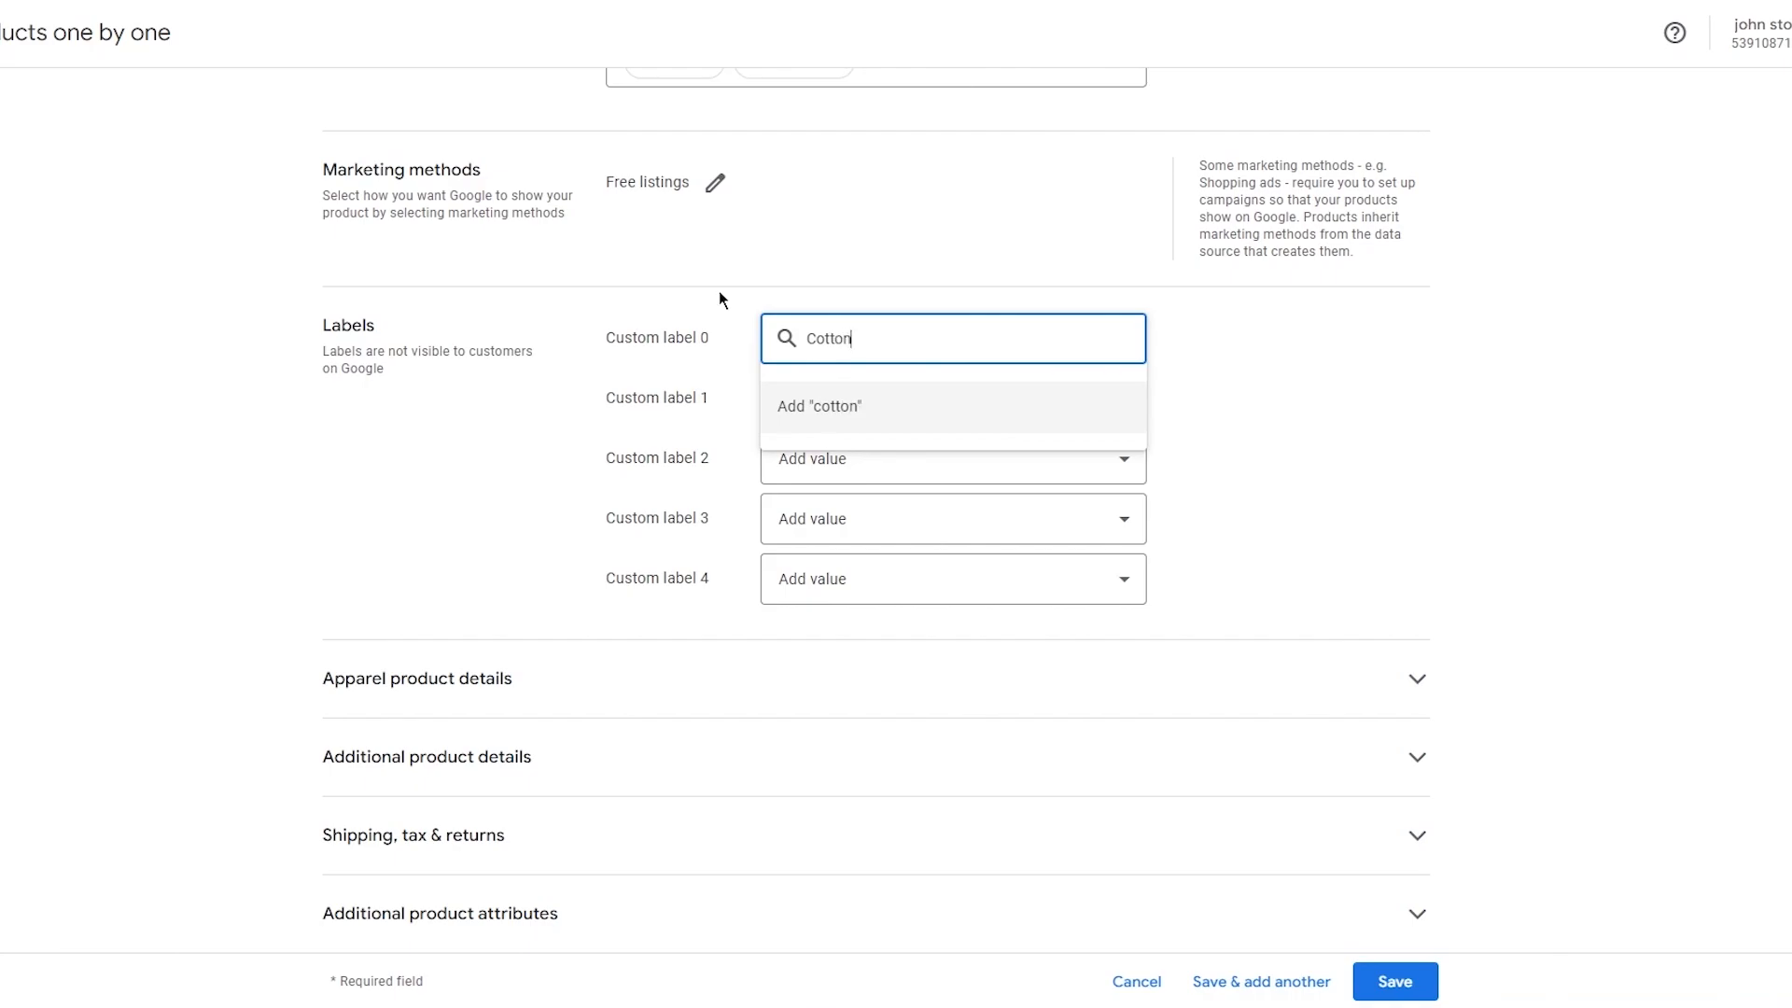
pyautogui.press('Return')
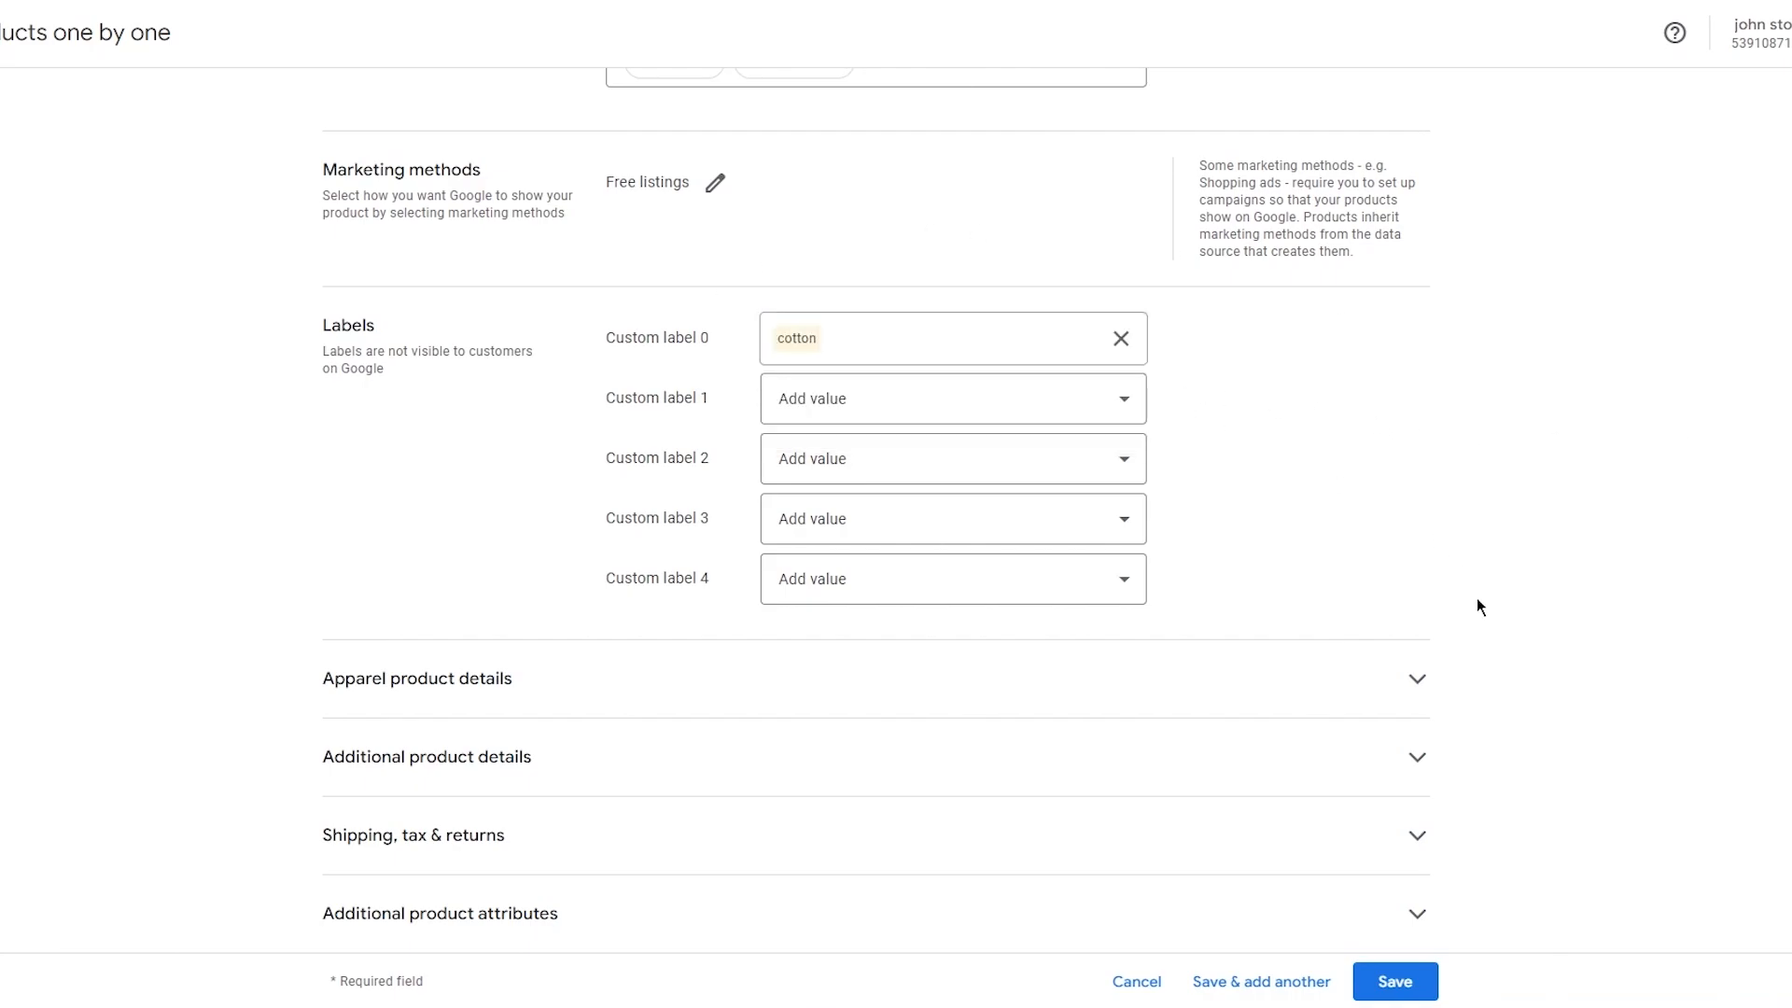
# Check the apparel product details section, then save the new product.
pyautogui.click(1371, 704)
pyautogui.scroll(-3, 1211, 584)
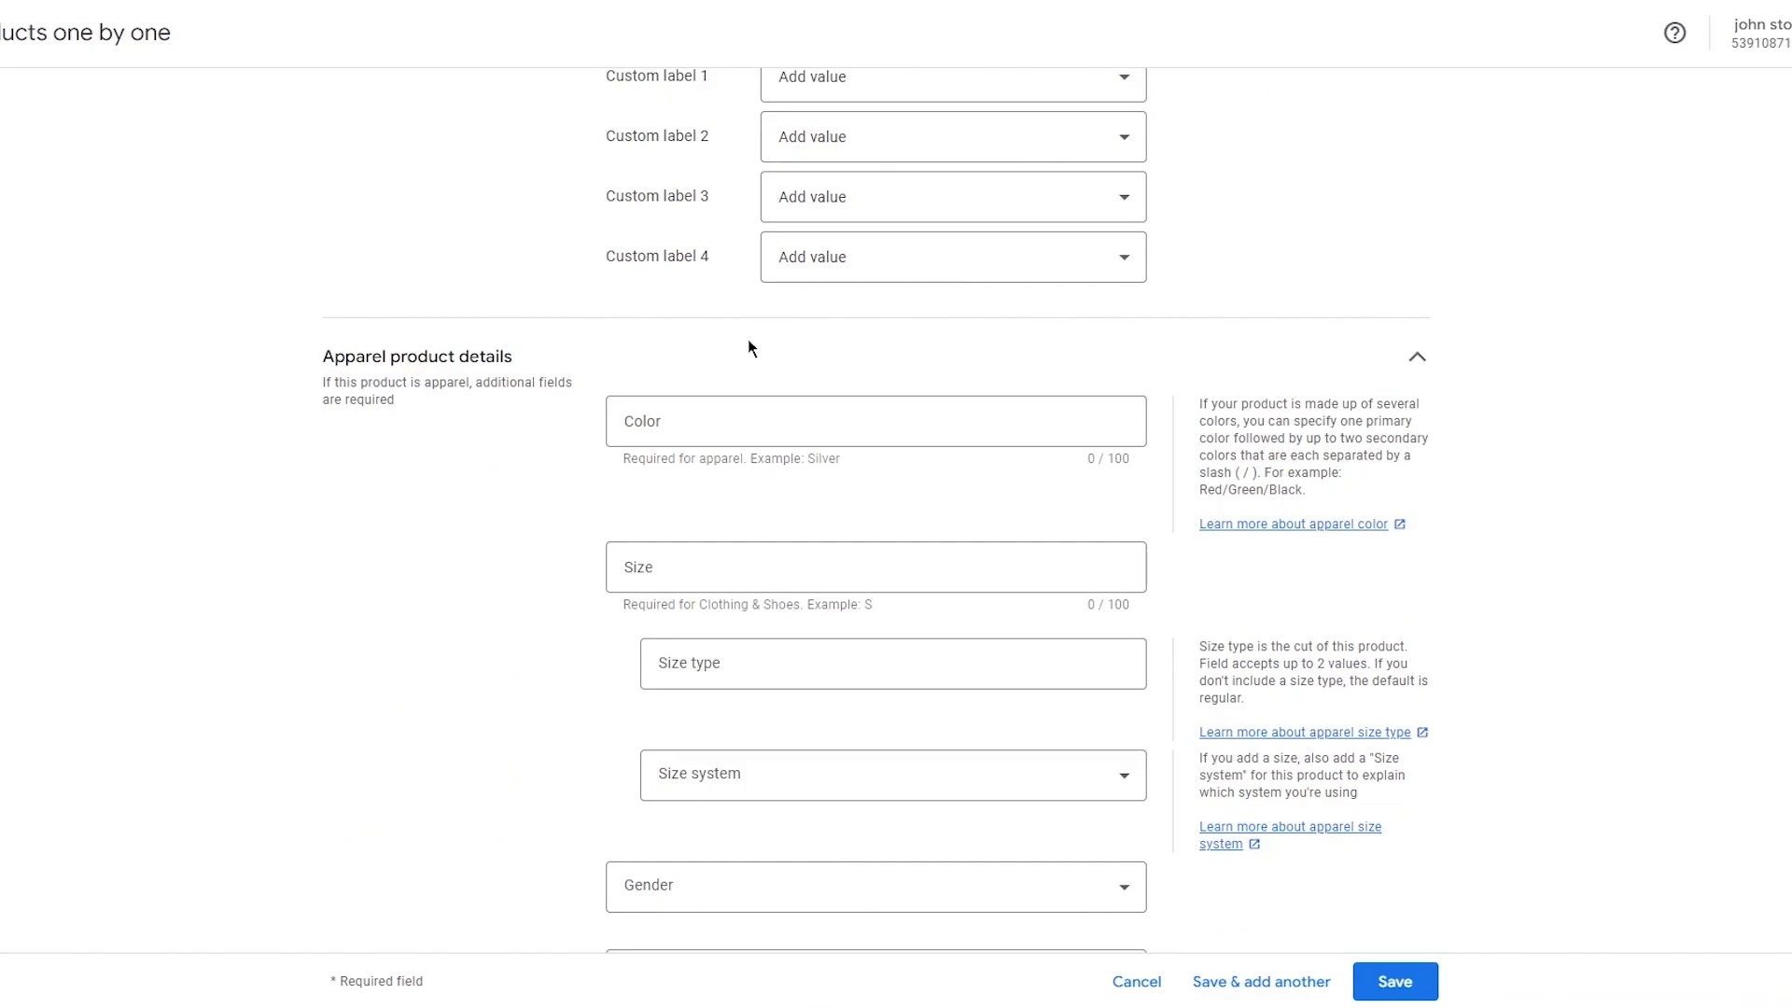
pyautogui.scroll(-5, 747, 348)
pyautogui.scroll(3, 866, 518)
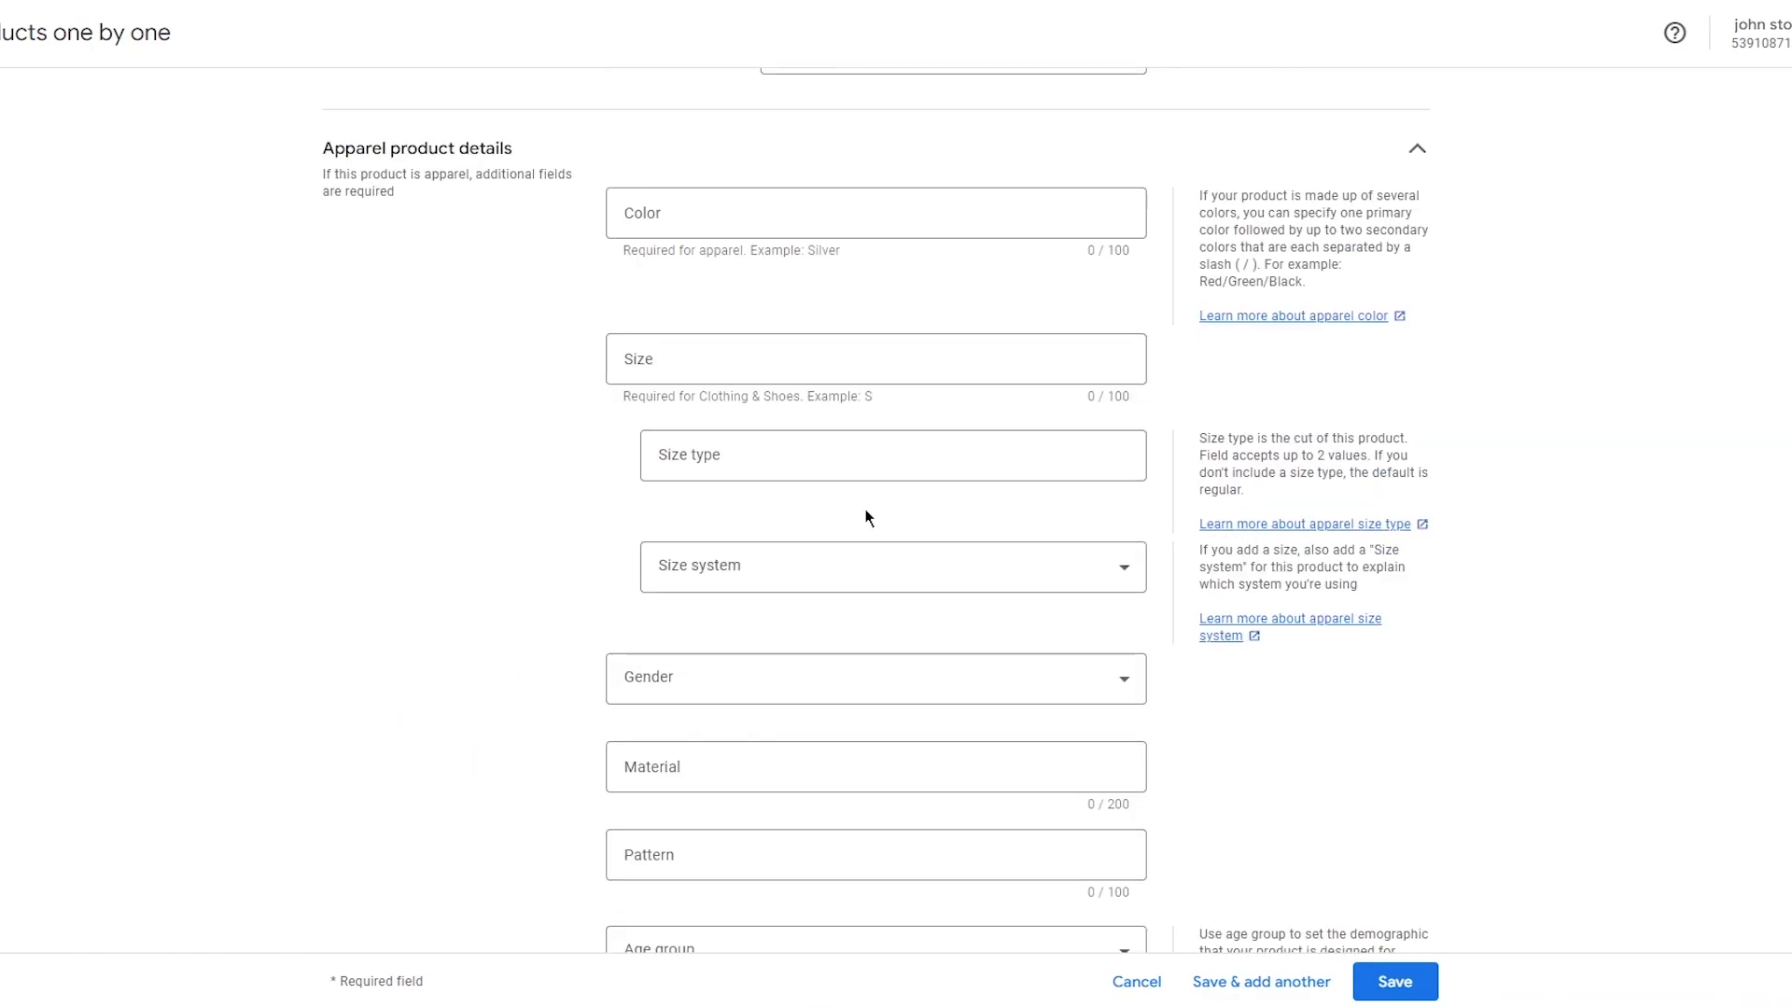
pyautogui.click(893, 157)
pyautogui.scroll(5, 1189, 284)
pyautogui.scroll(-5, 1198, 295)
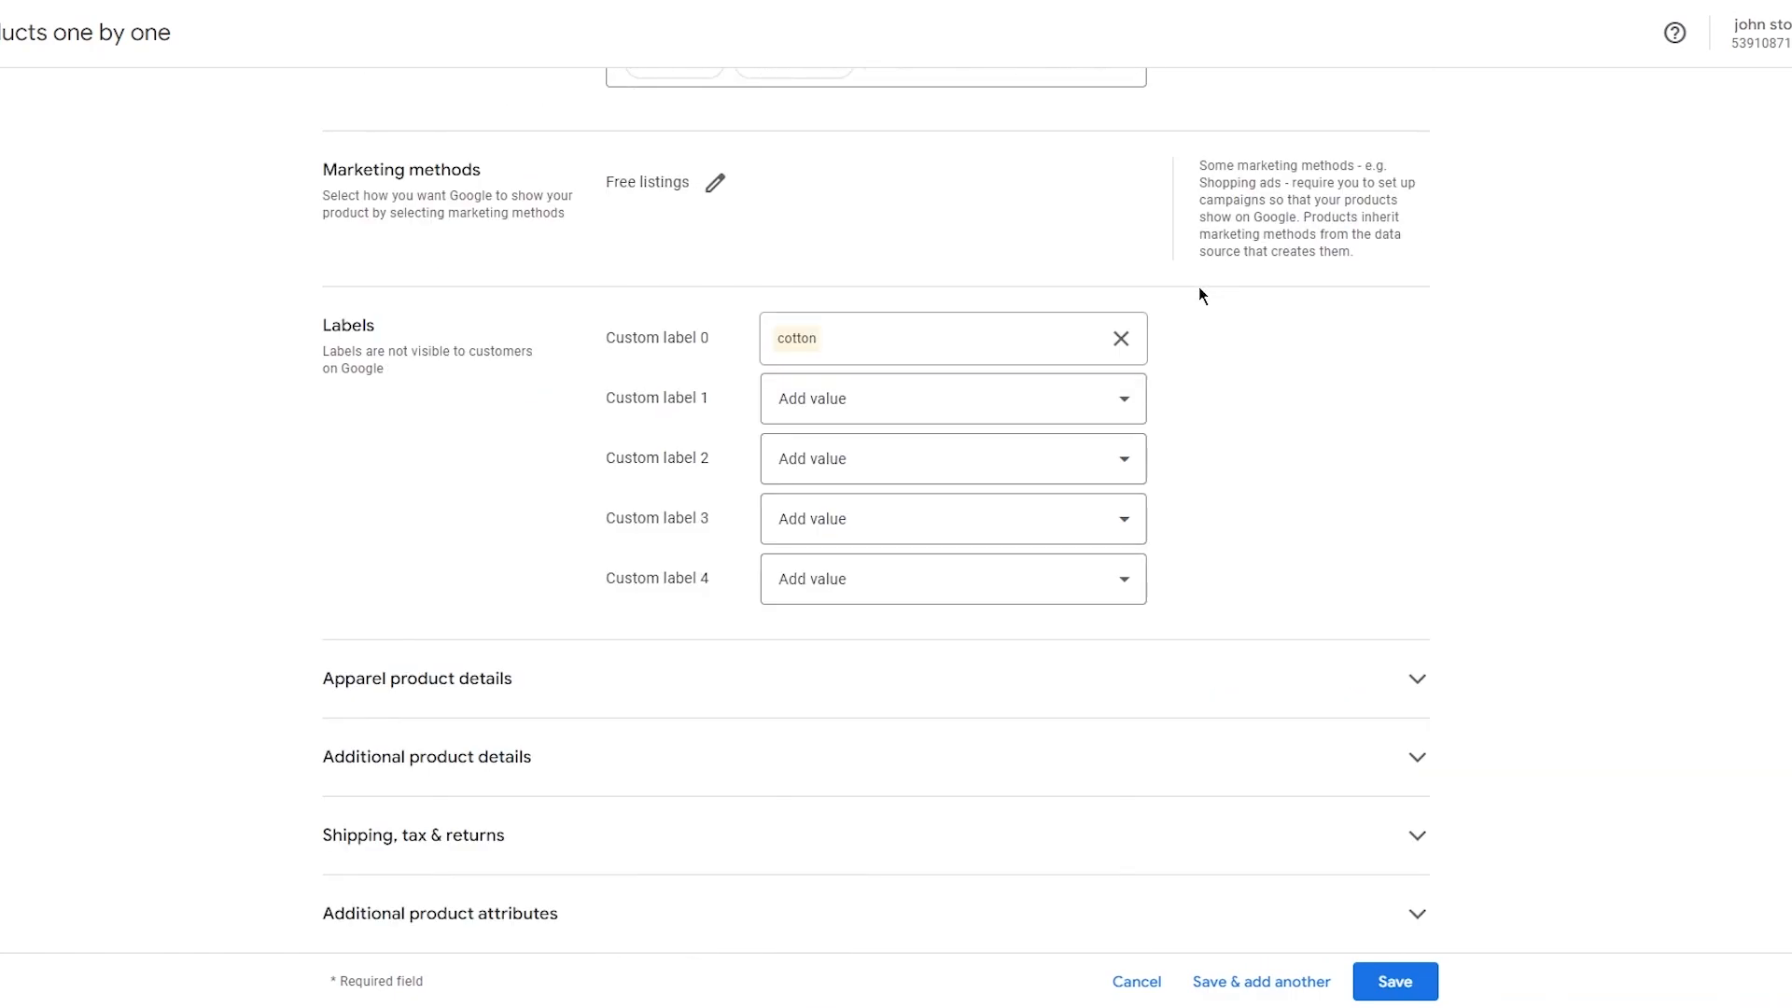
pyautogui.click(1390, 978)
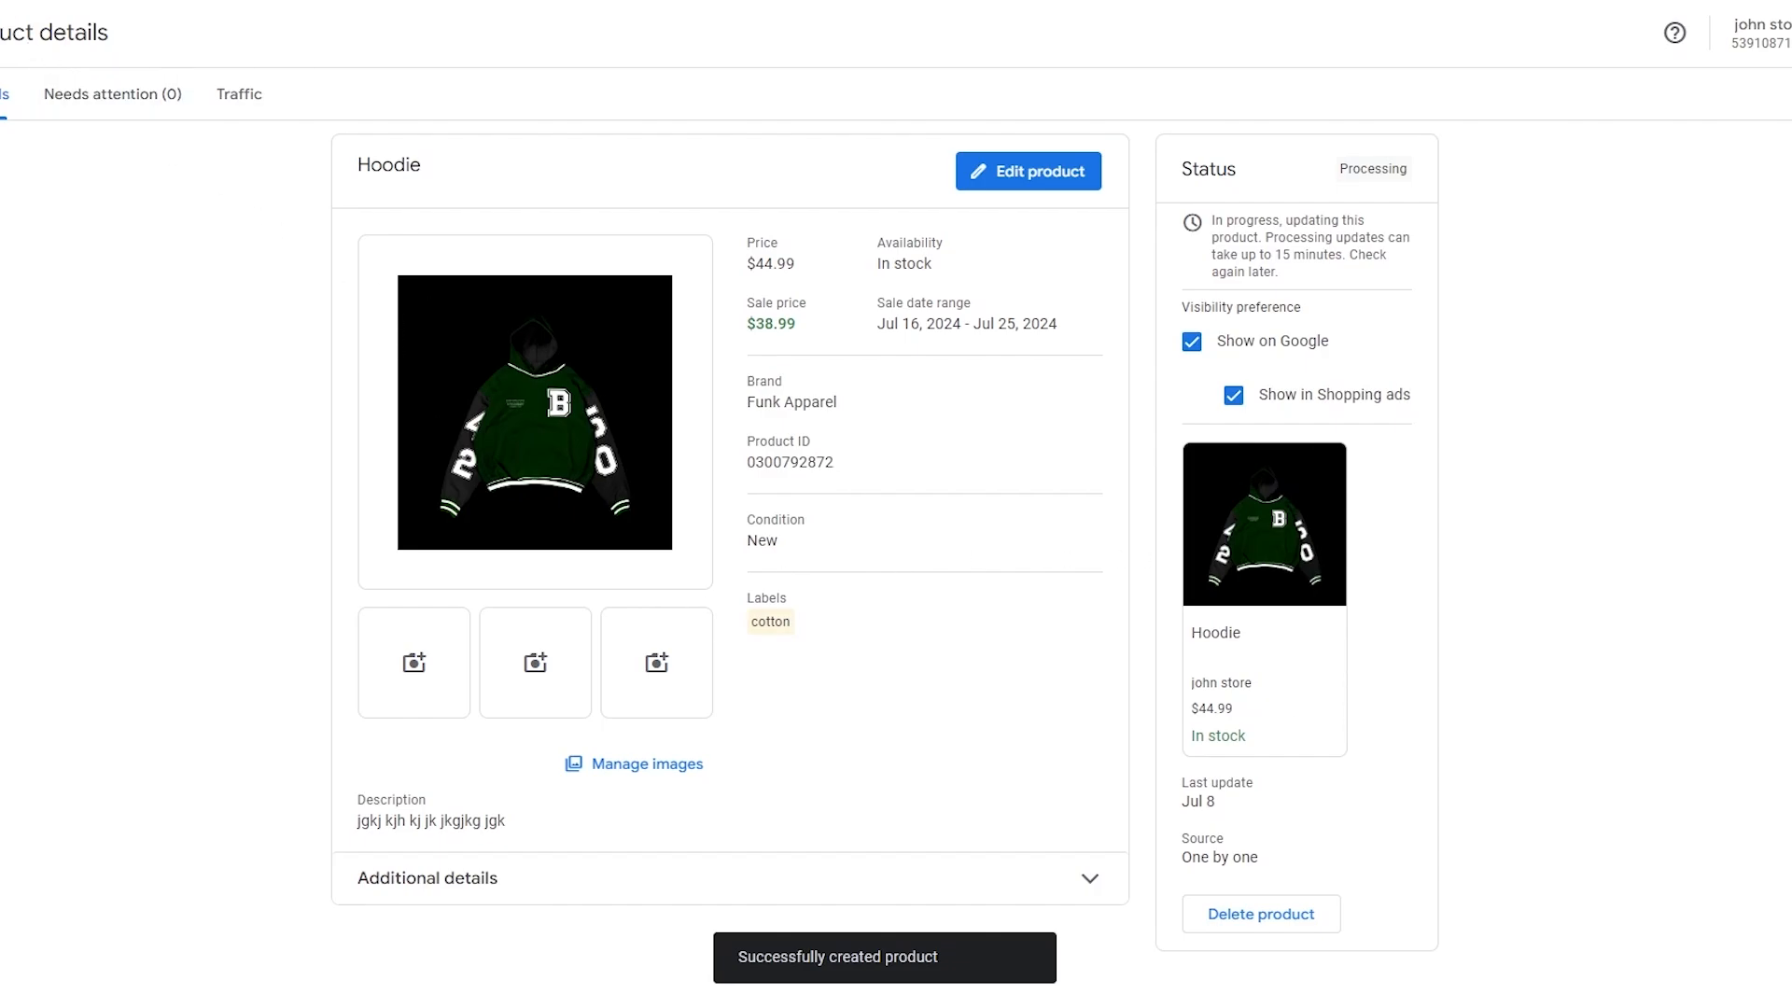
pyautogui.click(2, 33)
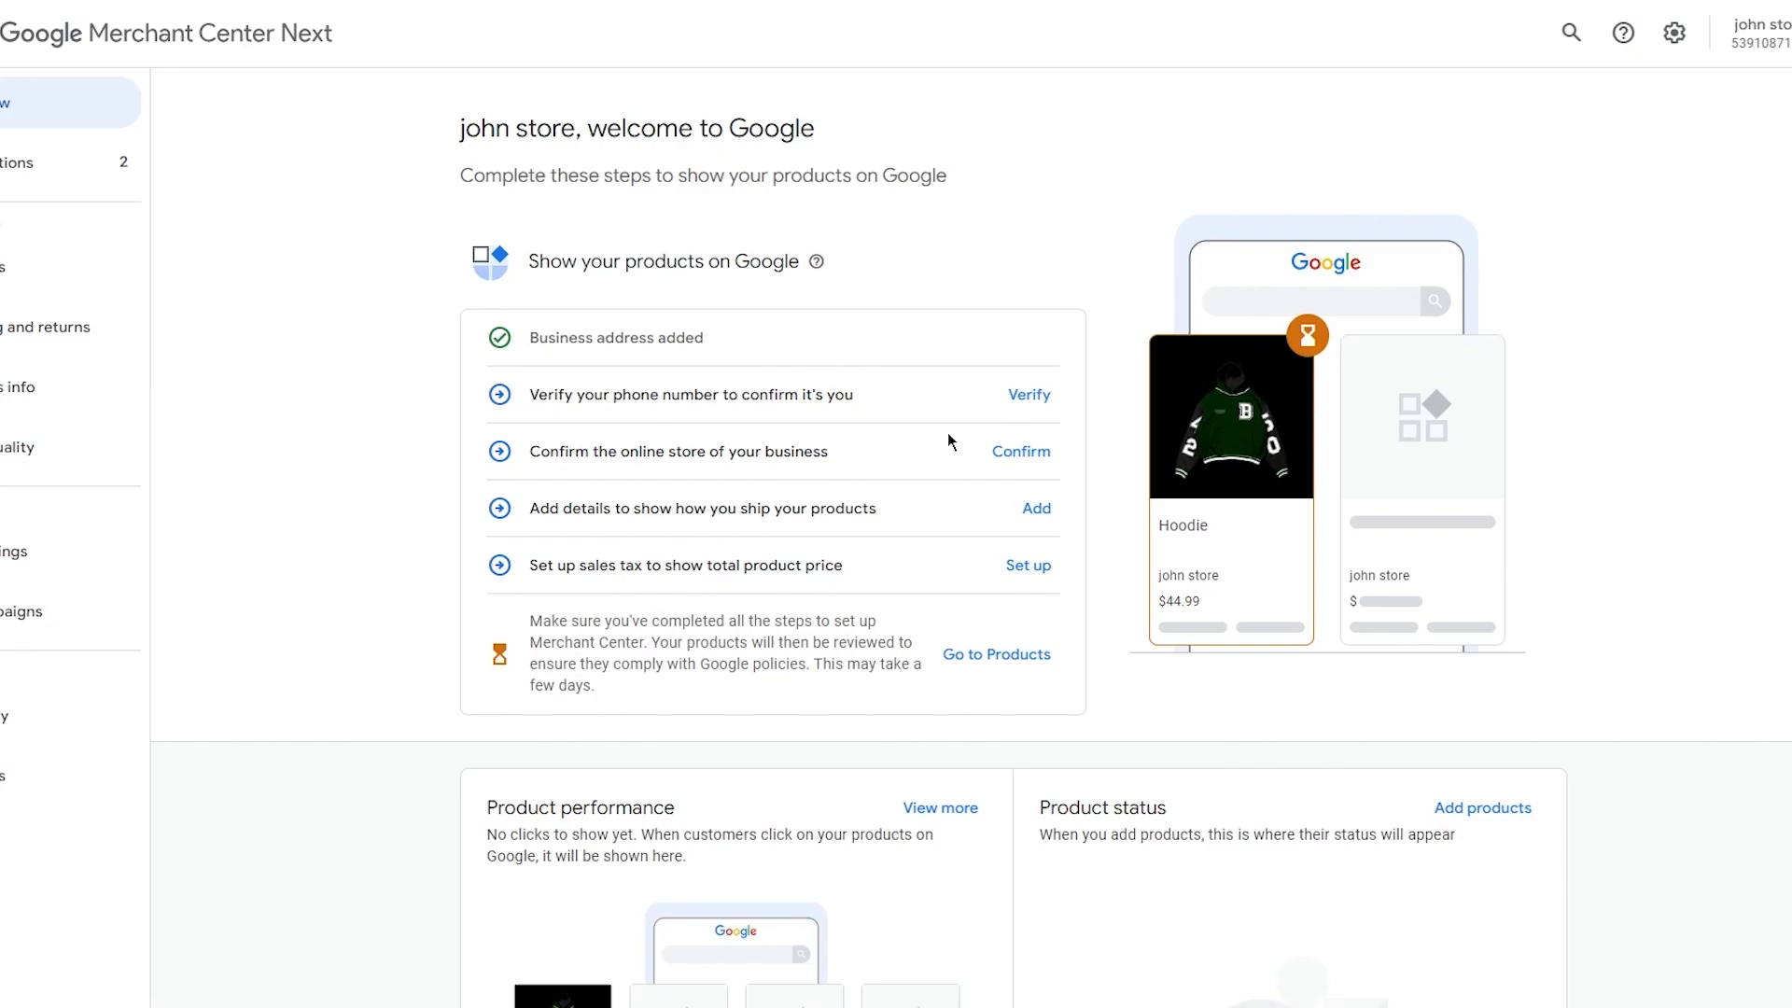
pyautogui.click(1020, 450)
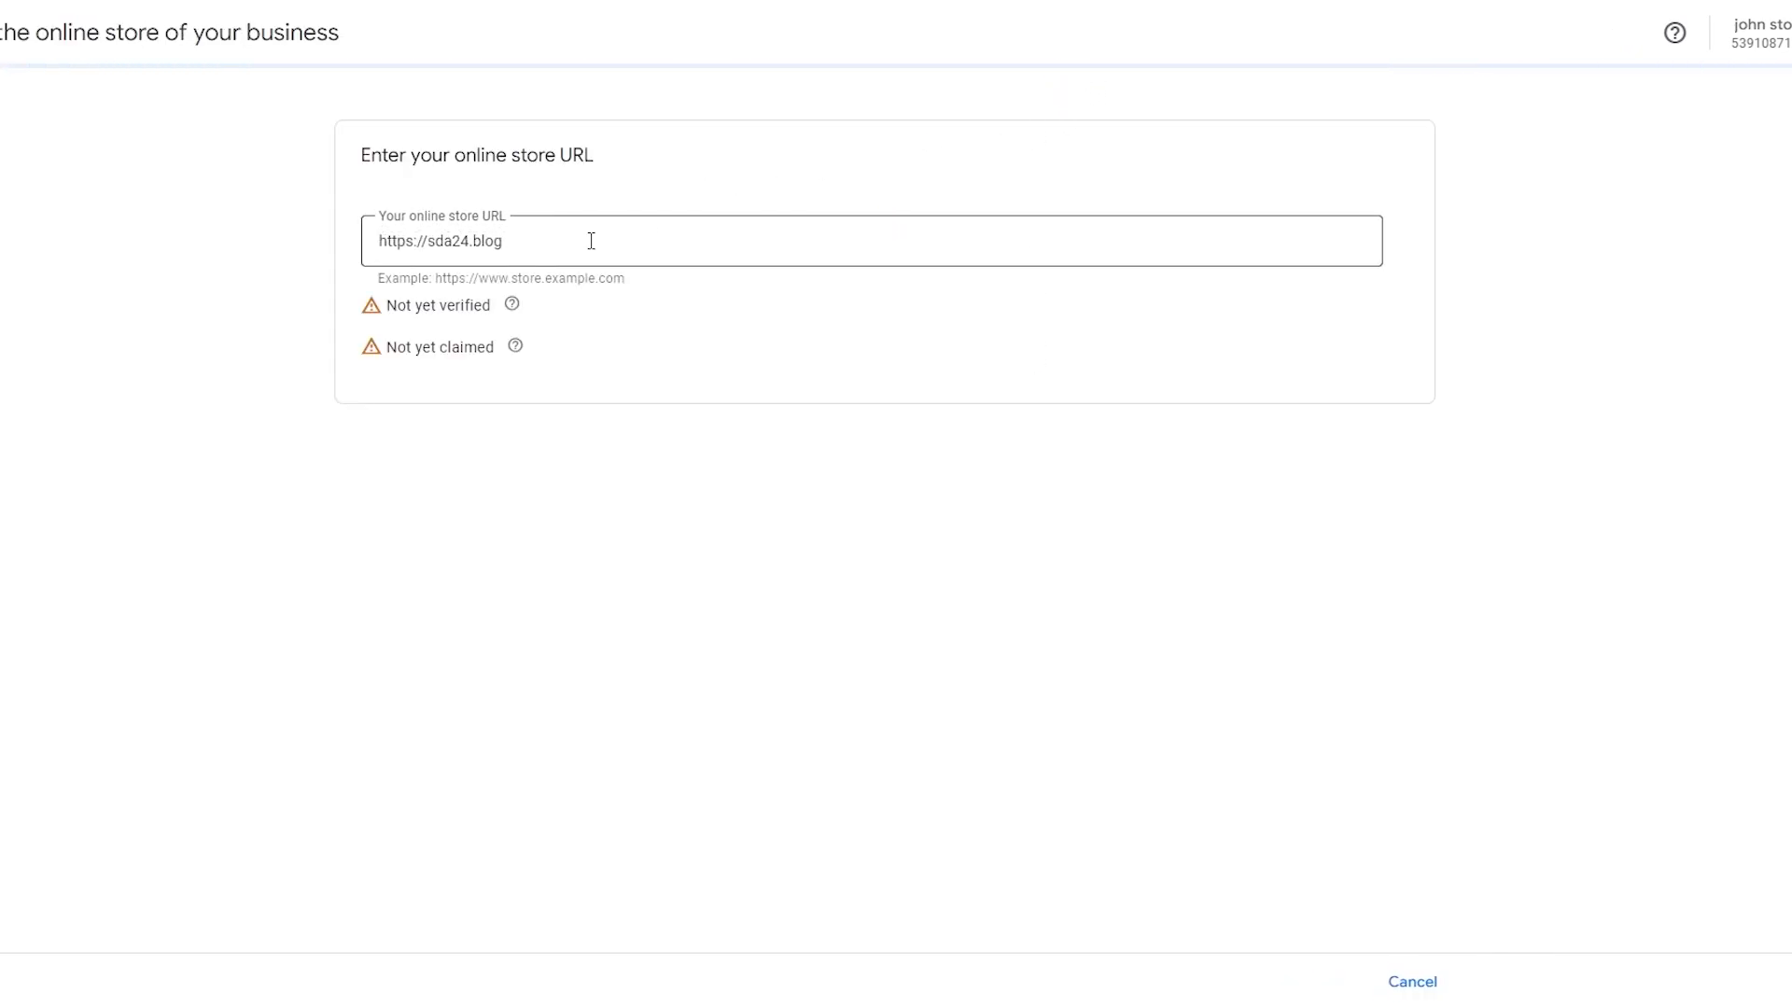
pyautogui.click(590, 241)
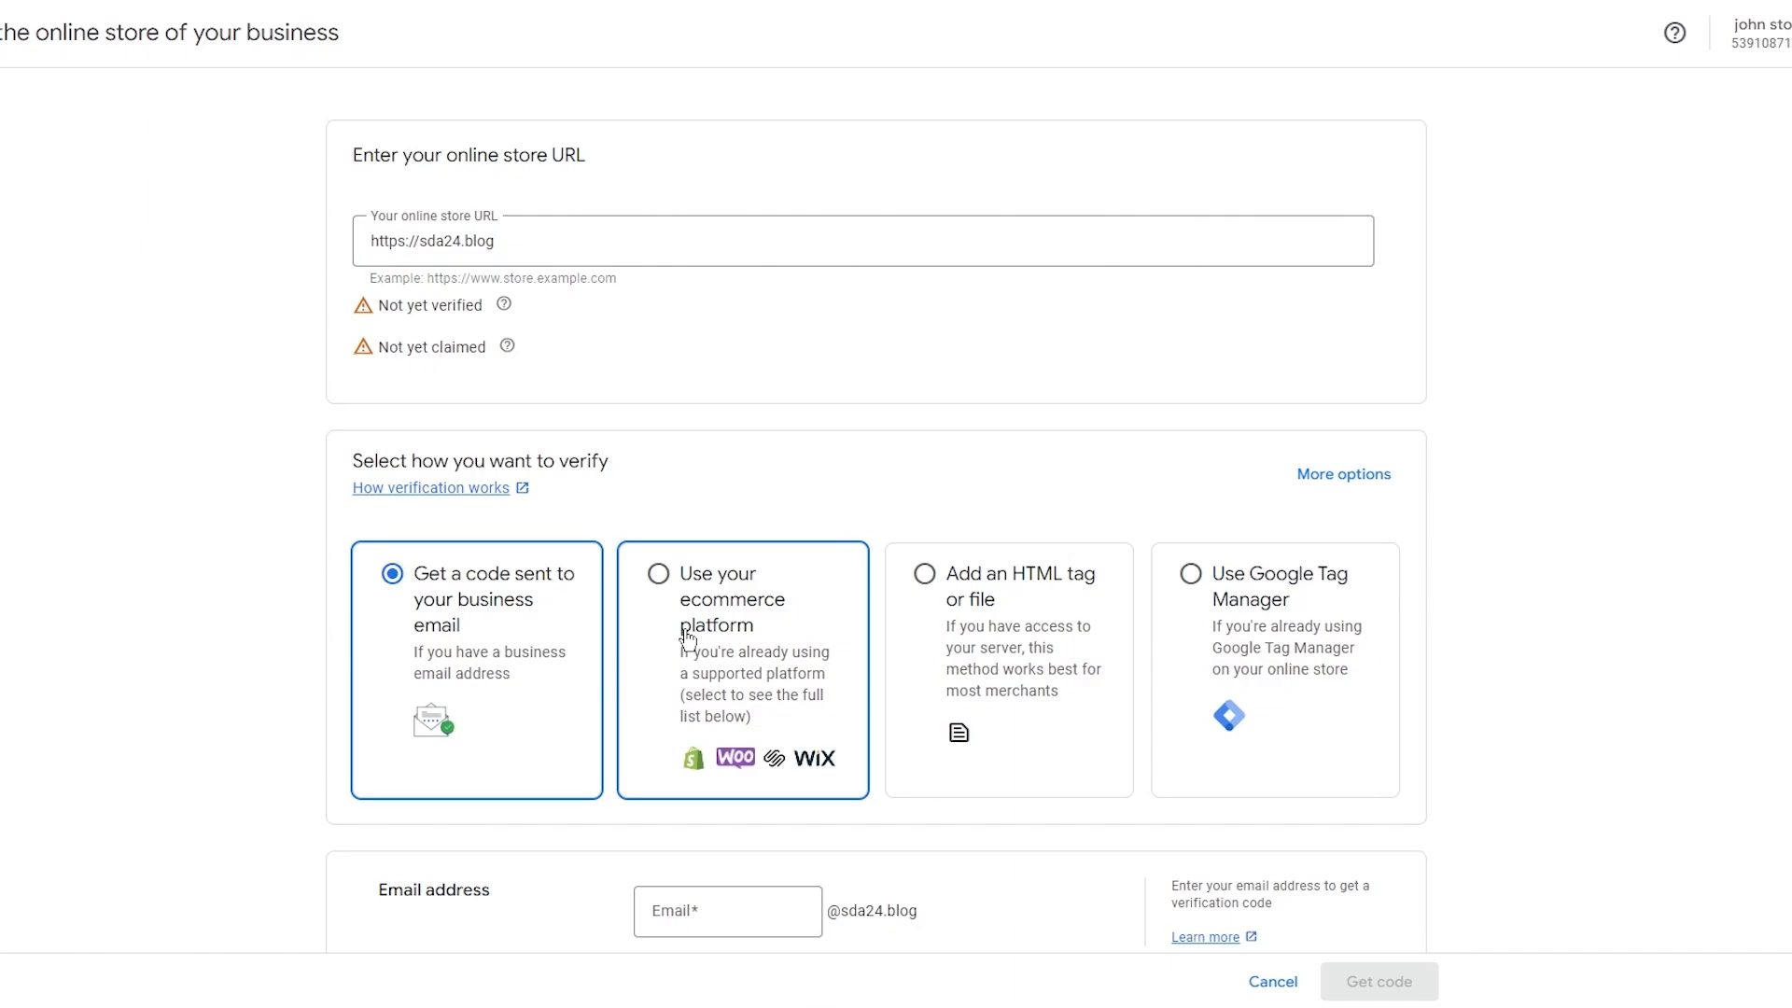
# Compare the available store verification methods and their instructions.
pyautogui.click(924, 642)
pyautogui.click(1284, 653)
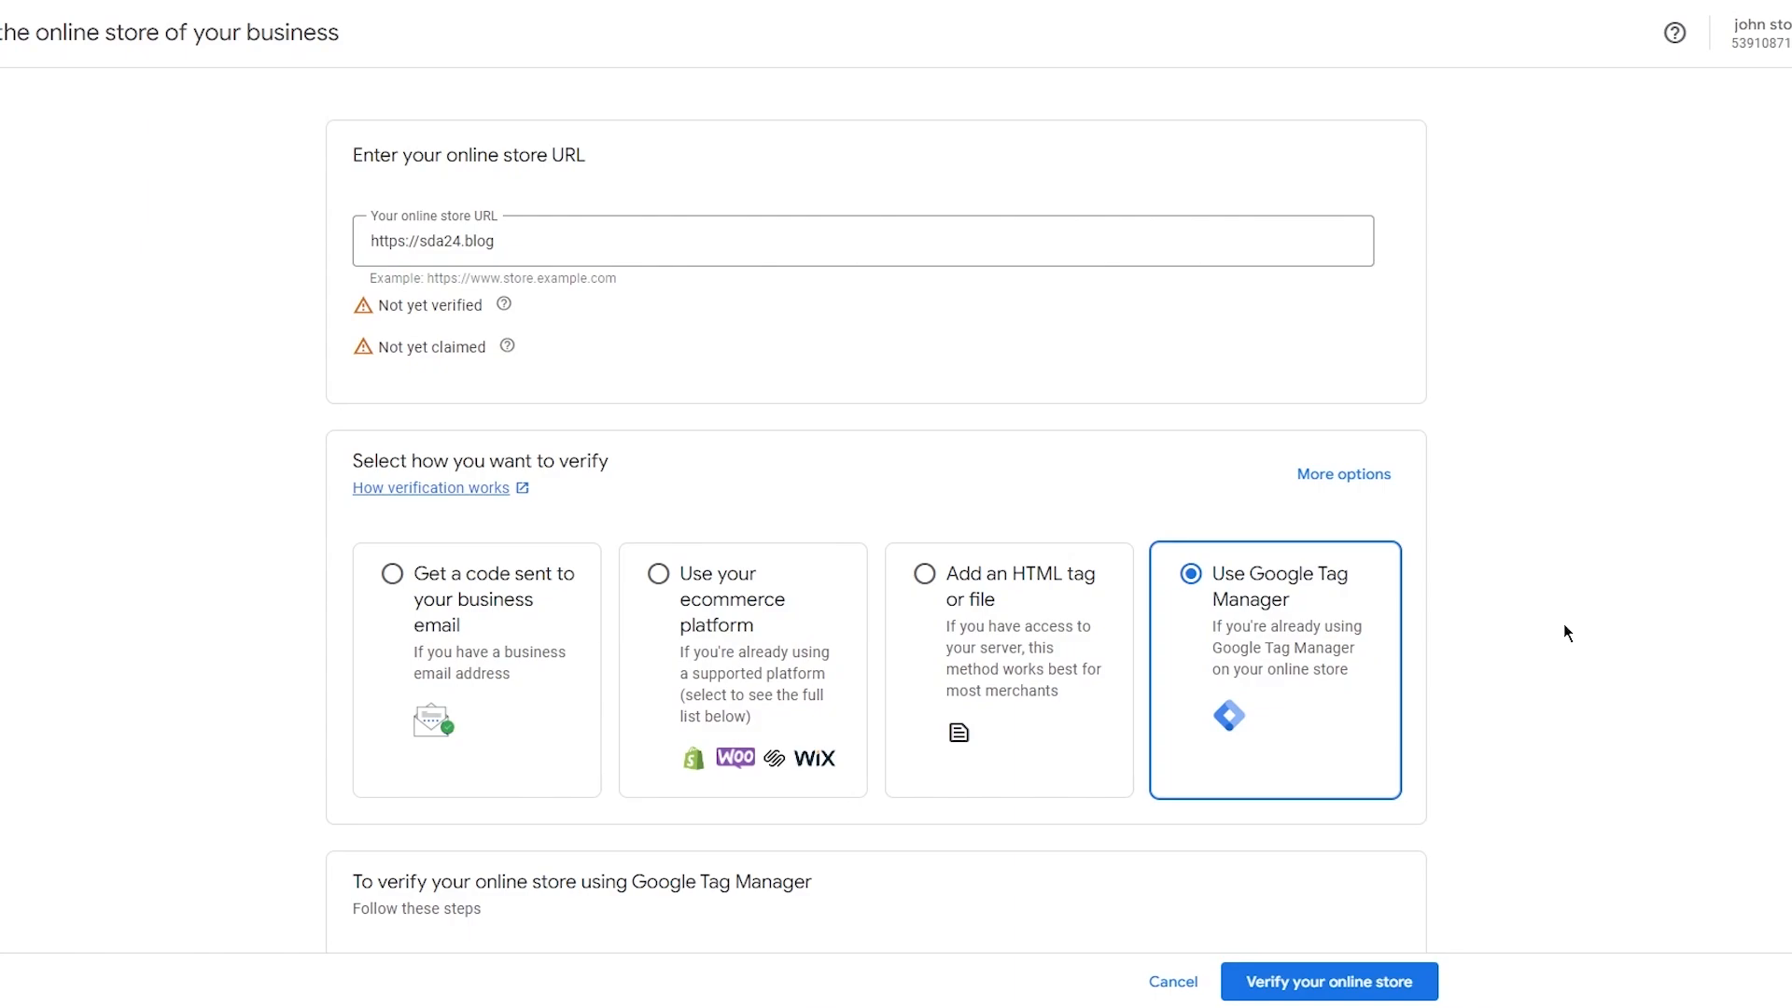
pyautogui.scroll(-3, 1348, 501)
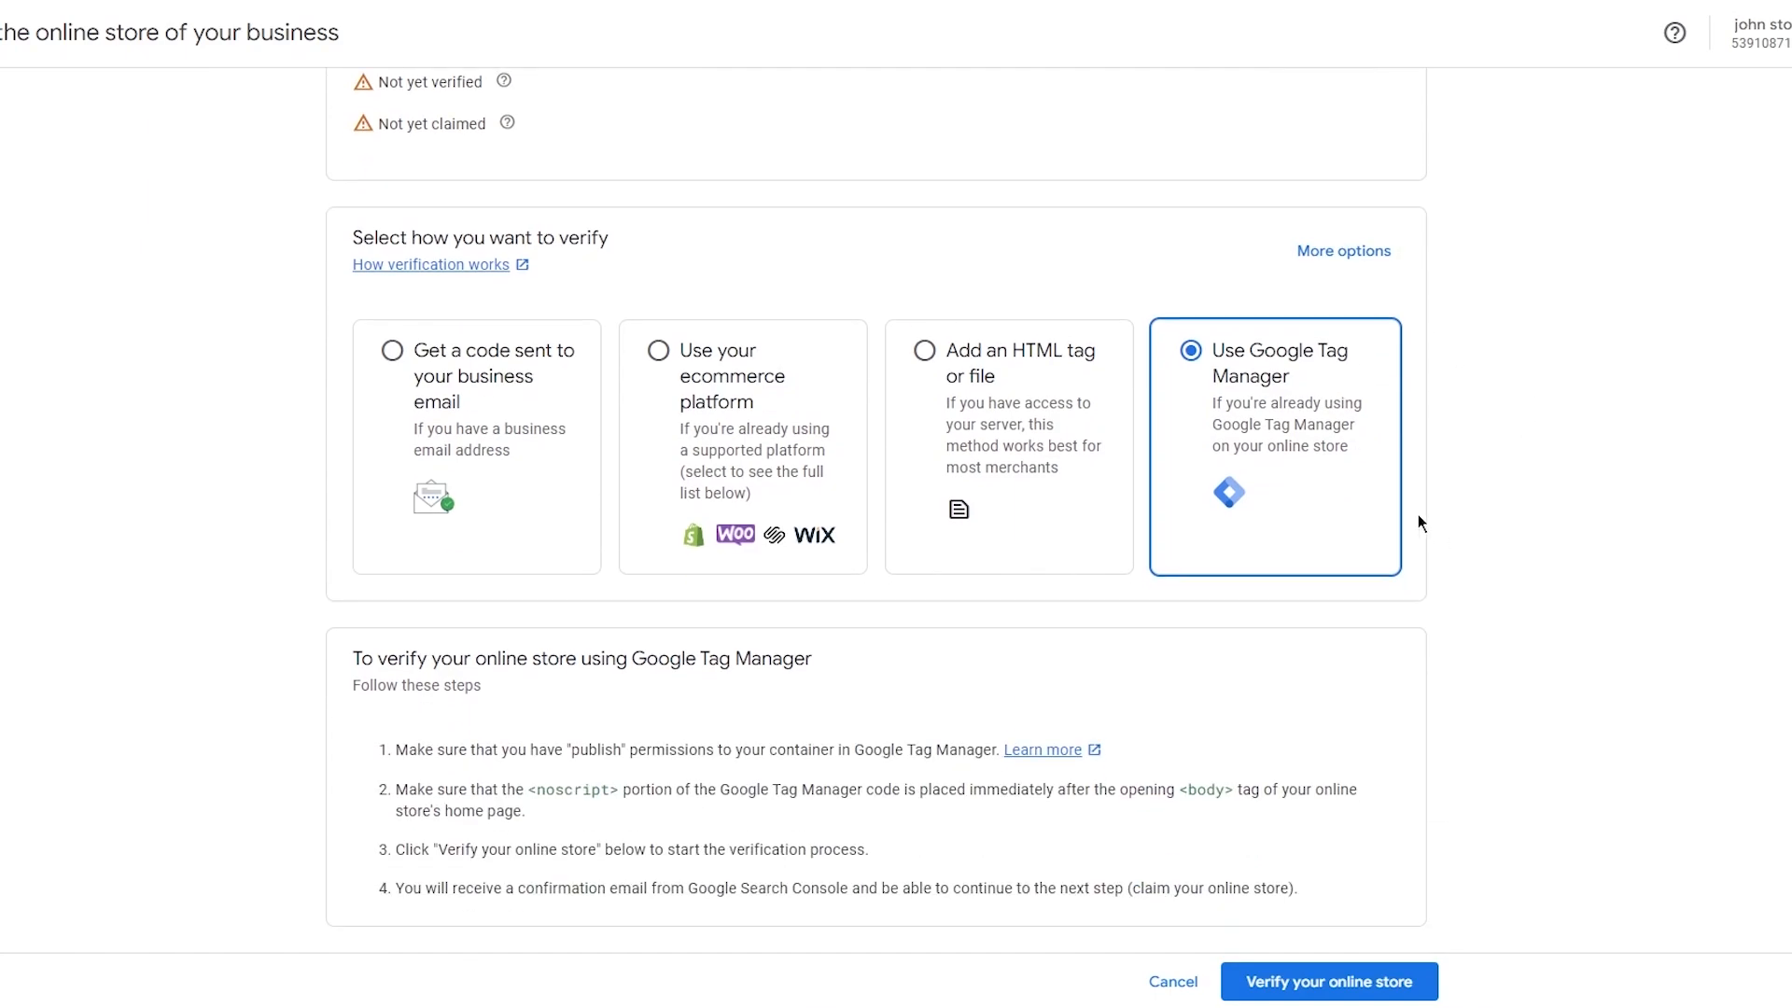
pyautogui.scroll(3, 403, 429)
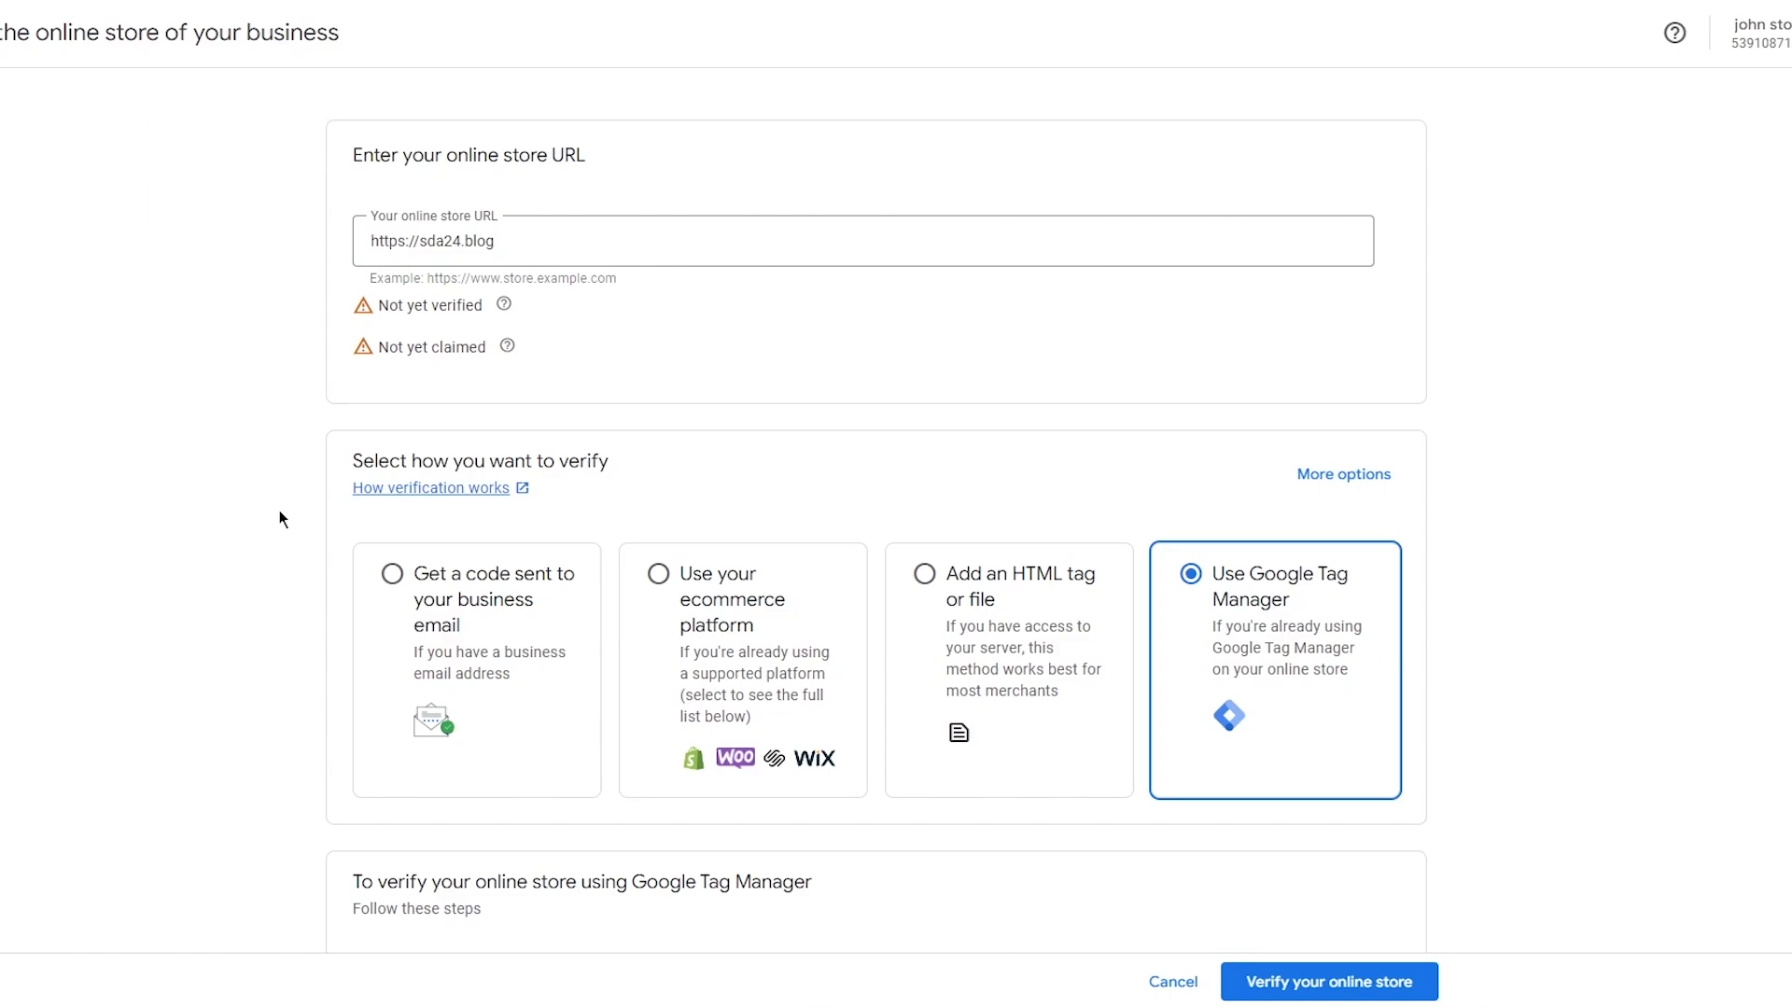
pyautogui.click(492, 681)
pyautogui.scroll(-1, 733, 663)
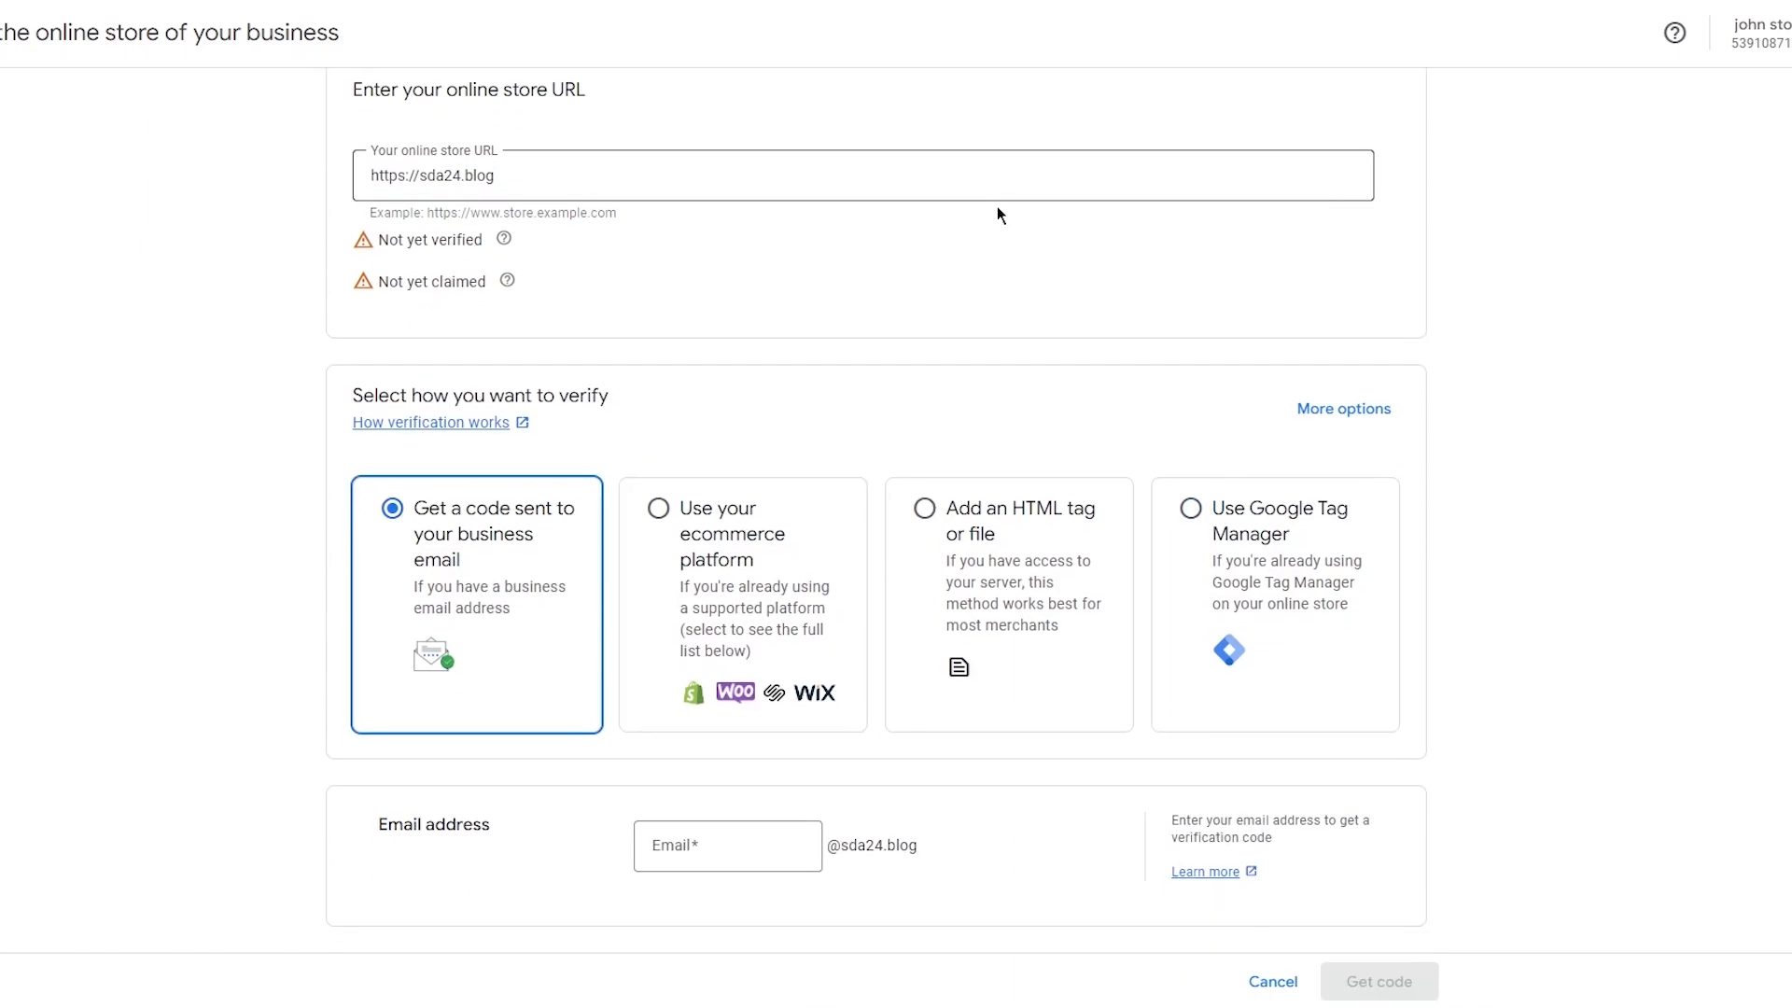
pyautogui.click(698, 561)
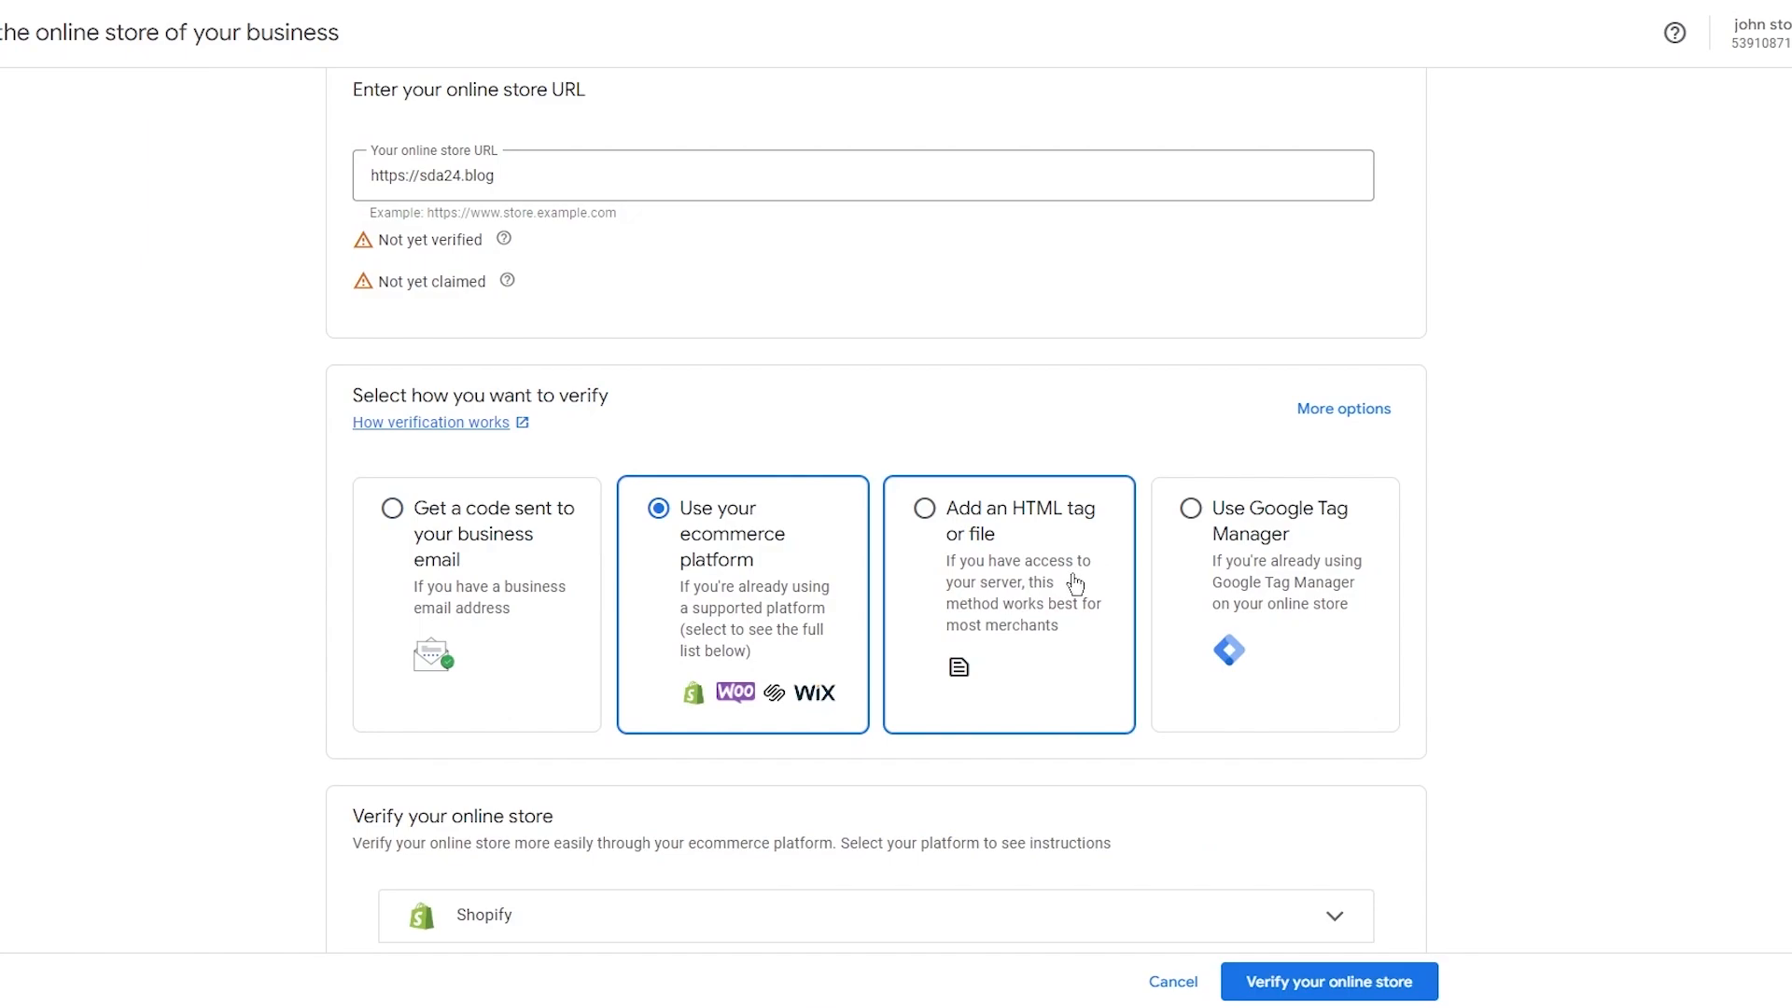
pyautogui.scroll(1, 472, 401)
pyautogui.click(492, 241)
pyautogui.moveTo(492, 241); pyautogui.dragTo(355, 241)
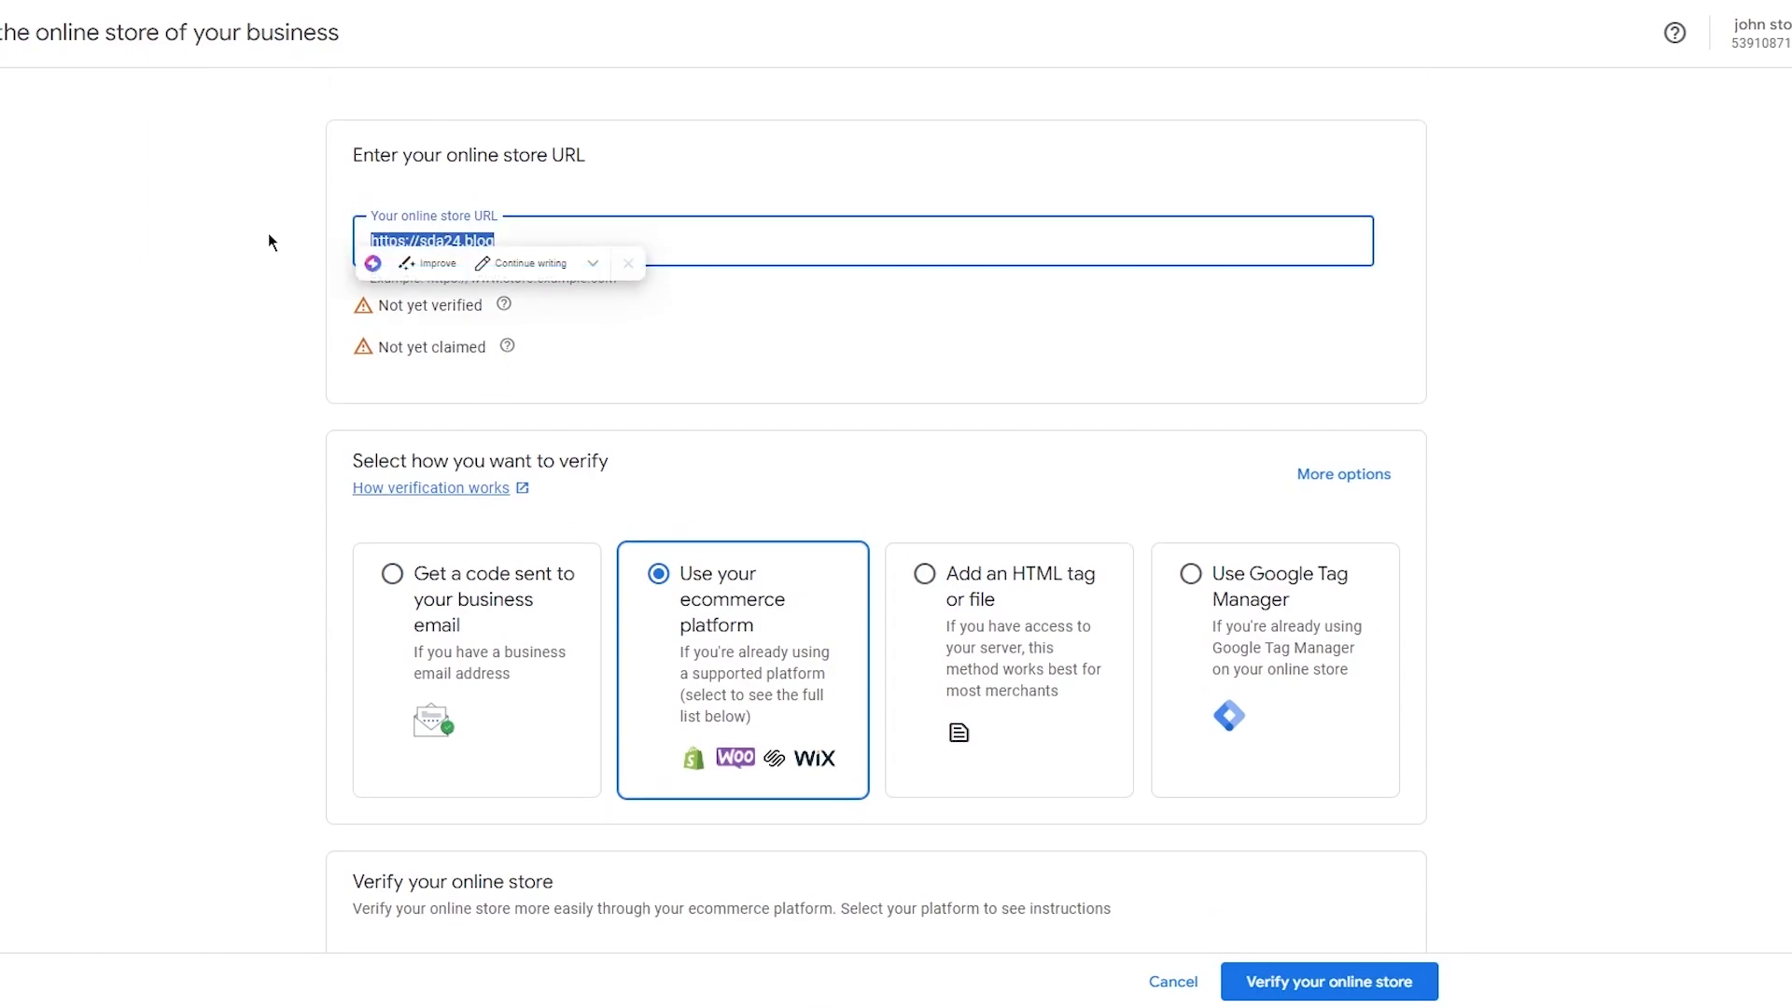
pyautogui.click(203, 327)
pyautogui.click(554, 245)
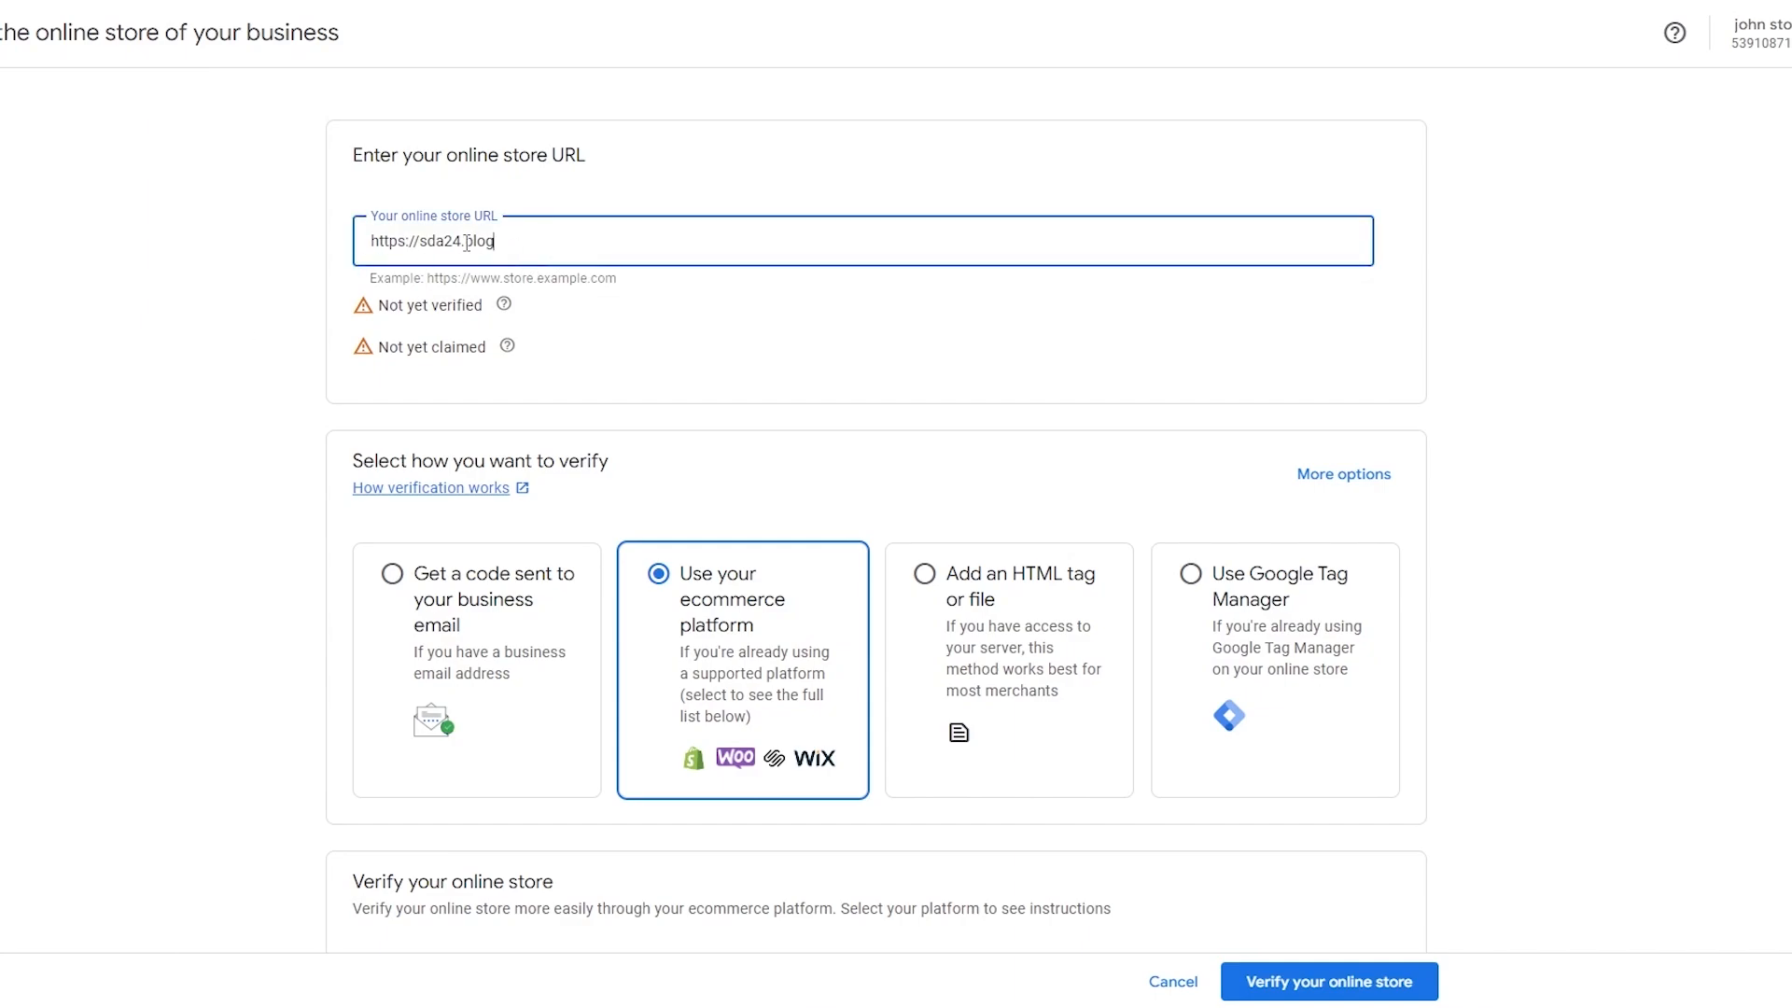
pyautogui.click(176, 277)
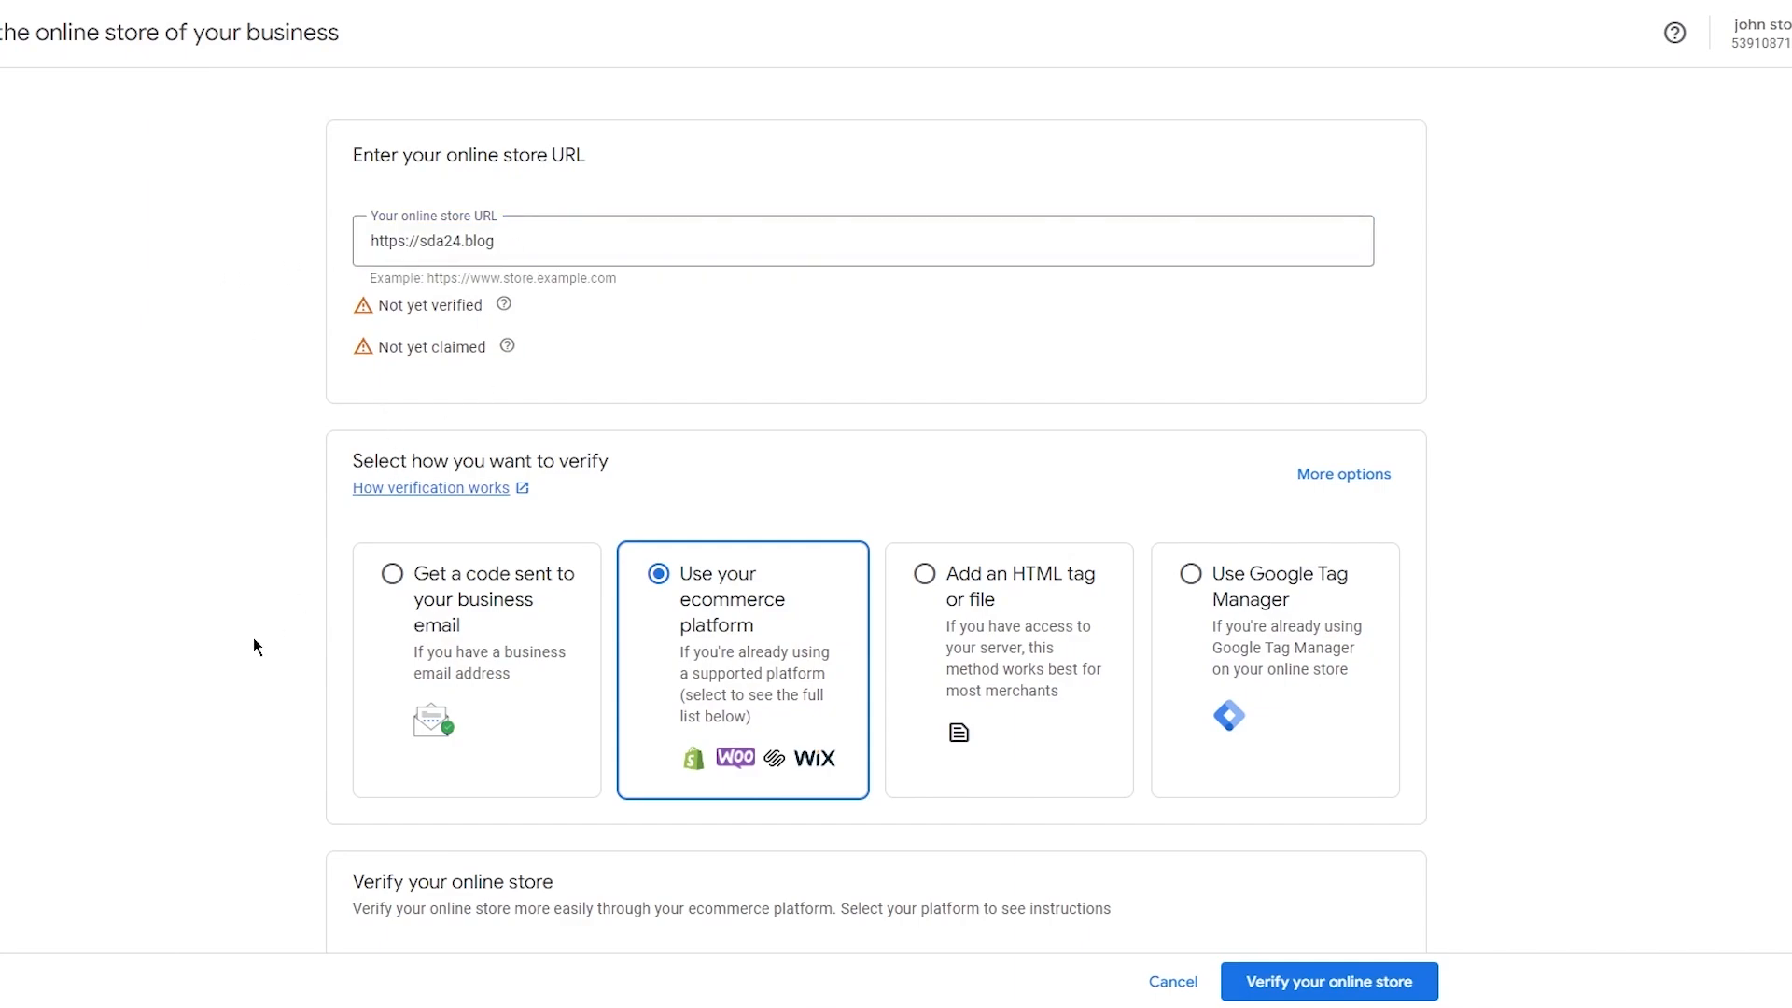
# Choose verification through your ecommerce platform and browse the supported platform list.
pyautogui.scroll(-4, 222, 672)
pyautogui.scroll(-4, 457, 333)
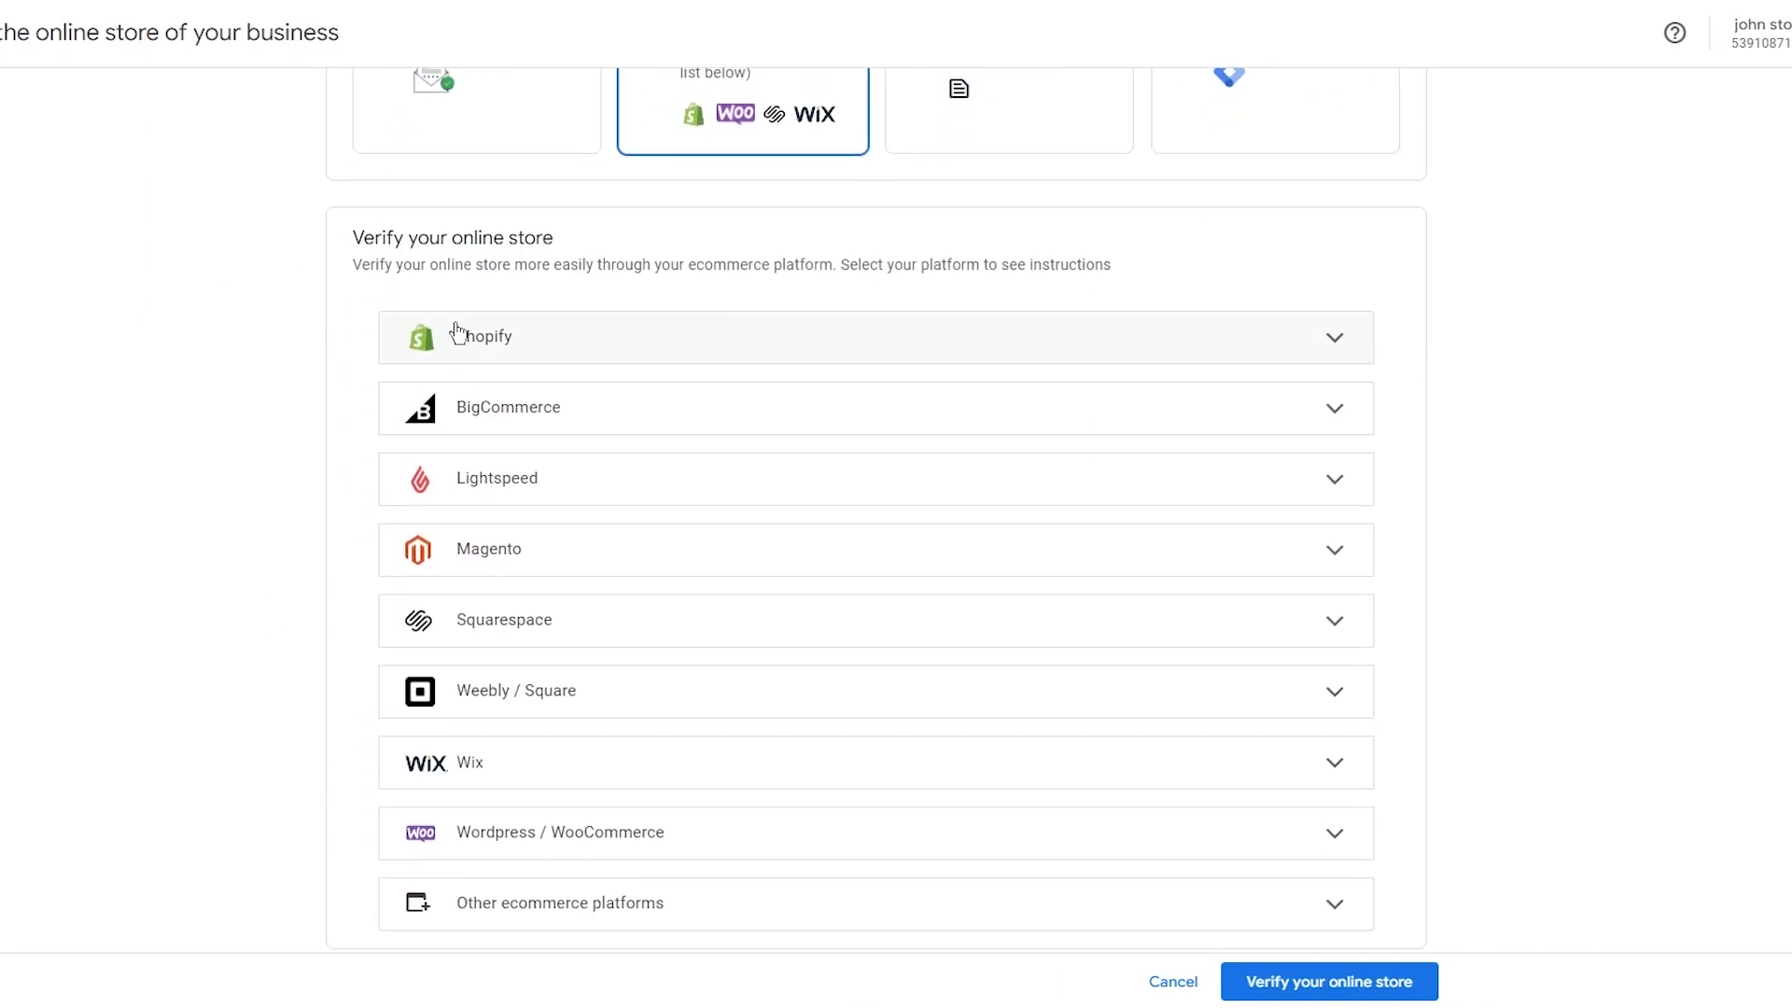
pyautogui.scroll(3, 457, 333)
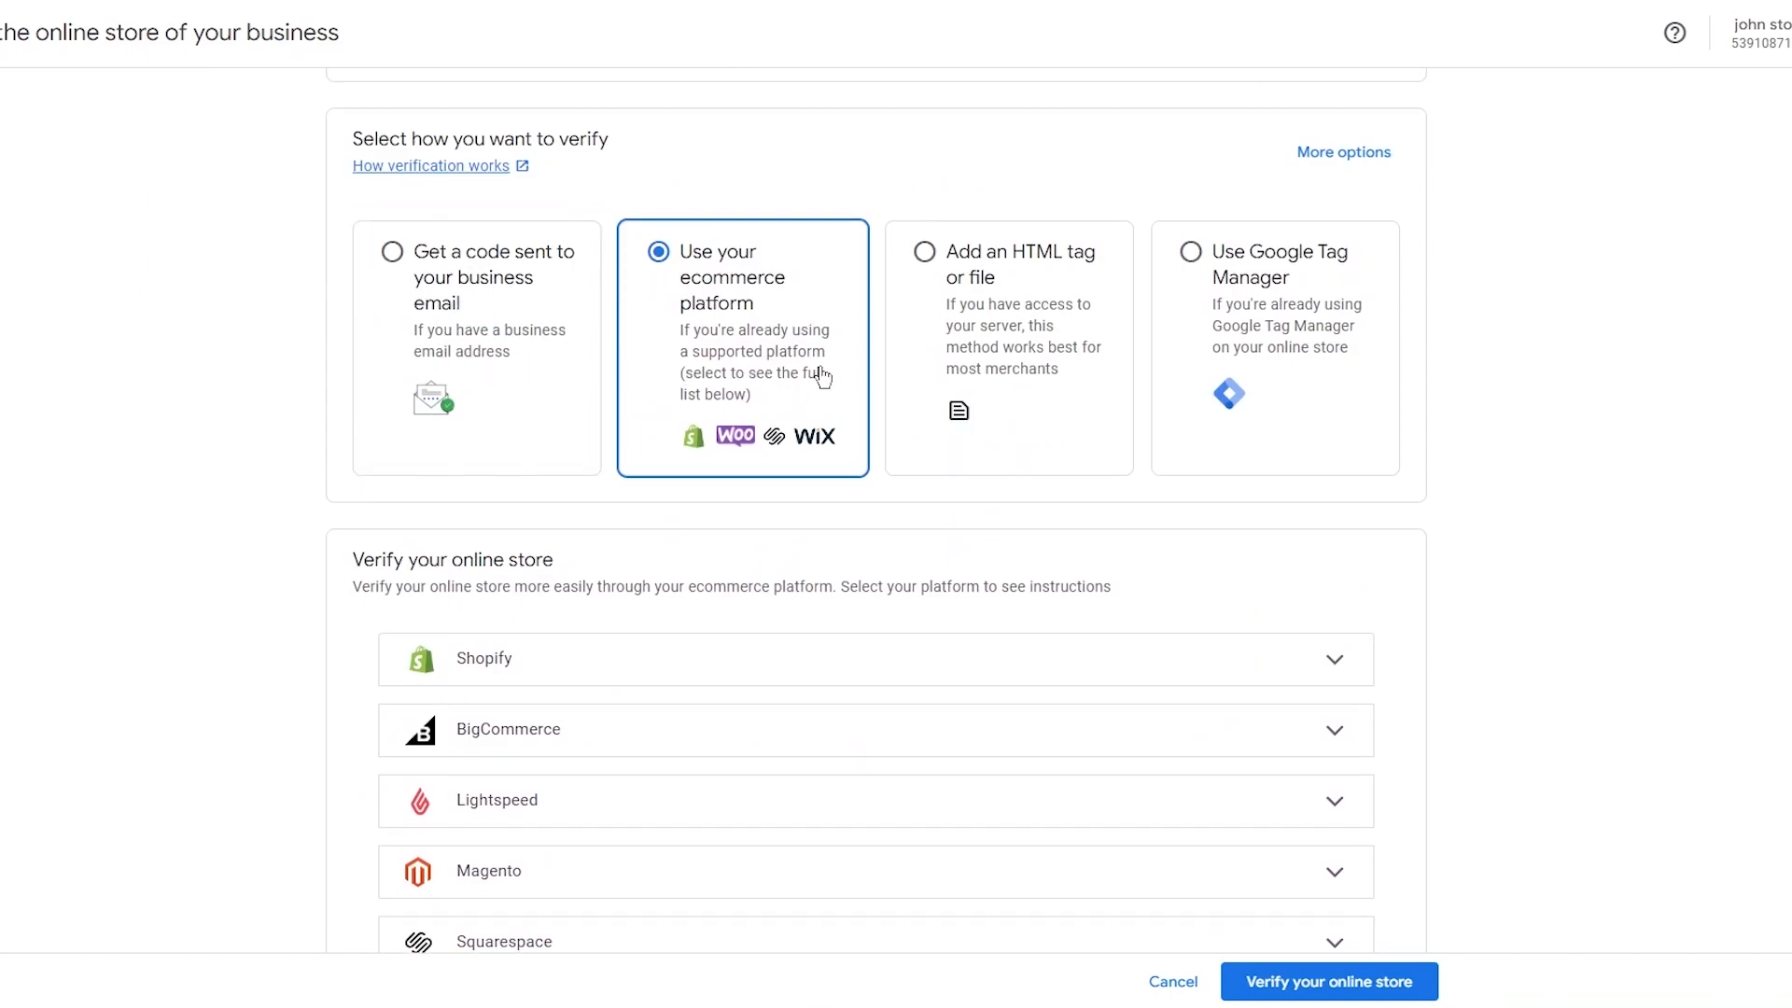
pyautogui.click(920, 393)
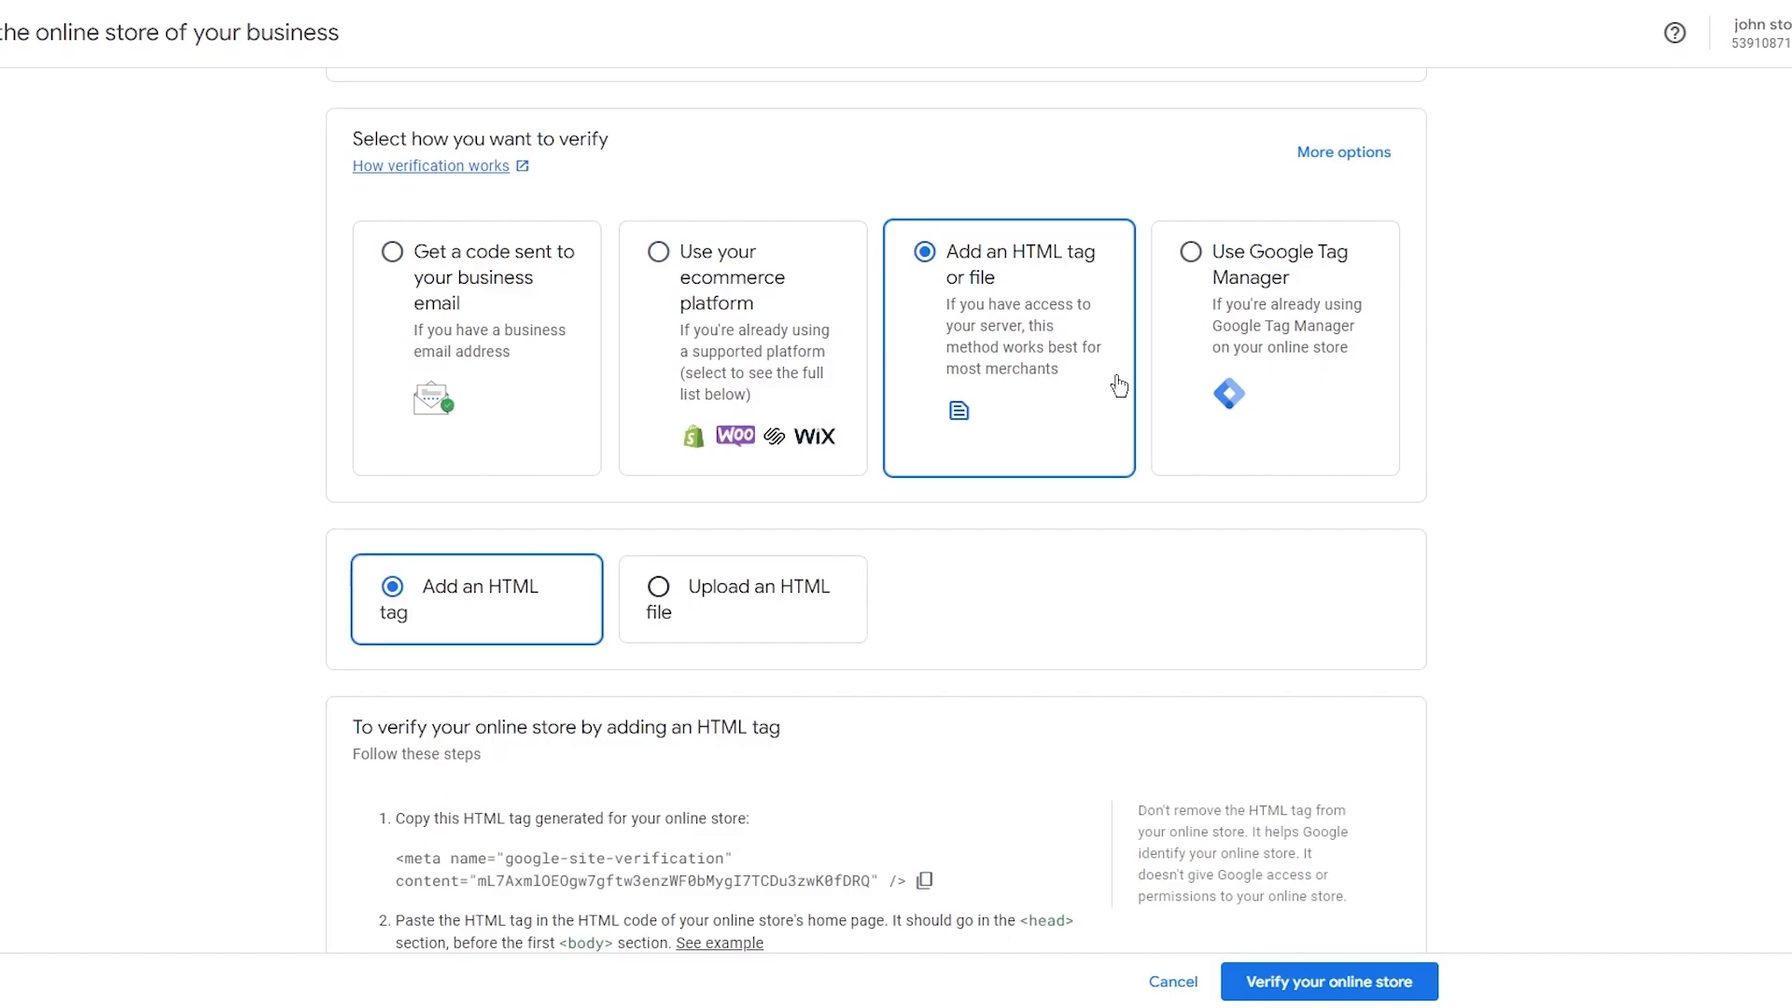
pyautogui.click(1227, 372)
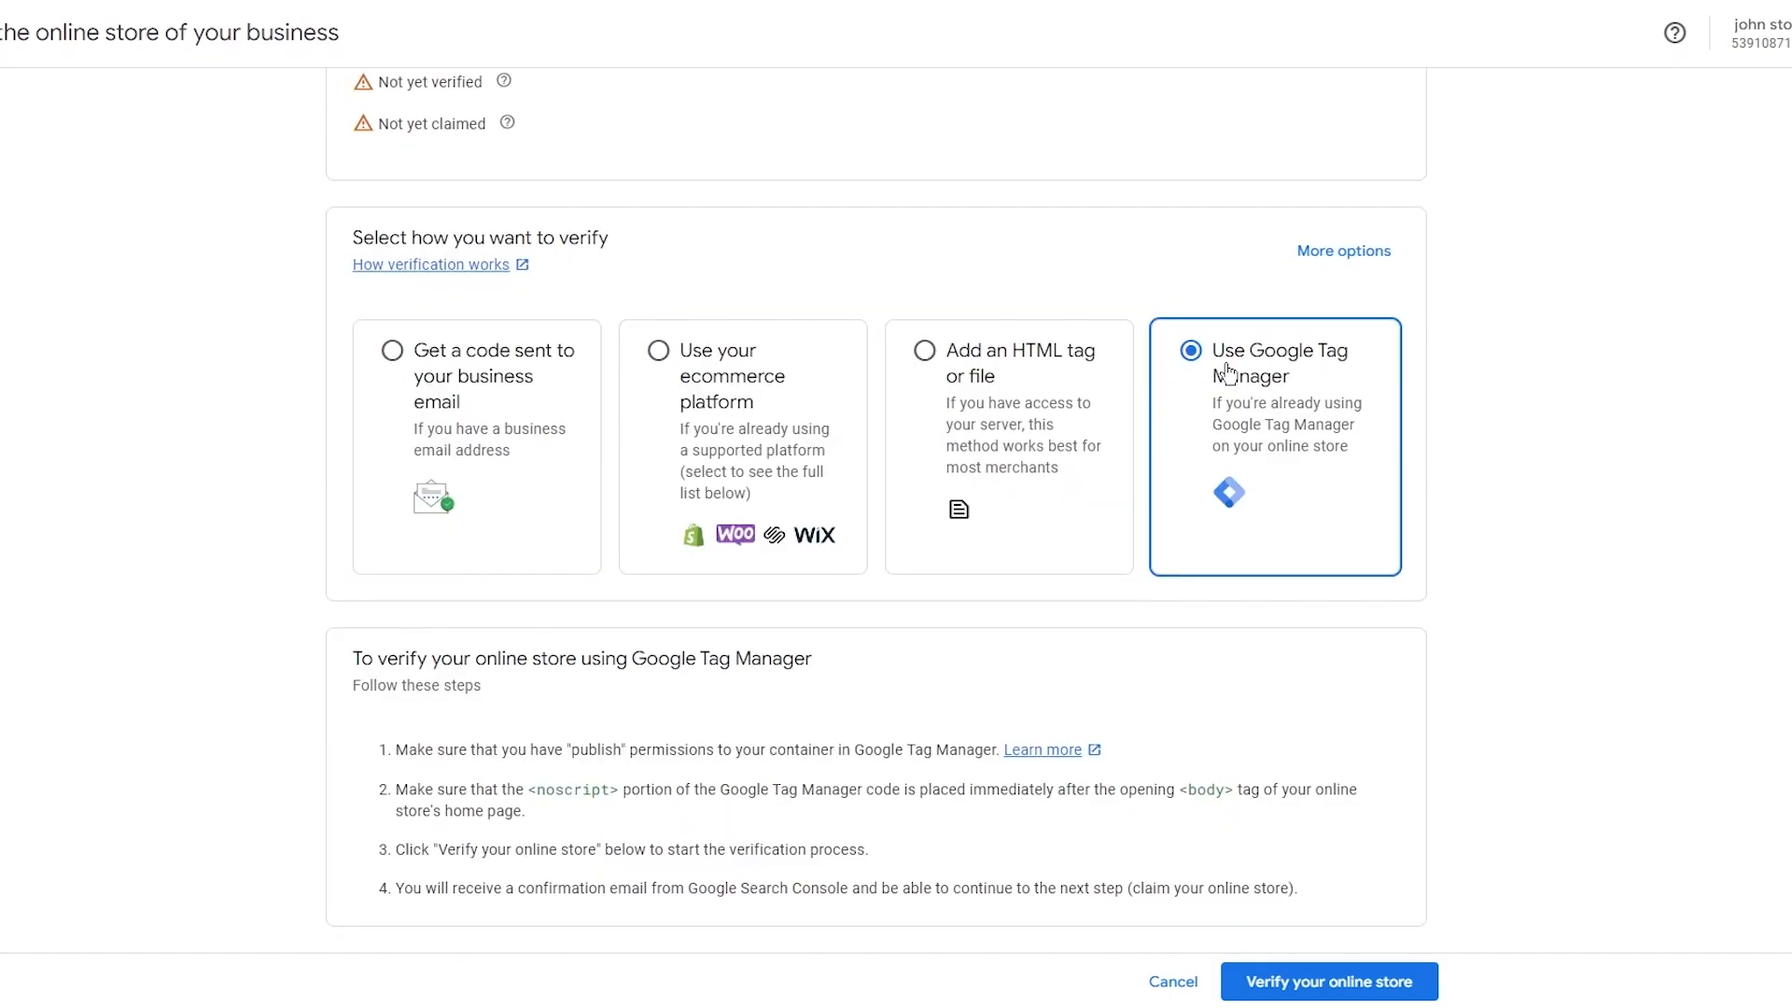
pyautogui.click(756, 462)
pyautogui.scroll(-5, 1201, 465)
pyautogui.scroll(2, 900, 481)
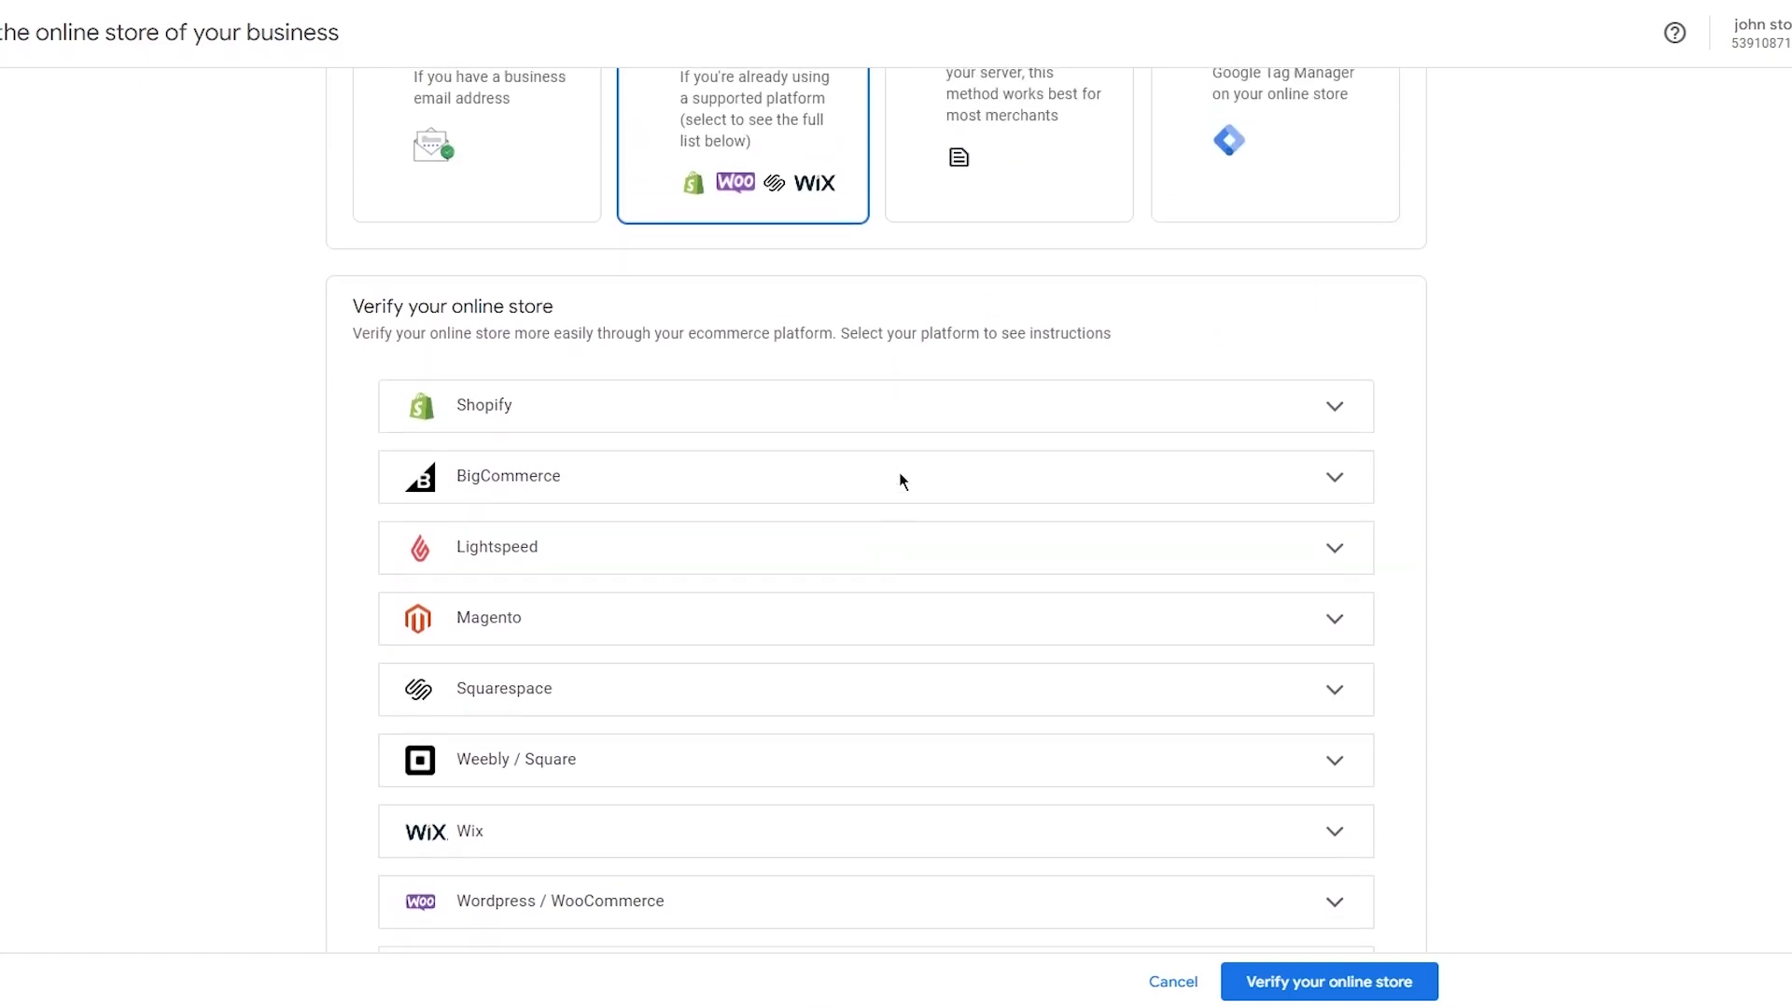
pyautogui.scroll(-2, 686, 474)
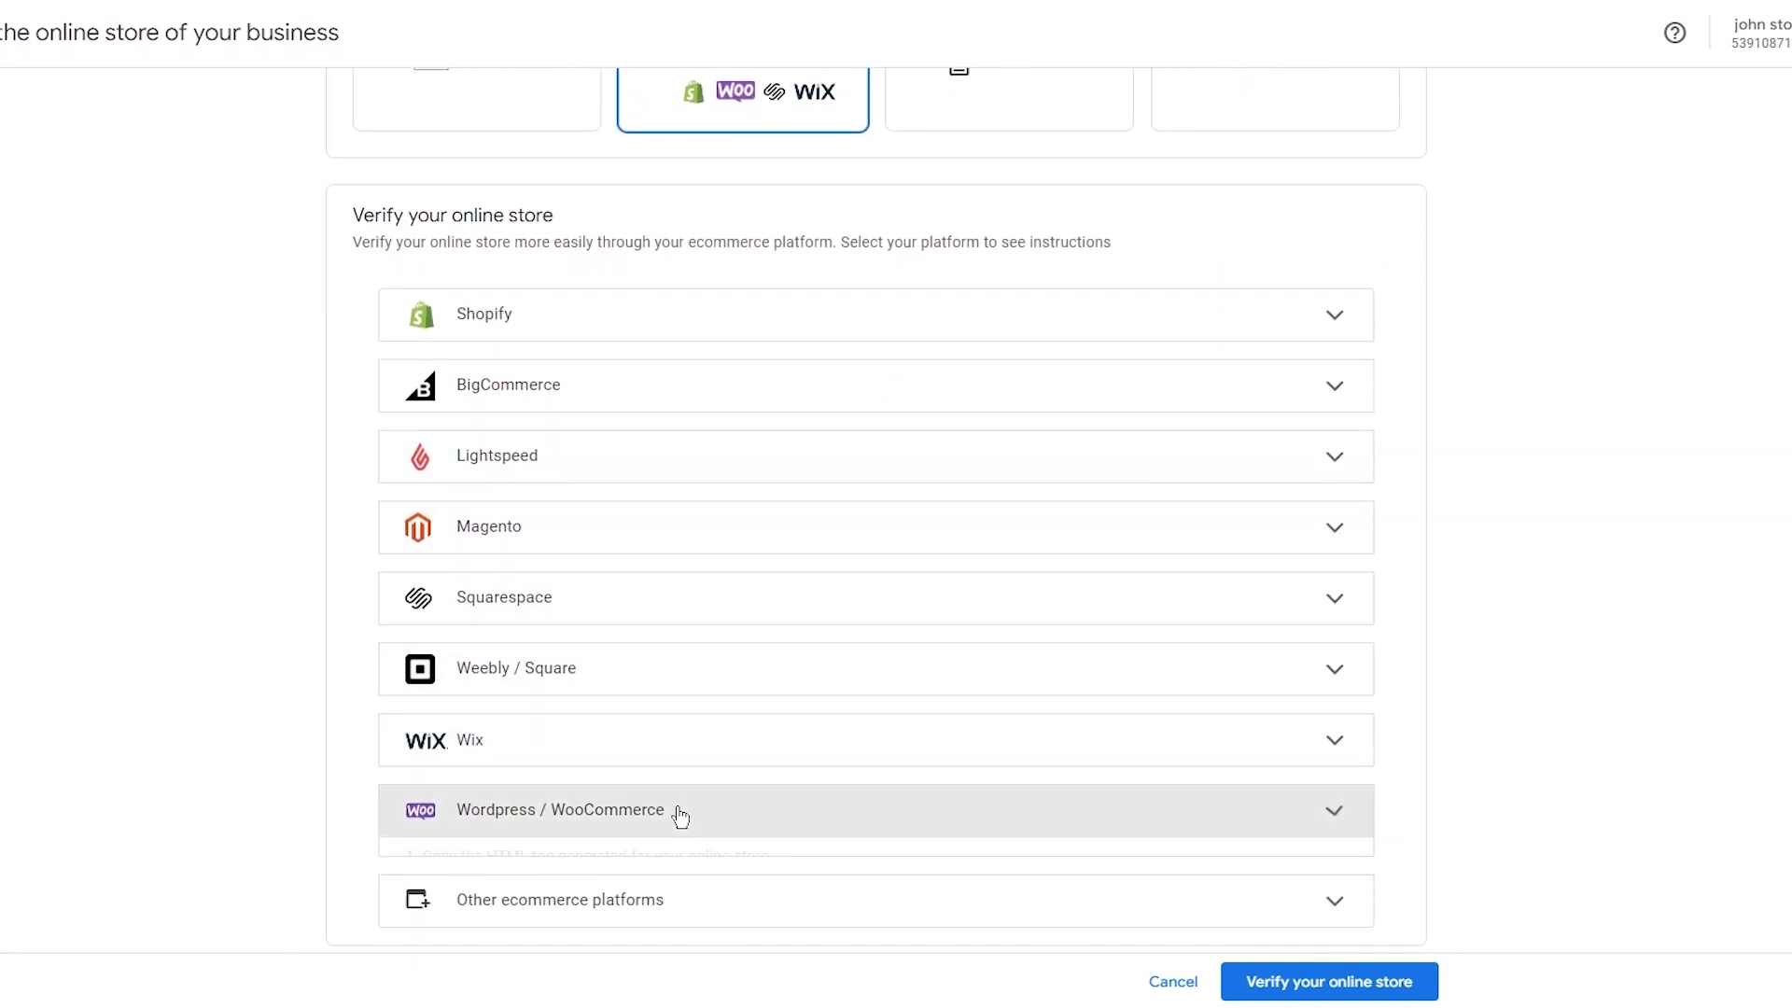
# Expand the Wordpress / WooCommerce instructions and copy the site verification HTML tag.
pyautogui.click(680, 812)
pyautogui.scroll(-3, 812, 668)
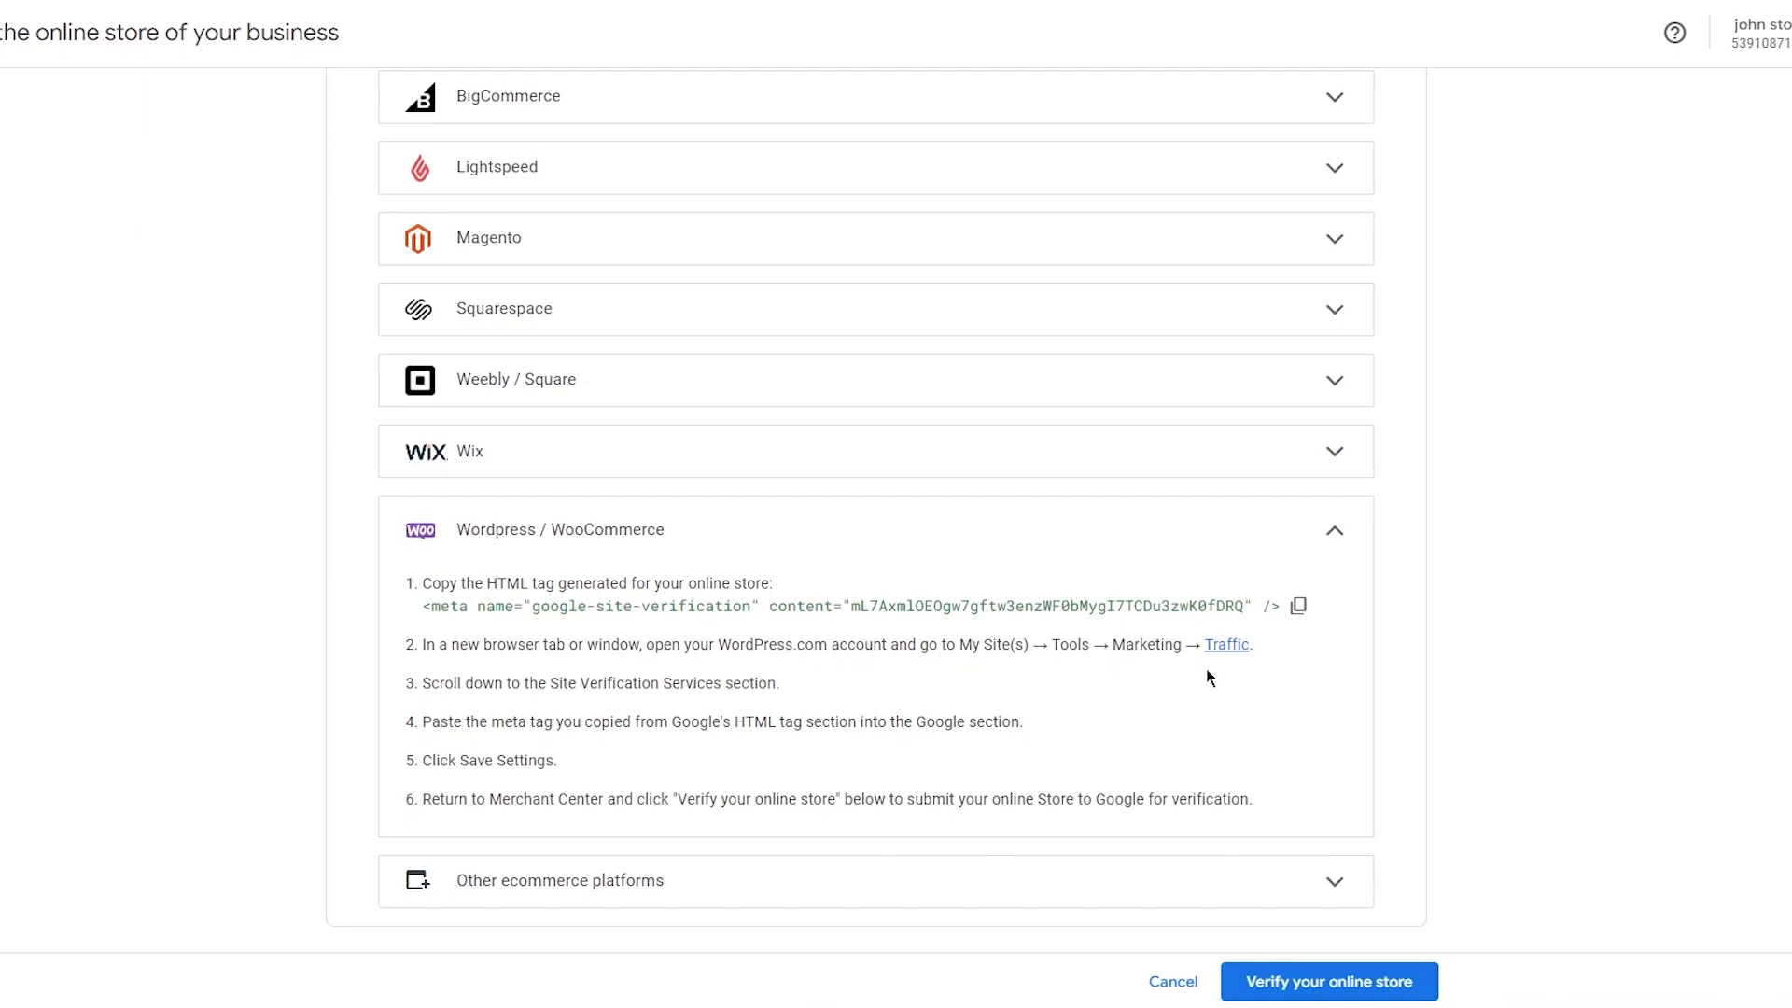
pyautogui.click(1297, 606)
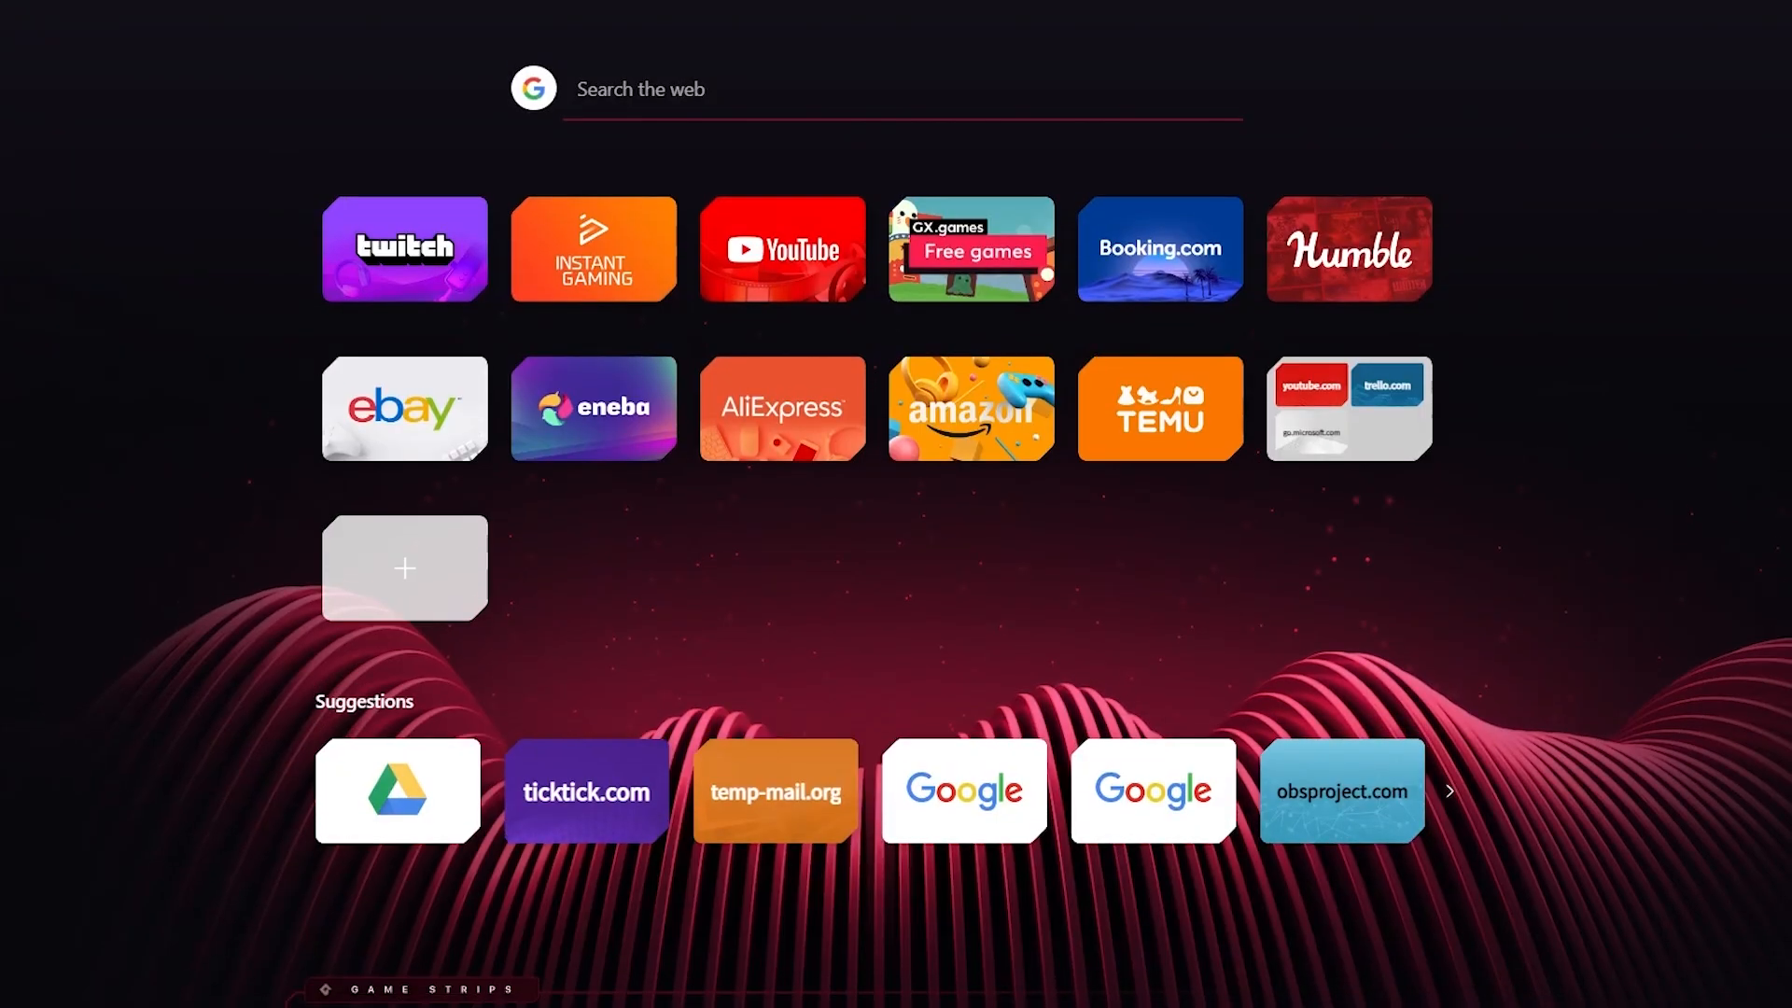
# Open the WordPress site dashboard in a new browser tab.
pyautogui.write('word')
pyautogui.press('Return')
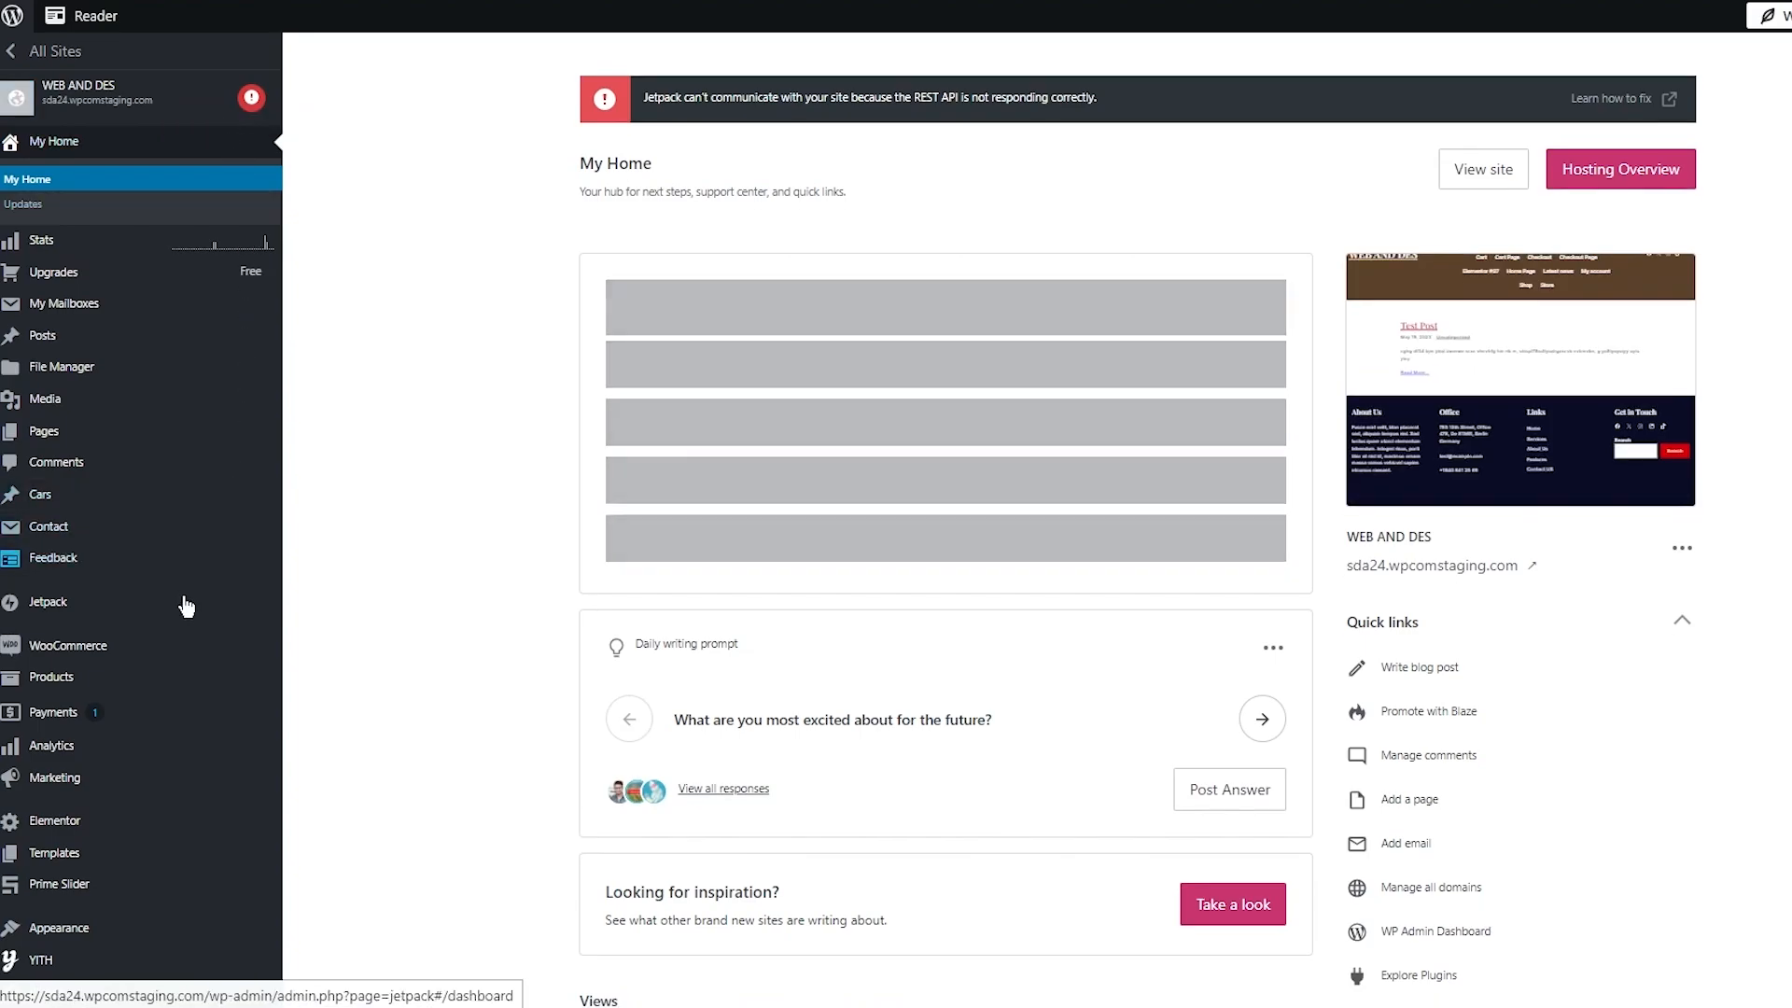
pyautogui.scroll(-10, 186, 607)
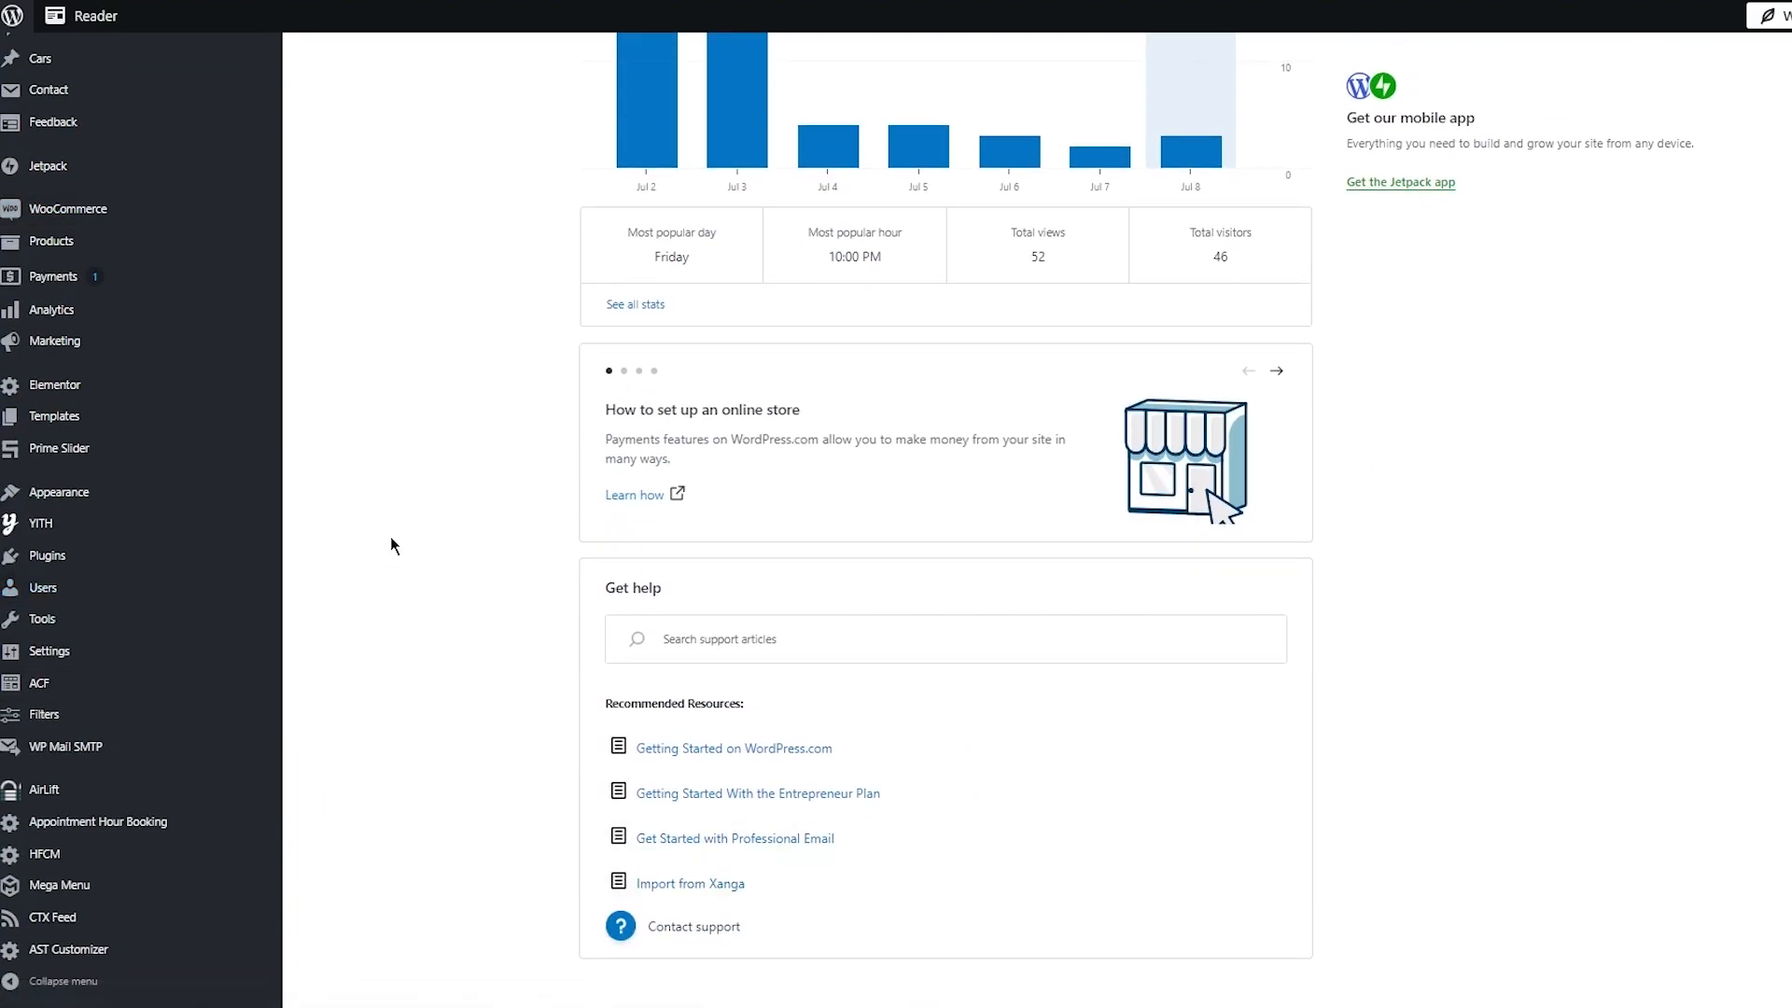
pyautogui.scroll(10, 389, 523)
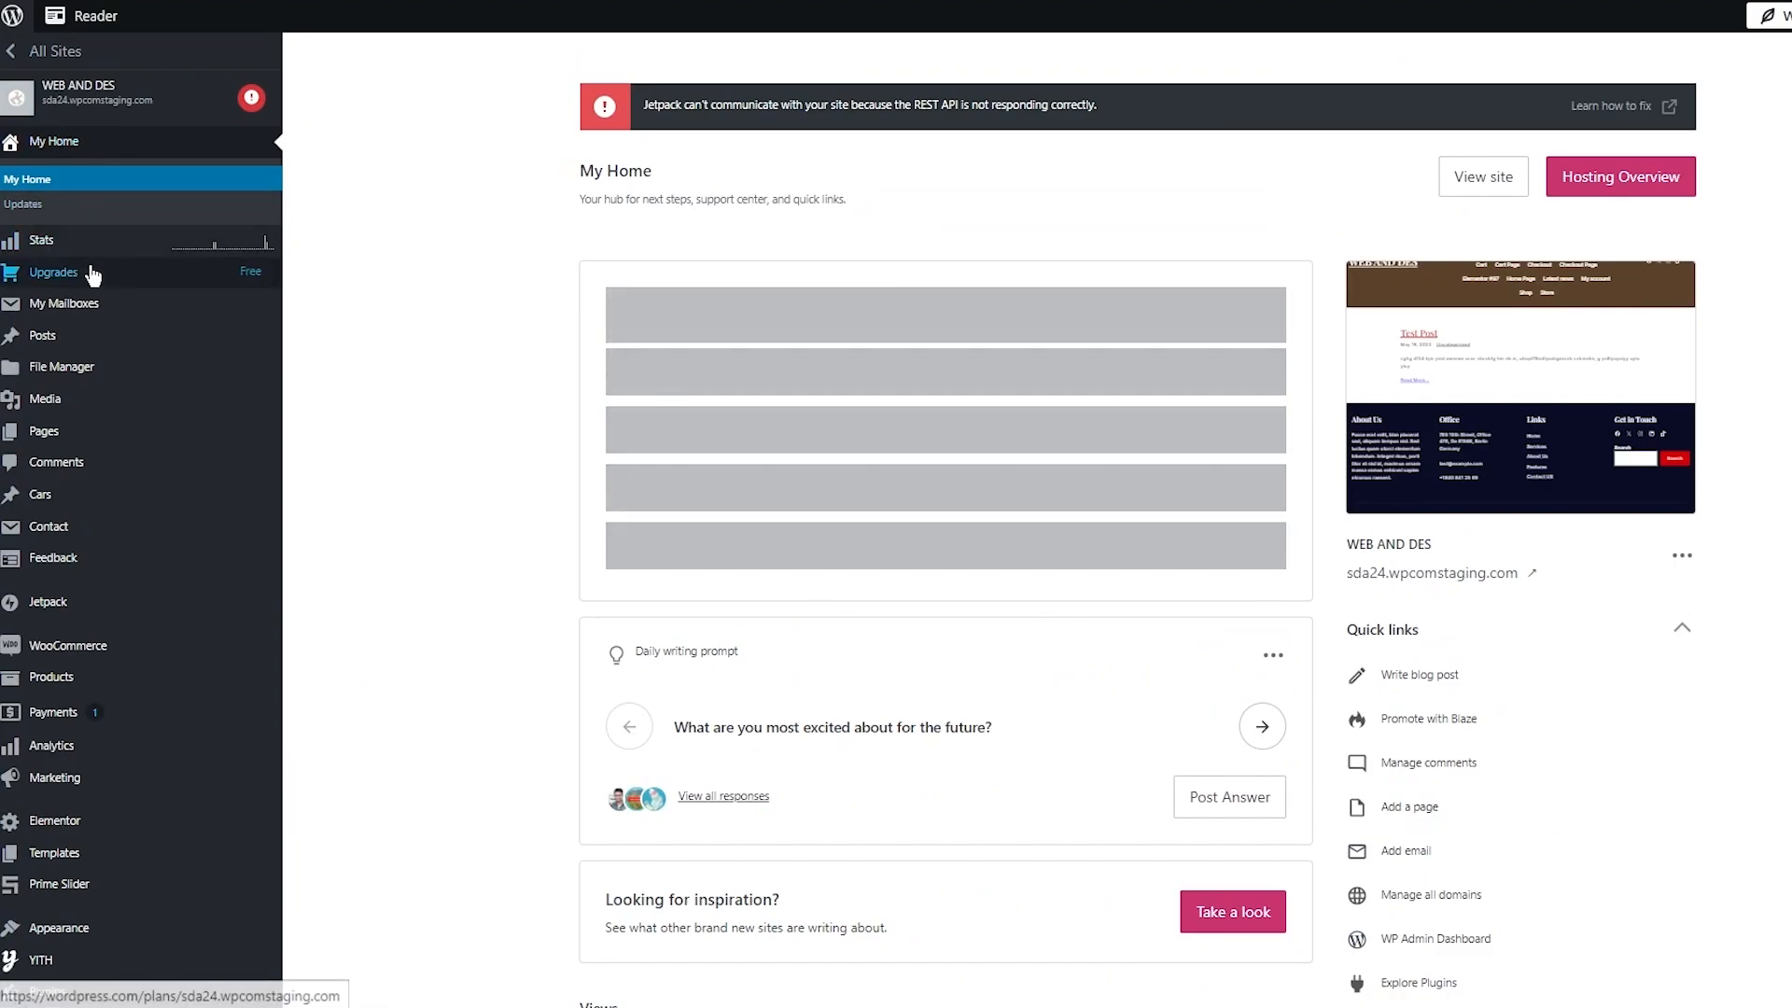
pyautogui.moveTo(92, 273)
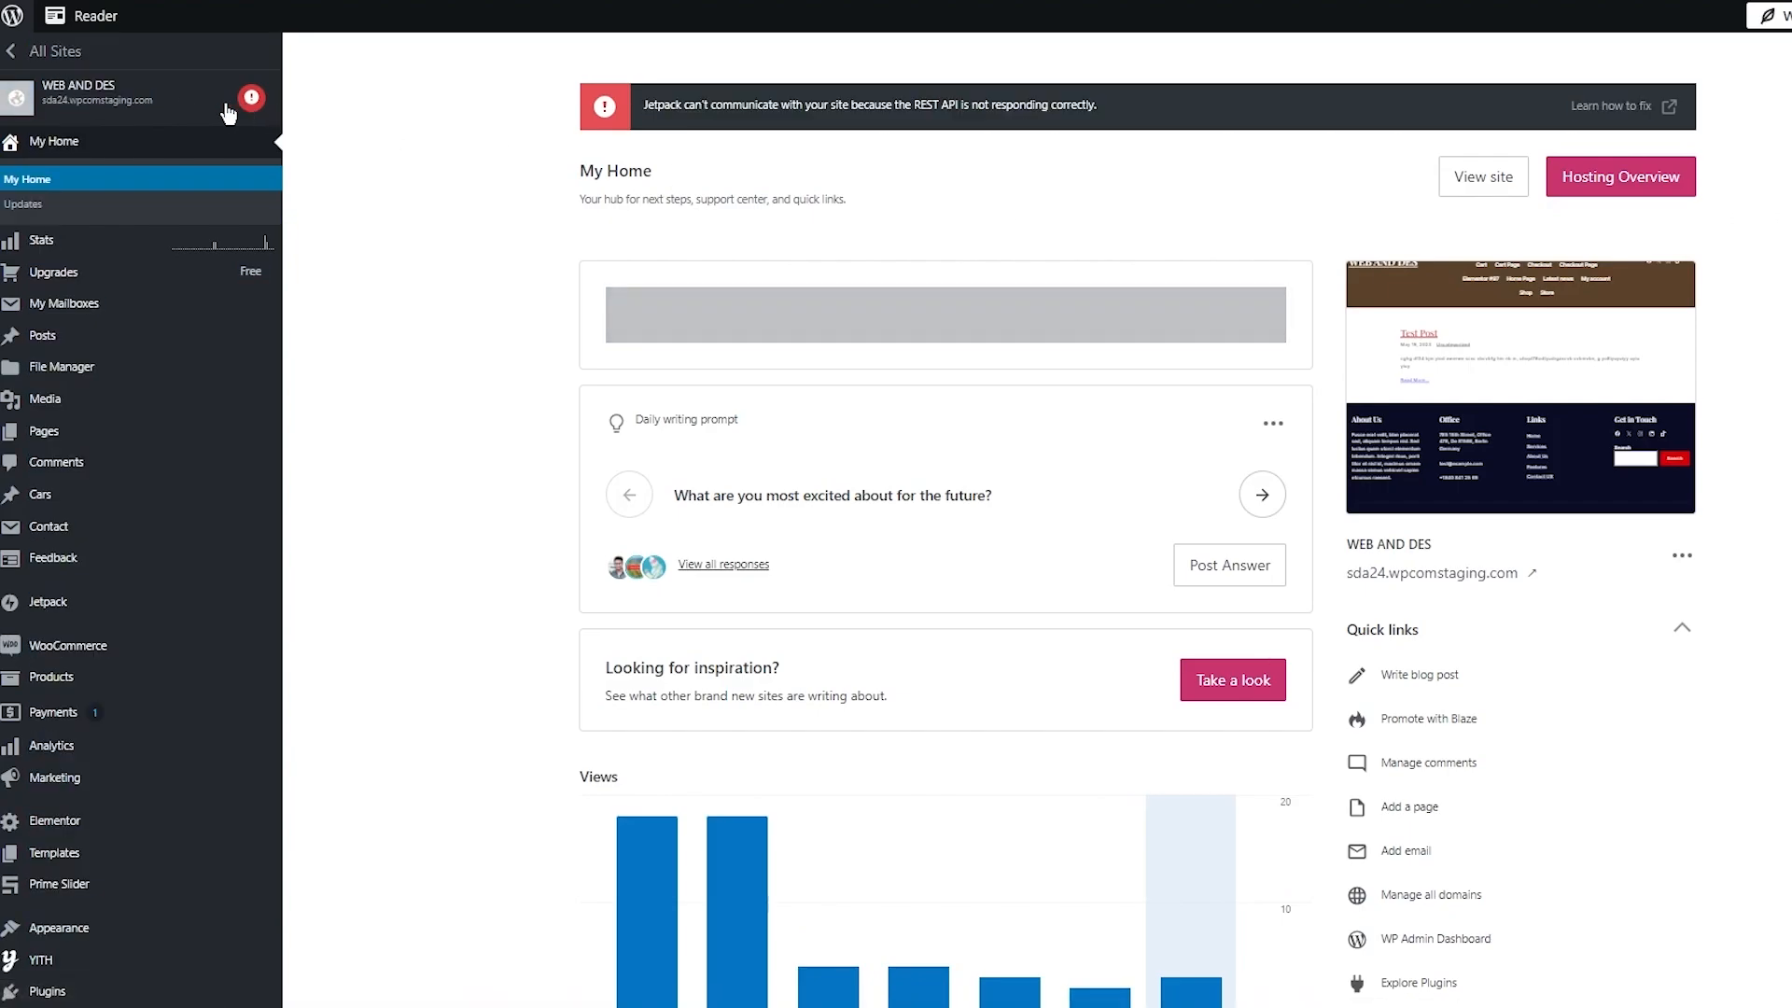
pyautogui.click(183, 103)
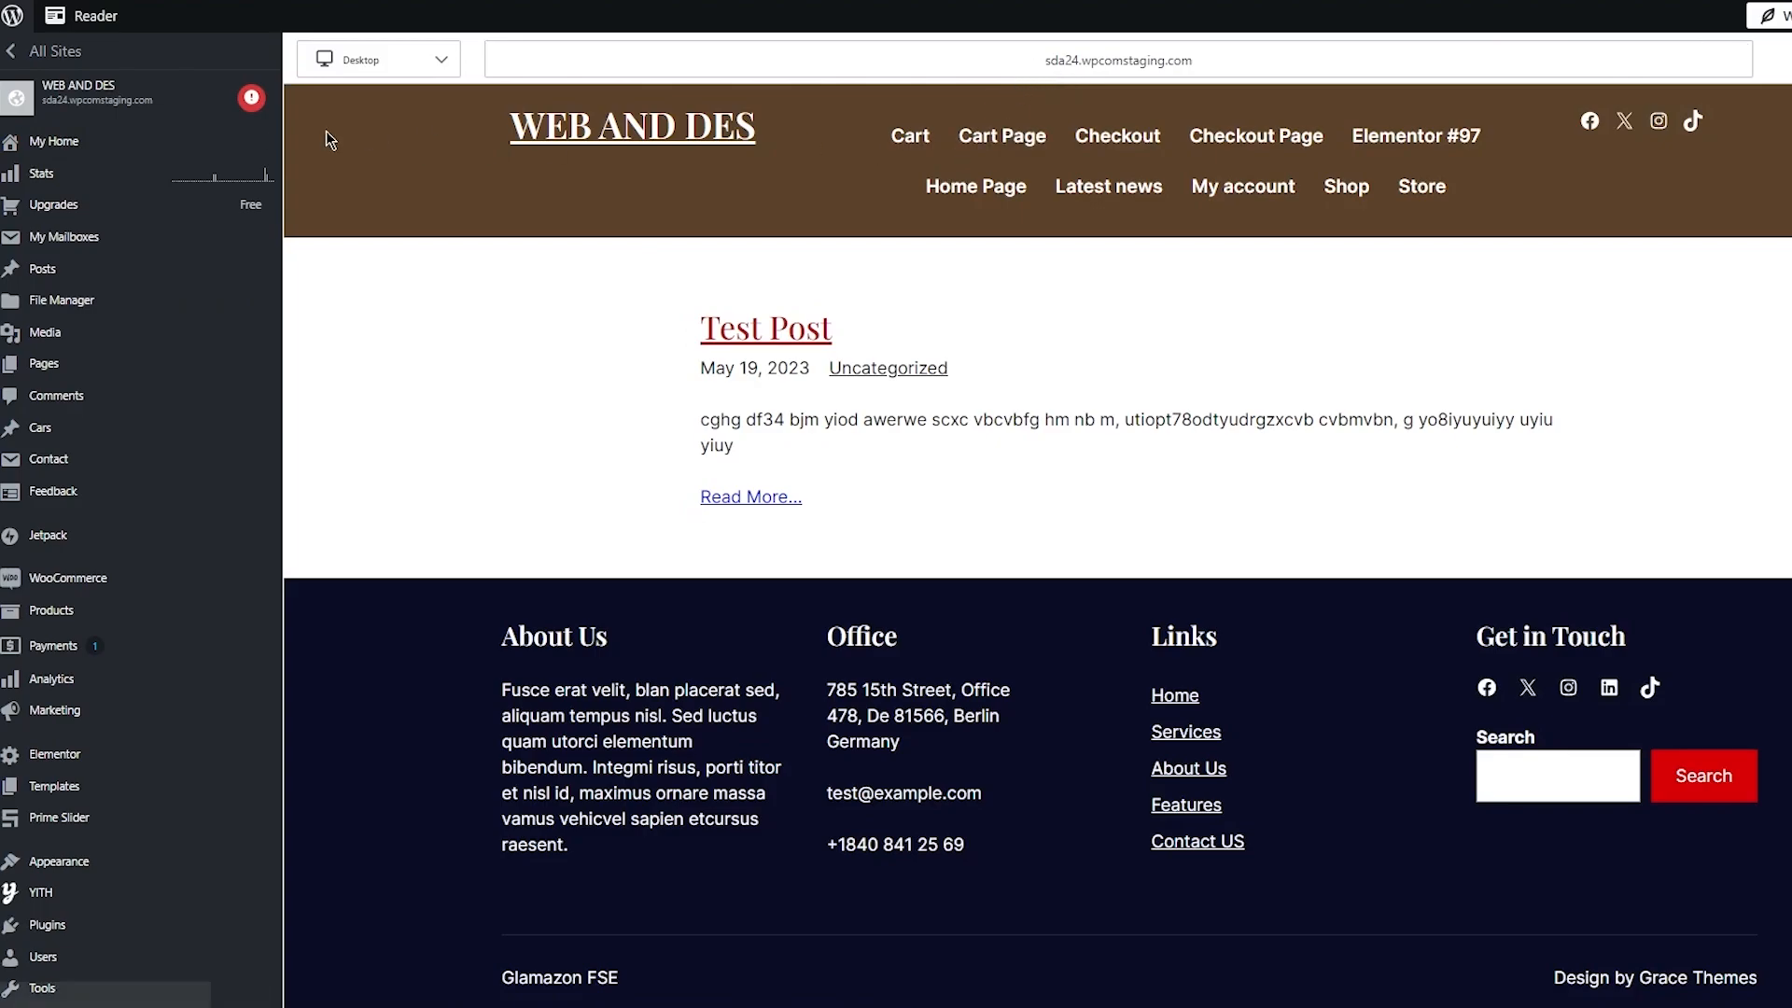
pyautogui.click(116, 163)
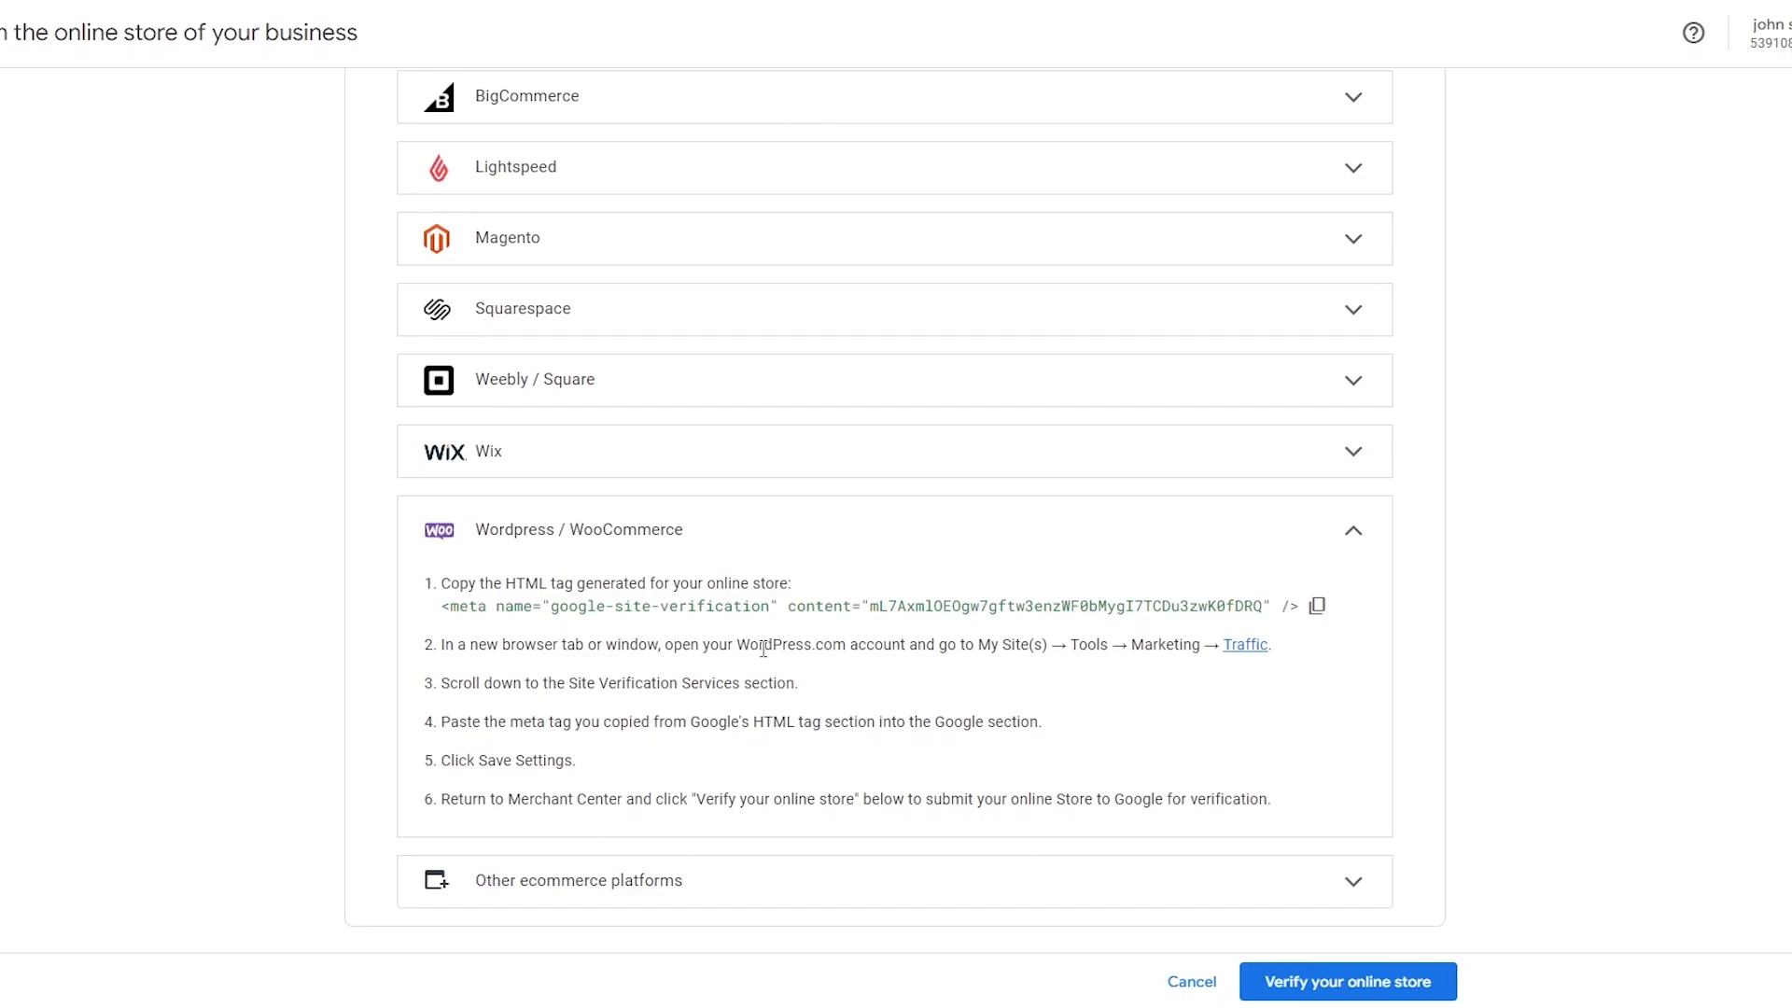
# Paste the copied Google site verification tag into the Google field of the site's Traffic verification services and save the settings.
pyautogui.moveTo(763, 649); pyautogui.dragTo(980, 648)
pyautogui.click(1165, 704)
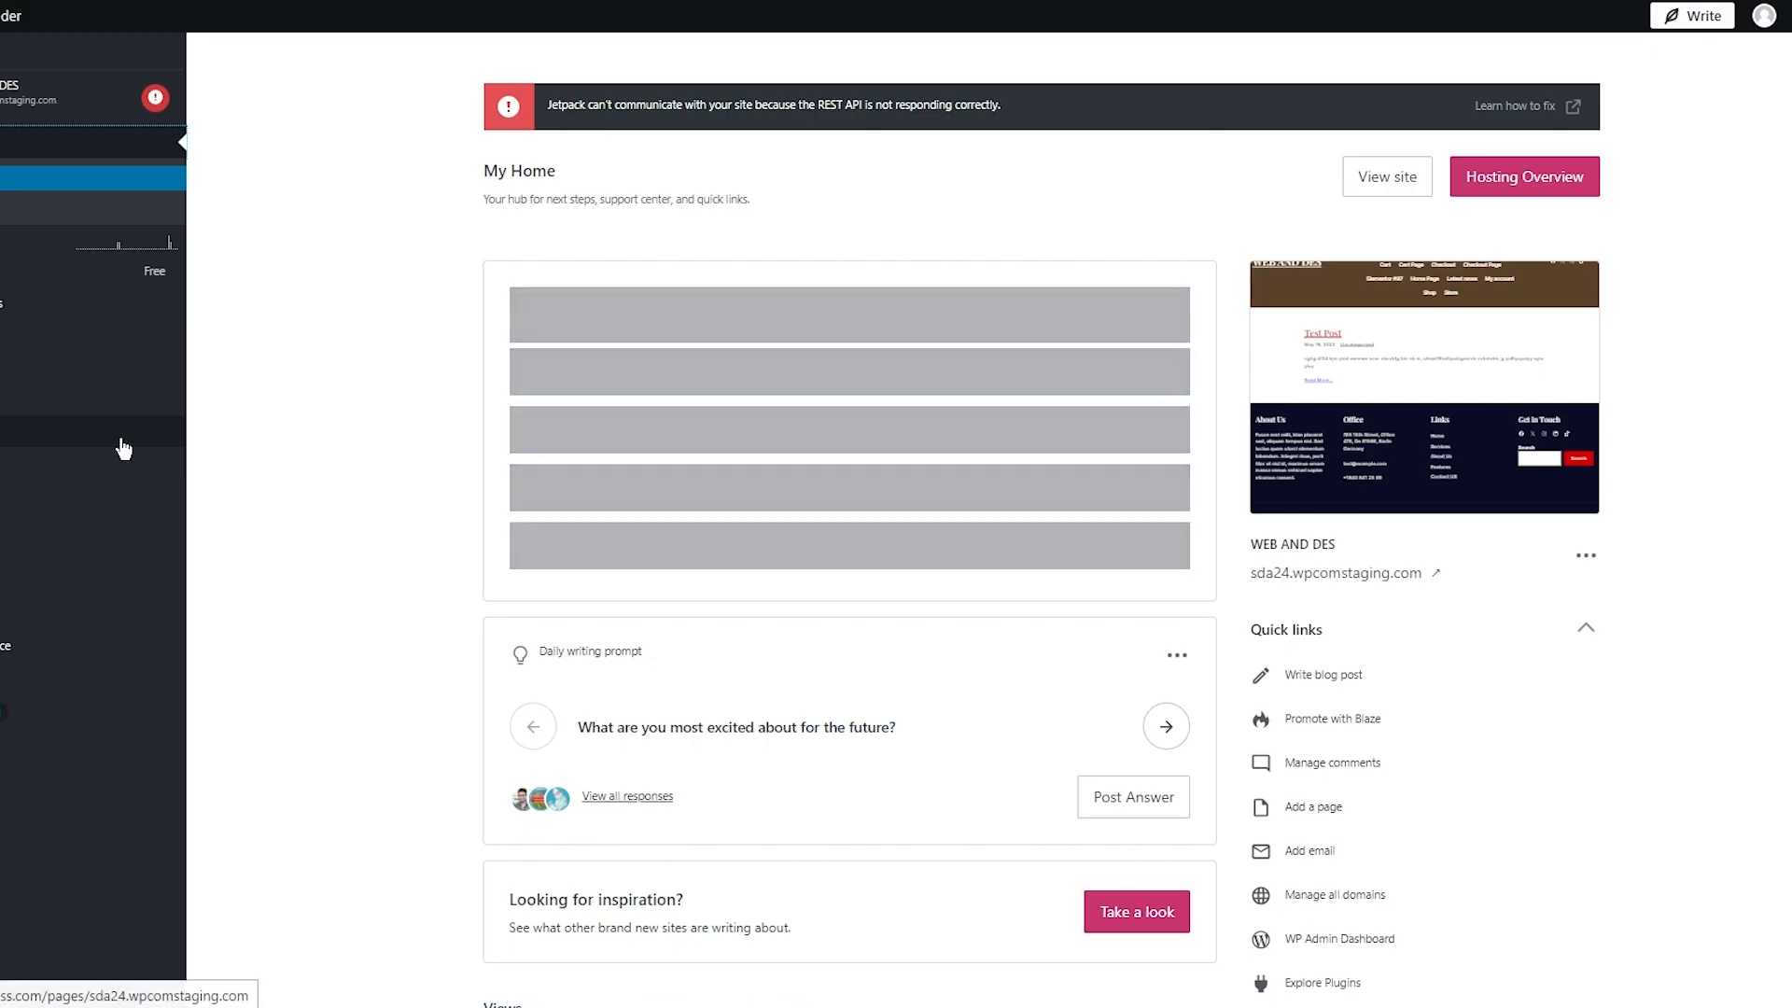
pyautogui.moveTo(122, 448)
pyautogui.scroll(-3, 125, 383)
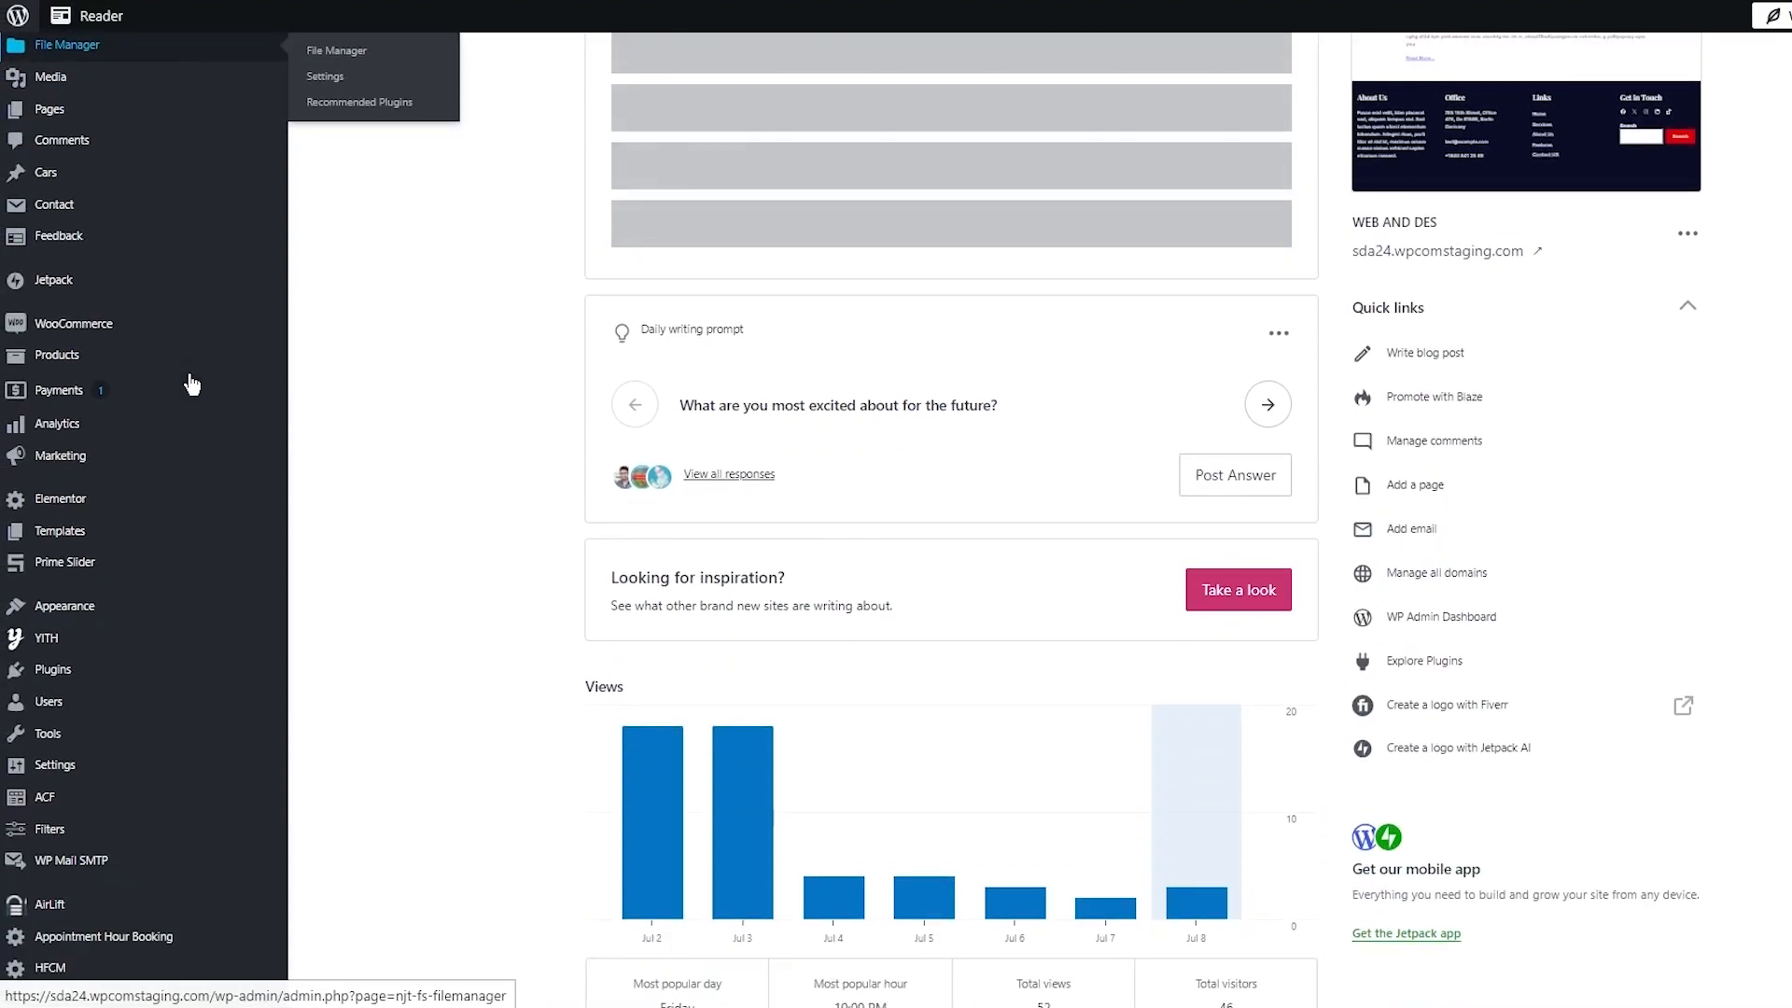
pyautogui.moveTo(143, 732)
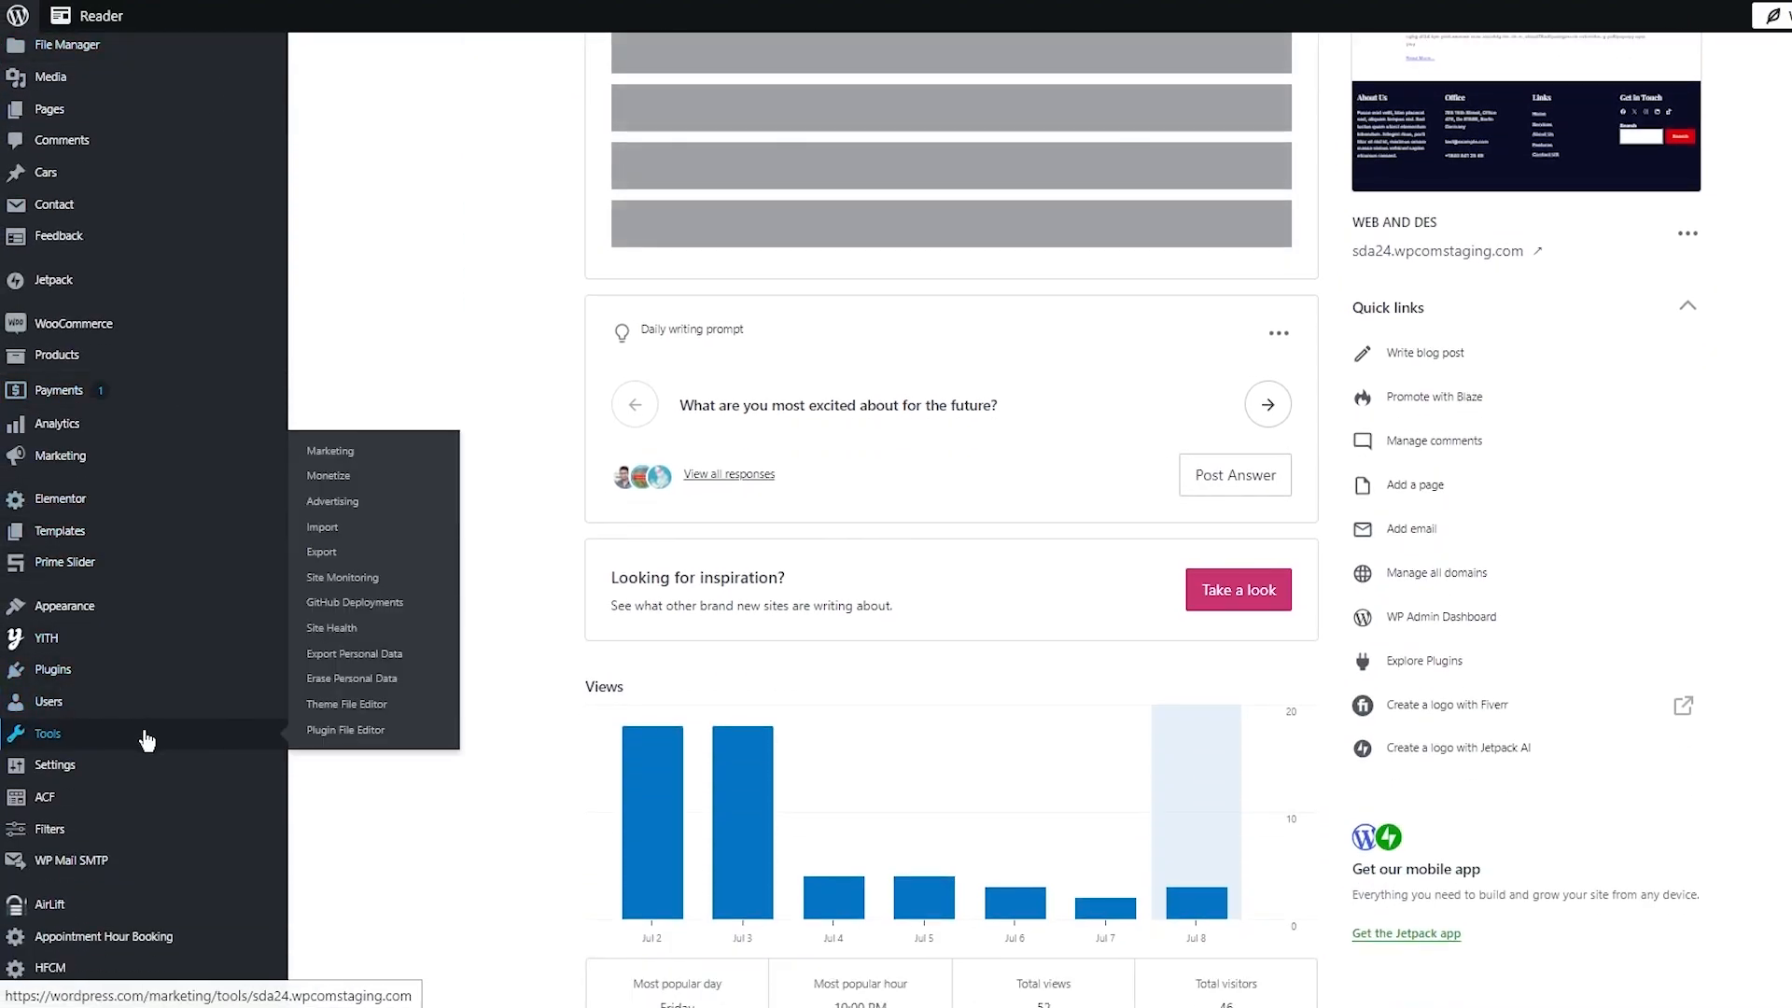
pyautogui.click(329, 452)
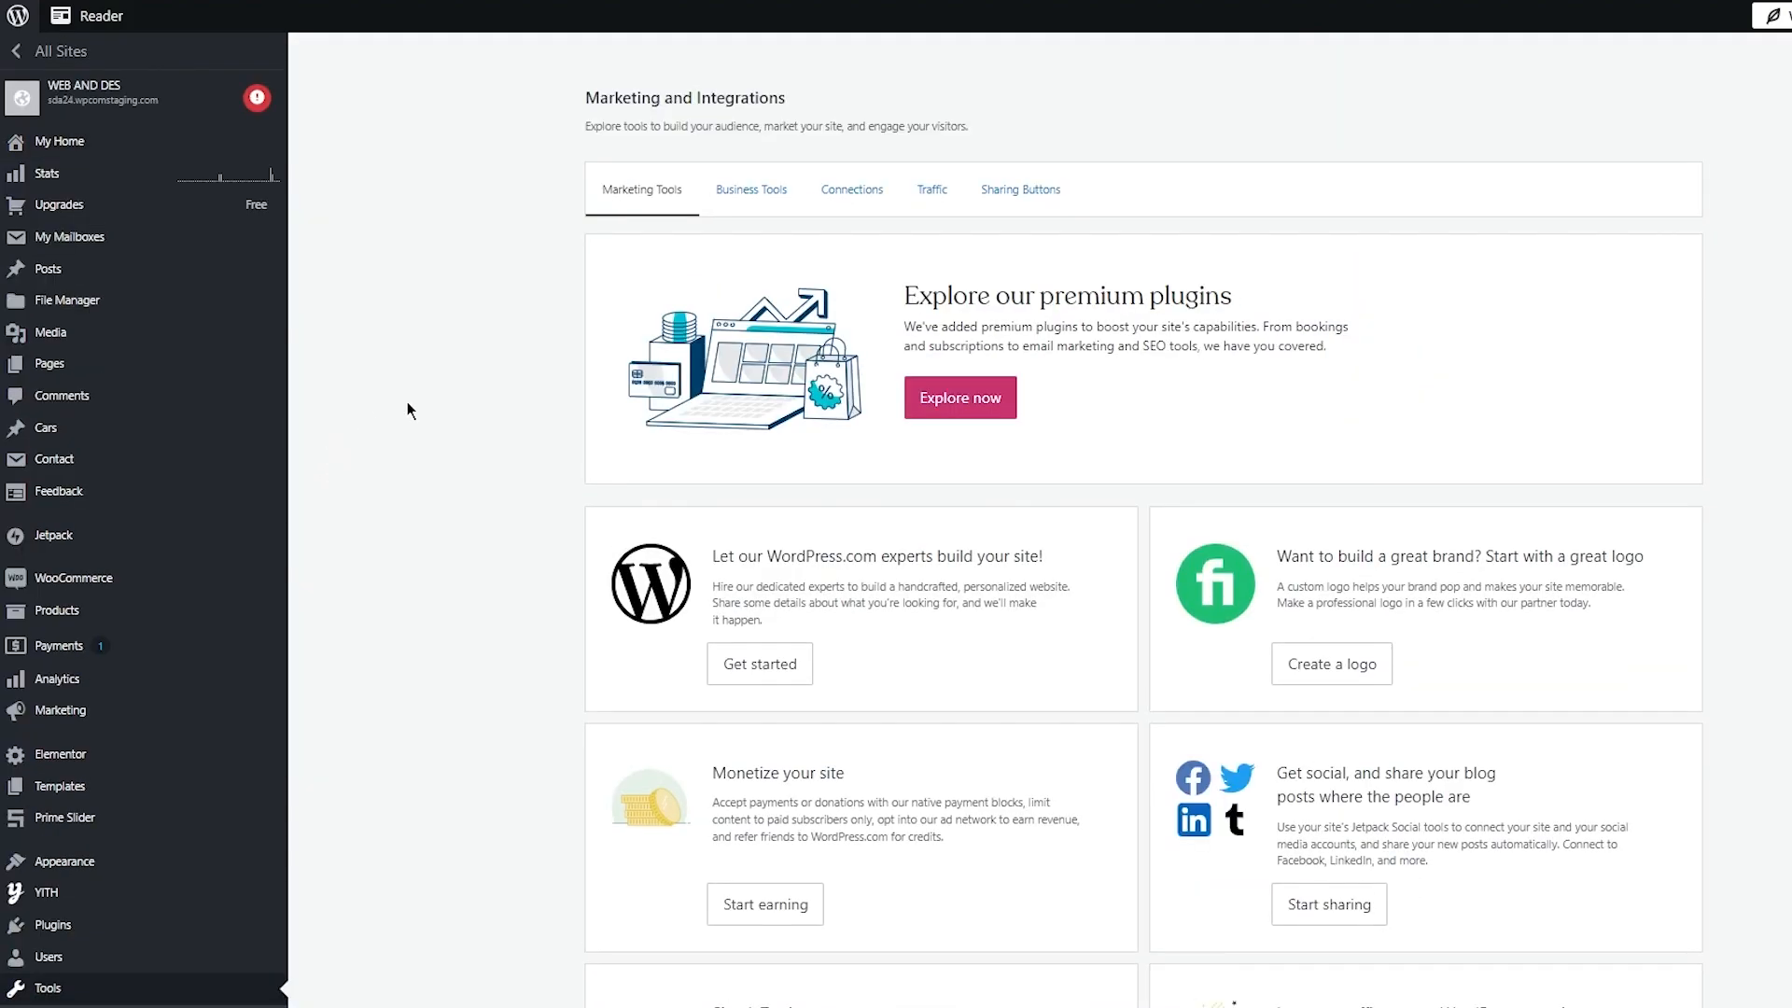
pyautogui.click(936, 192)
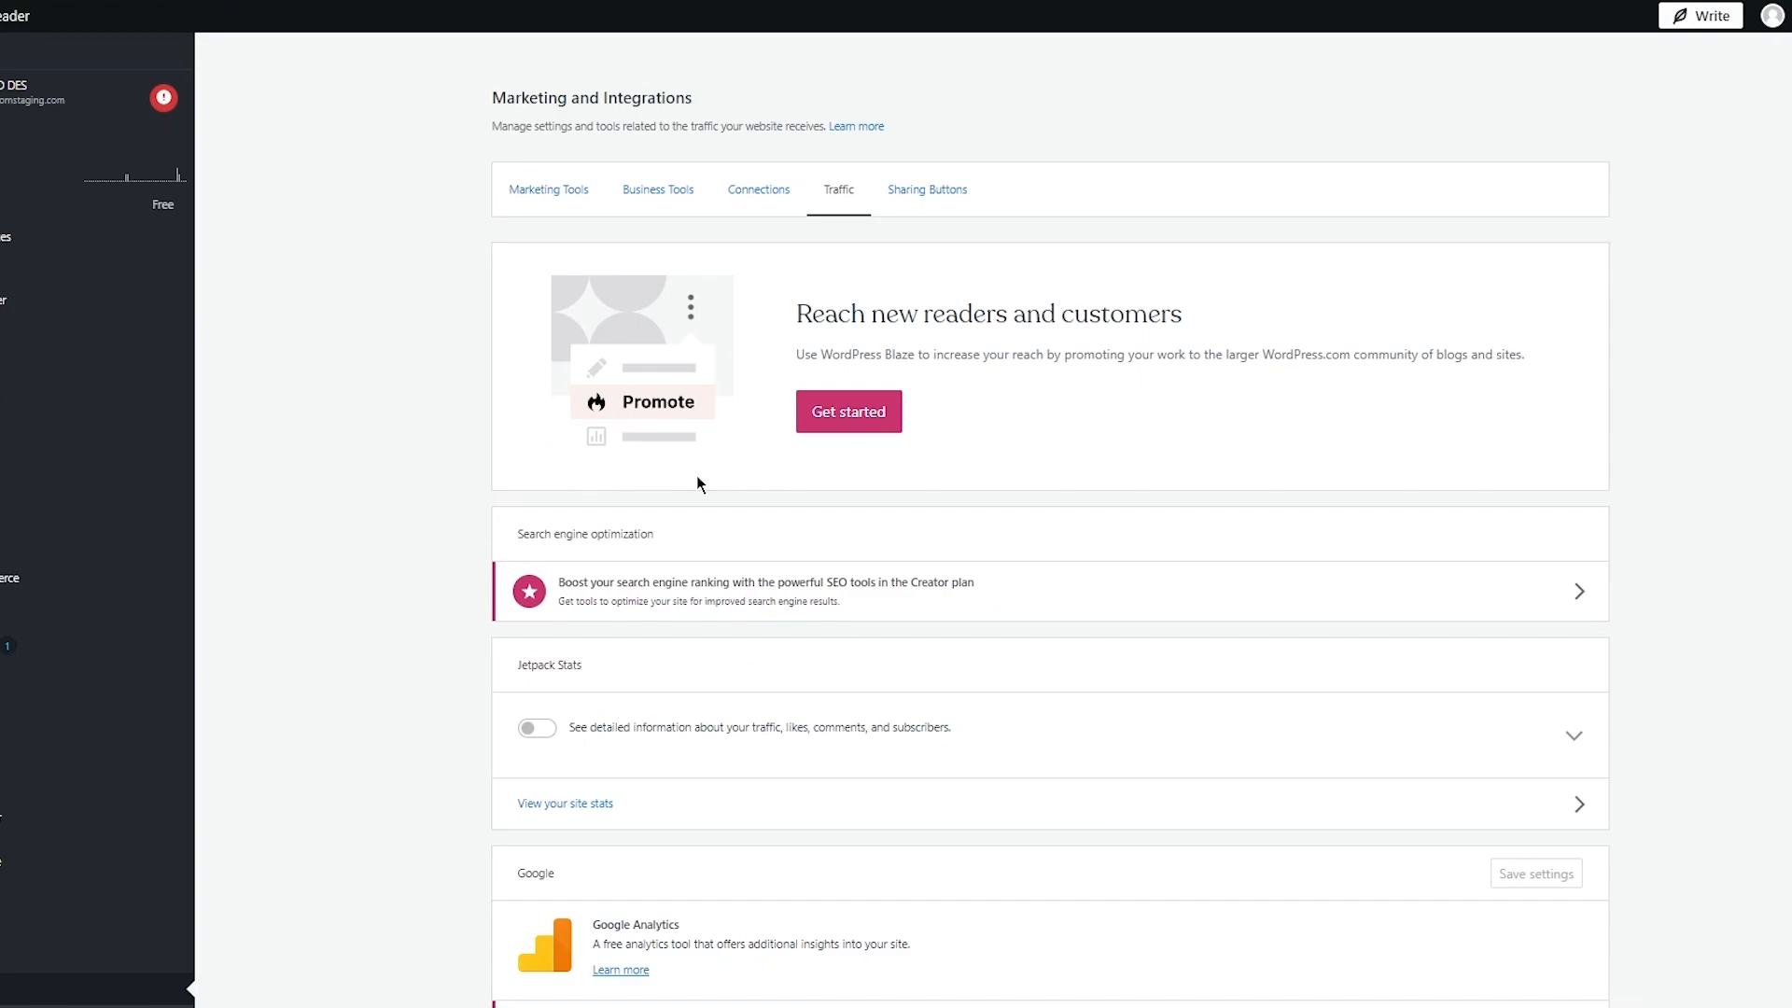
pyautogui.scroll(-10, 696, 474)
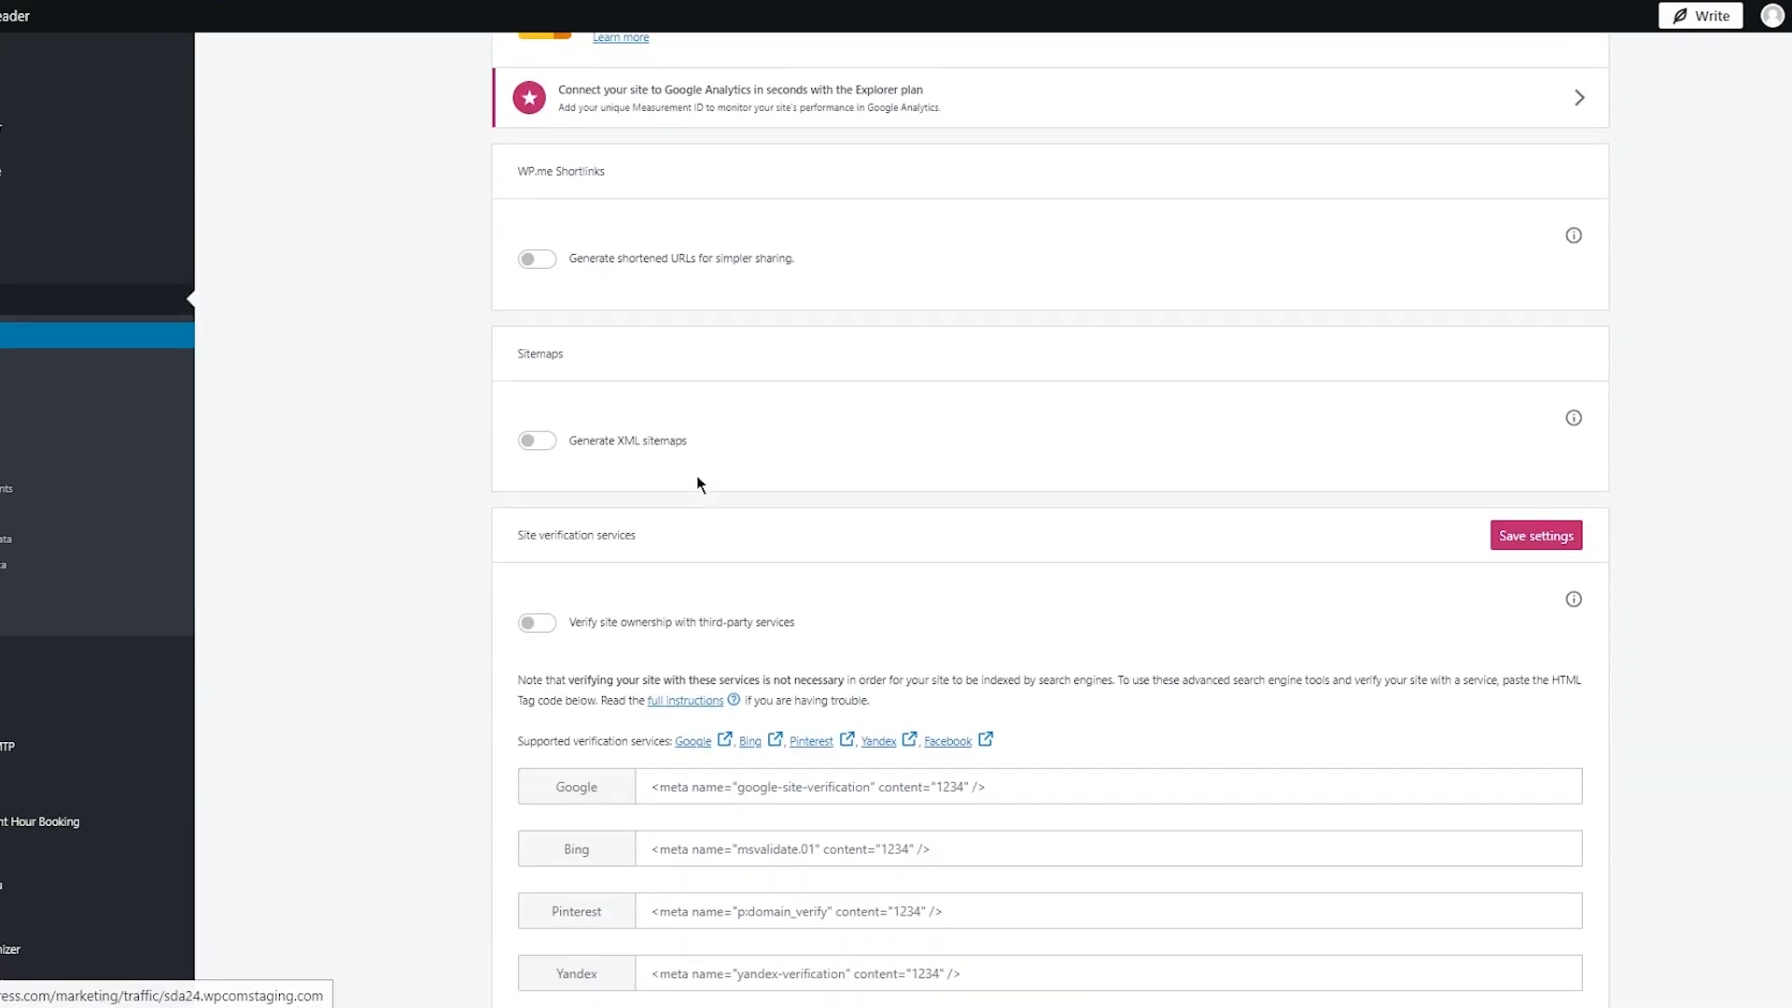
pyautogui.scroll(-1, 696, 476)
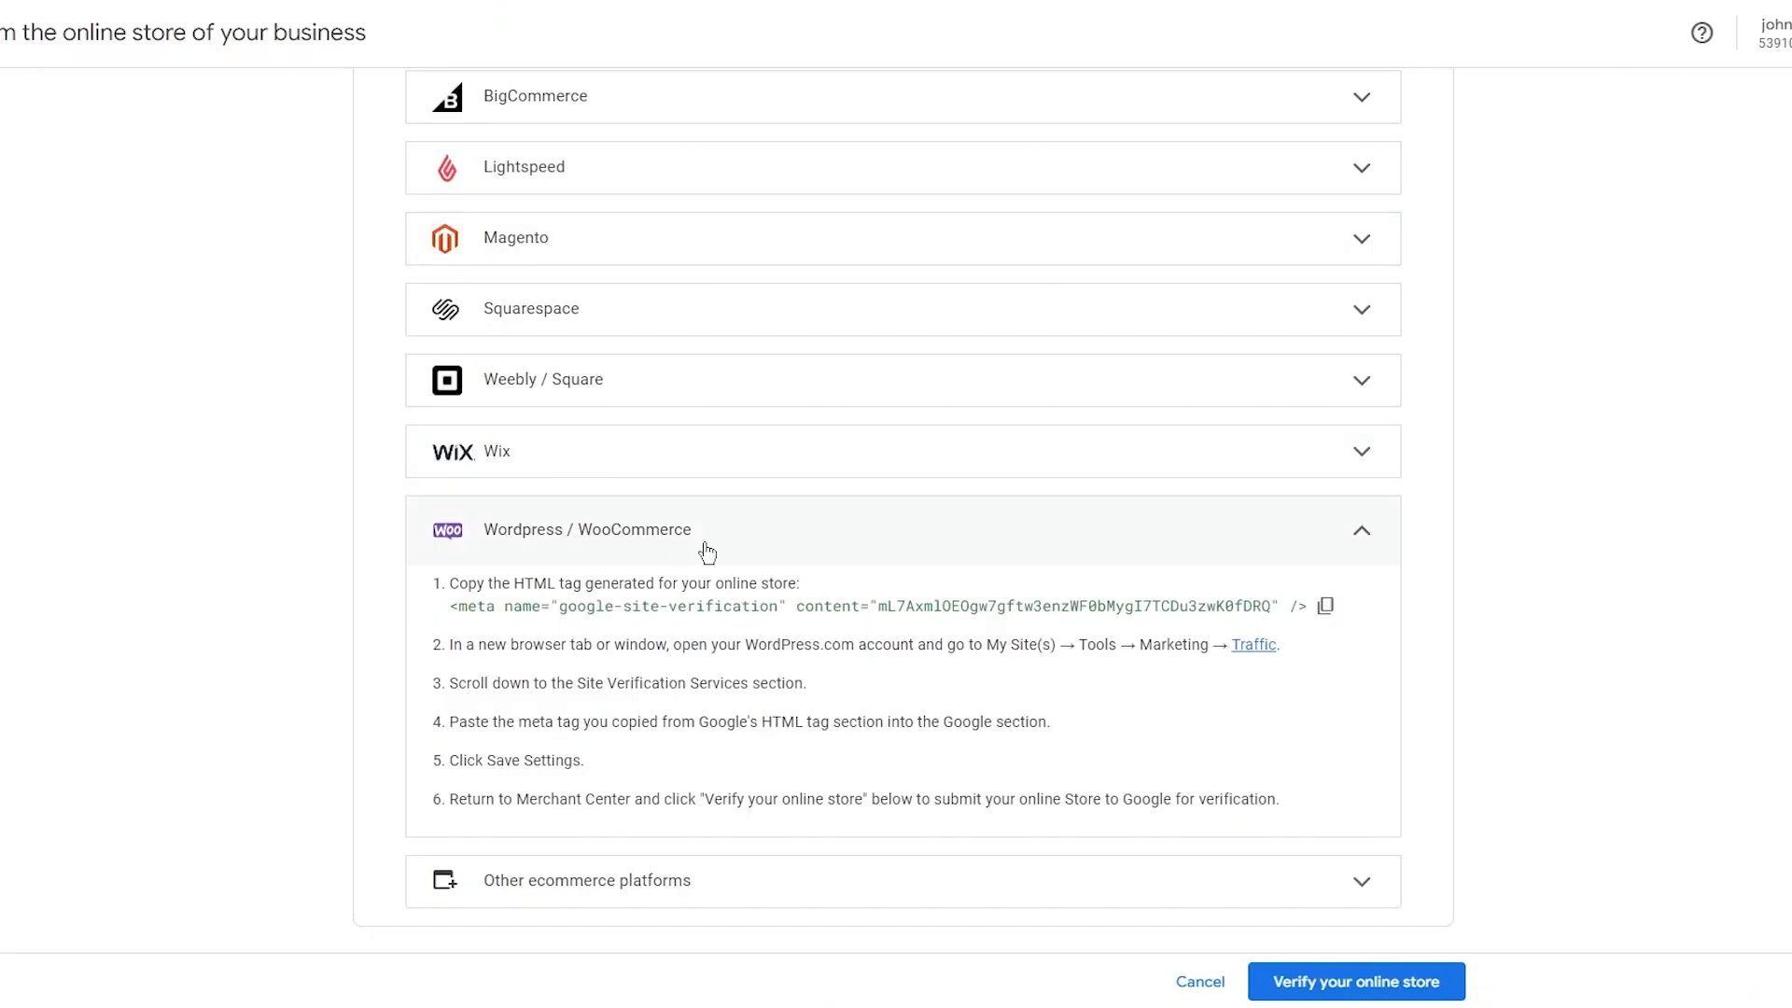
pyautogui.click(1329, 612)
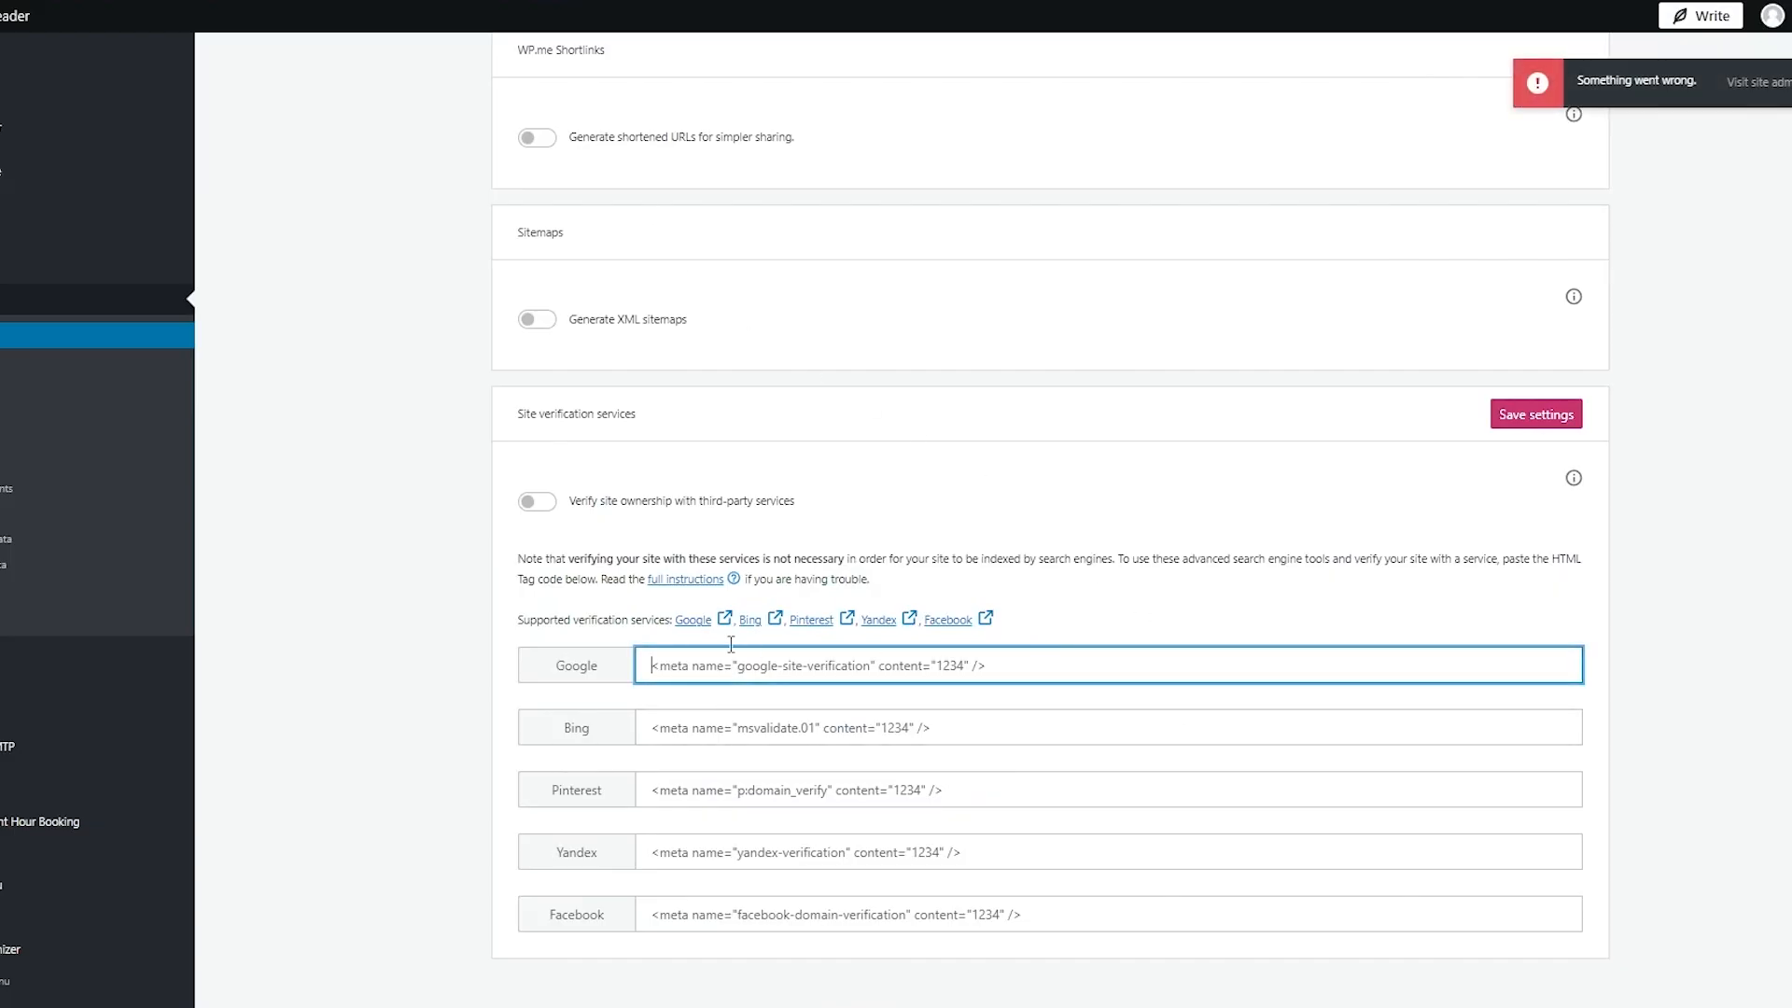
pyautogui.hotkey('ctrl', 'v')
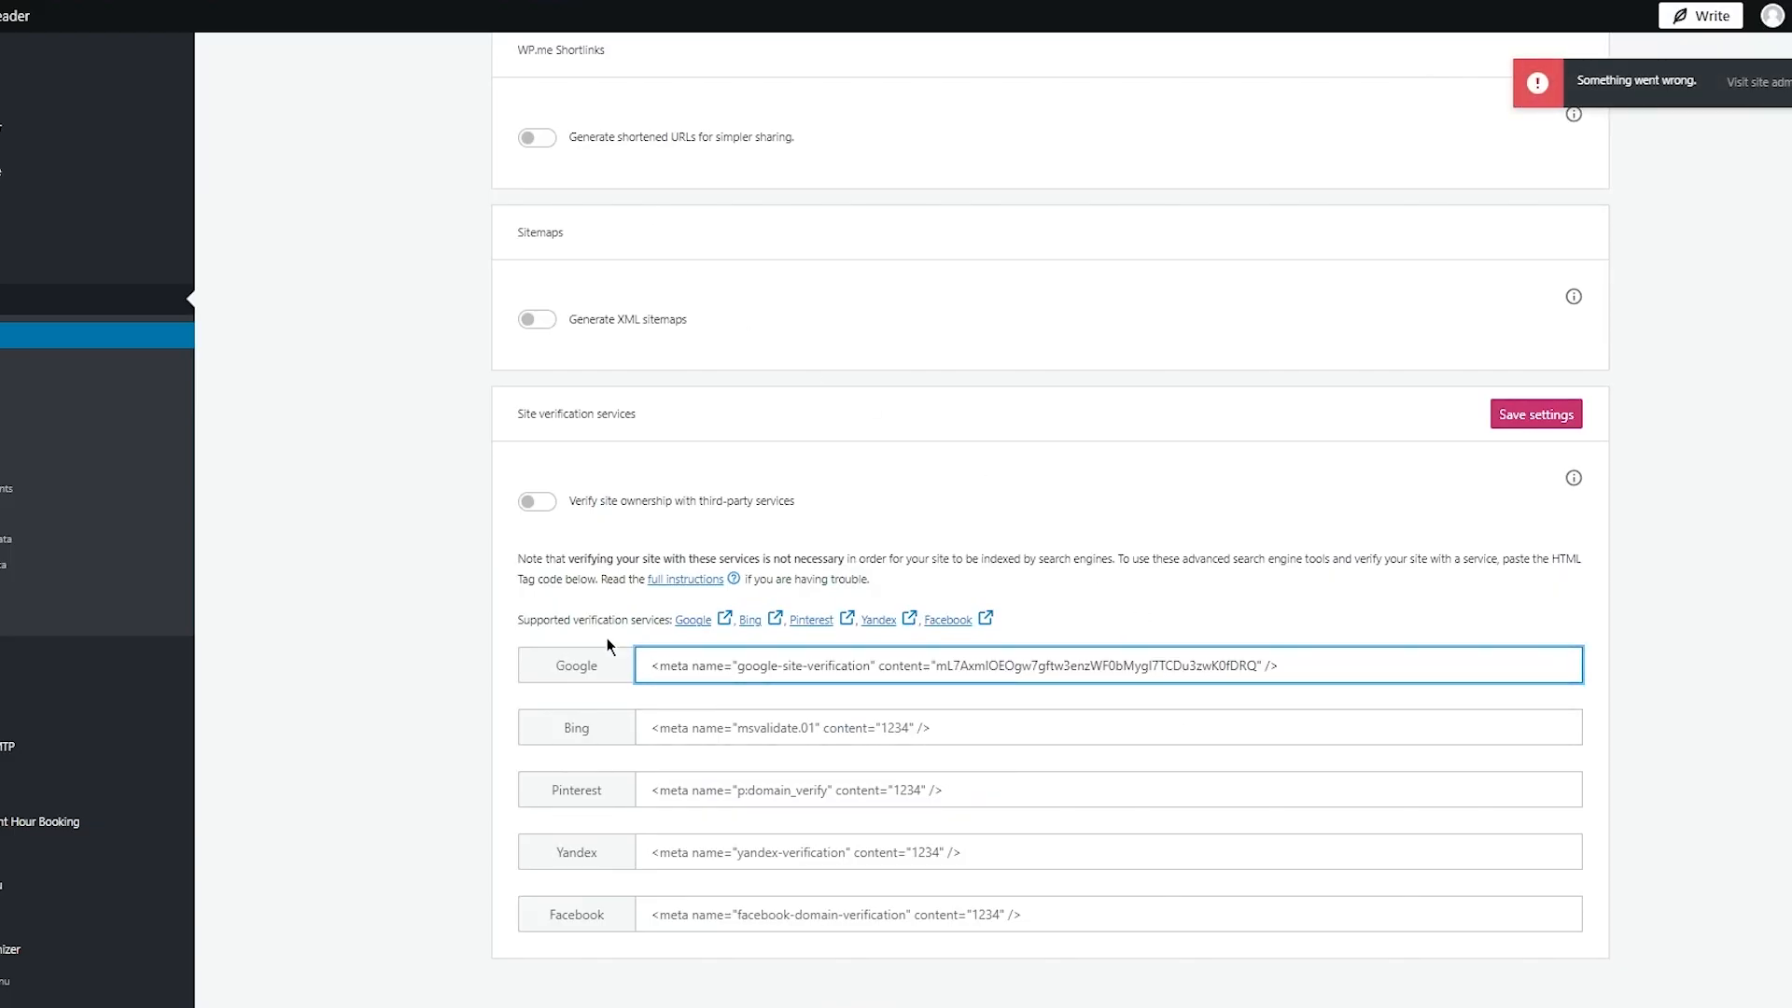
pyautogui.click(1530, 414)
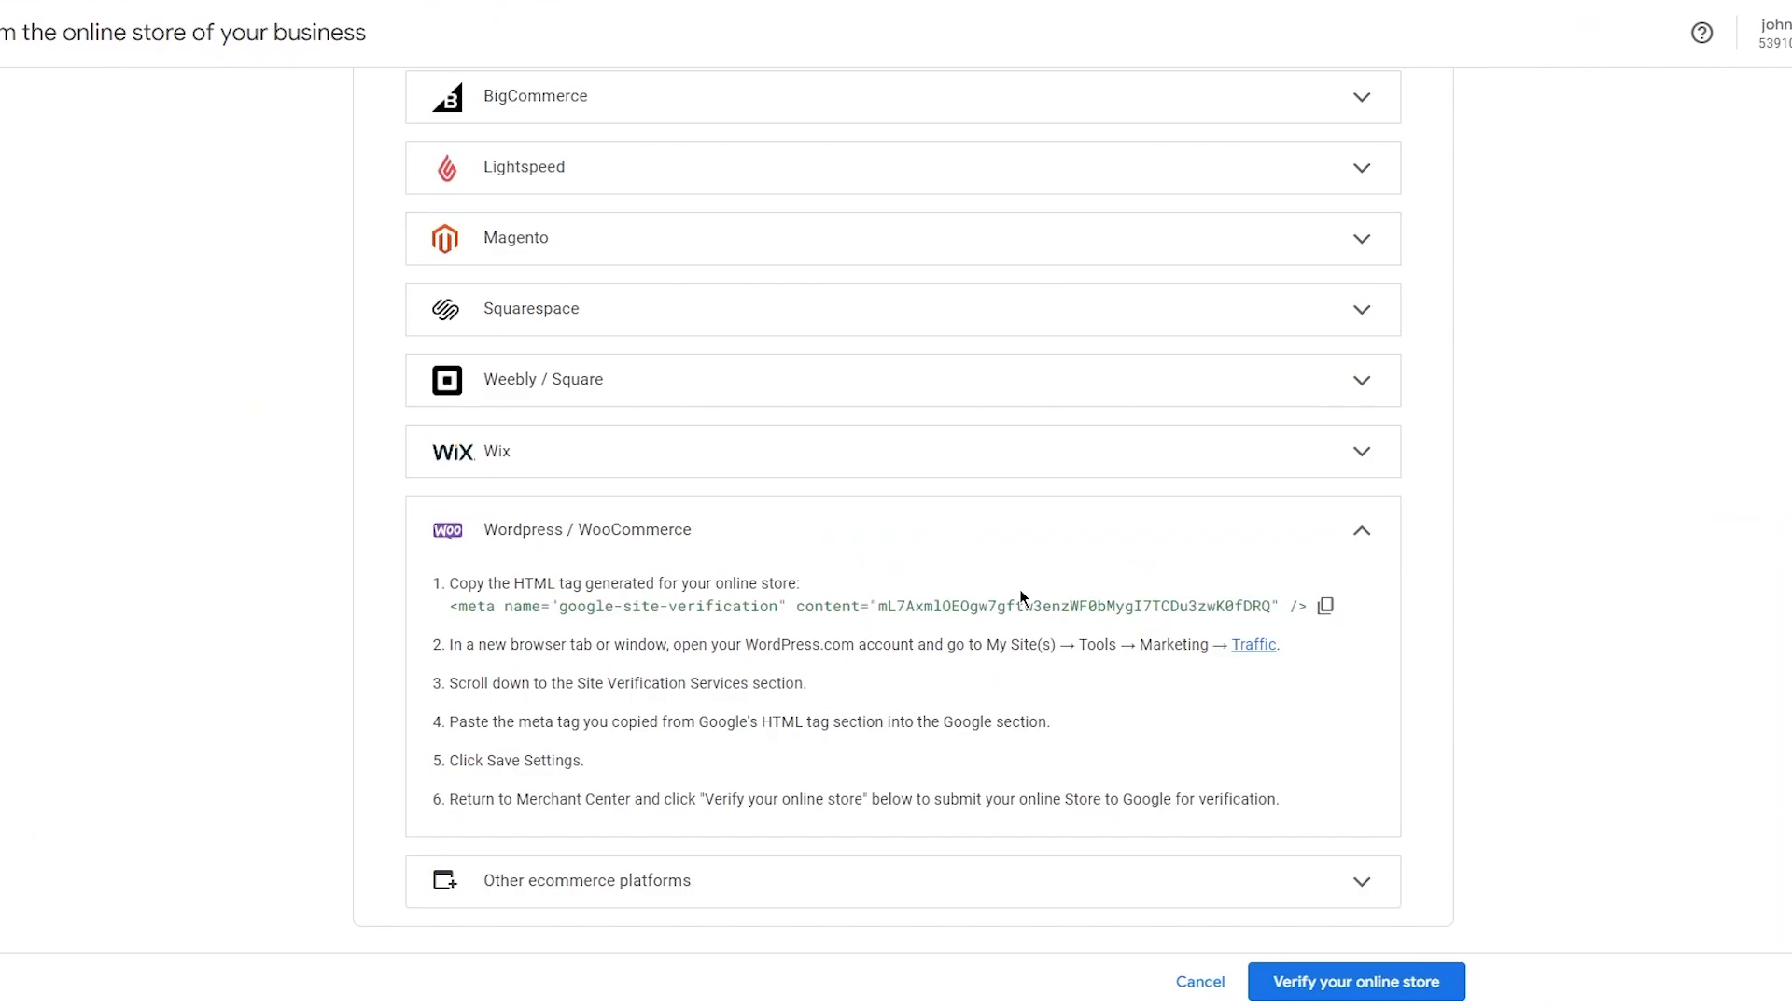
# Submit the online store for verification and continue with the confirmed store URL.
pyautogui.click(1334, 979)
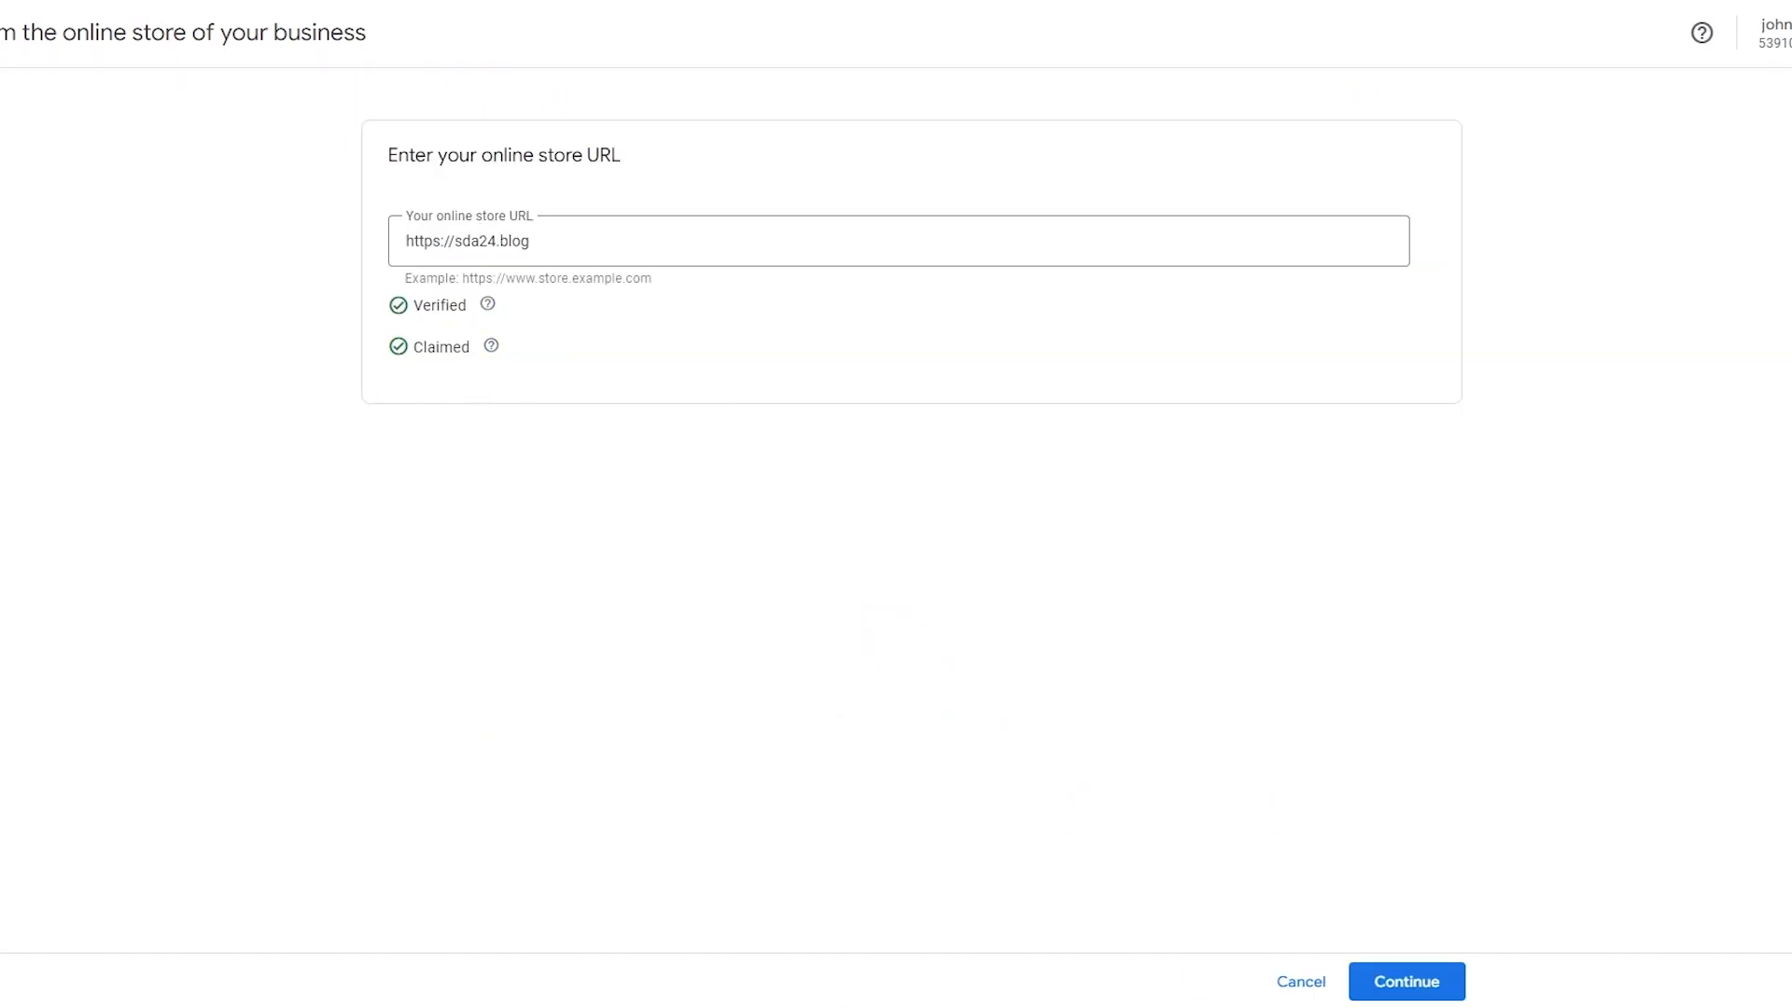
pyautogui.click(1406, 981)
pyautogui.click(1402, 976)
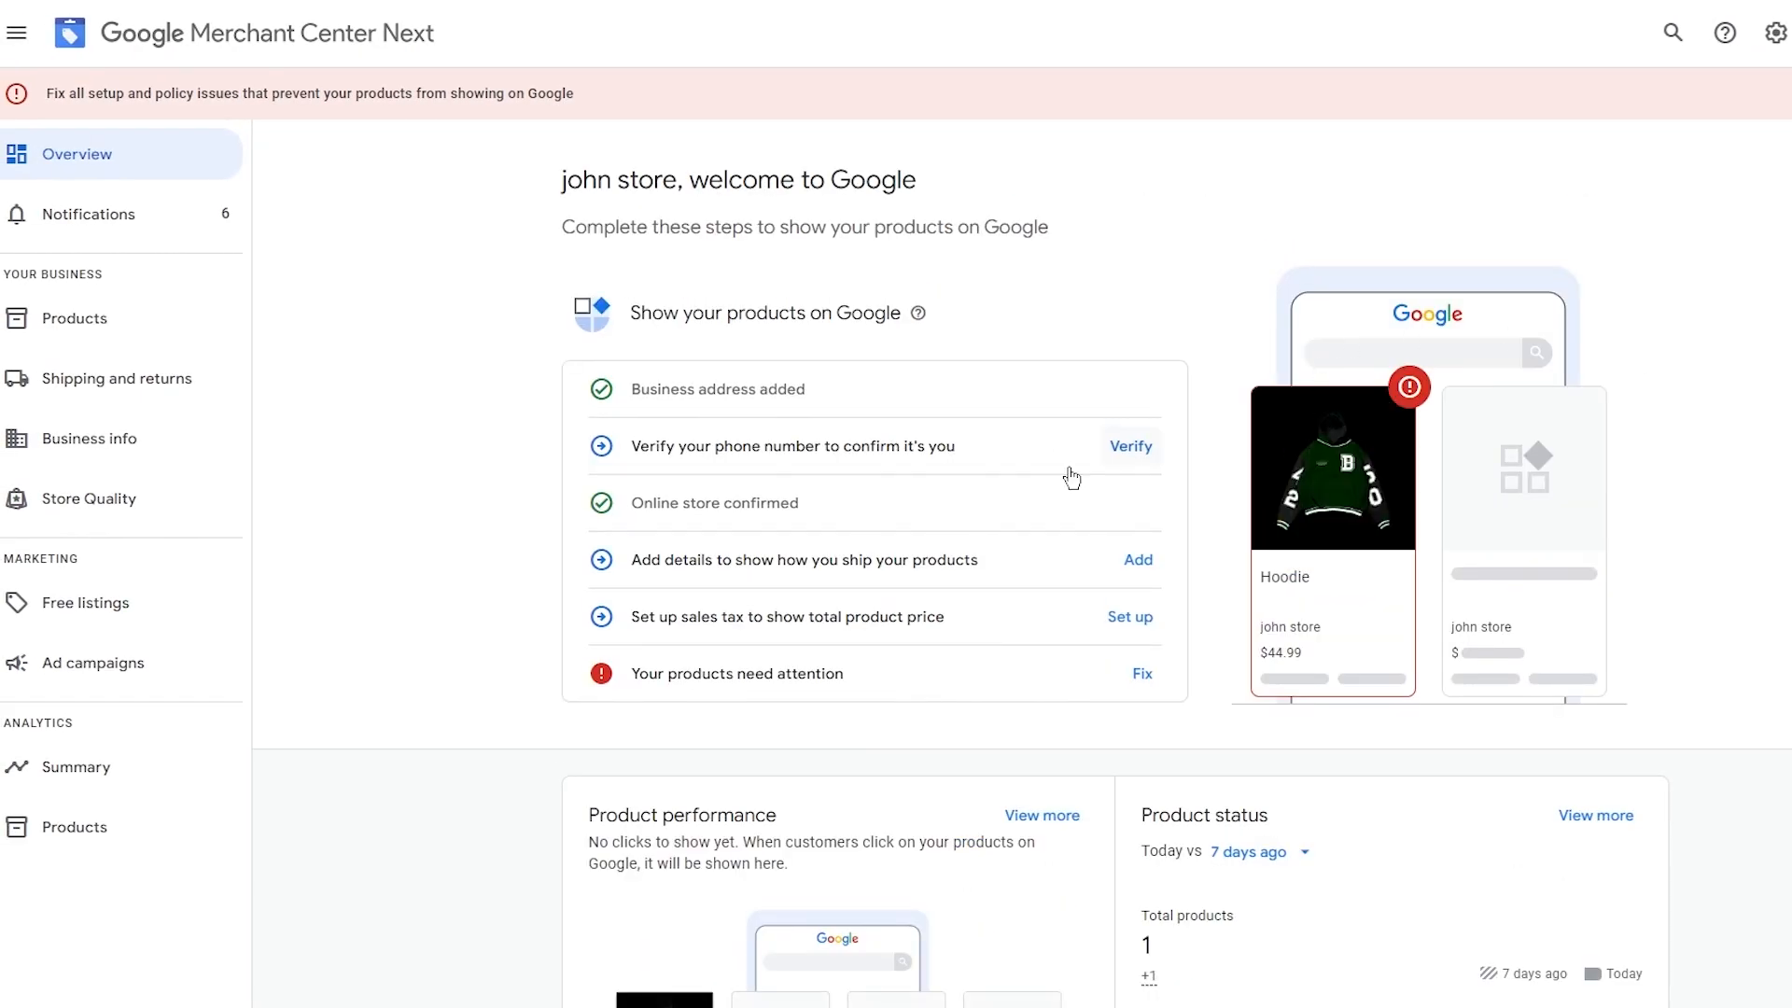
# Check the products needing attention, then open Ad campaigns and start setting up advertising on Google.
pyautogui.click(1139, 670)
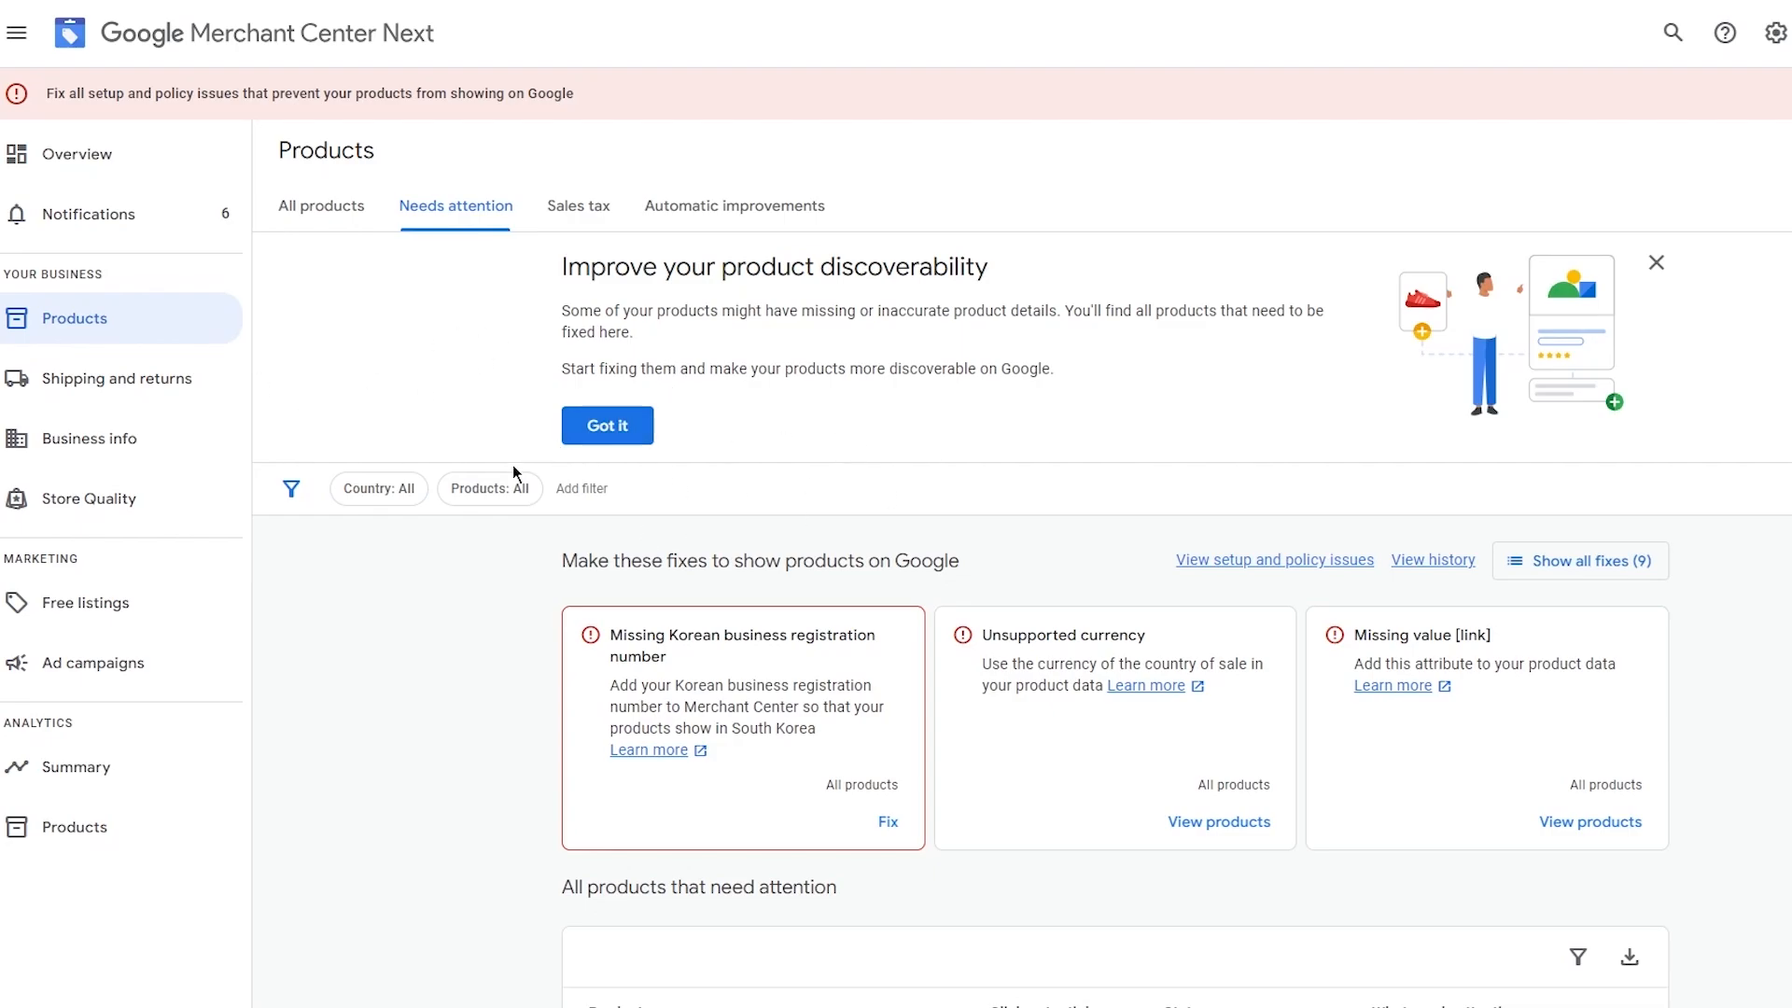
pyautogui.click(84, 666)
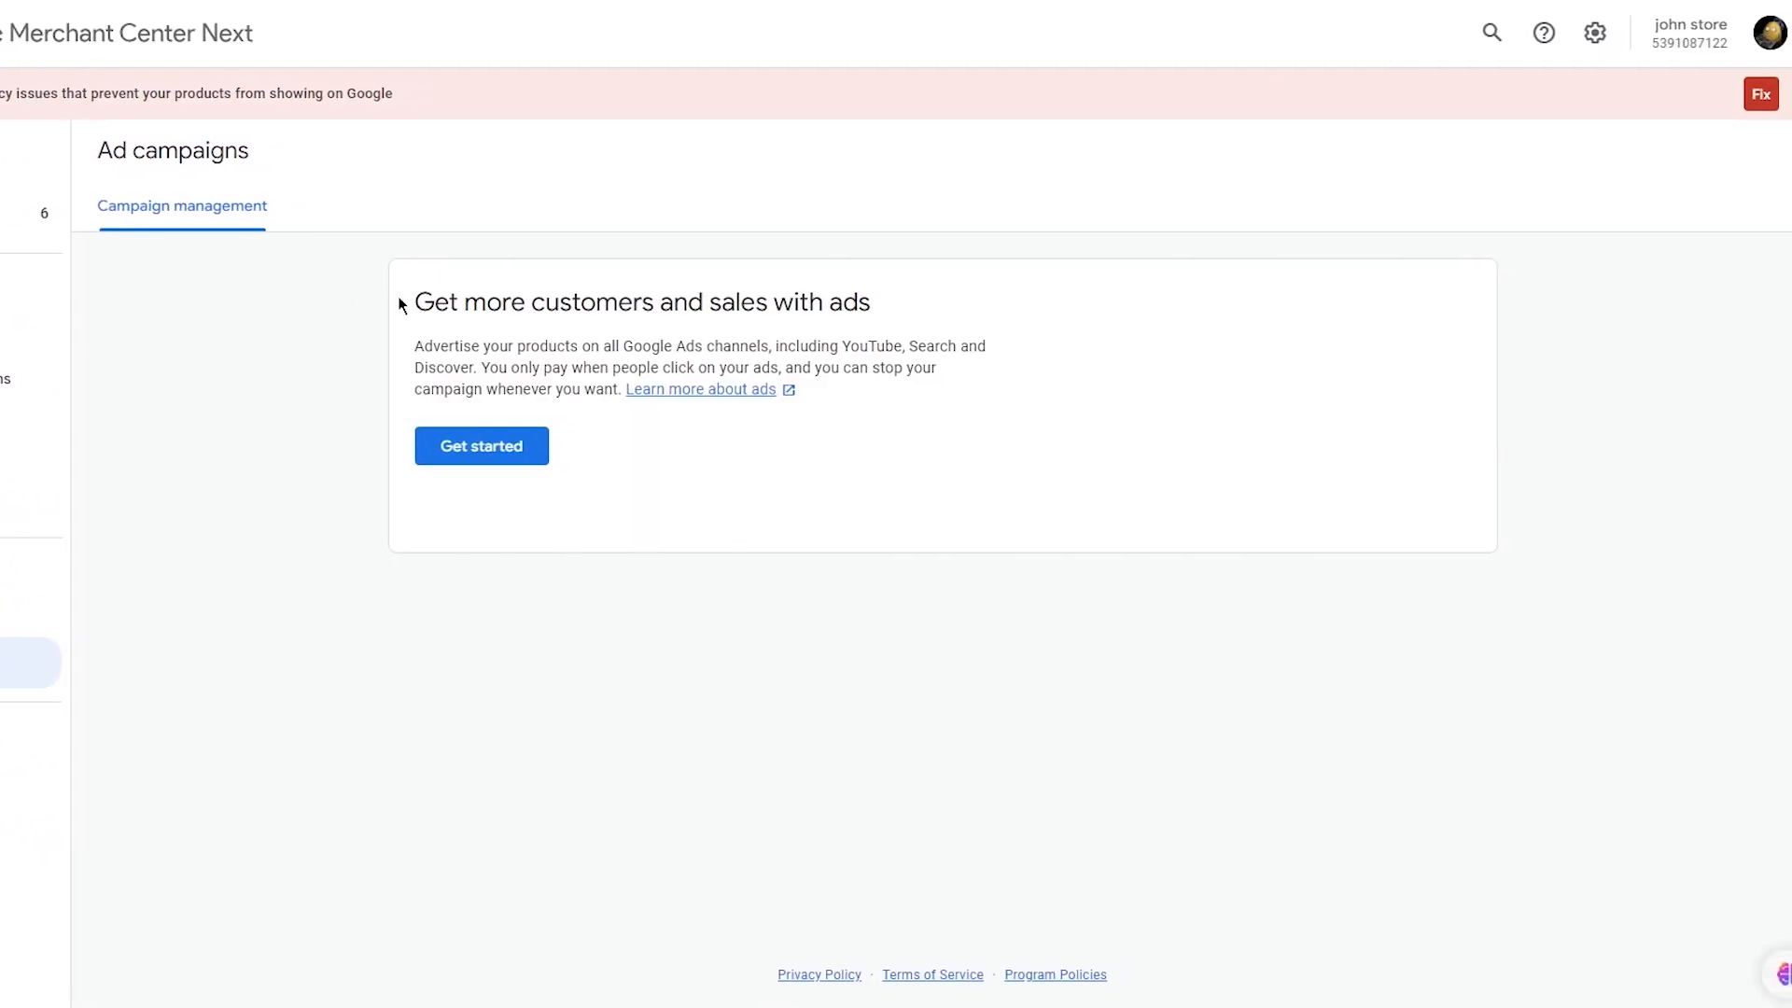
pyautogui.moveTo(400, 304); pyautogui.dragTo(802, 390)
pyautogui.click(961, 256)
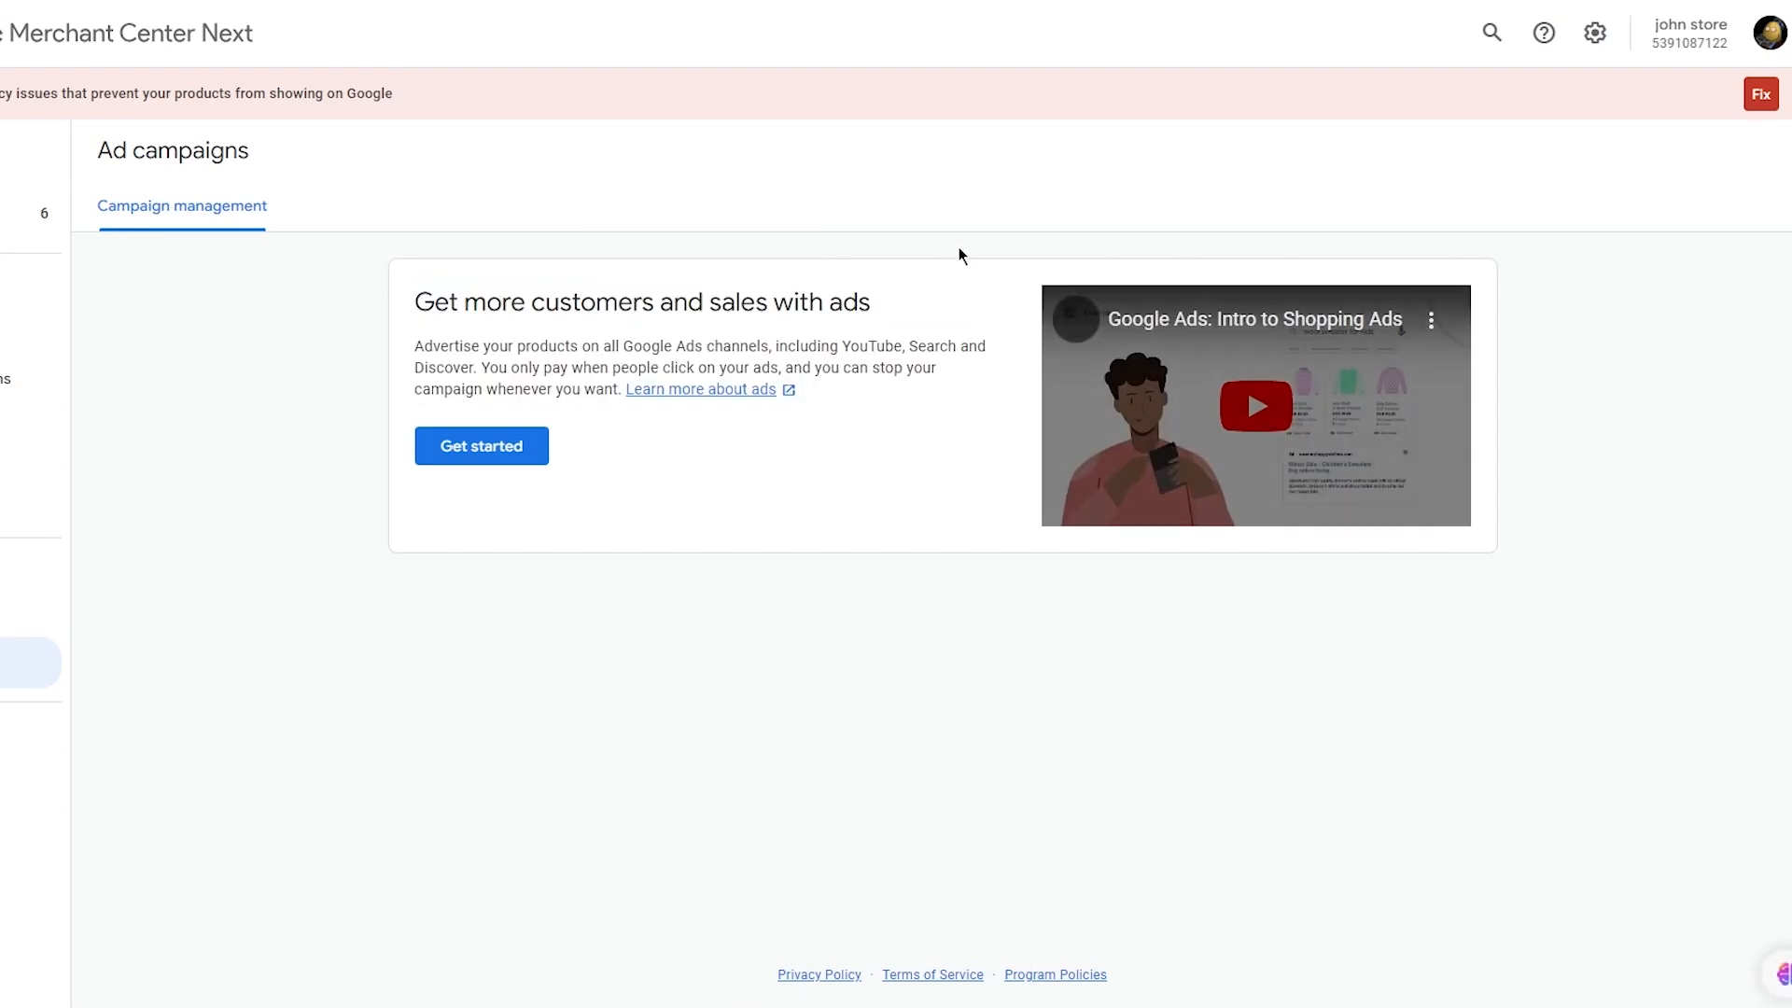
pyautogui.click(446, 451)
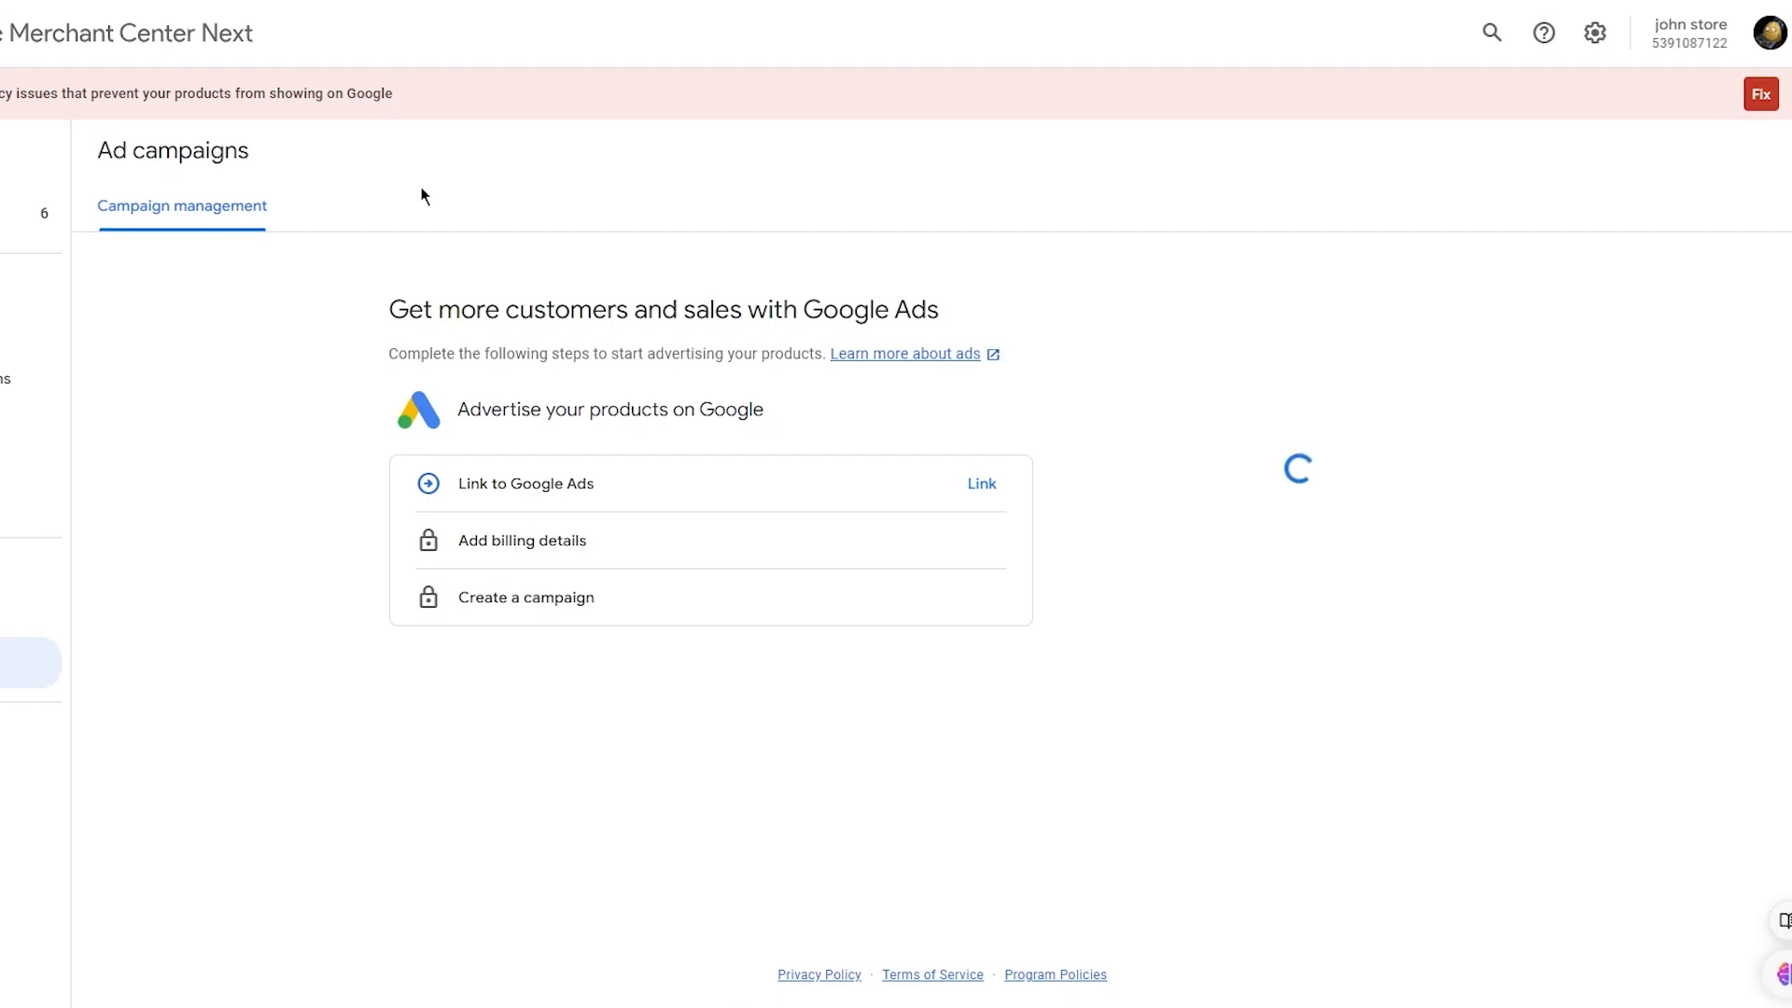
# Link Merchant Center to the existing Google Ads account and confirm the link.
pyautogui.click(972, 495)
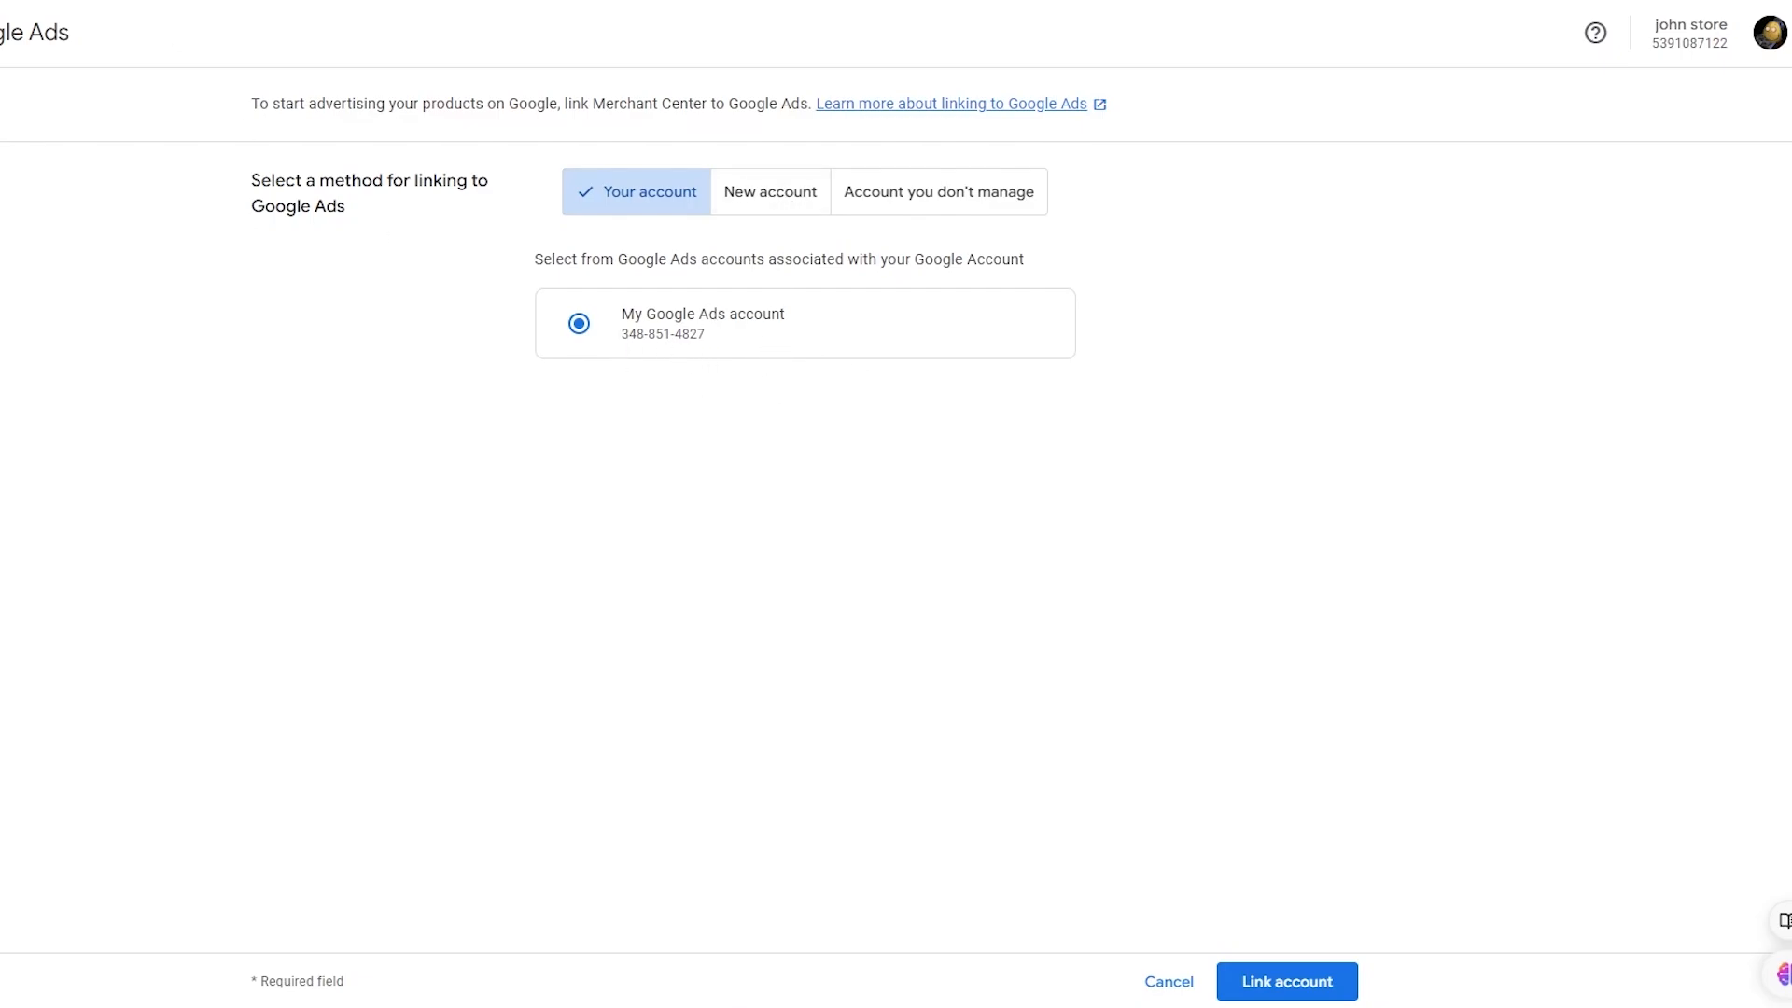
pyautogui.click(1344, 978)
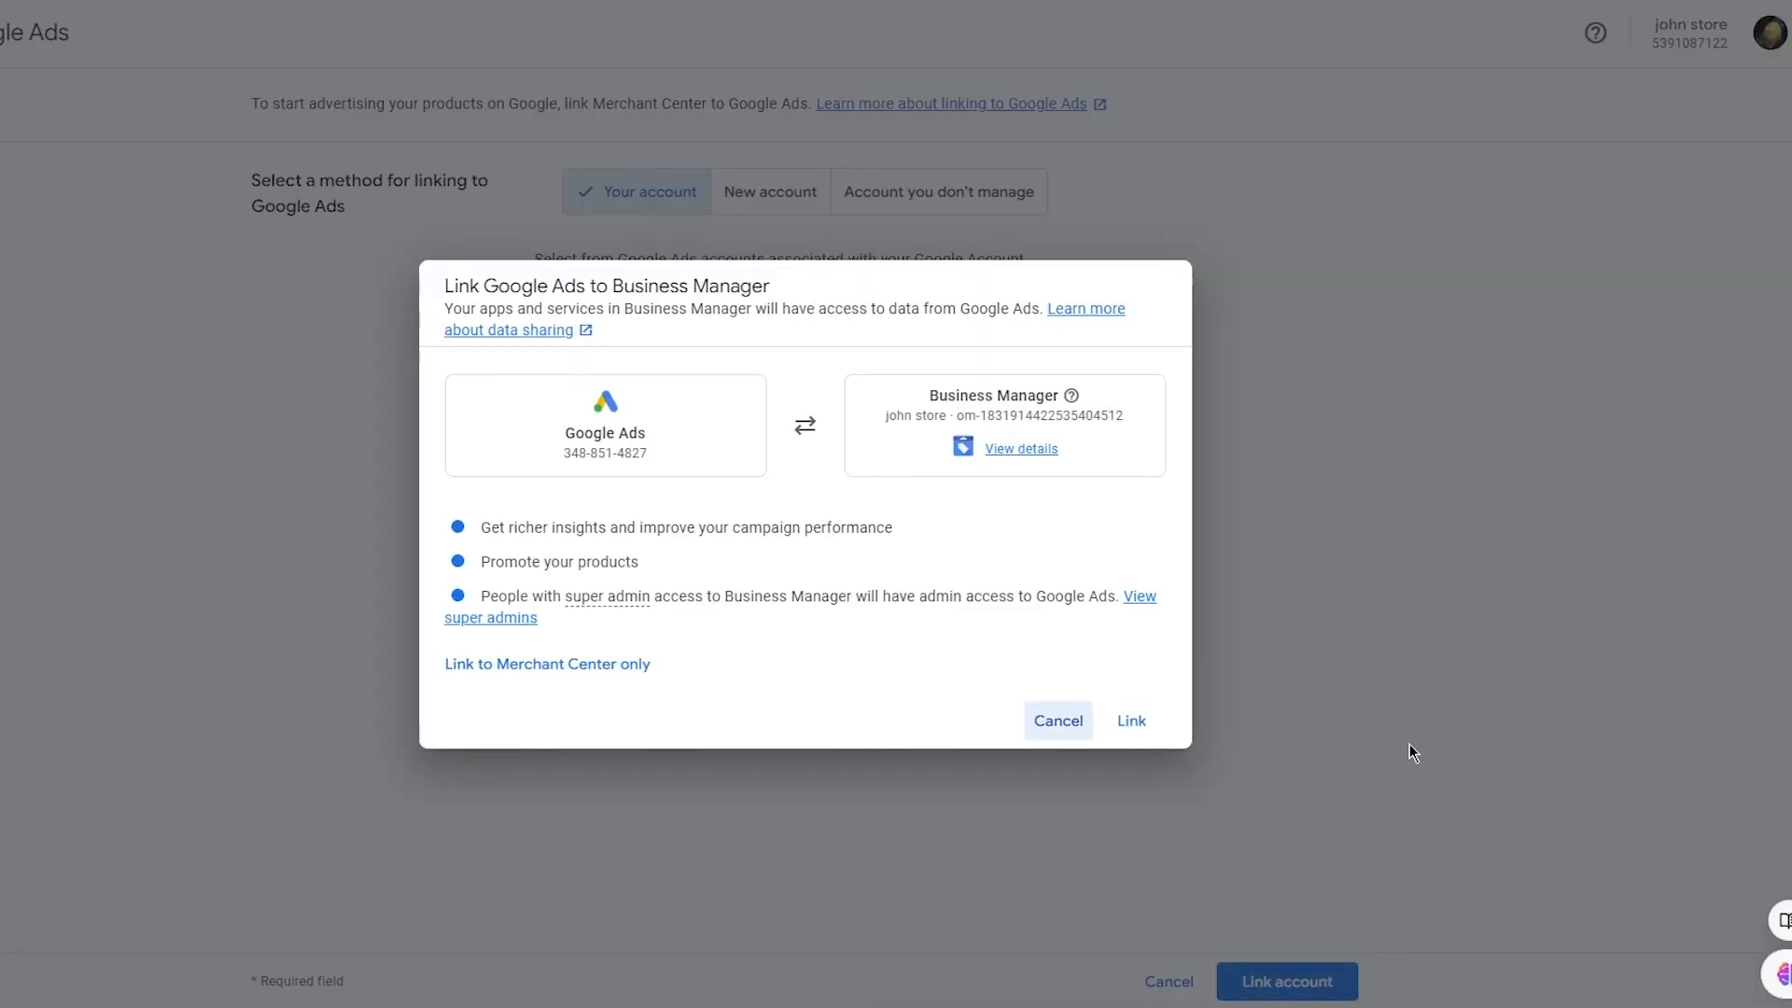
pyautogui.click(1126, 730)
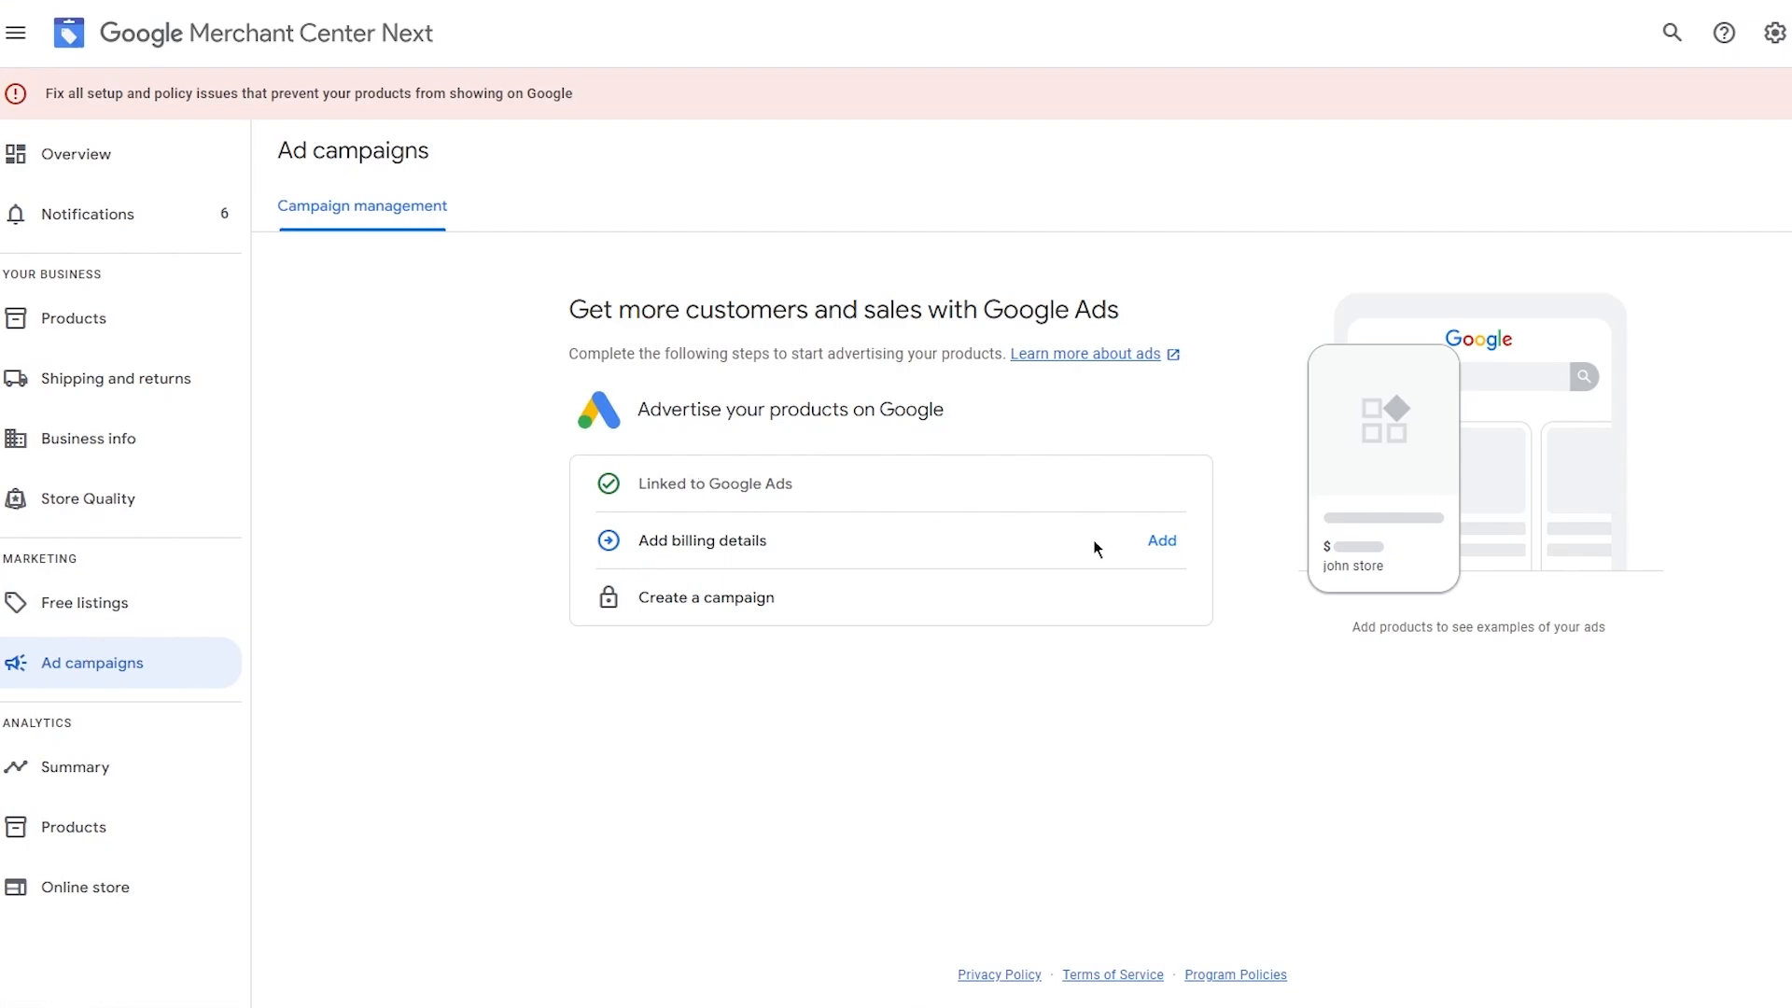
# Try to add billing details for the linked Google Ads account.
pyautogui.click(1160, 543)
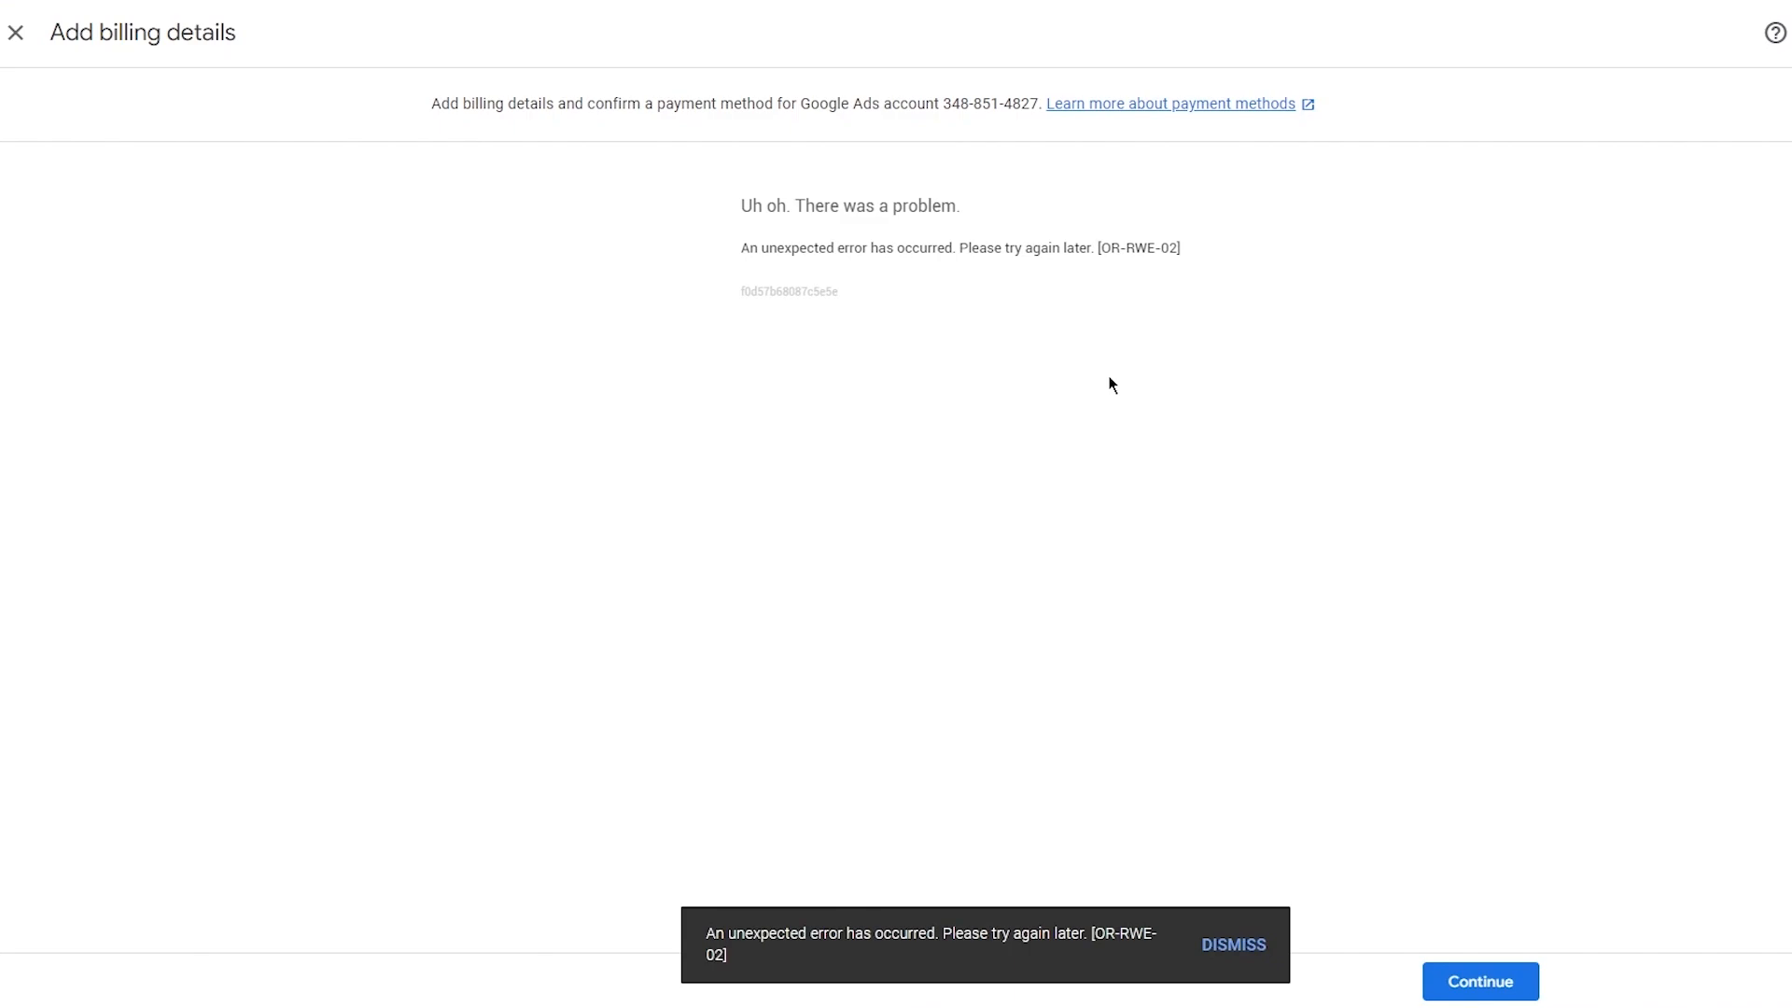
pyautogui.click(1234, 945)
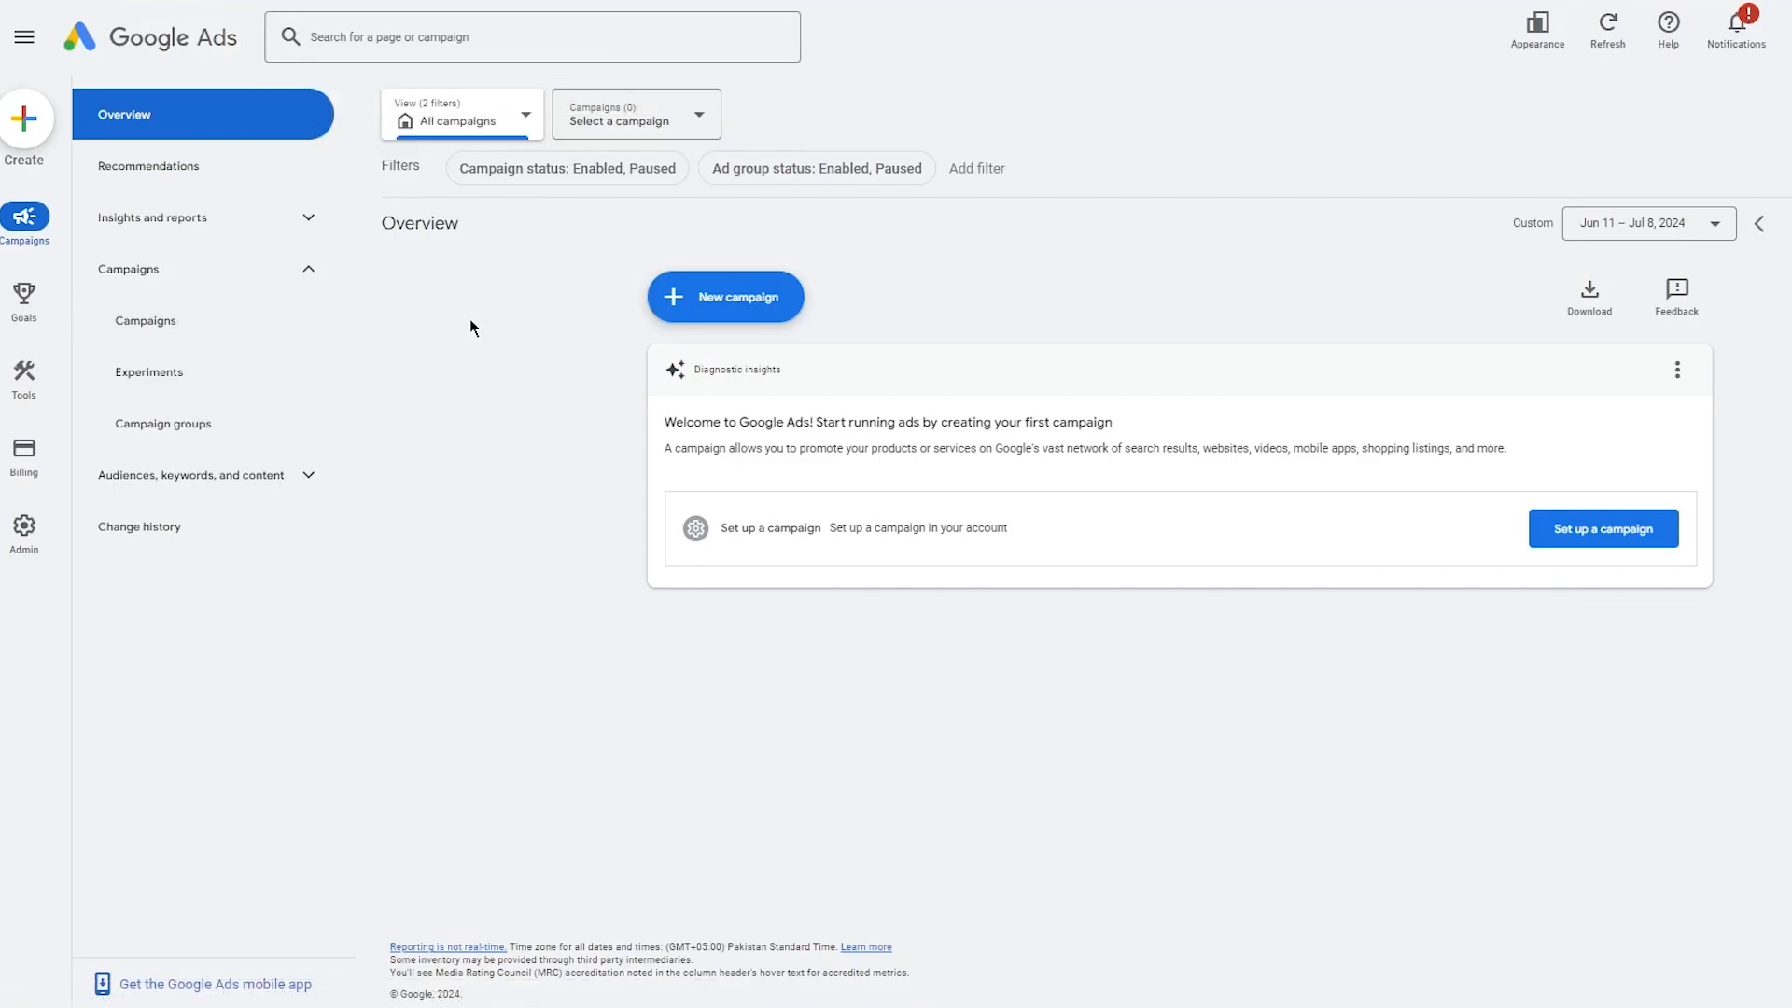
# Start a new Google Ads campaign with the Sales objective and the Shopping campaign type.
pyautogui.click(737, 297)
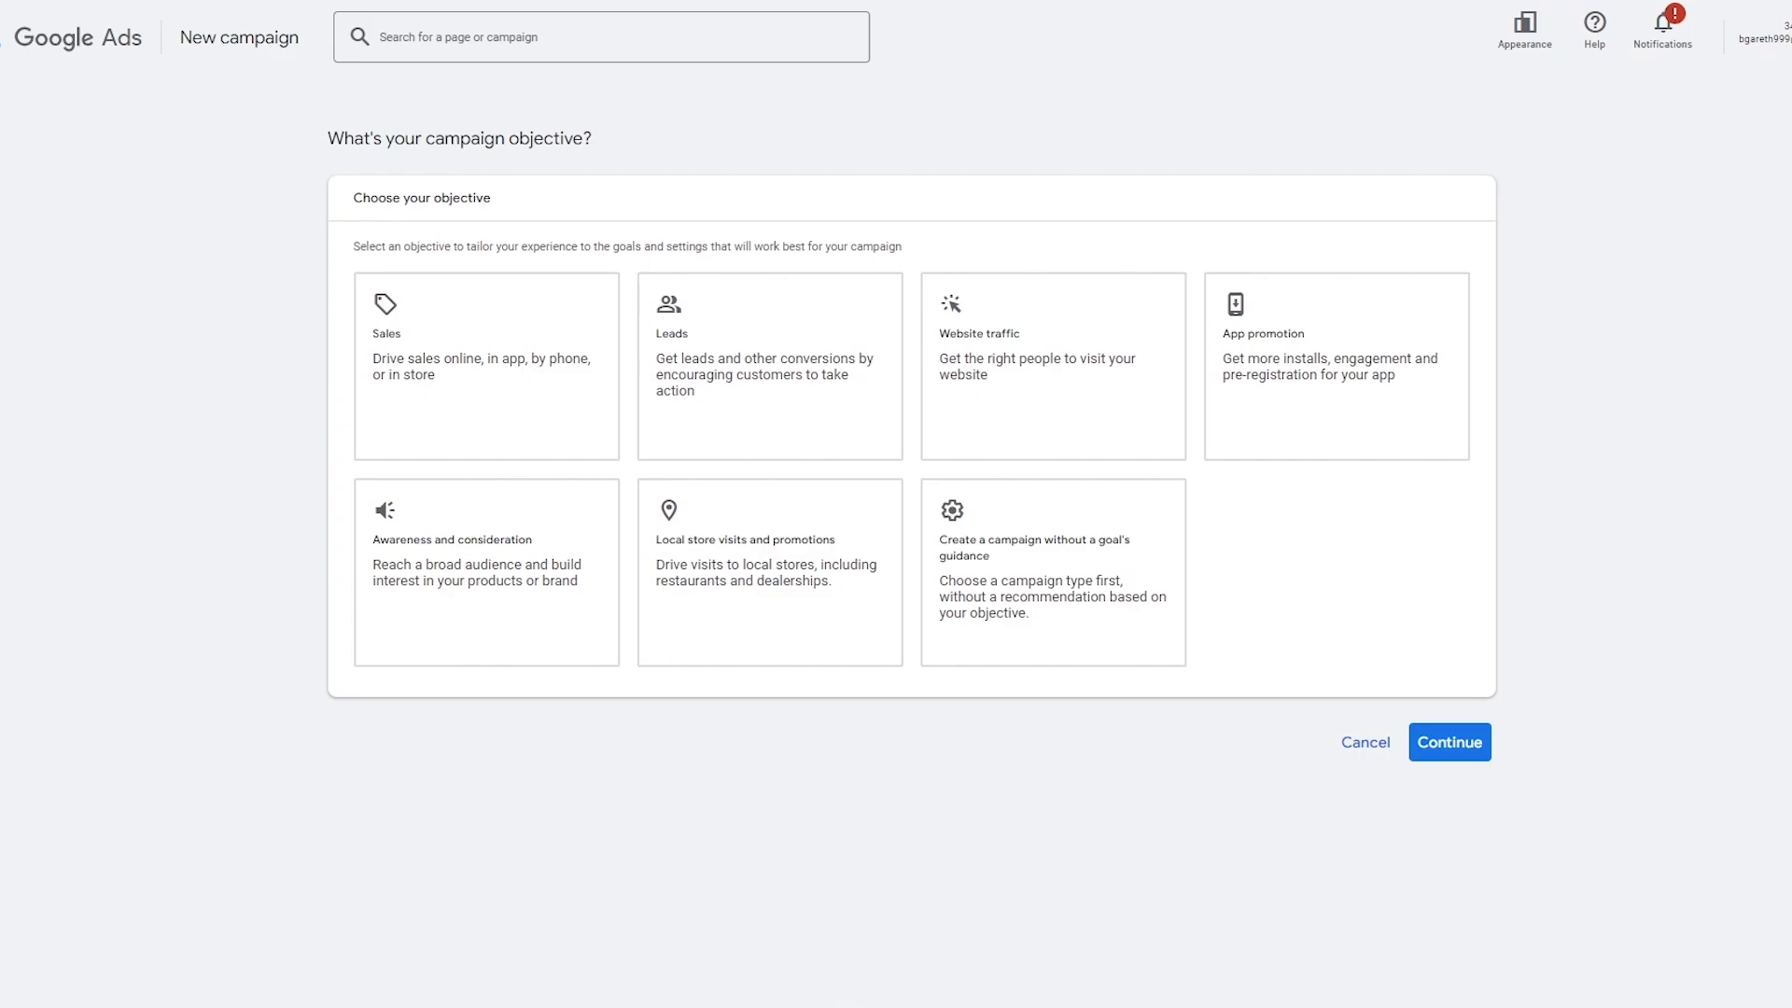
pyautogui.click(520, 307)
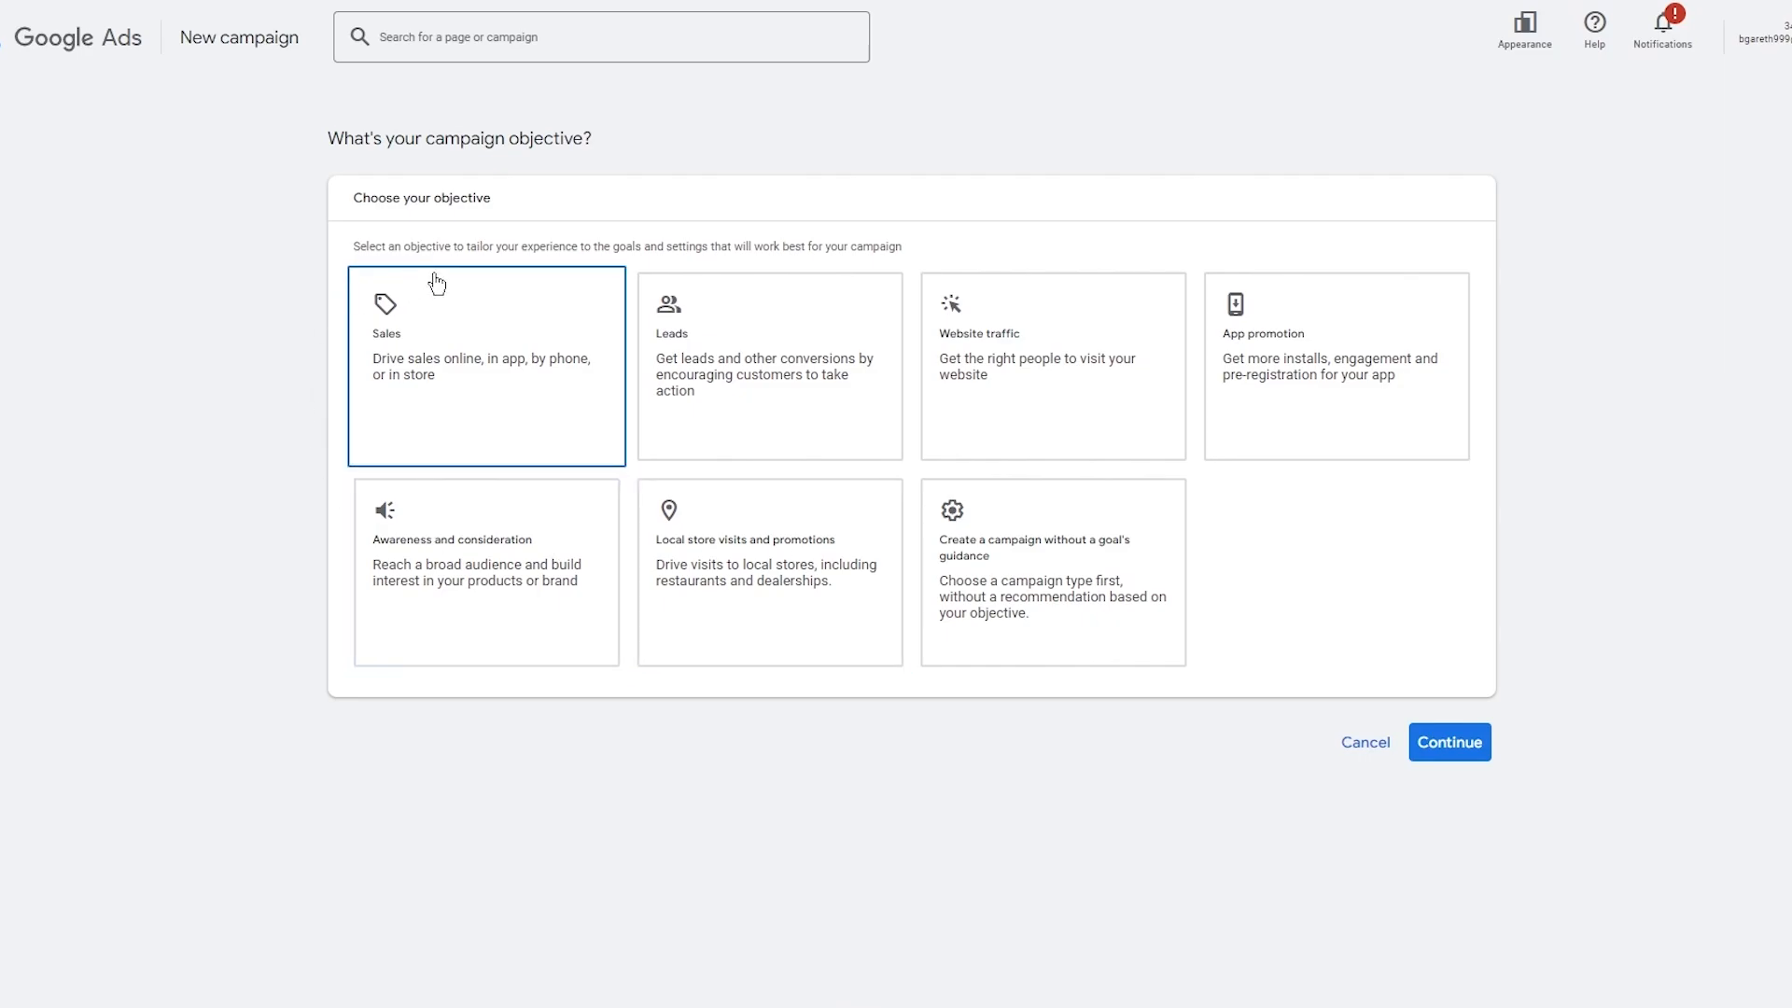
pyautogui.scroll(-5, 560, 653)
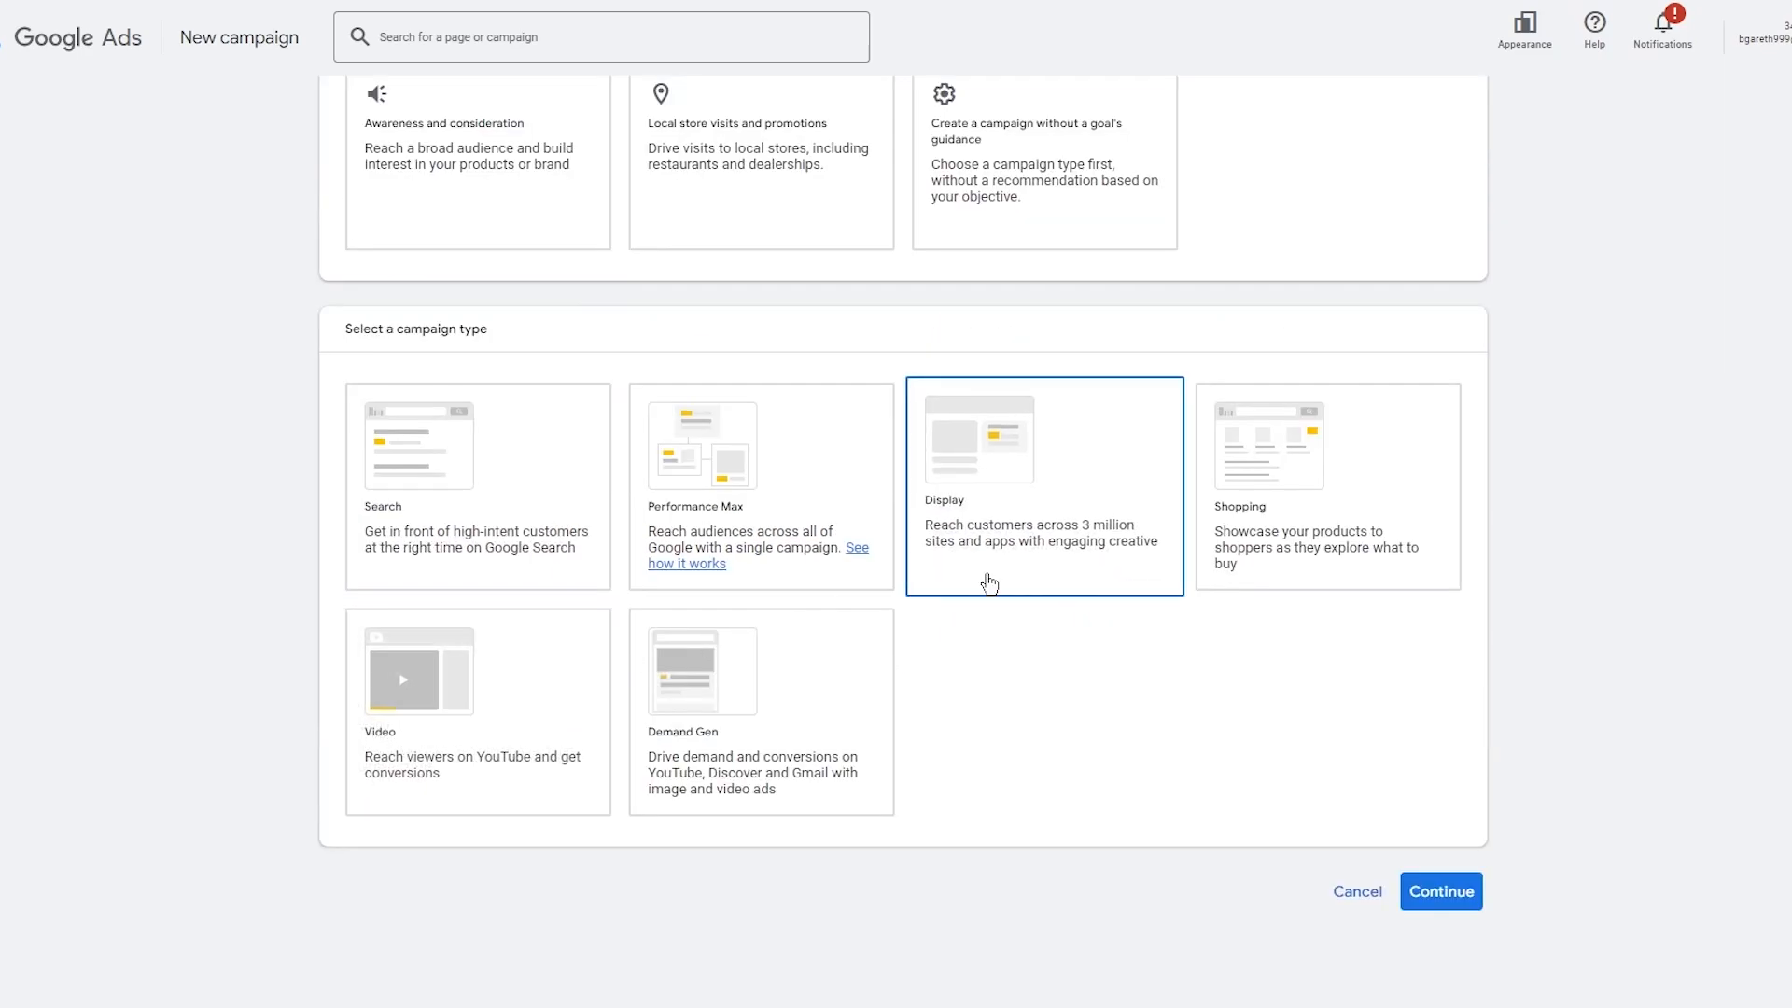
pyautogui.click(1342, 468)
# Review the selected Merchant Center account and campaign subtype options for the Shopping campaign.
pyautogui.scroll(-2, 1568, 540)
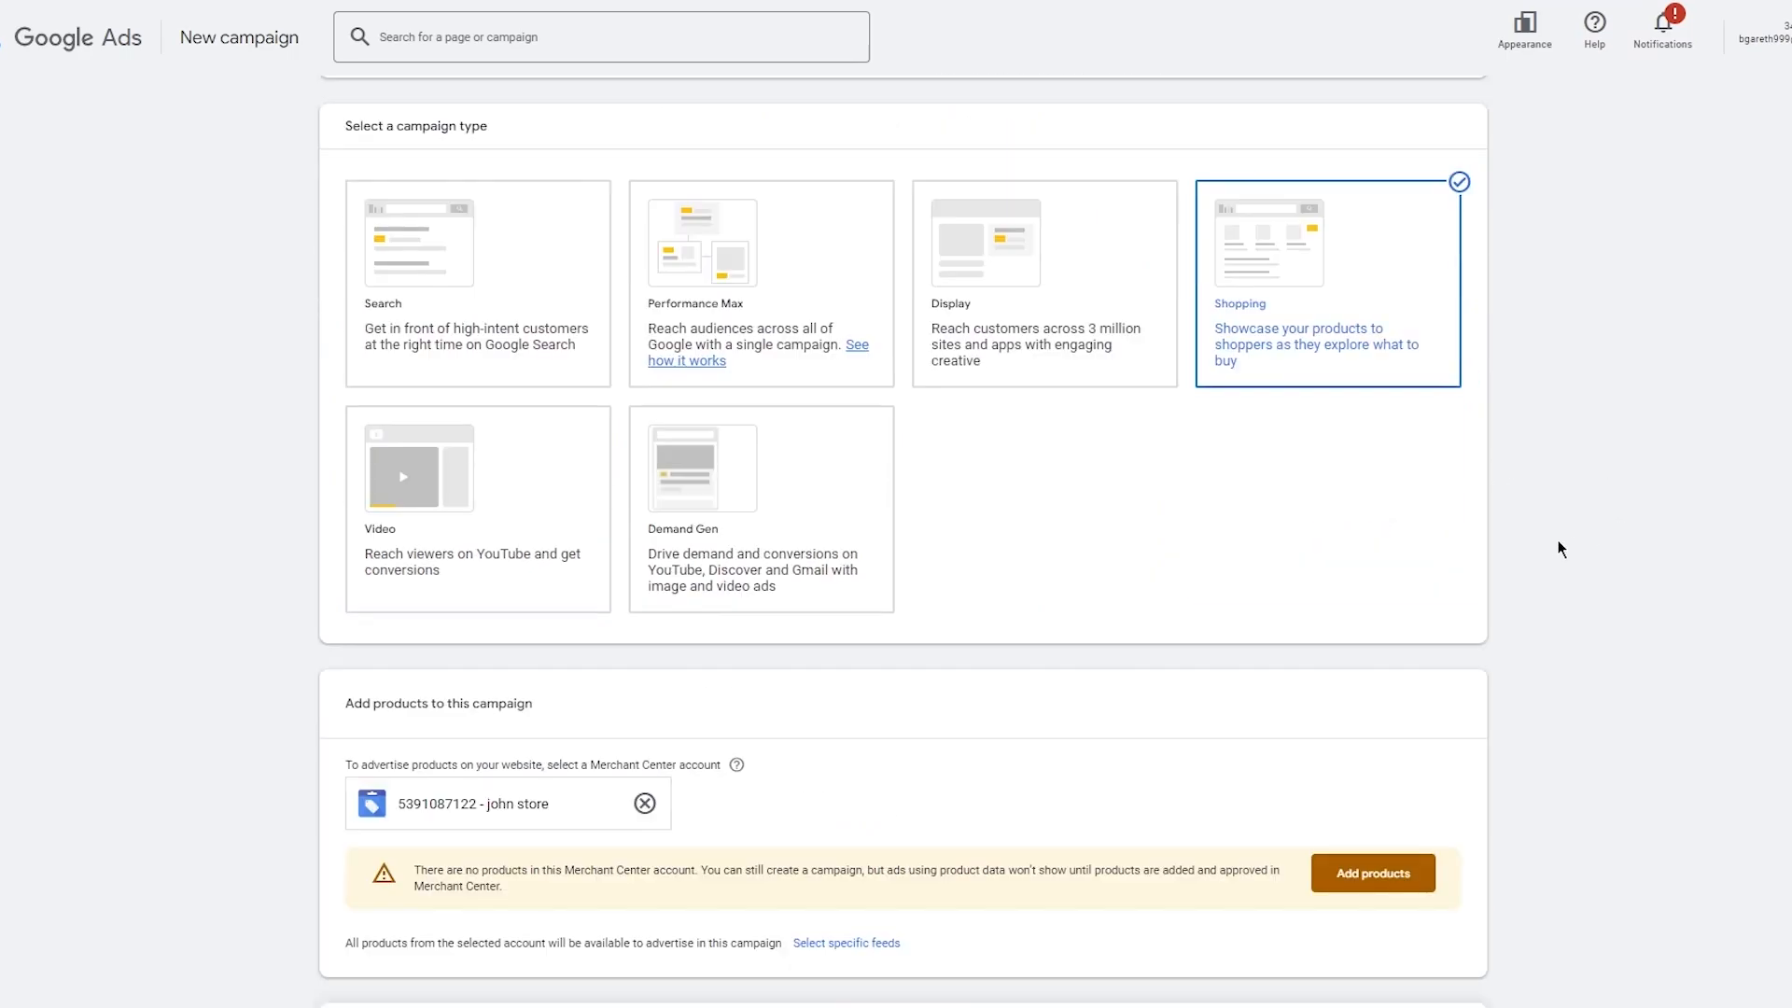
pyautogui.scroll(-5, 911, 708)
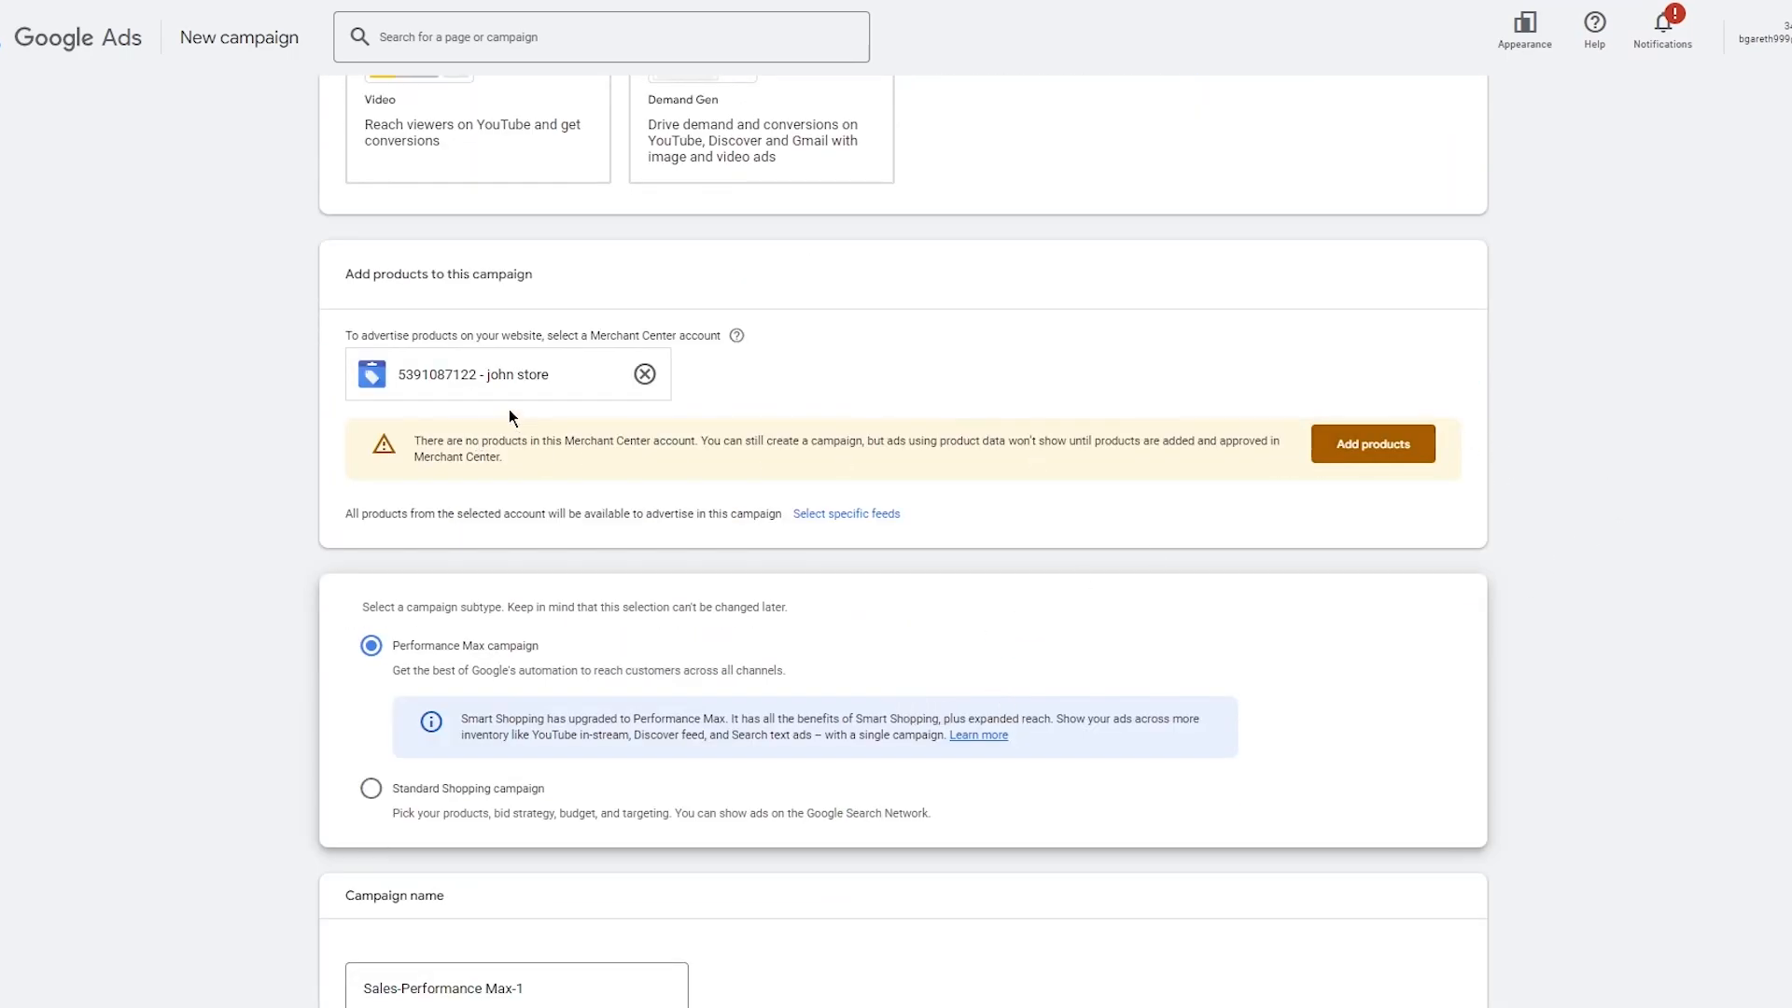
pyautogui.click(1321, 435)
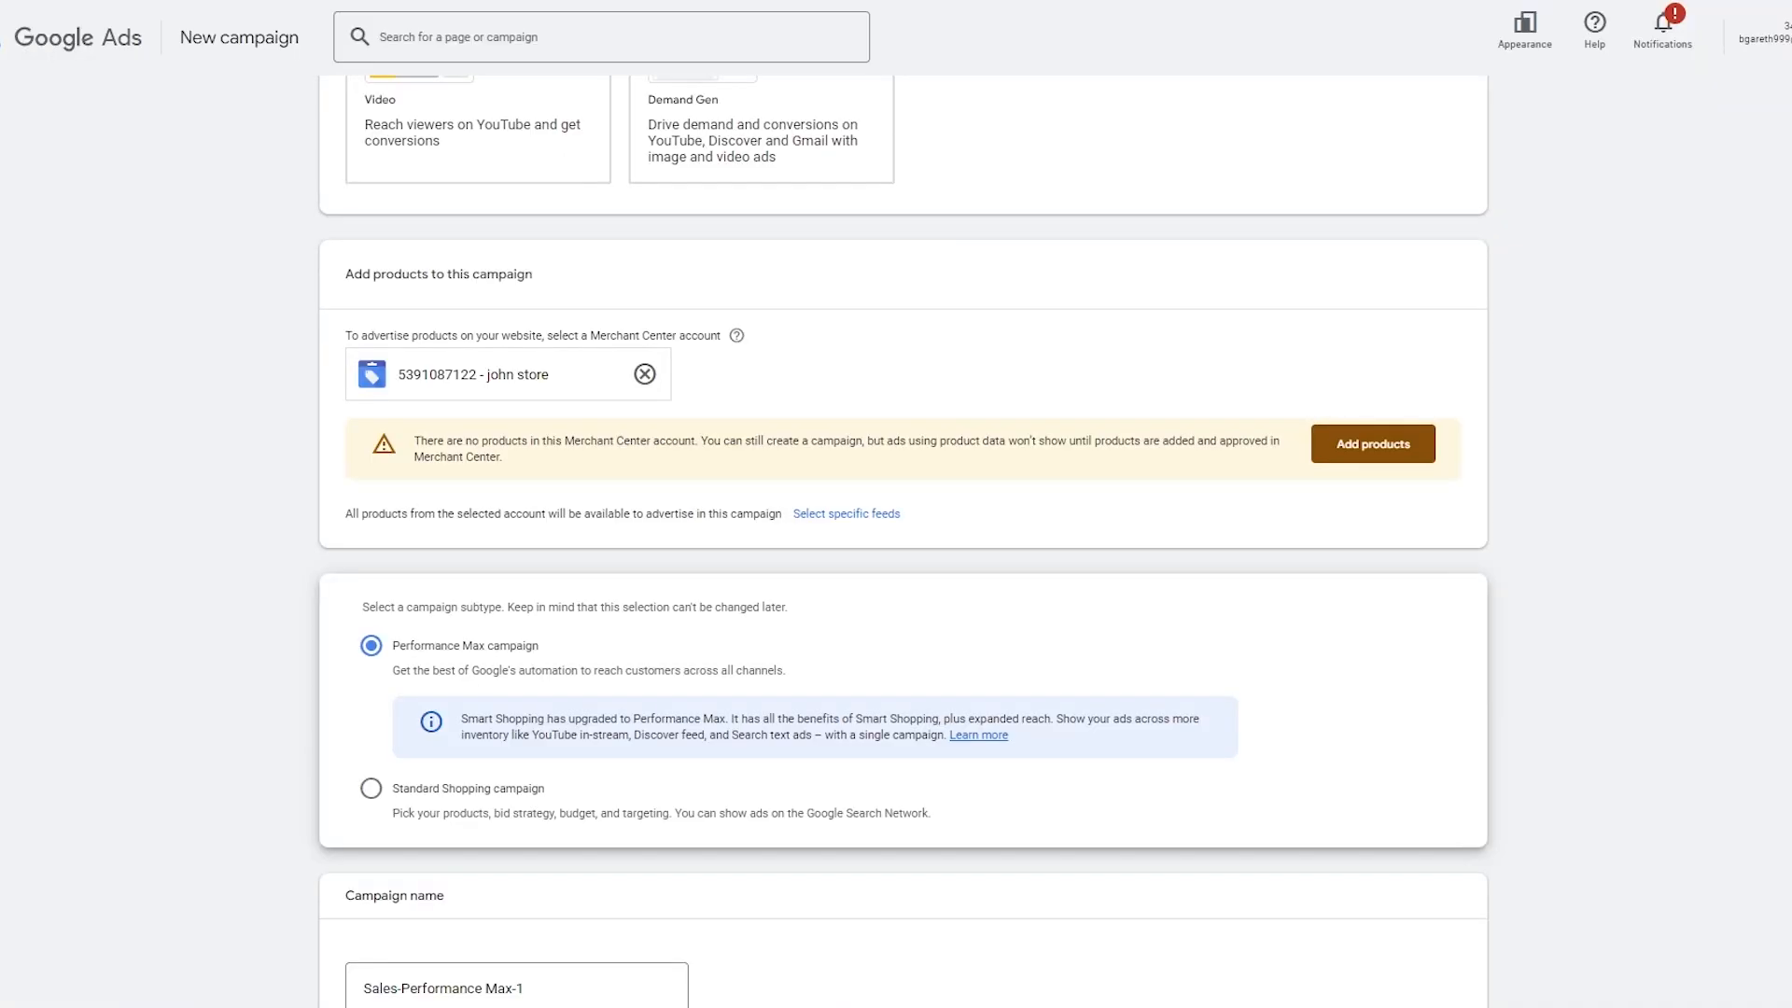
pyautogui.scroll(1, 703, 54)
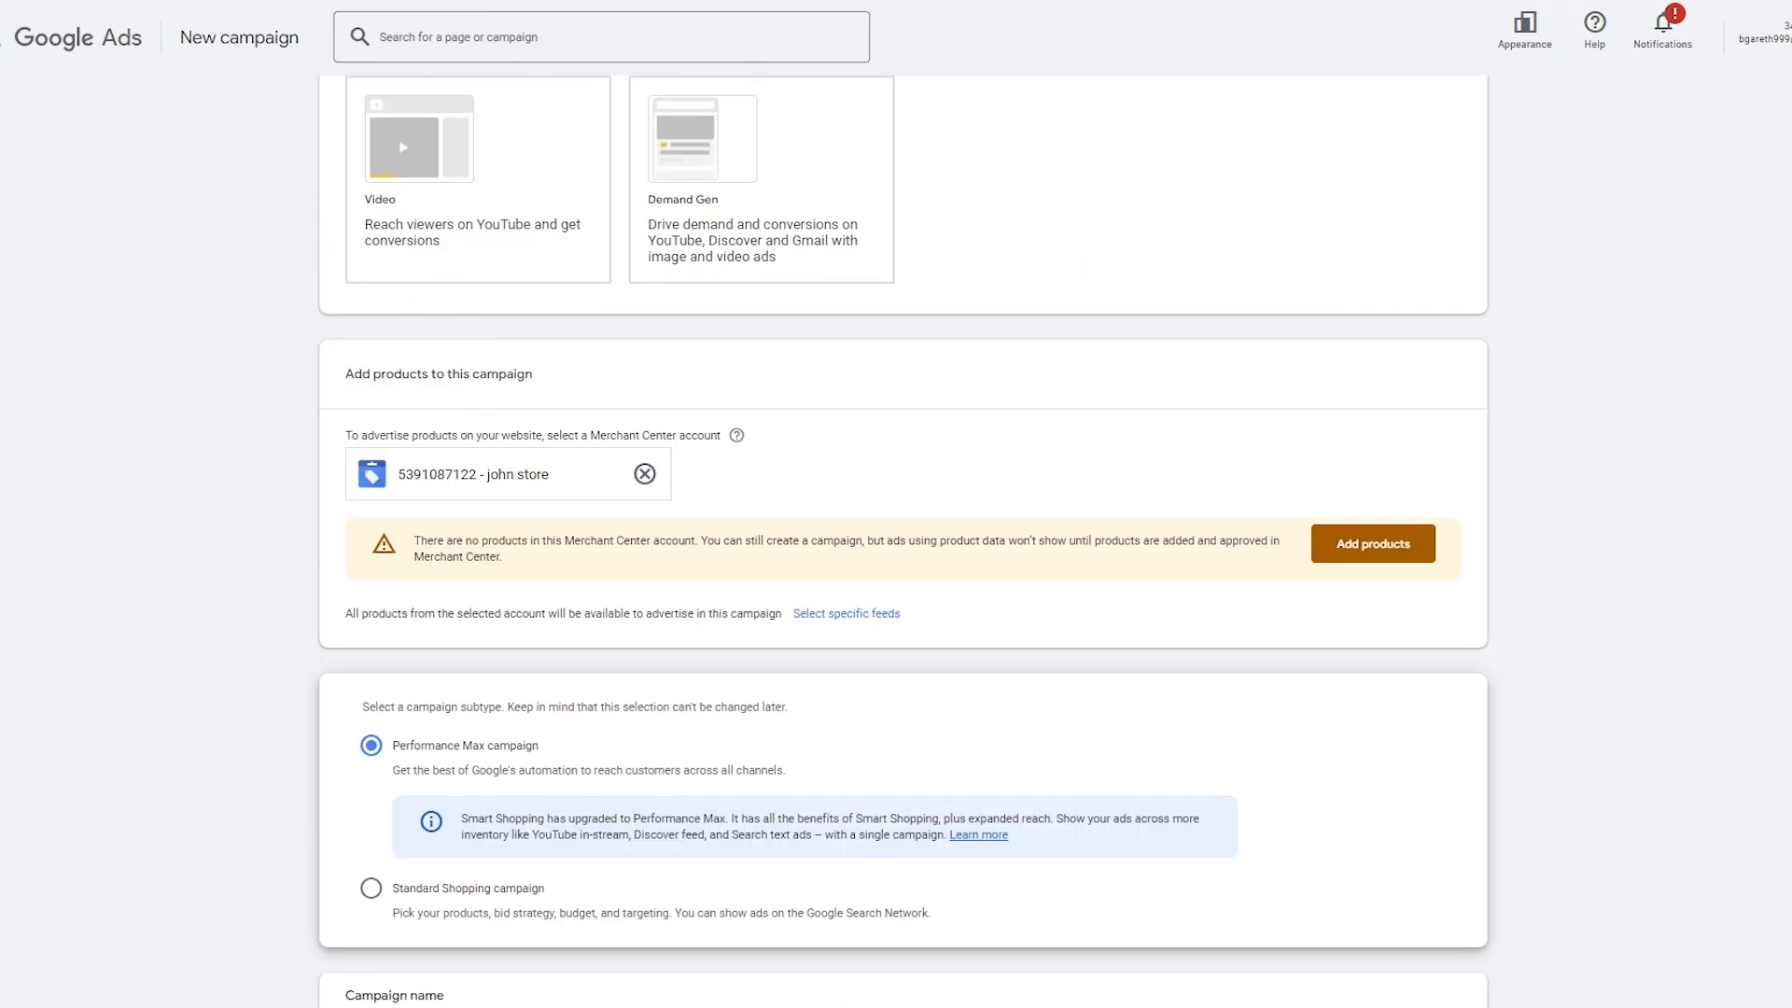
pyautogui.scroll(-3, 903, 450)
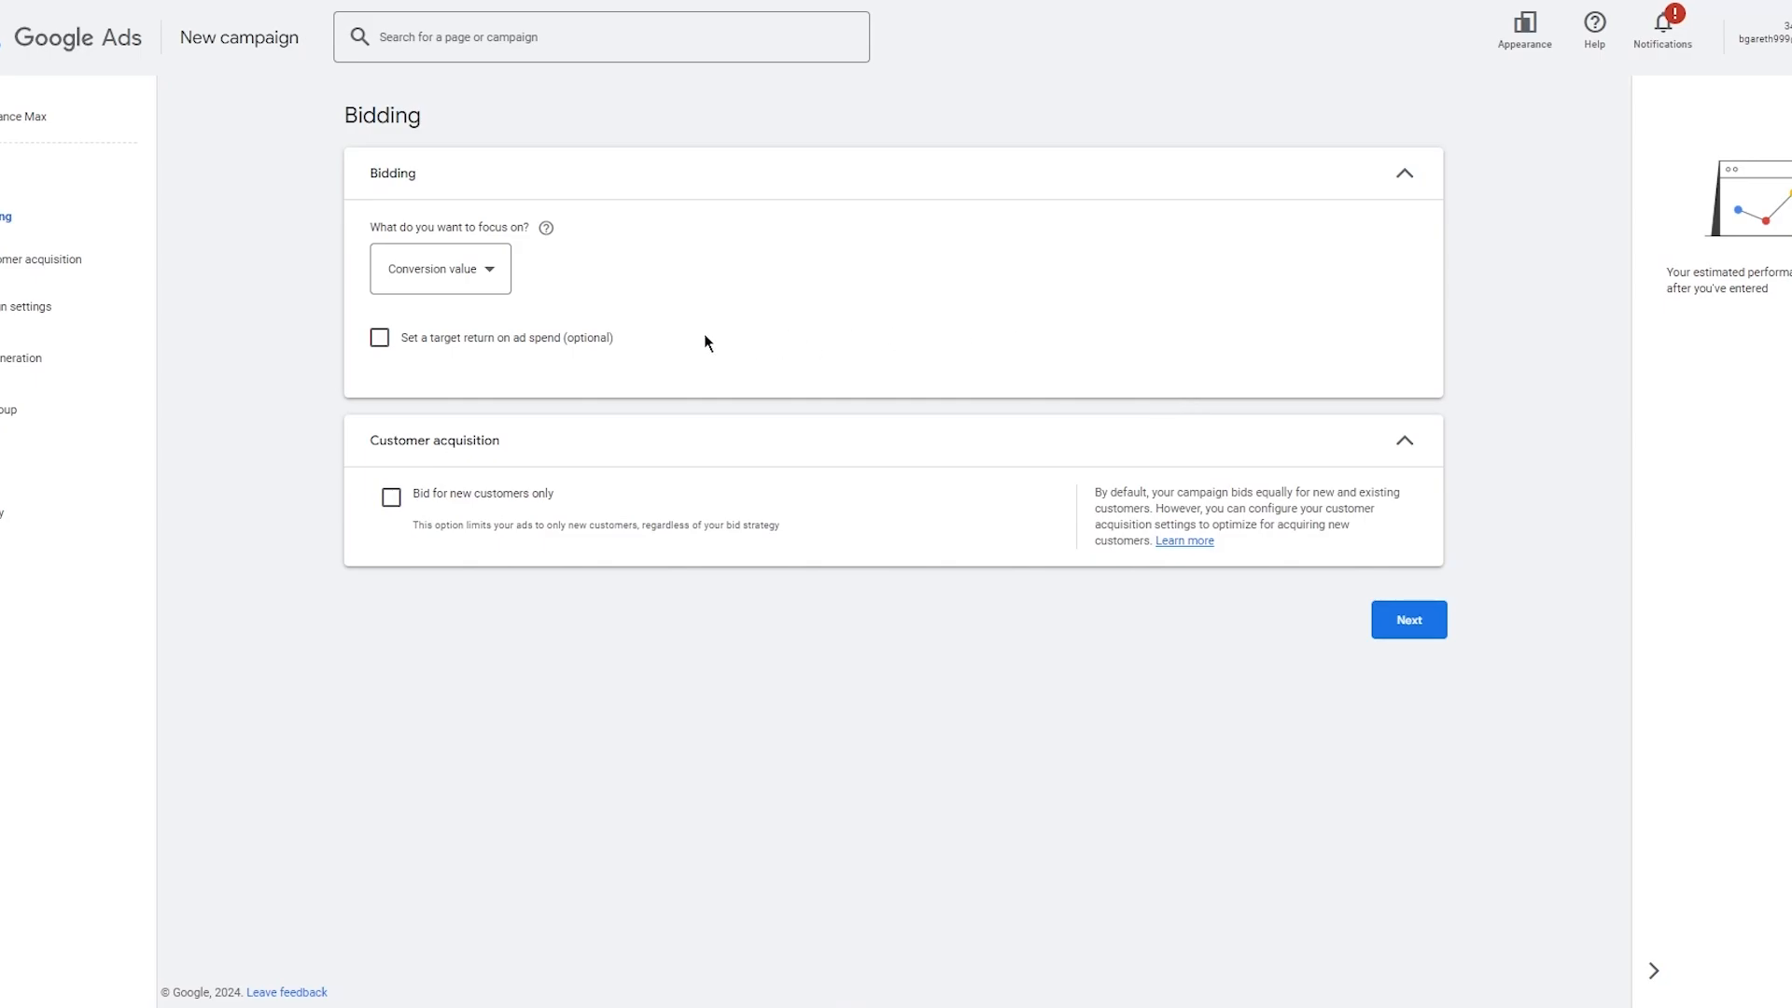
# Keep bidding focused on conversion value with new-customer-only bidding off, and continue to campaign settings.
pyautogui.click(476, 287)
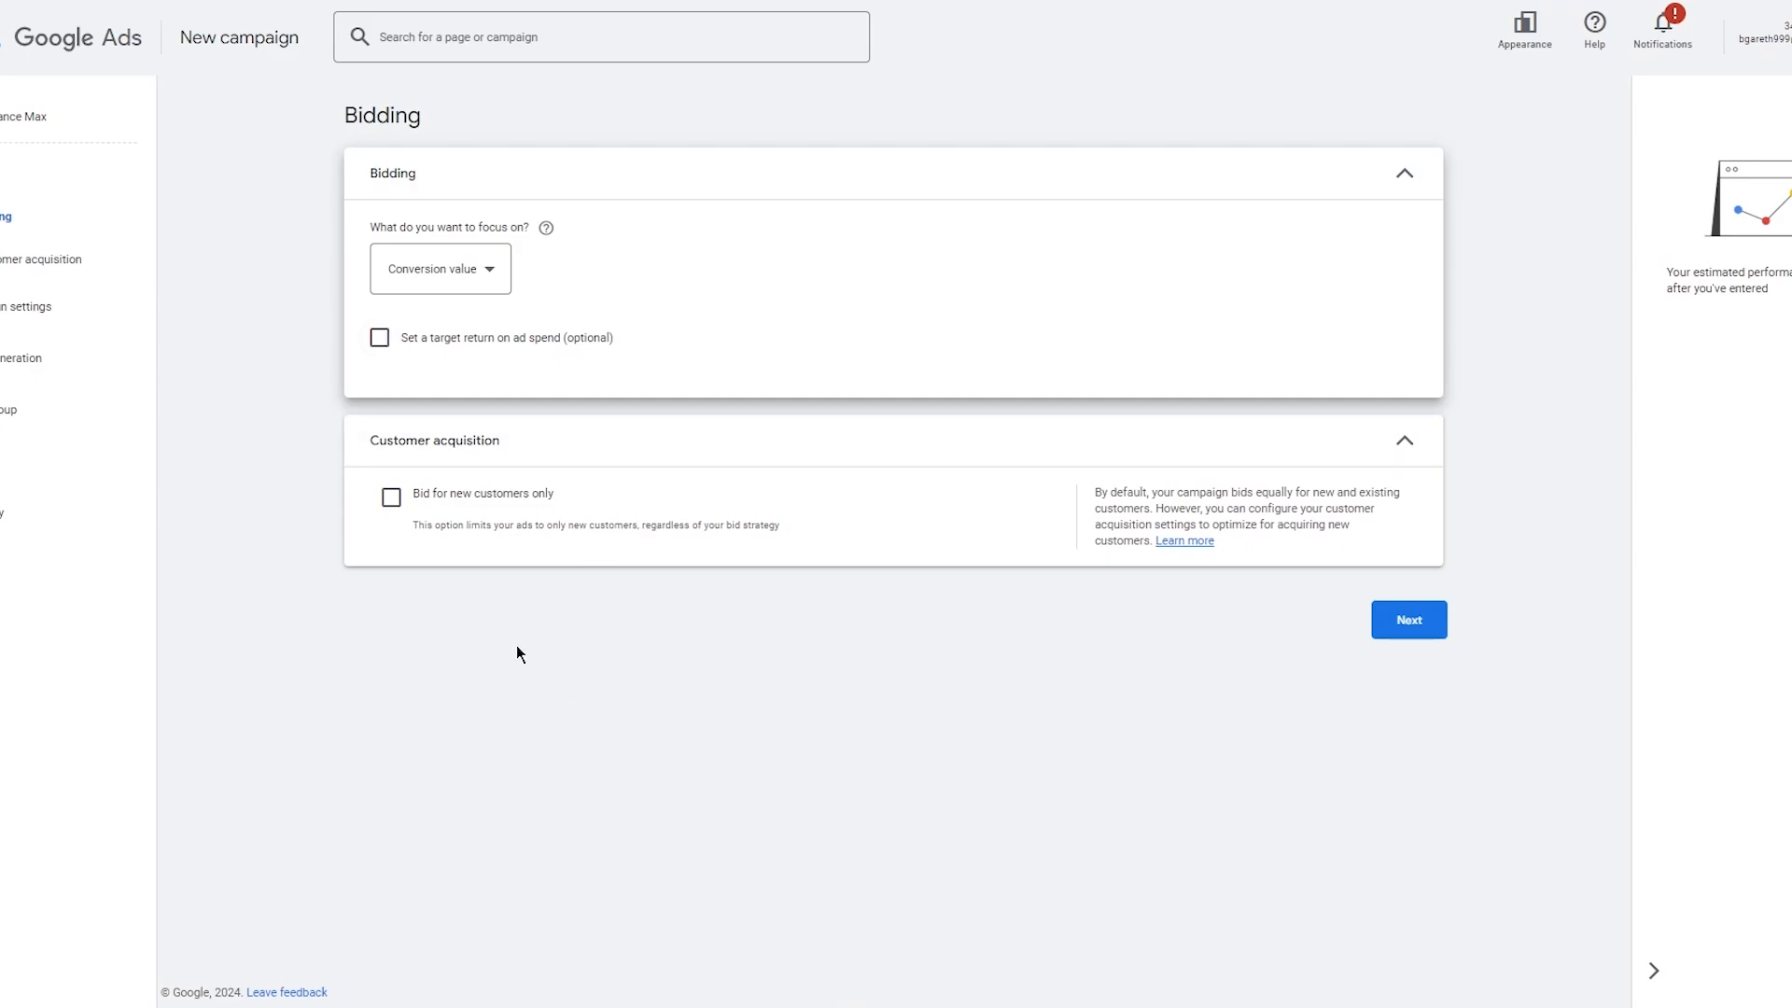
pyautogui.click(388, 504)
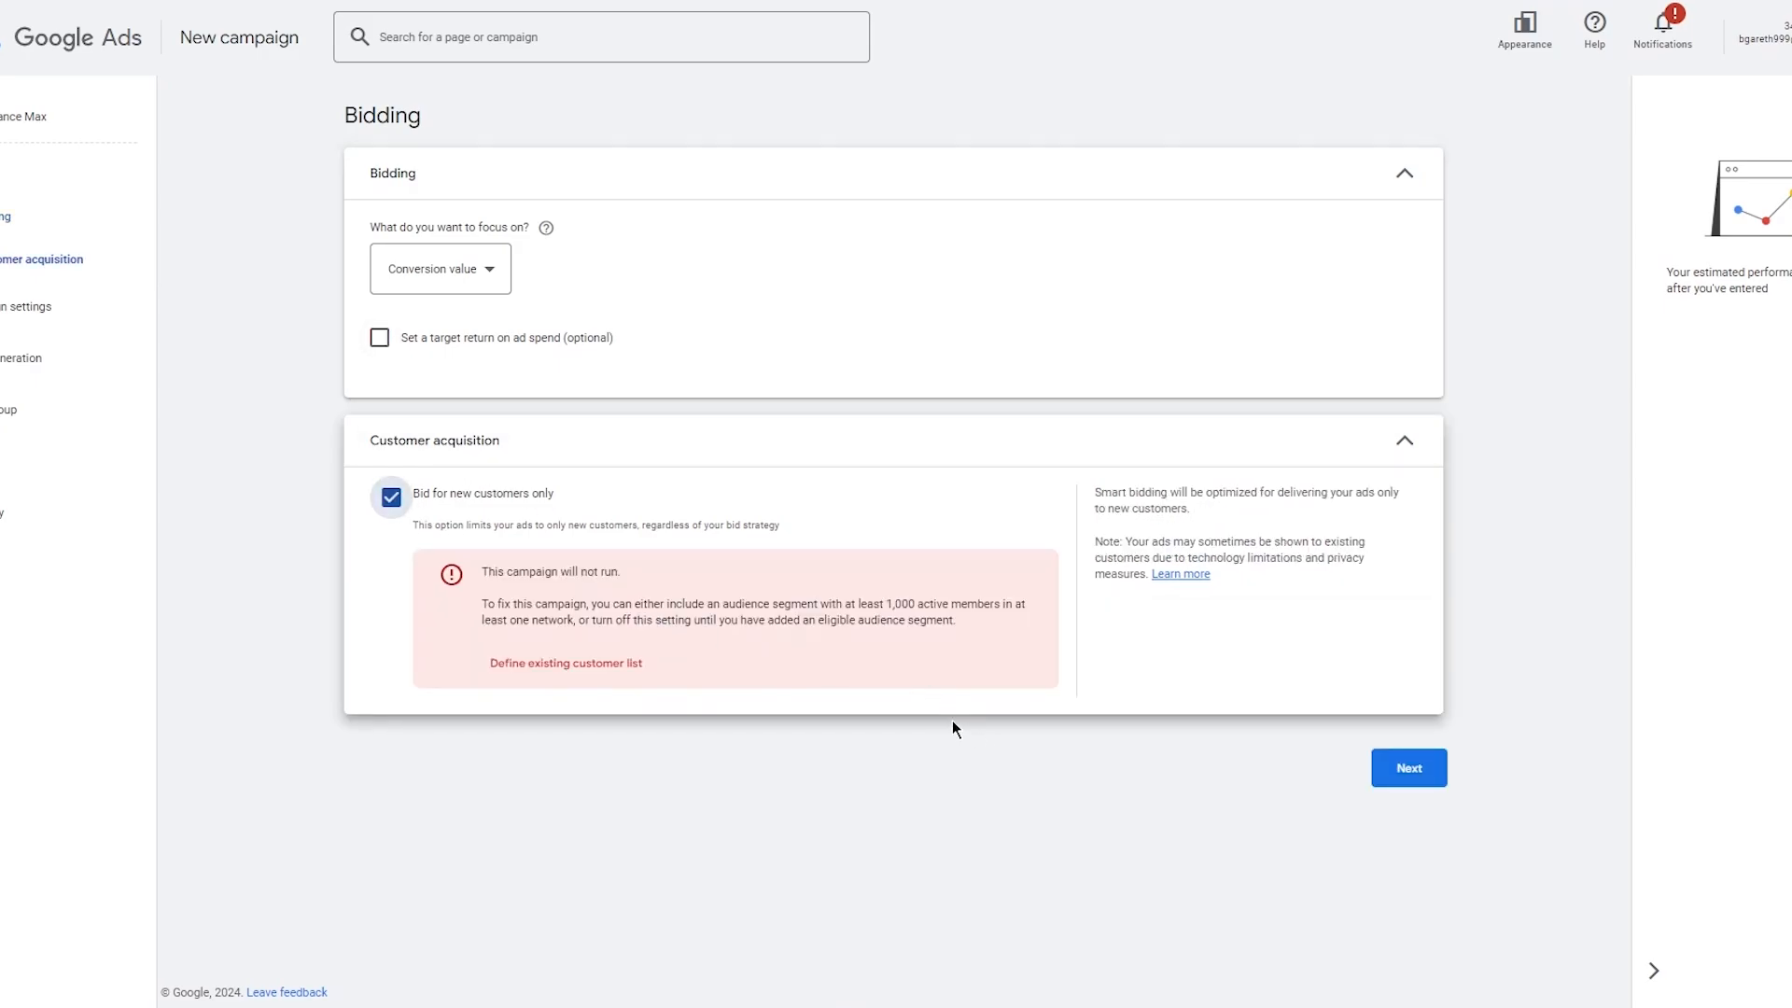
pyautogui.click(392, 499)
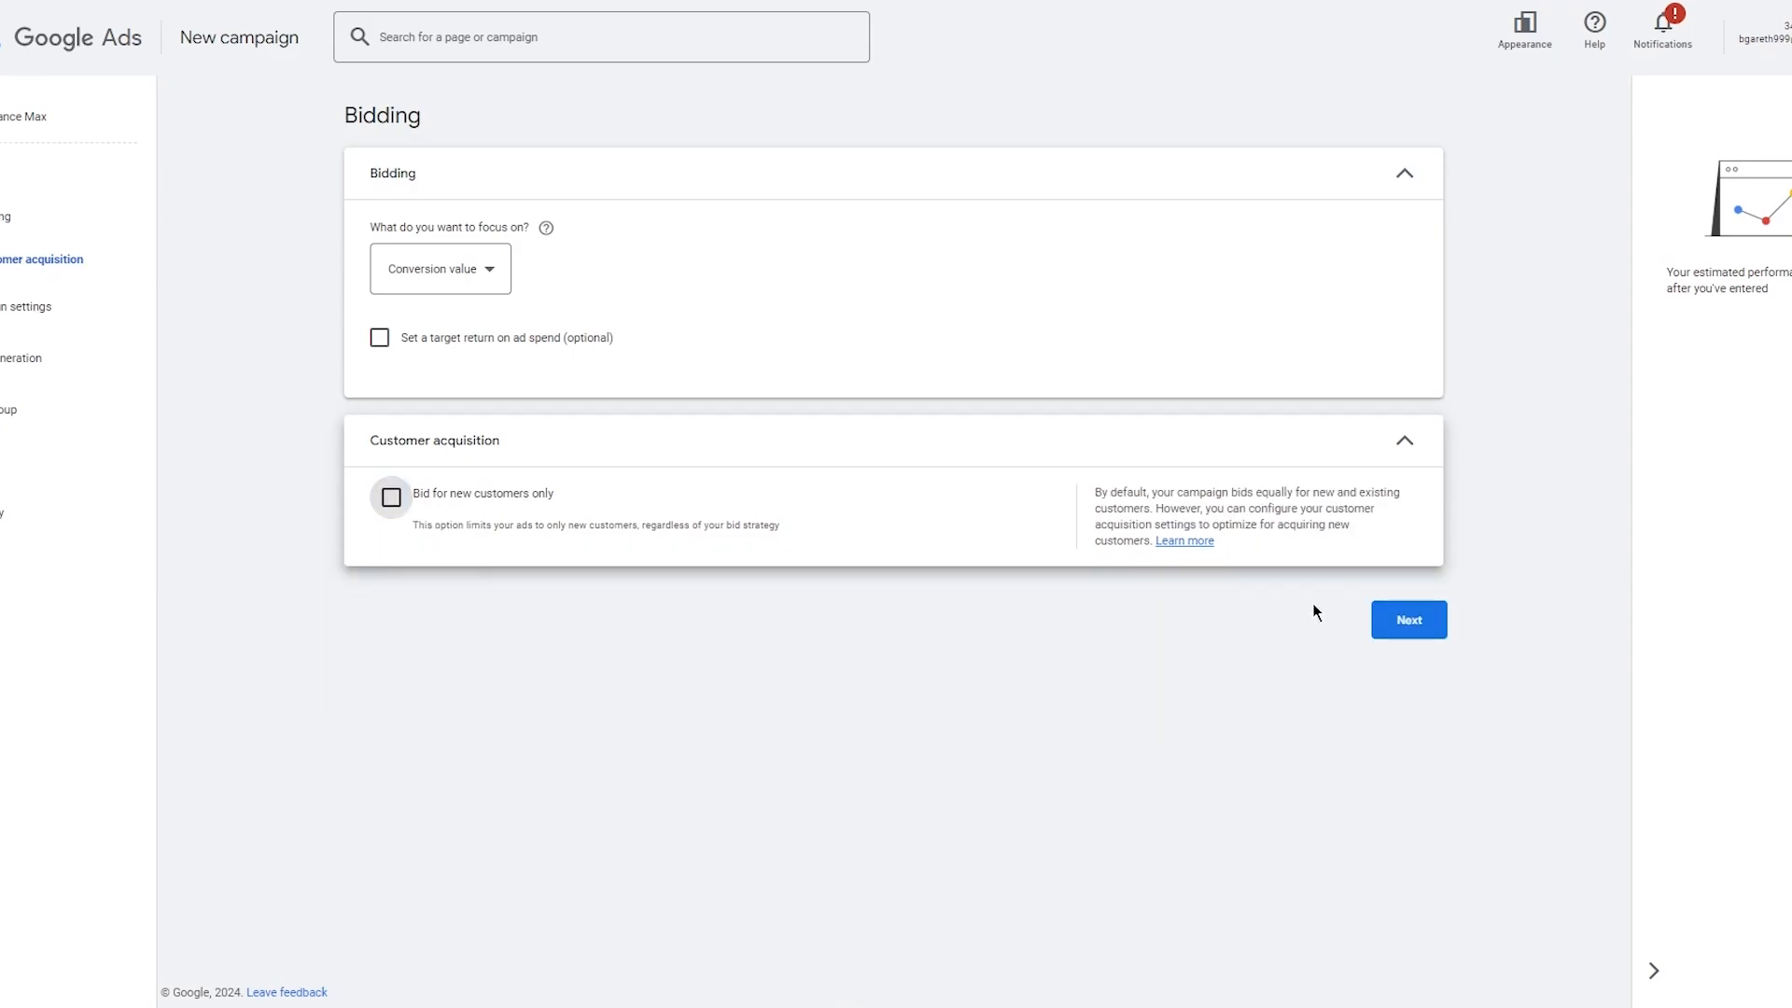
pyautogui.click(1390, 619)
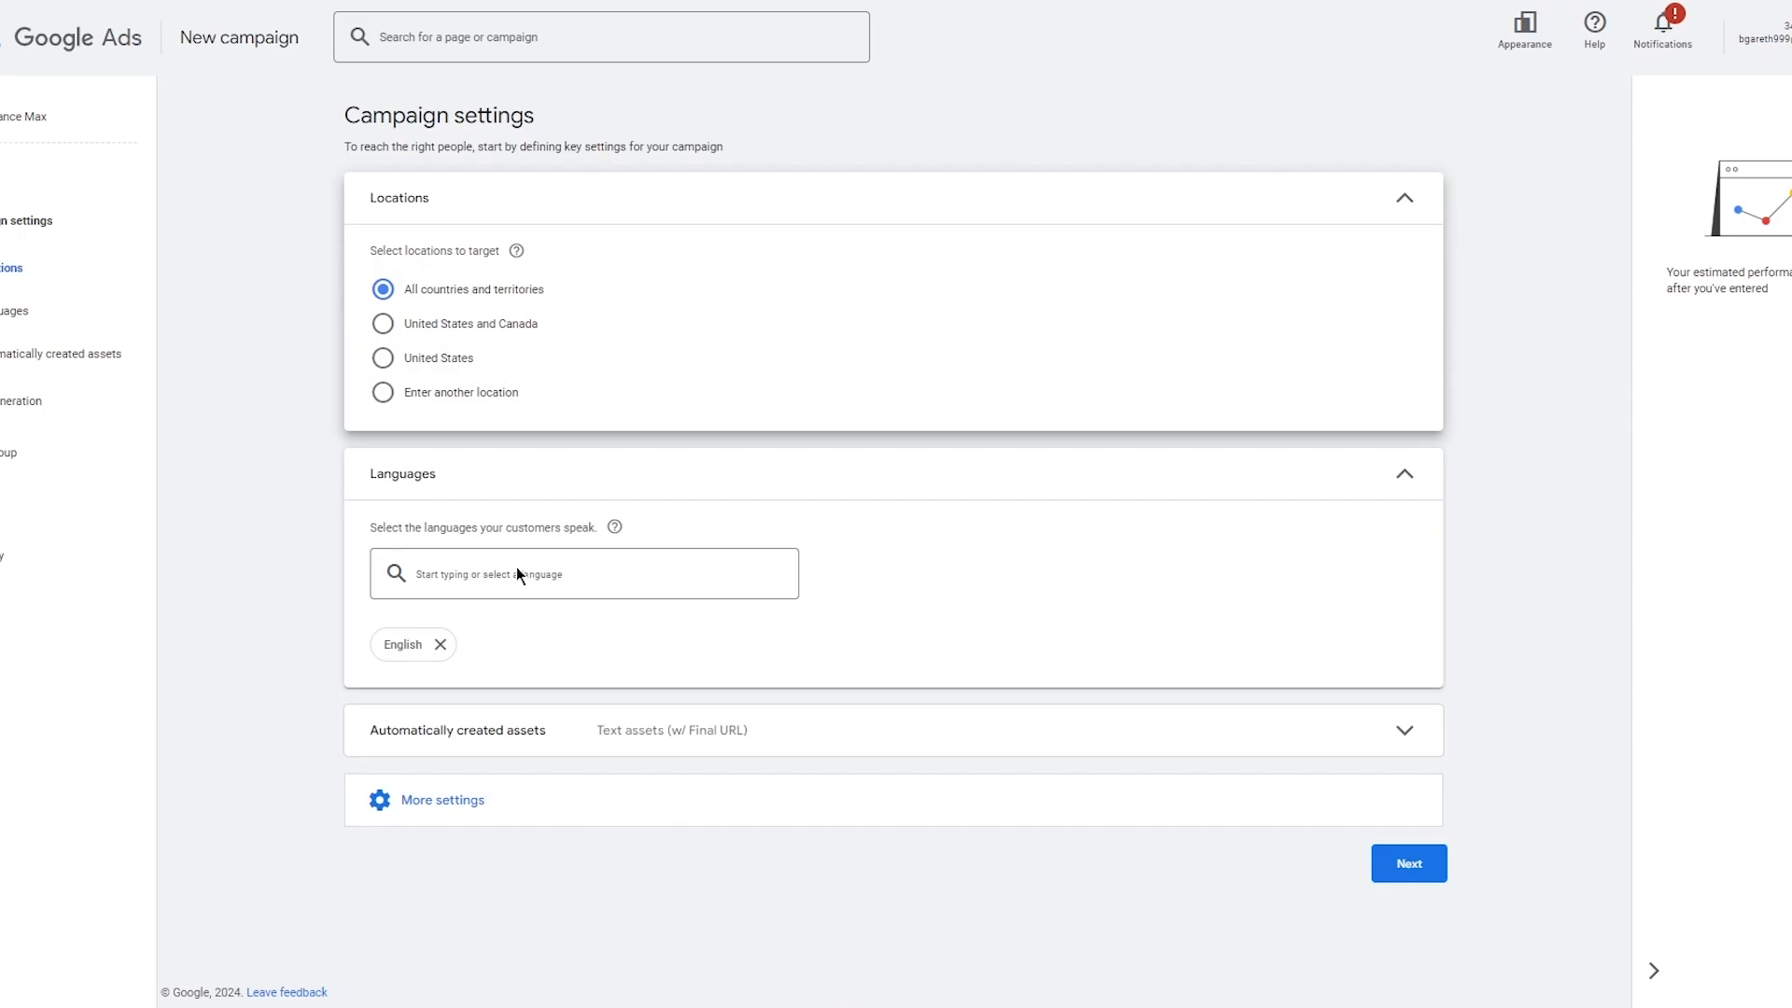
# Set the campaign languages to All languages and continue to asset generation.
pyautogui.click(404, 647)
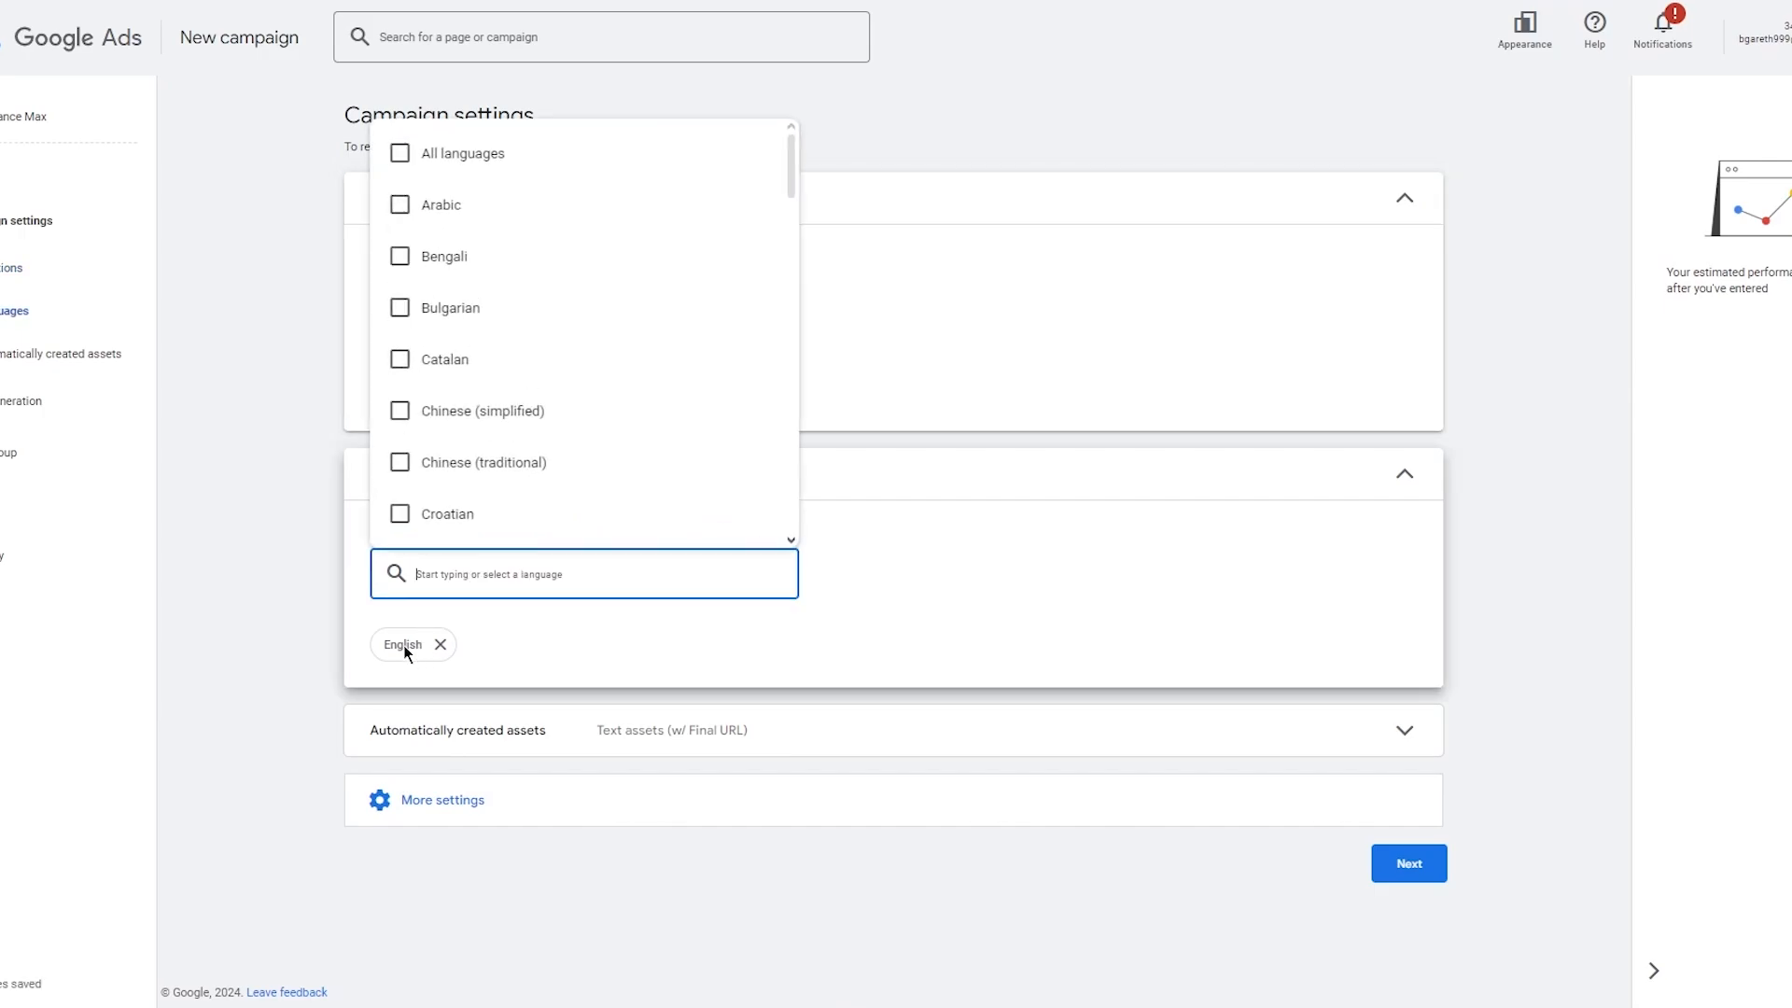
pyautogui.click(532, 168)
pyautogui.click(1184, 132)
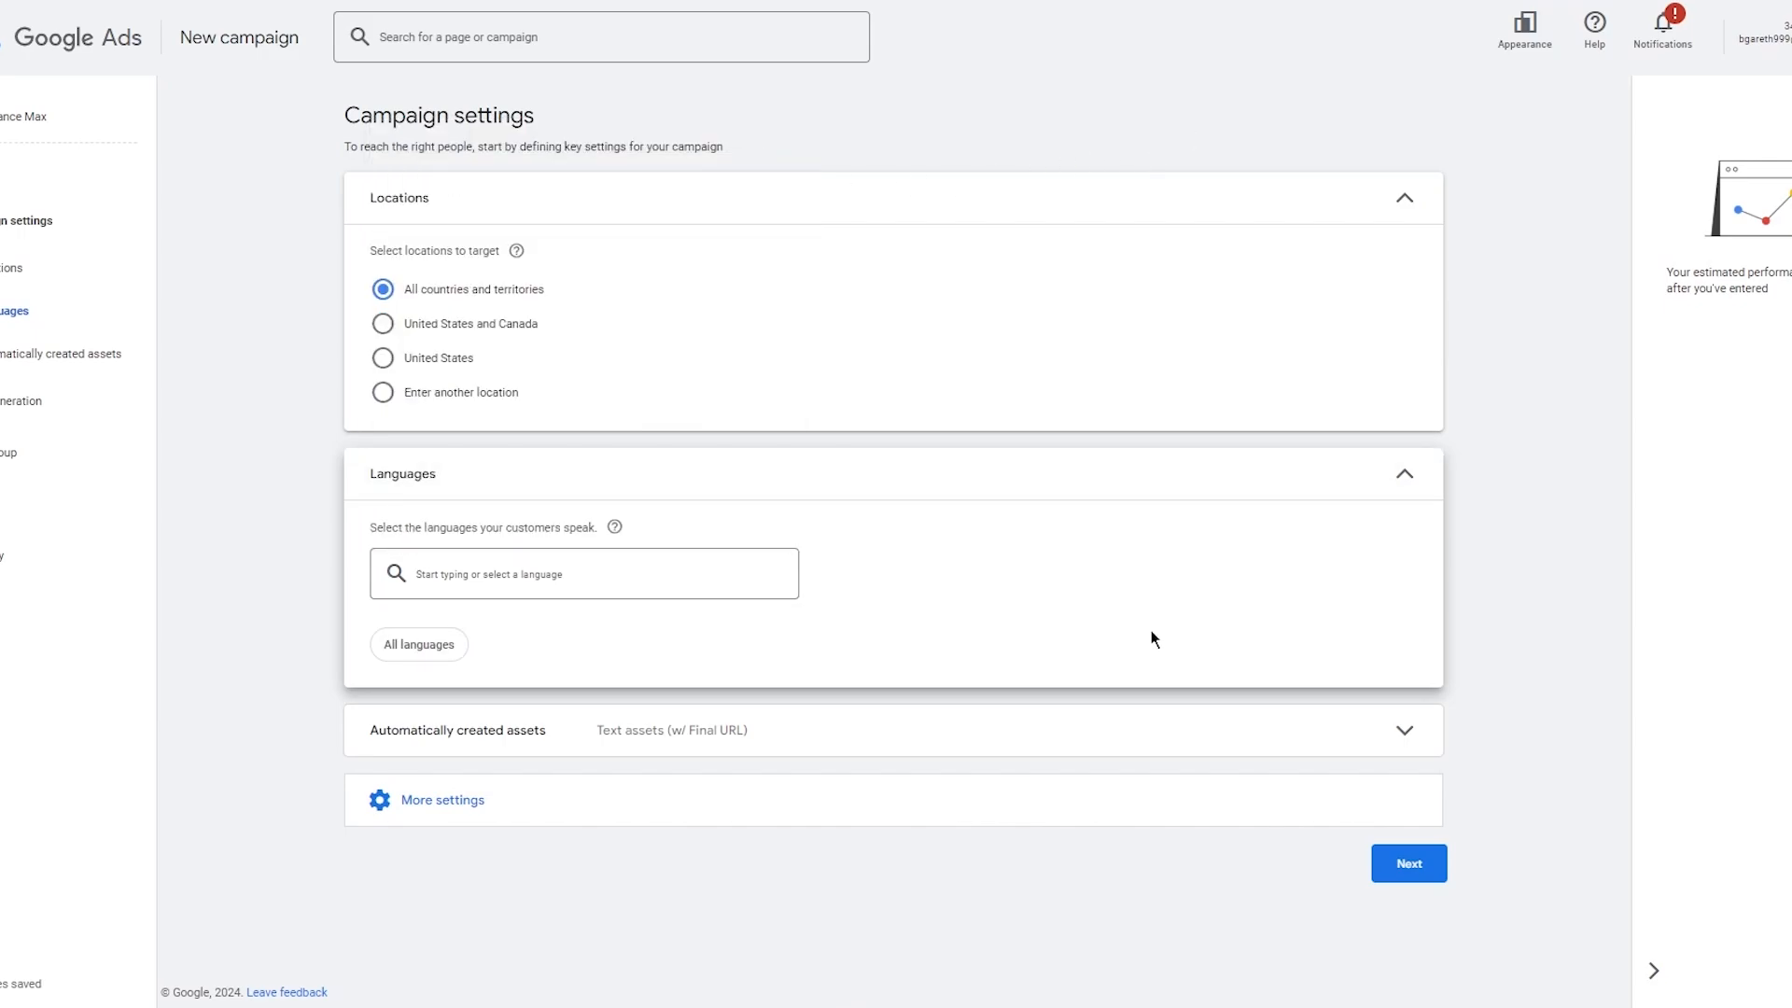
pyautogui.click(1390, 871)
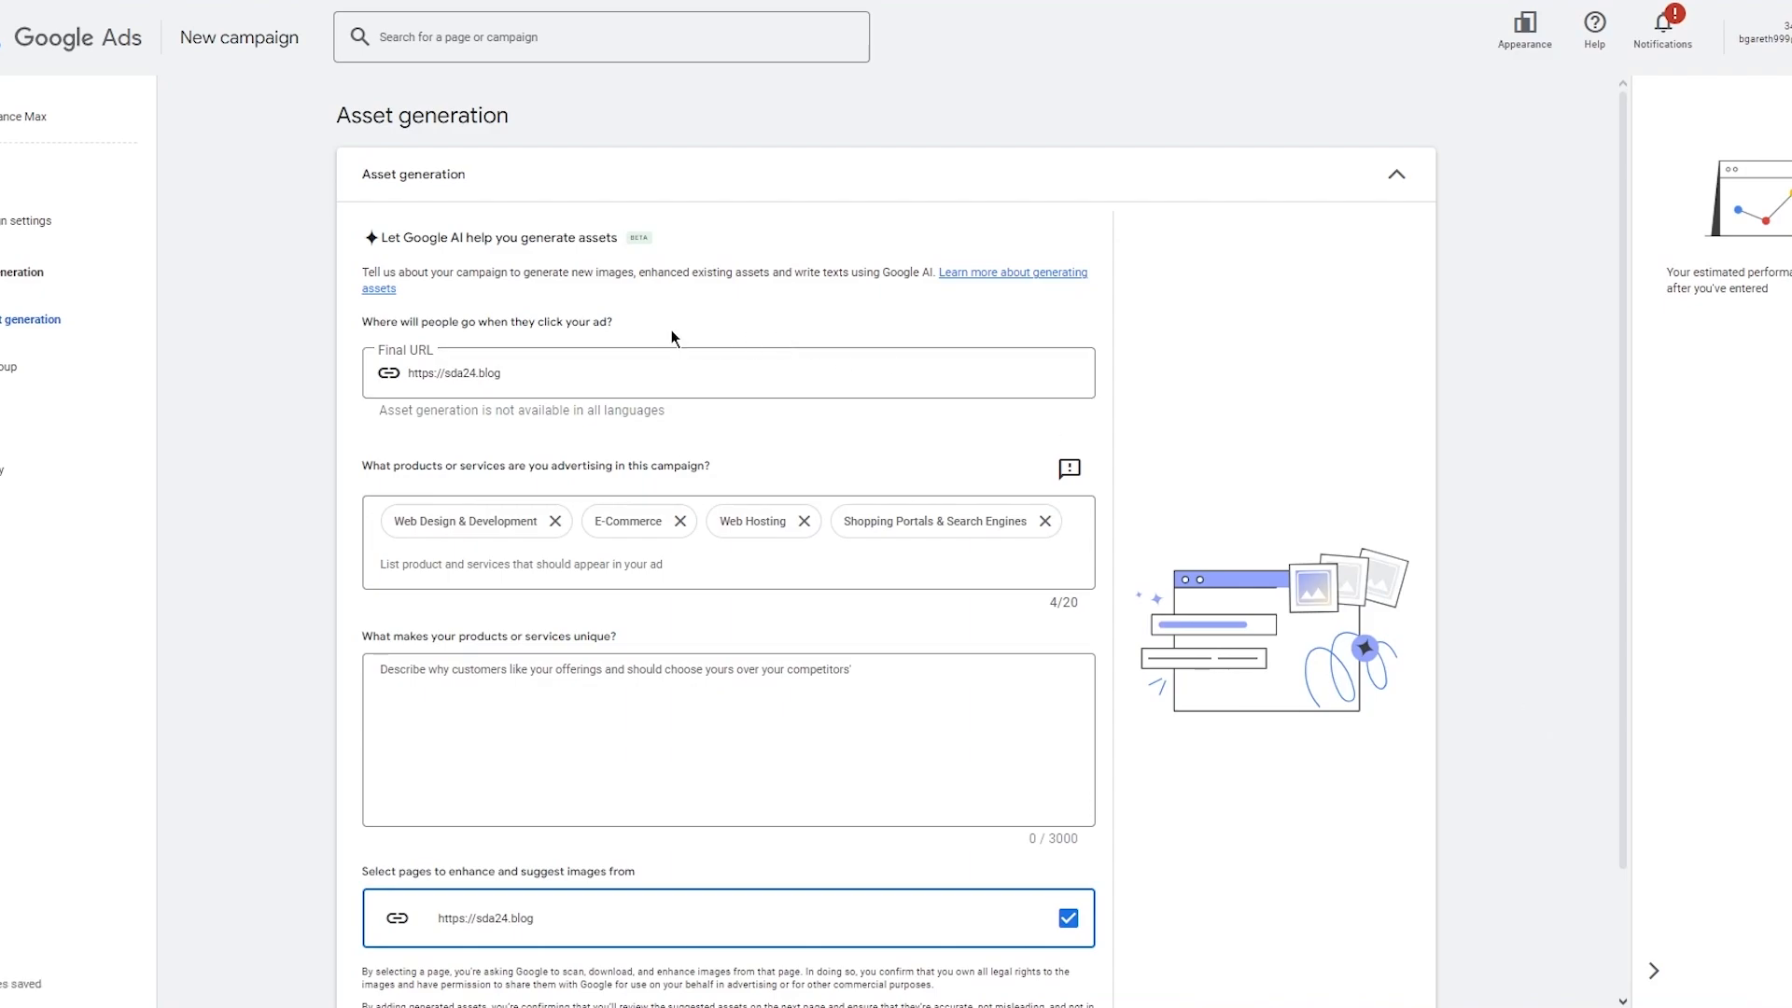
# Enter jgjhgjhg as what makes the products unique, then skip AI asset generation.
pyautogui.scroll(-2, 601, 420)
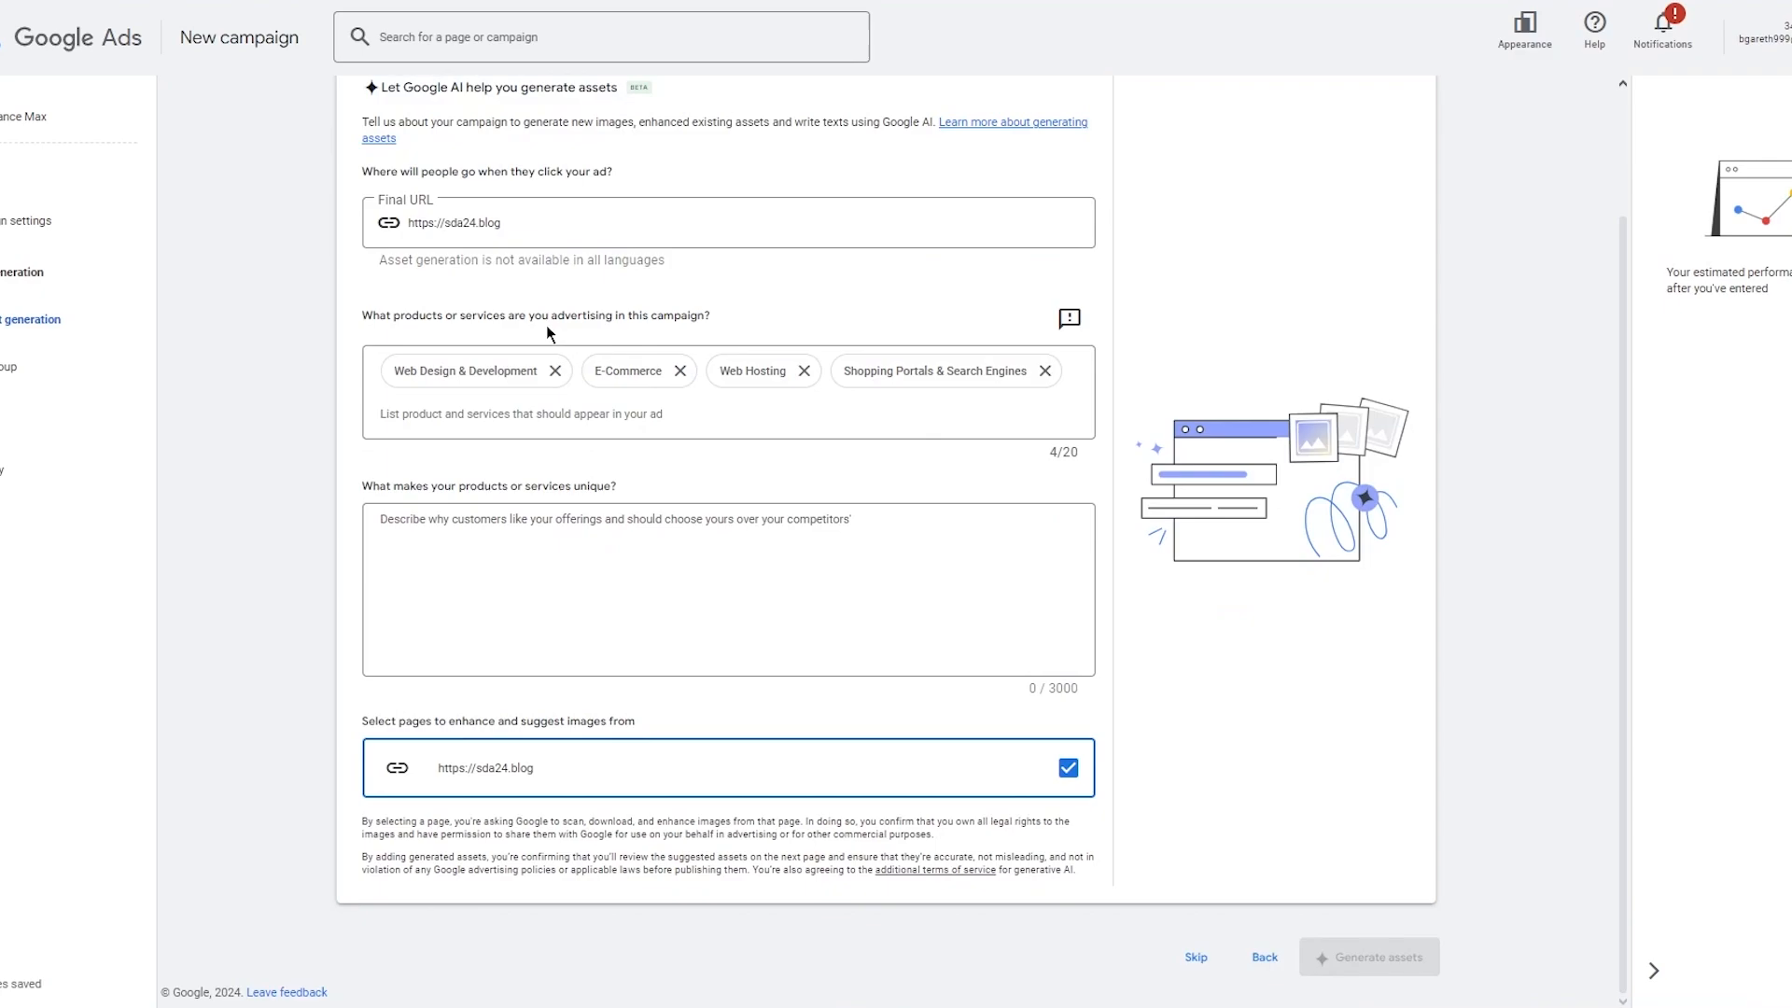
pyautogui.click(539, 575)
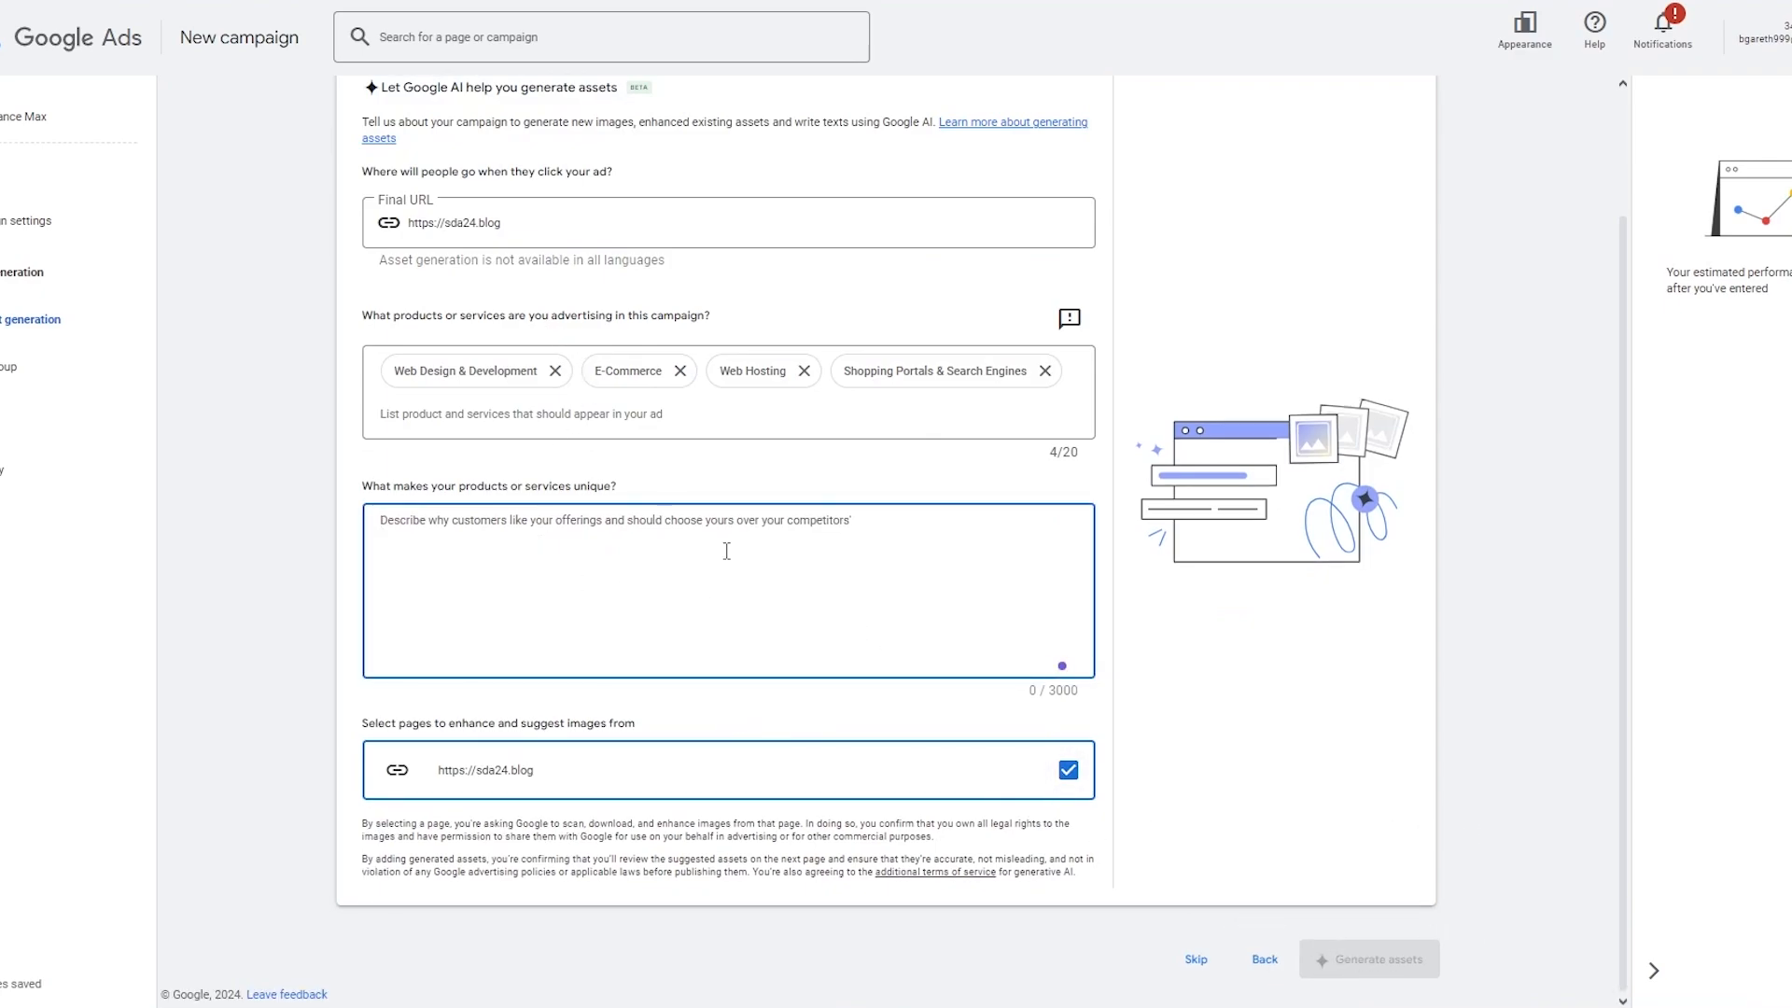
pyautogui.write('jgjhgjhg')
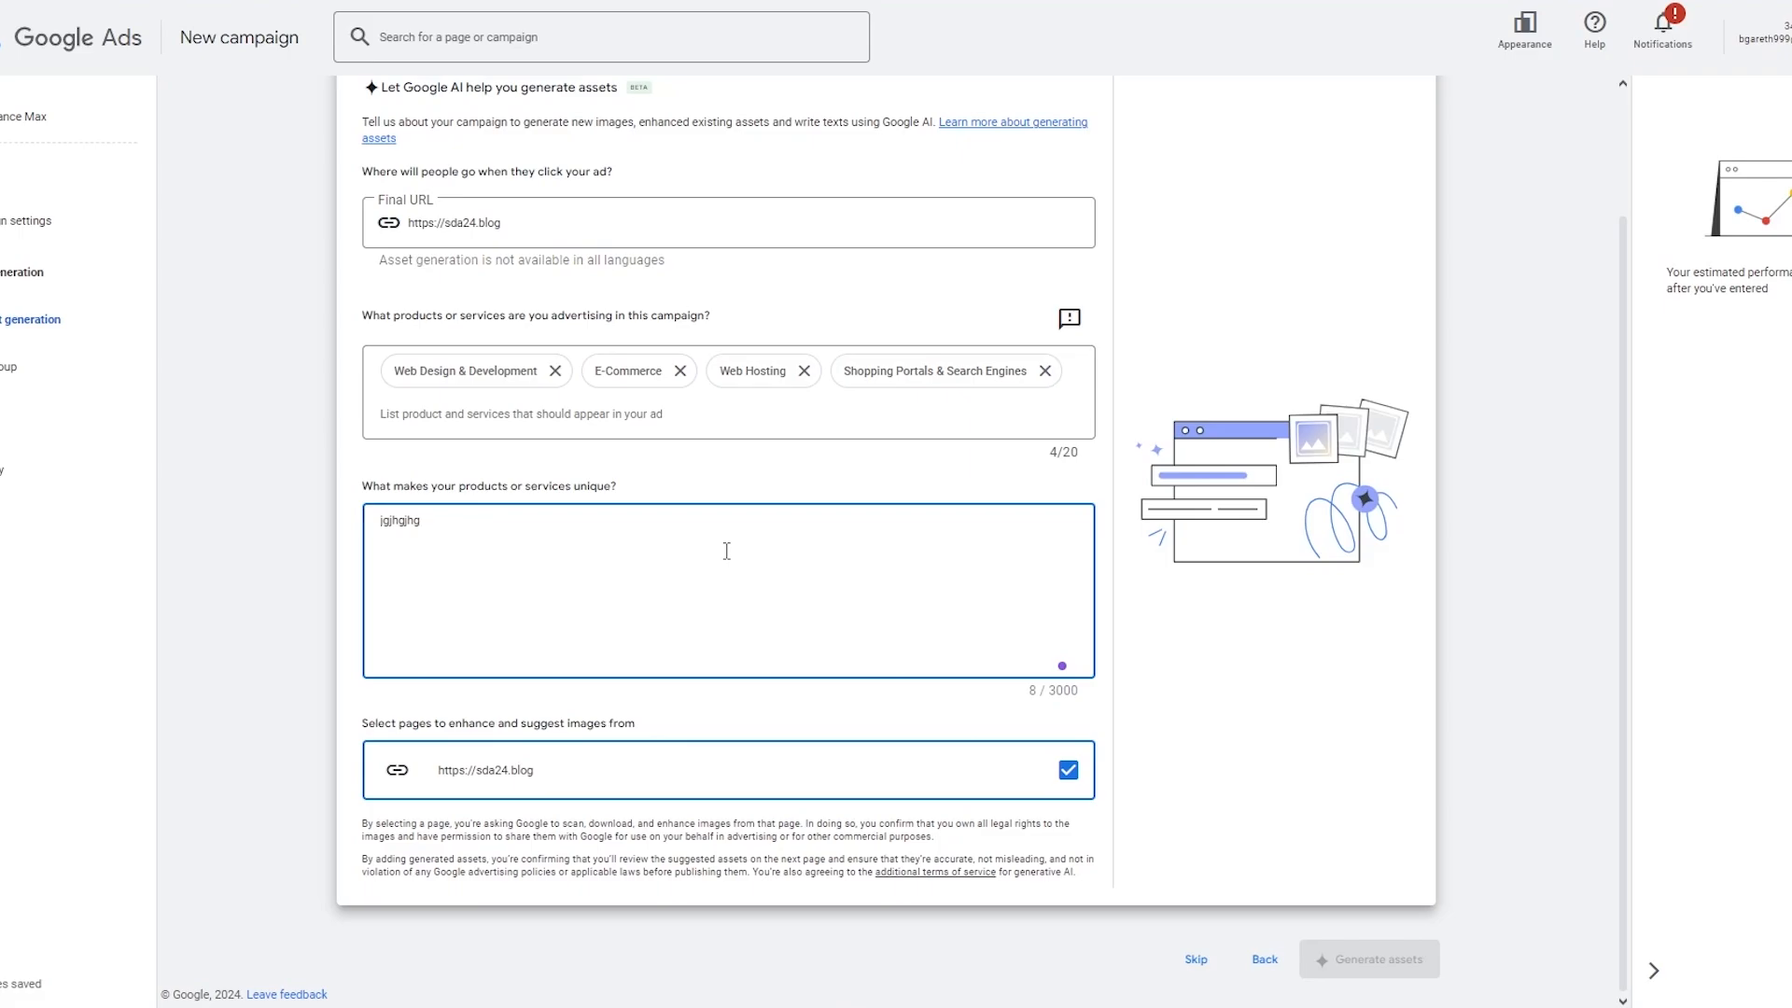
pyautogui.scroll(2, 726, 550)
pyautogui.scroll(-2, 937, 308)
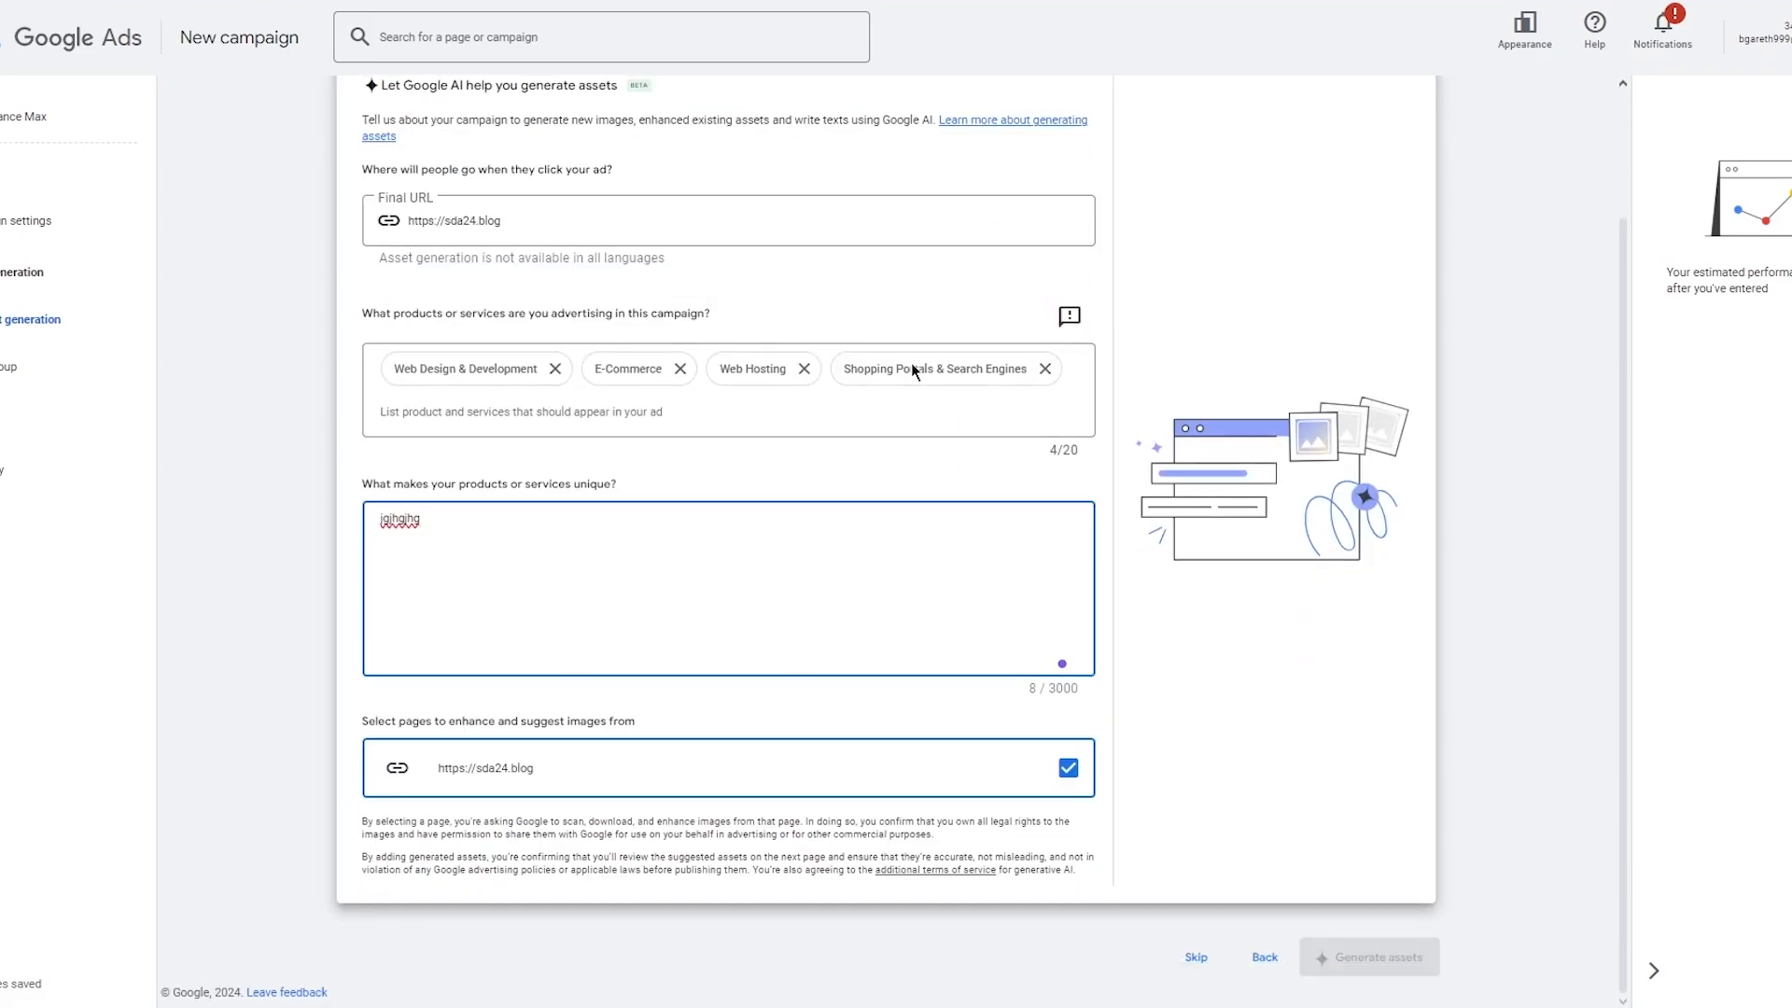
pyautogui.click(767, 697)
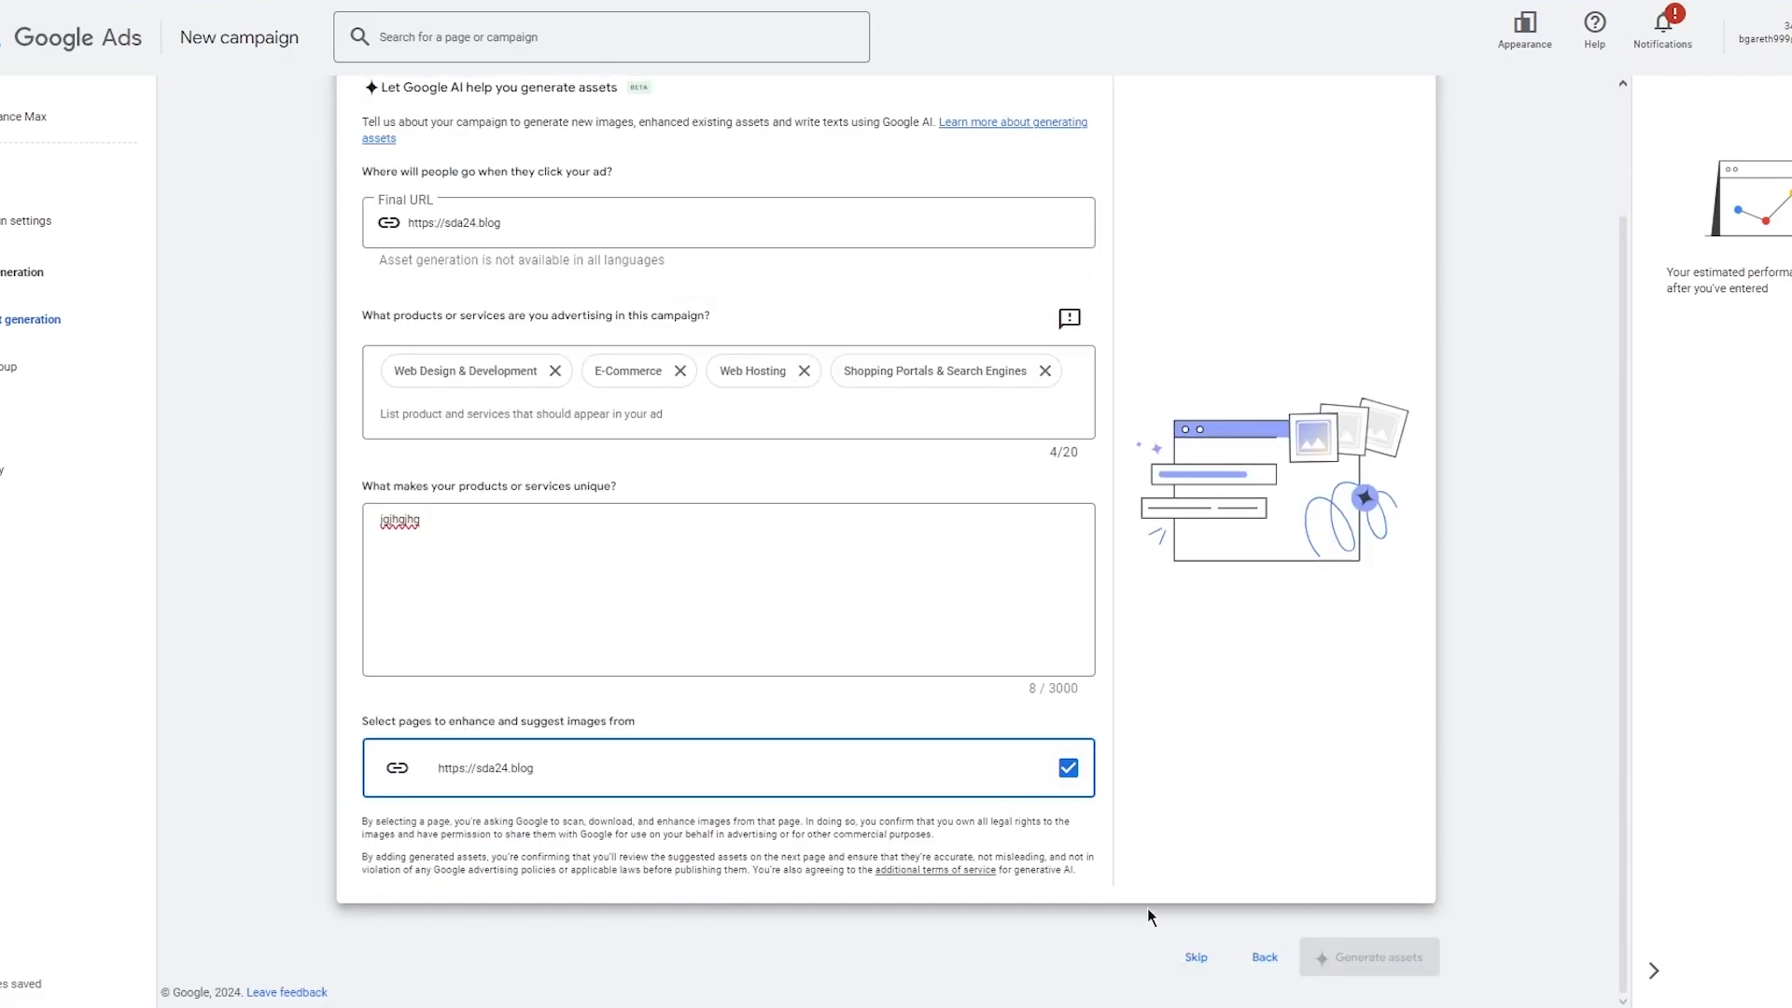
pyautogui.click(1195, 956)
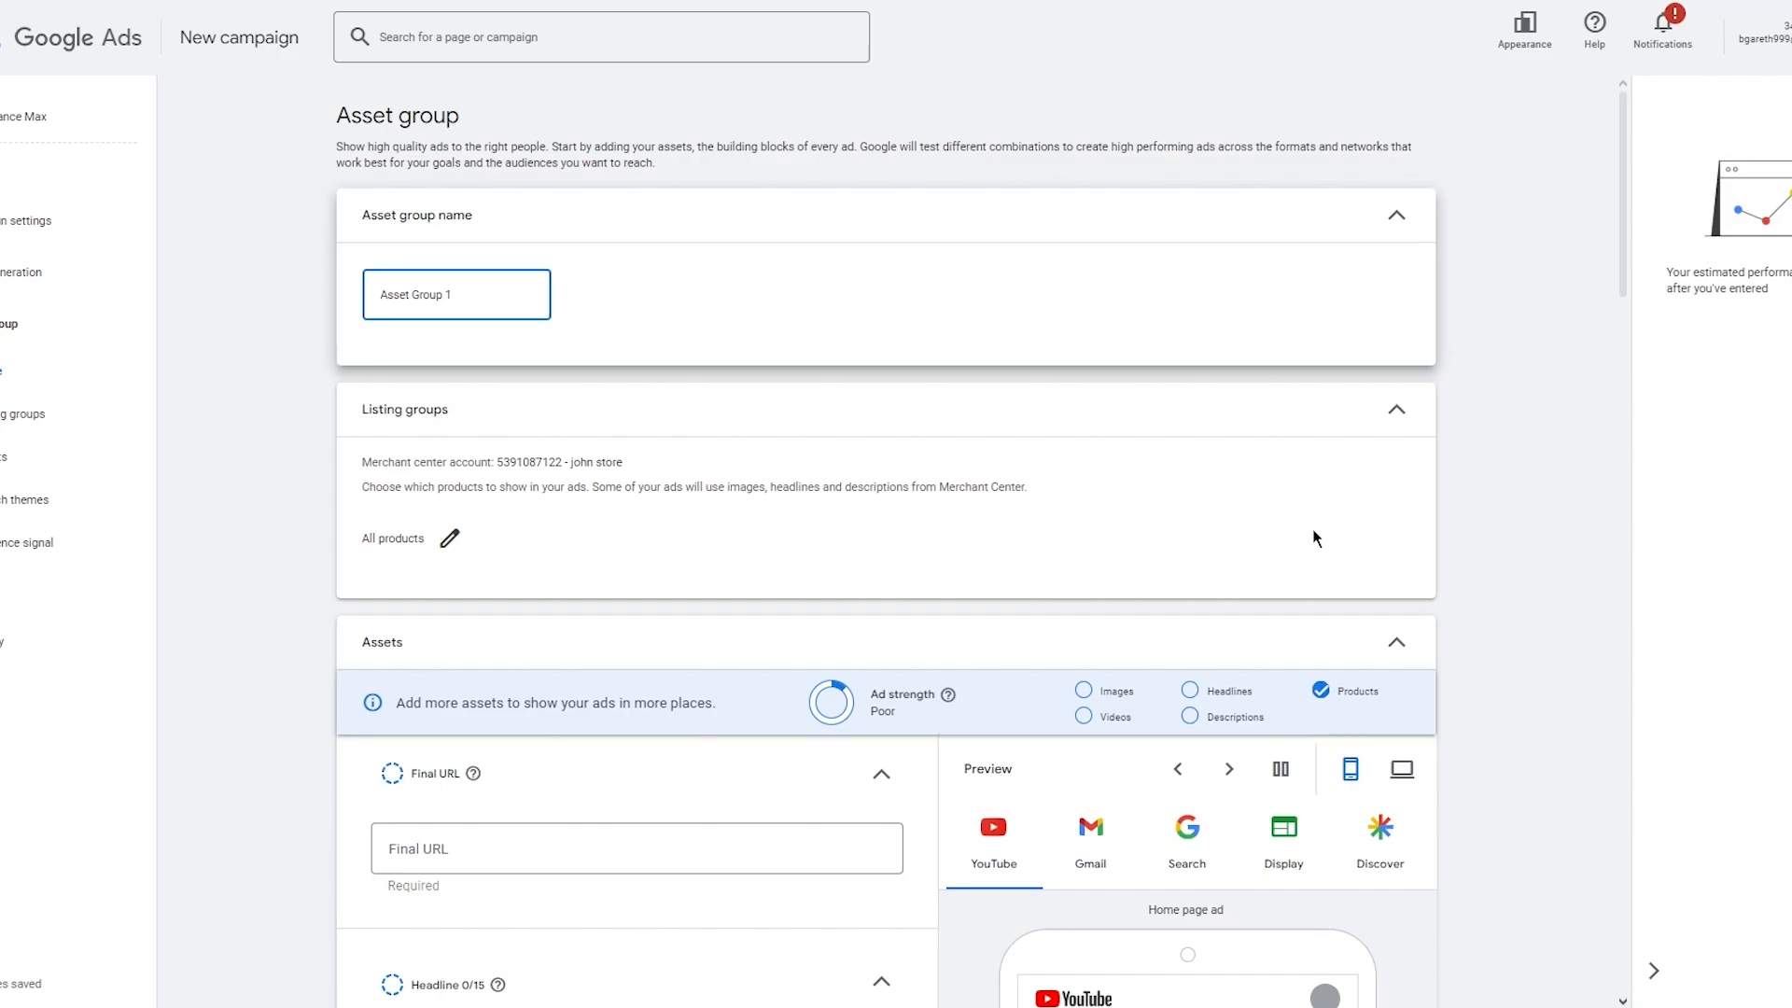
# Review the asset group's listing groups, asset fields and ad previews across placements.
pyautogui.scroll(-1, 536, 412)
pyautogui.scroll(-3, 536, 416)
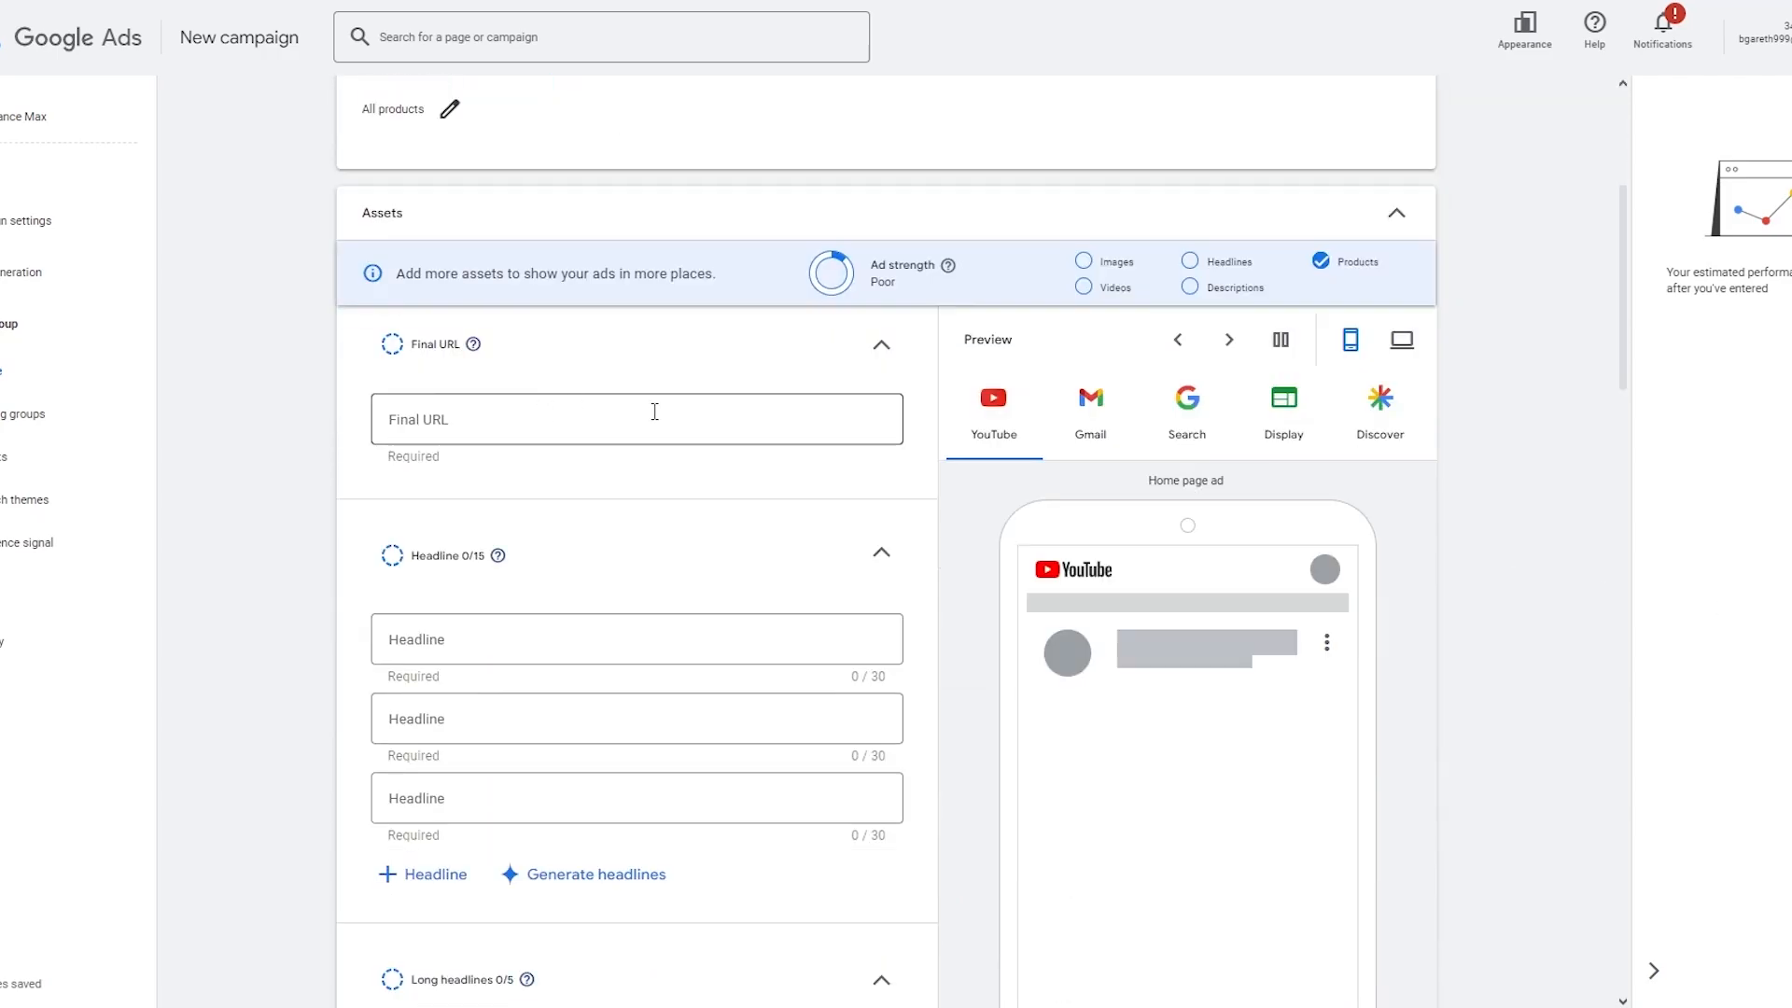
pyautogui.scroll(-4, 635, 424)
pyautogui.scroll(6, 635, 429)
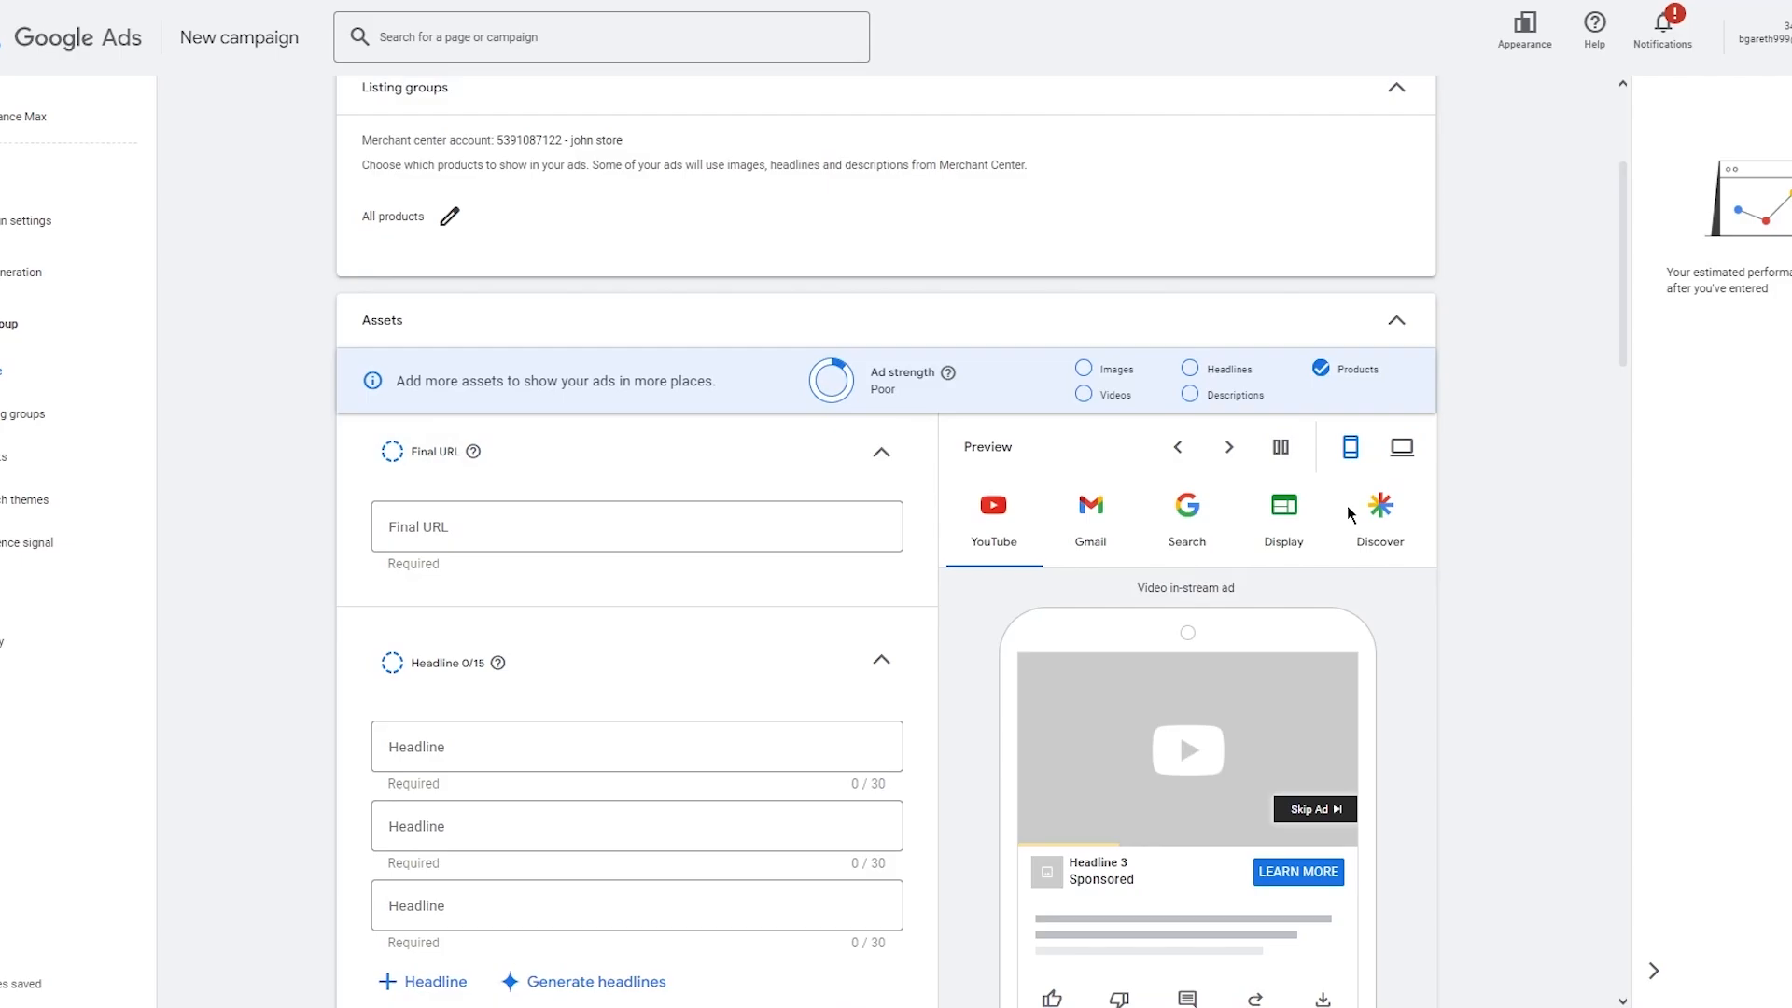
pyautogui.scroll(-16, 1226, 570)
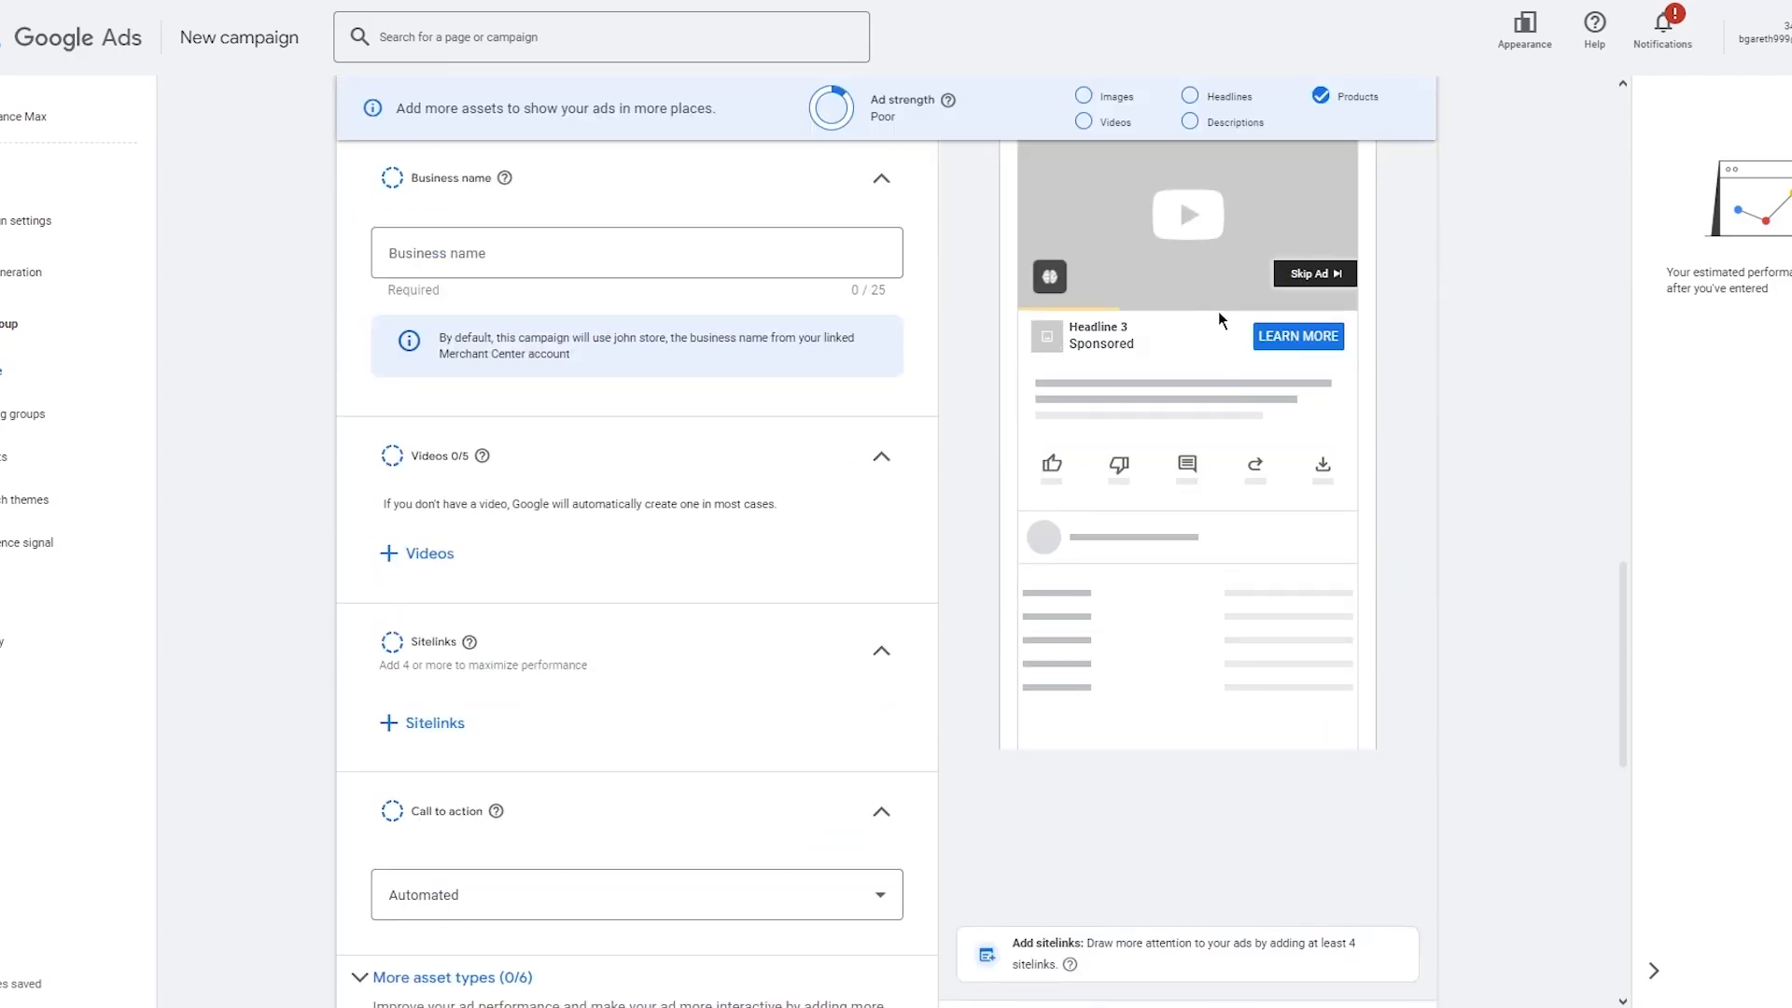
pyautogui.scroll(12, 1218, 339)
pyautogui.scroll(3, 1223, 394)
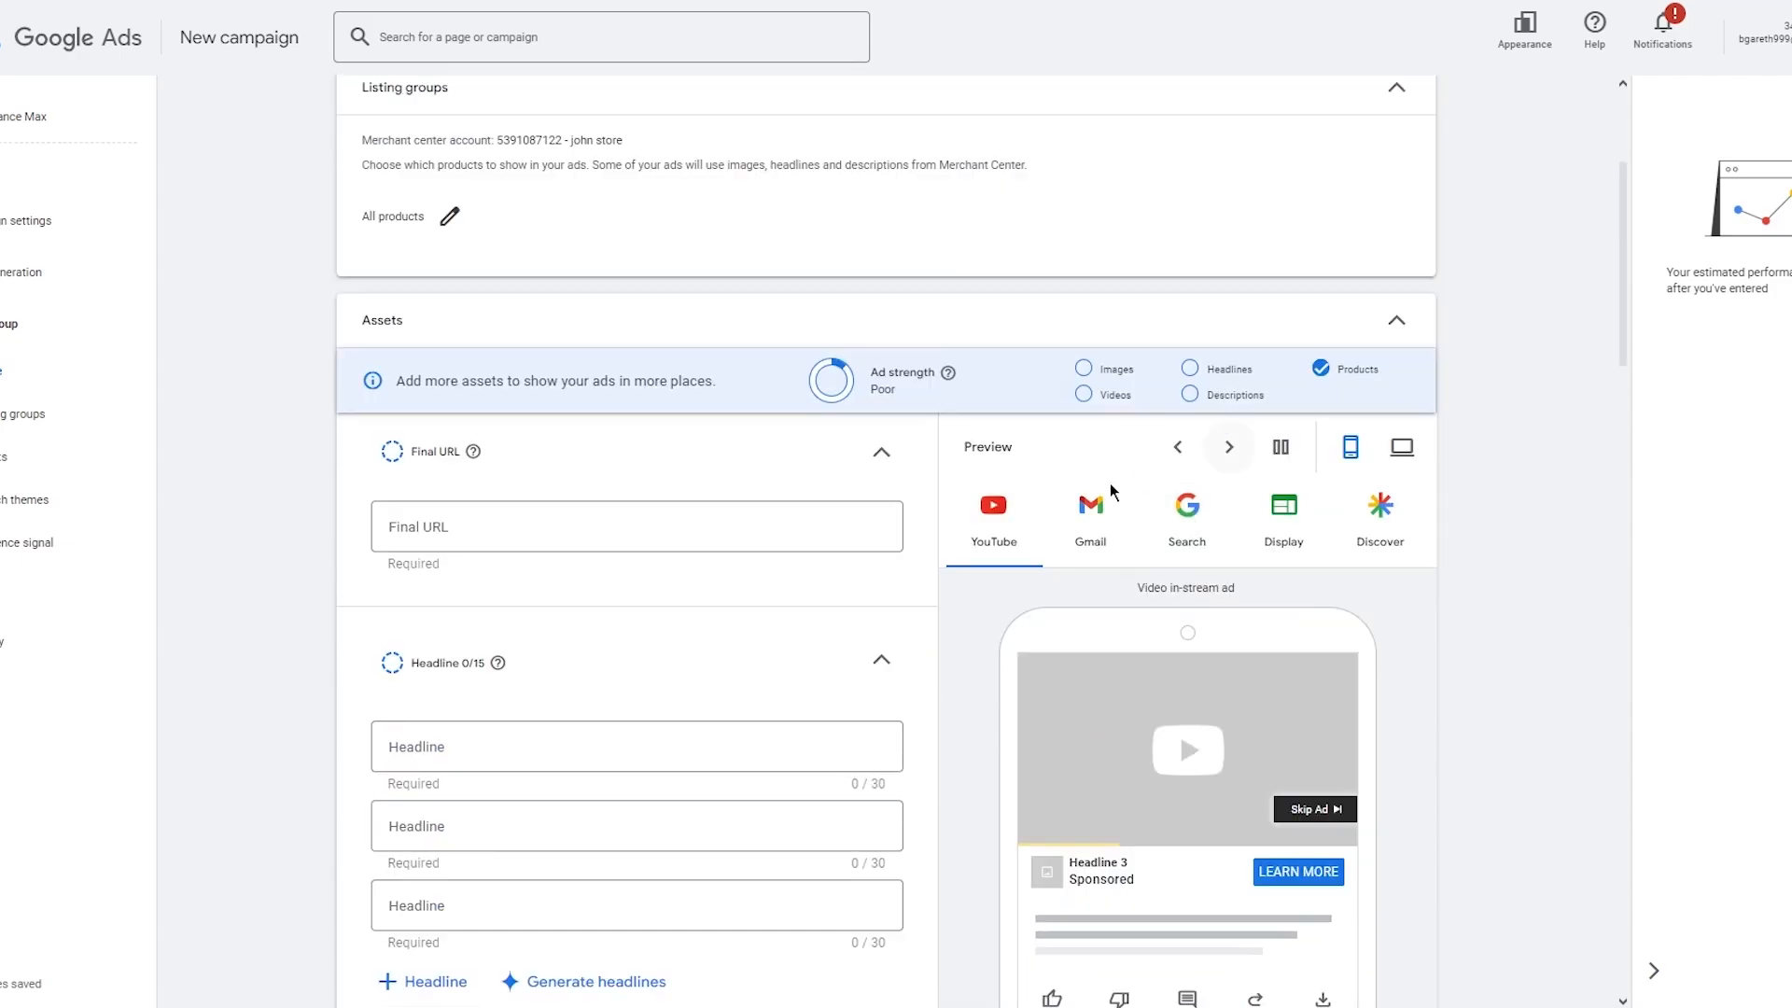
pyautogui.click(1082, 530)
pyautogui.scroll(-2, 1250, 569)
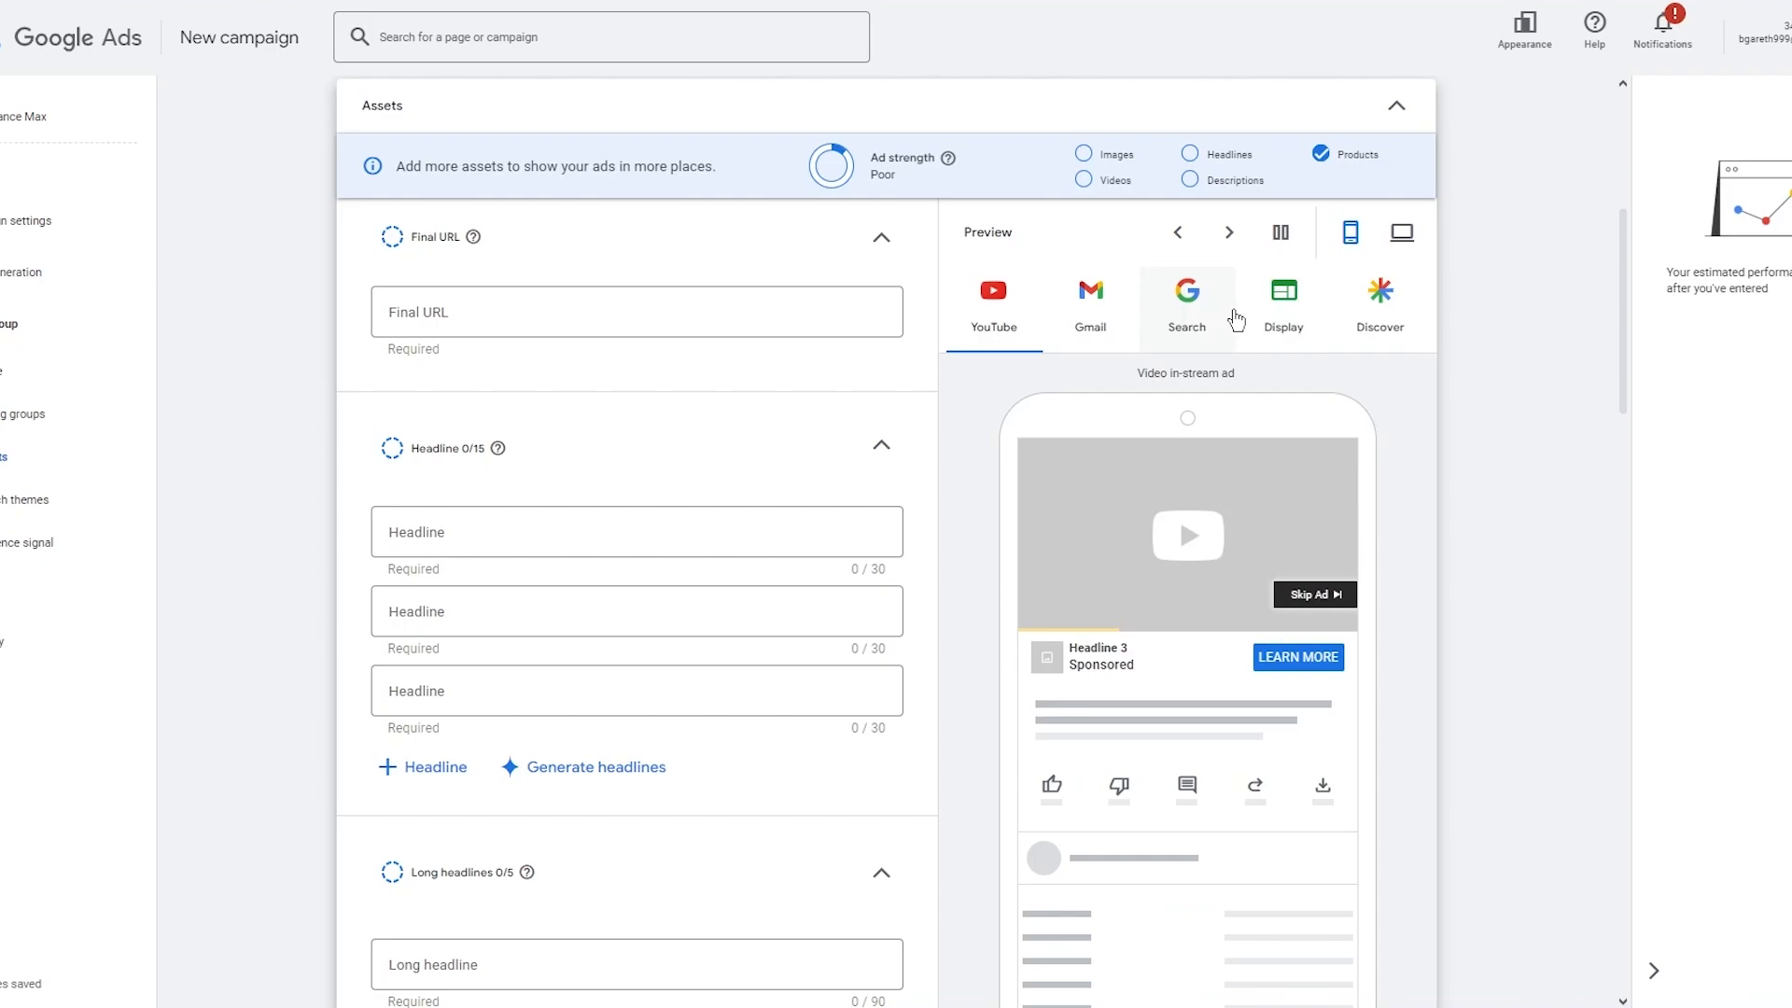
pyautogui.click(492, 329)
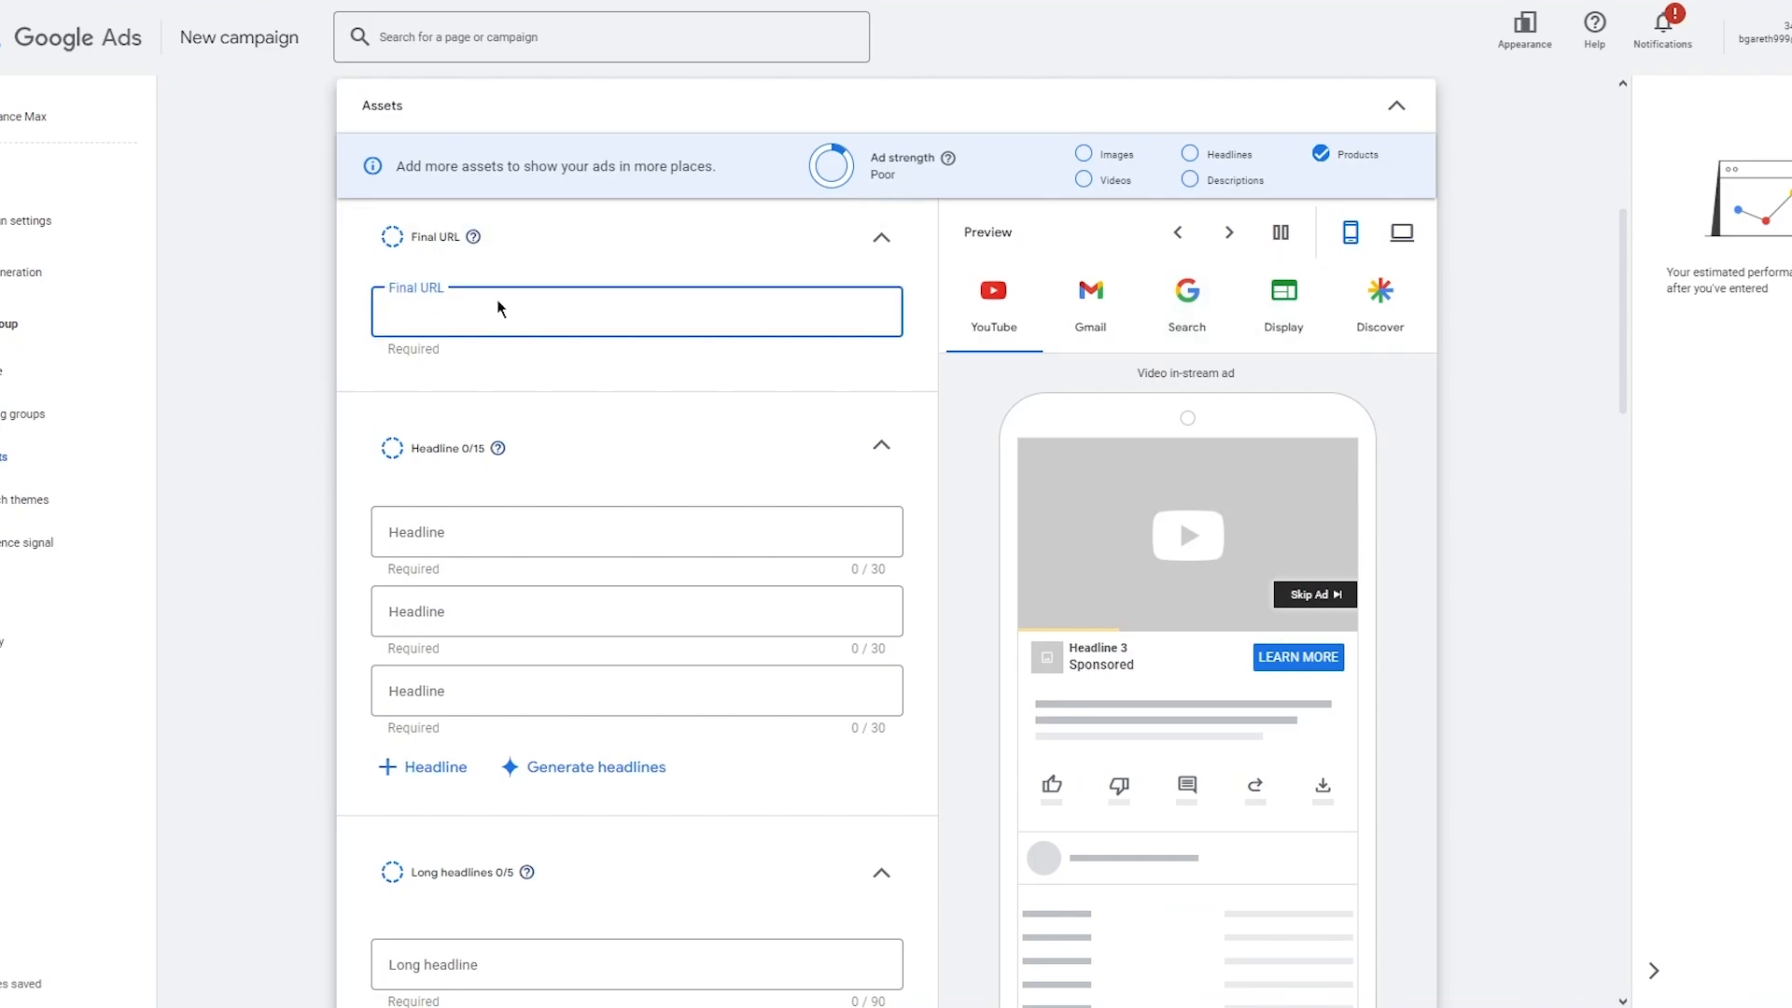
pyautogui.write('wwww')
pyautogui.press('BackSpace')
pyautogui.press('Return')
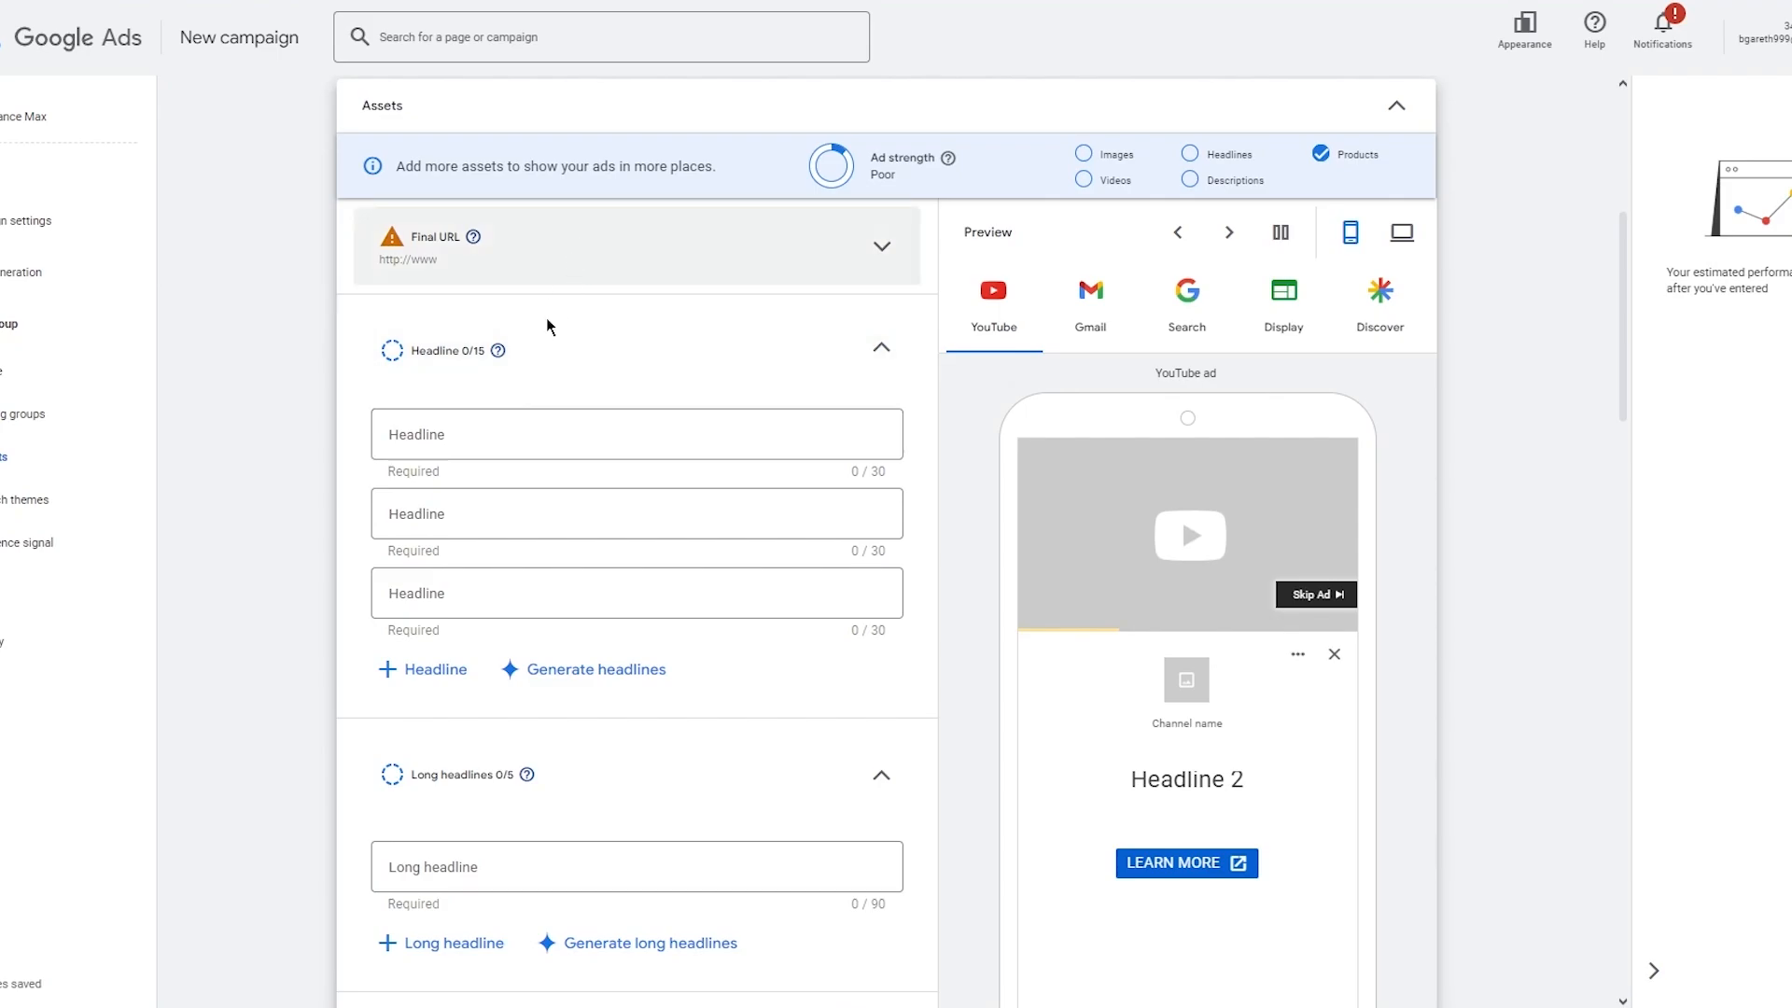
pyautogui.click(513, 431)
pyautogui.click(383, 272)
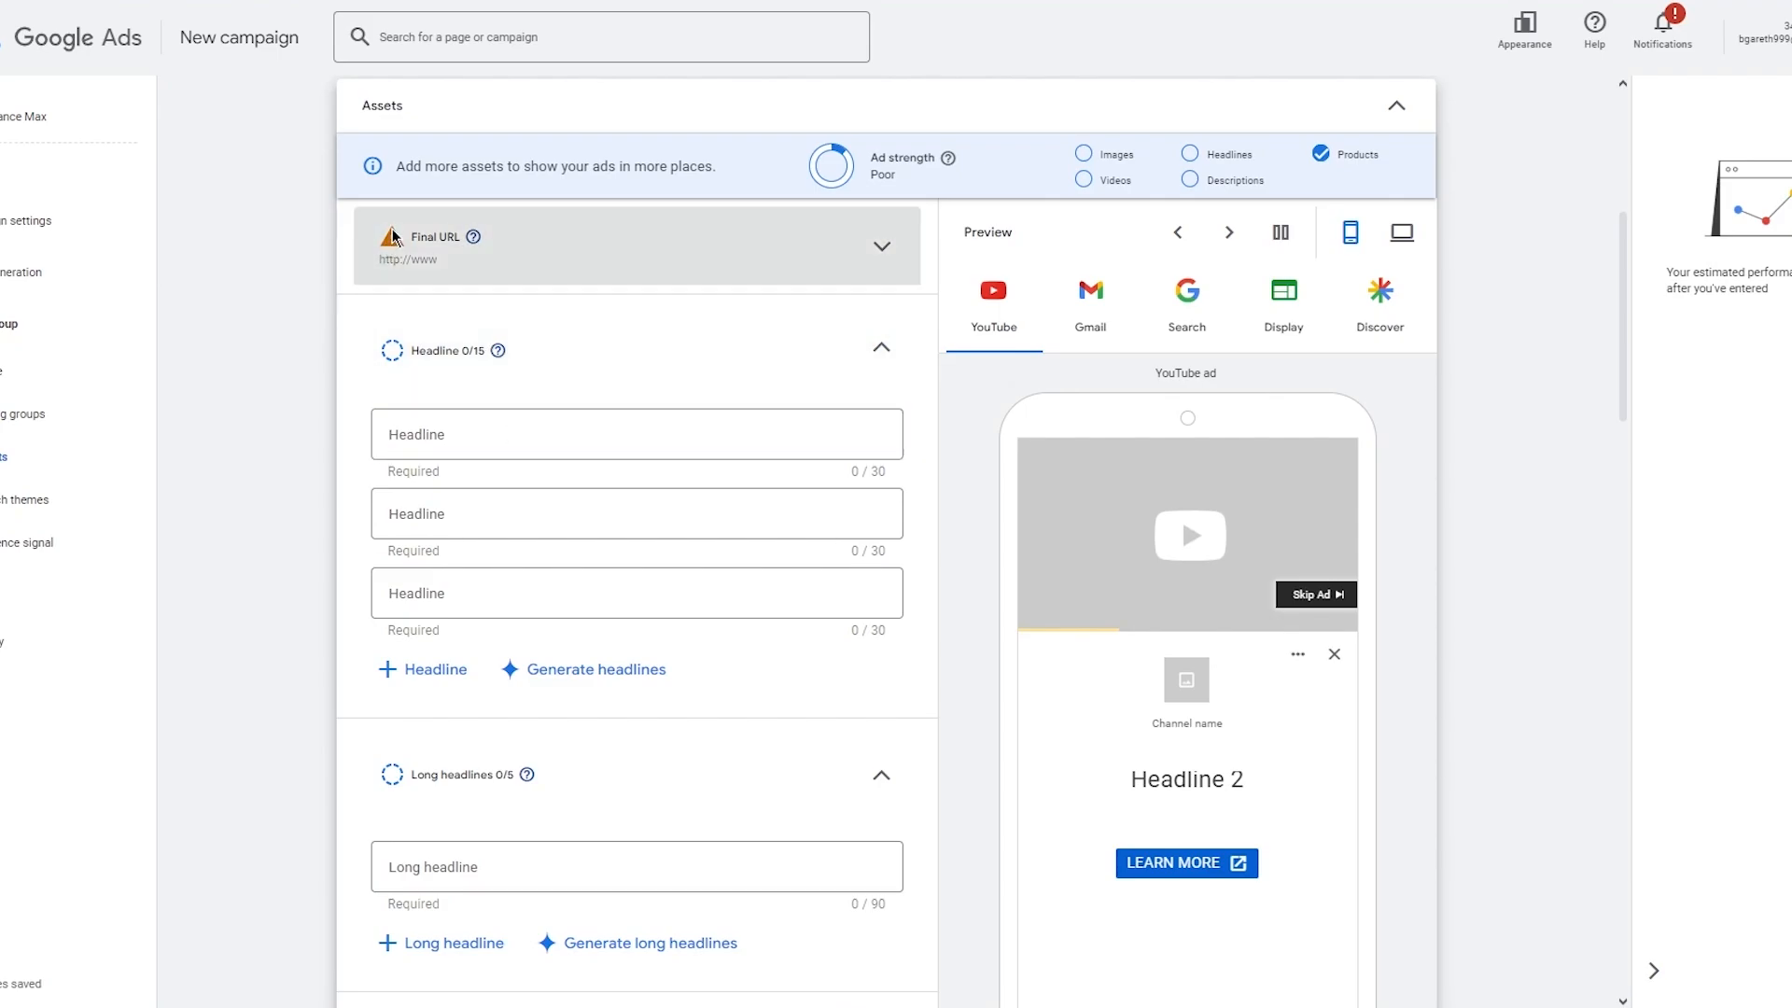
pyautogui.write('.you')
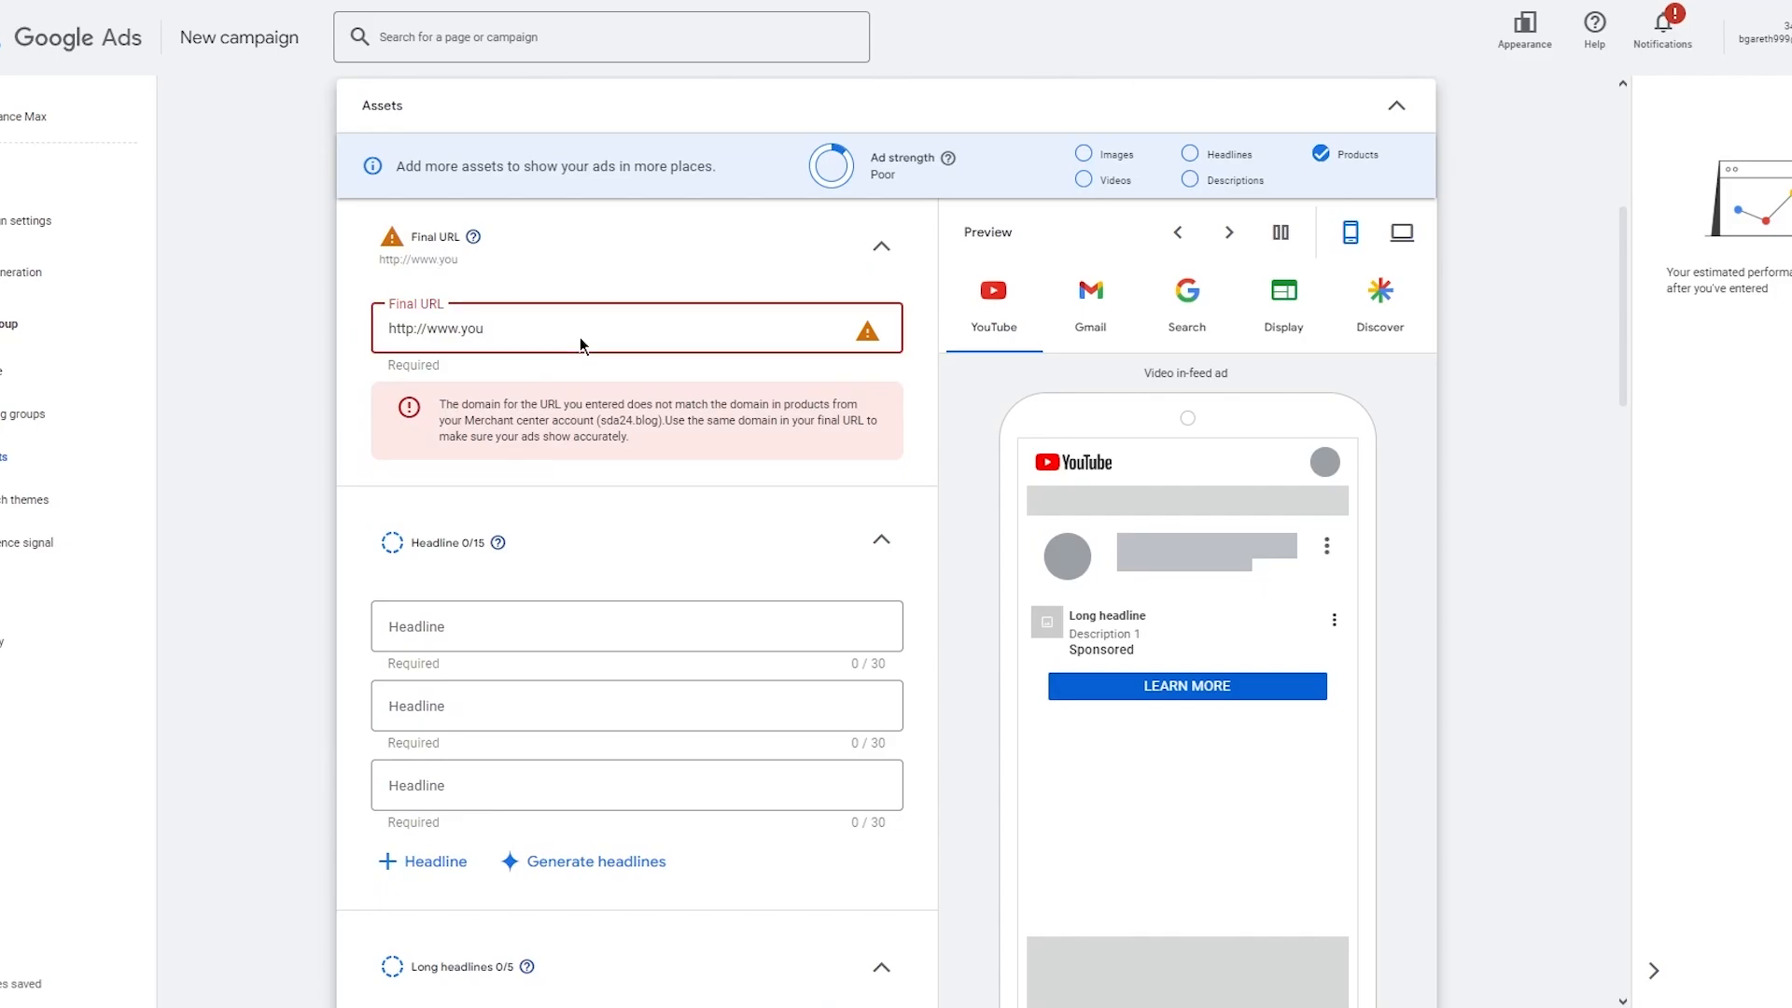
pyautogui.write('tube.com')
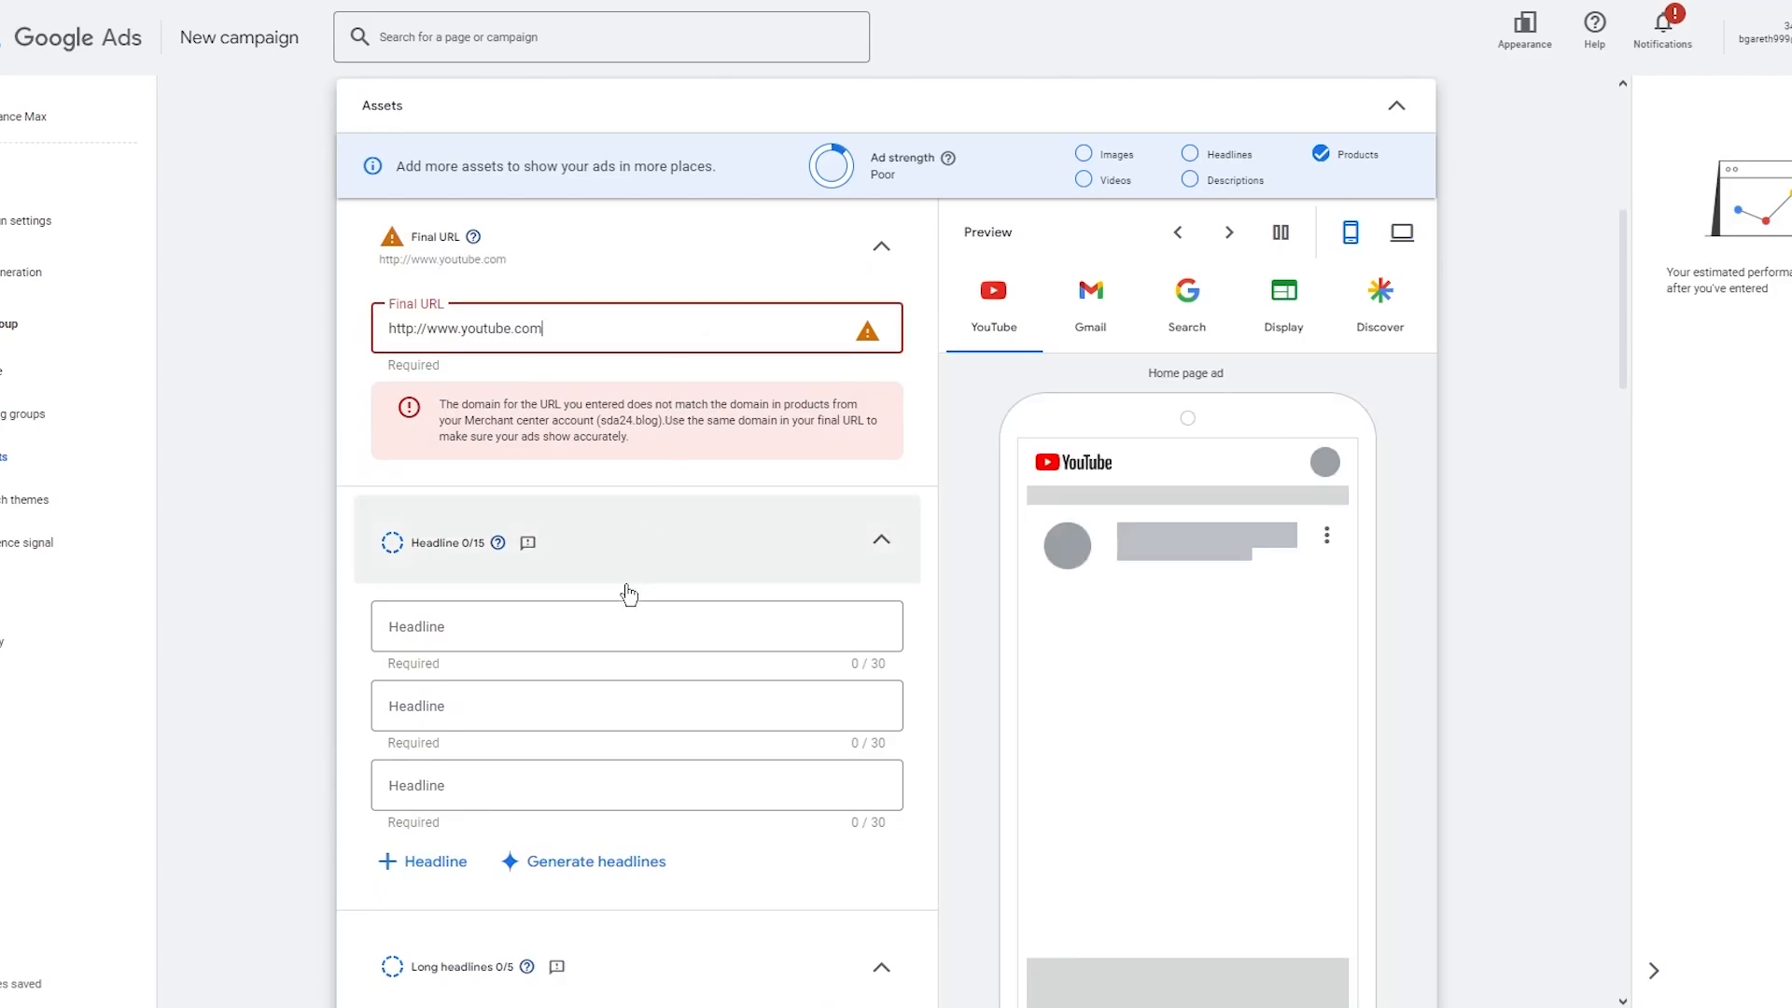
# Try to generate headlines with Google AI without a description, then close the headline dialog.
pyautogui.click(555, 611)
pyautogui.scroll(-5, 592, 428)
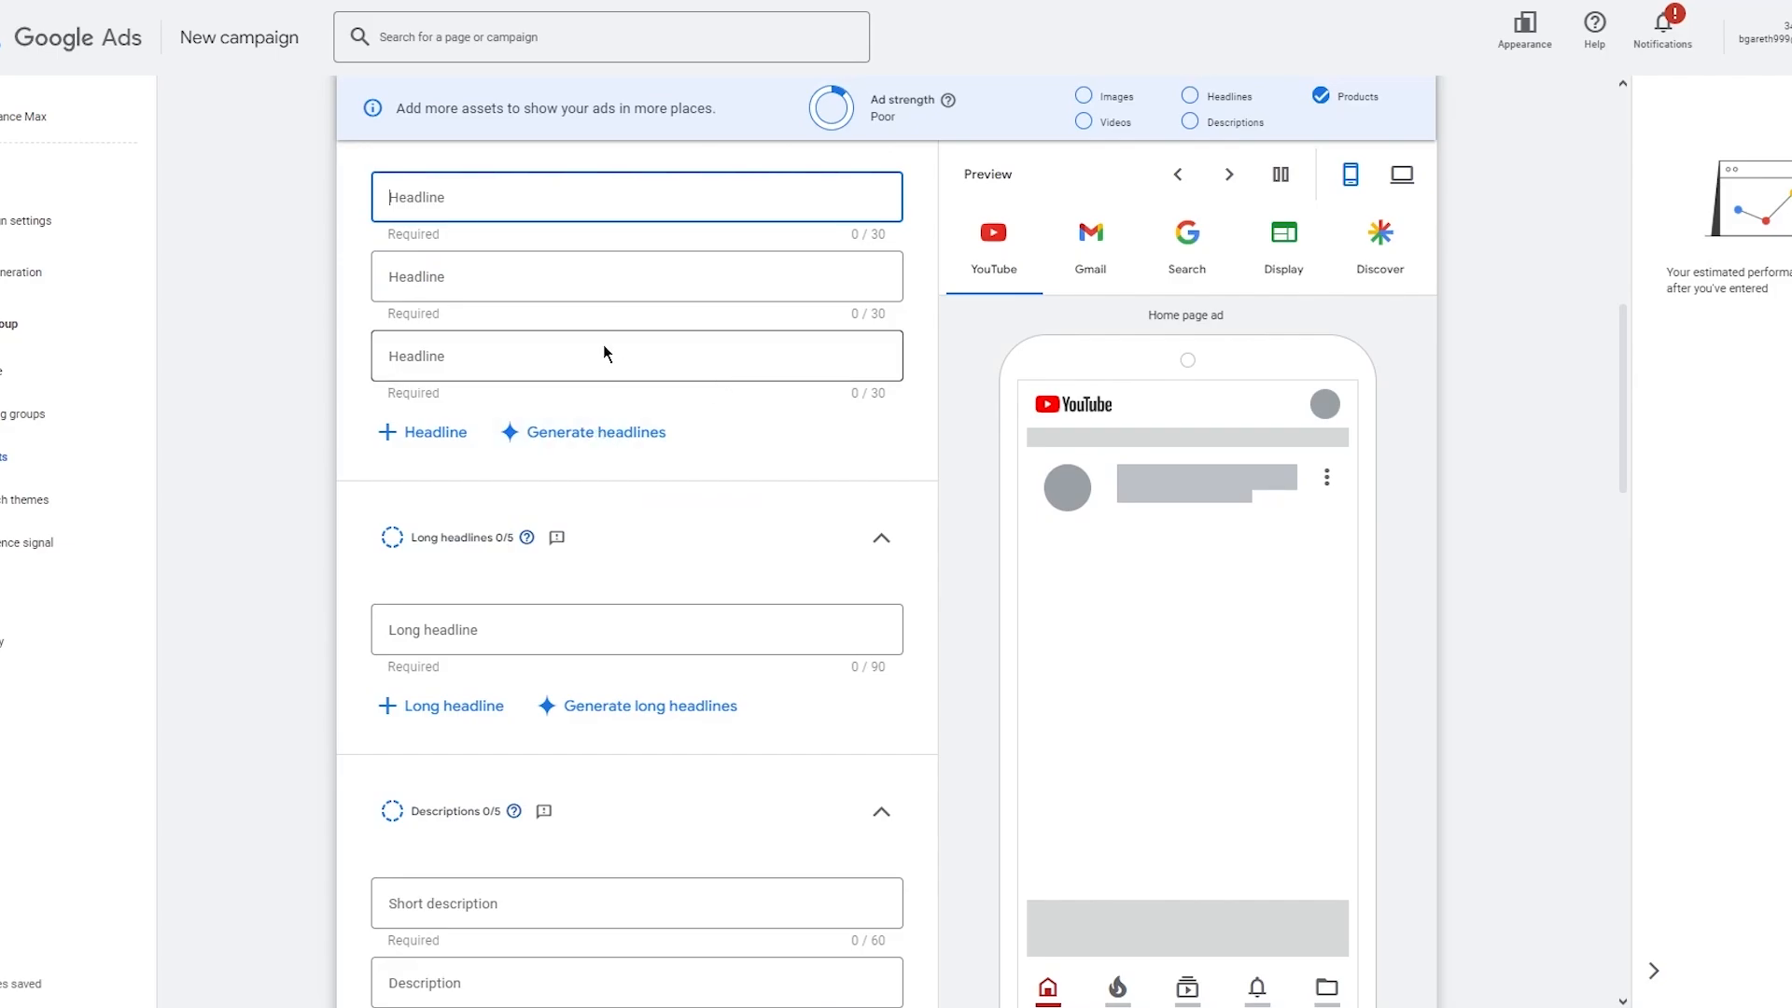
pyautogui.click(616, 453)
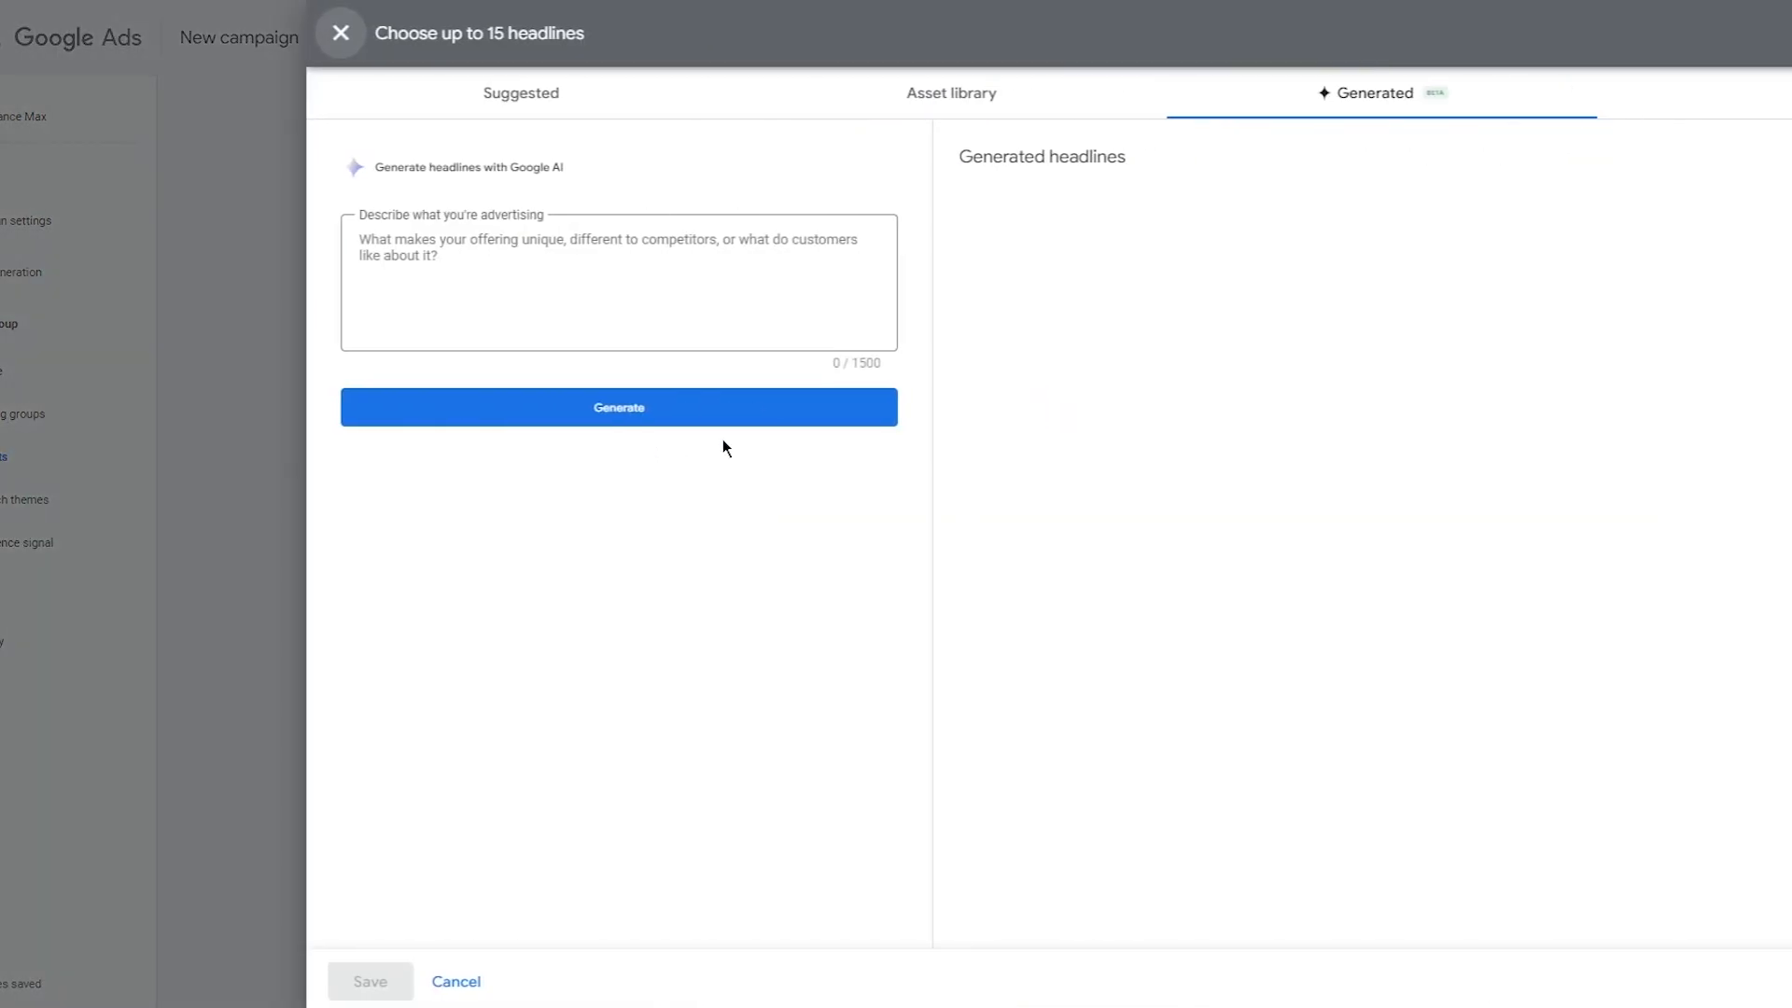
pyautogui.click(624, 411)
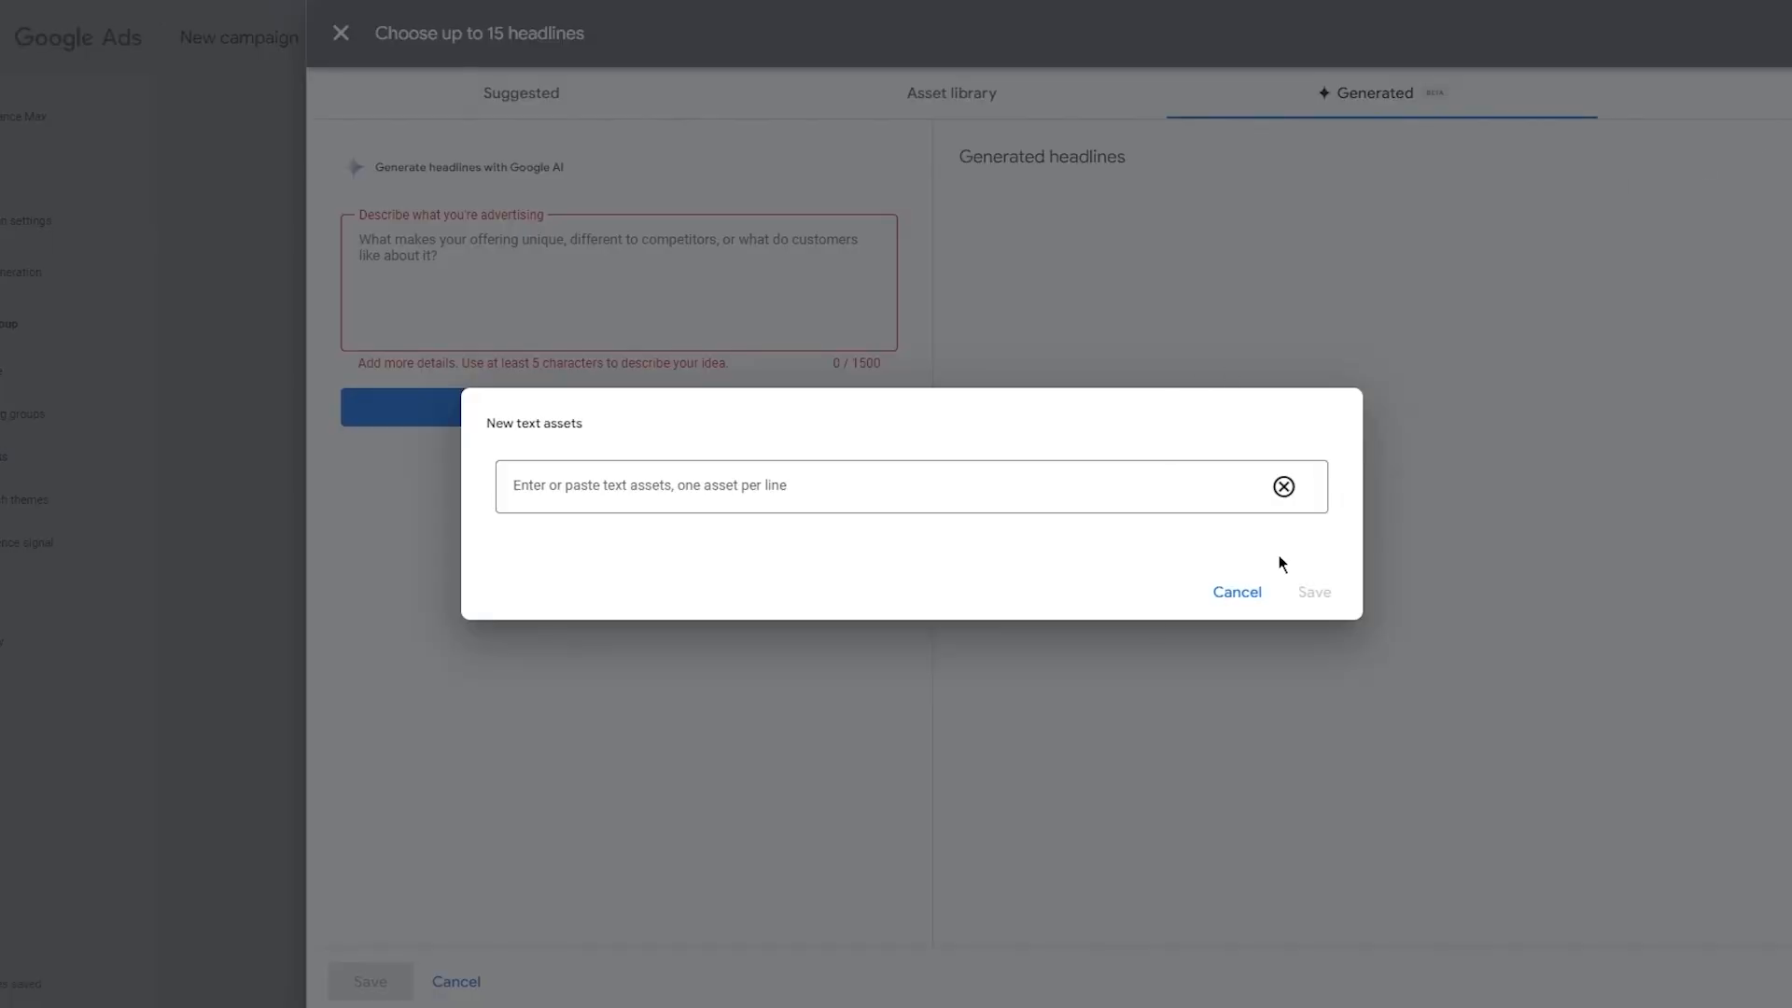
pyautogui.click(1237, 592)
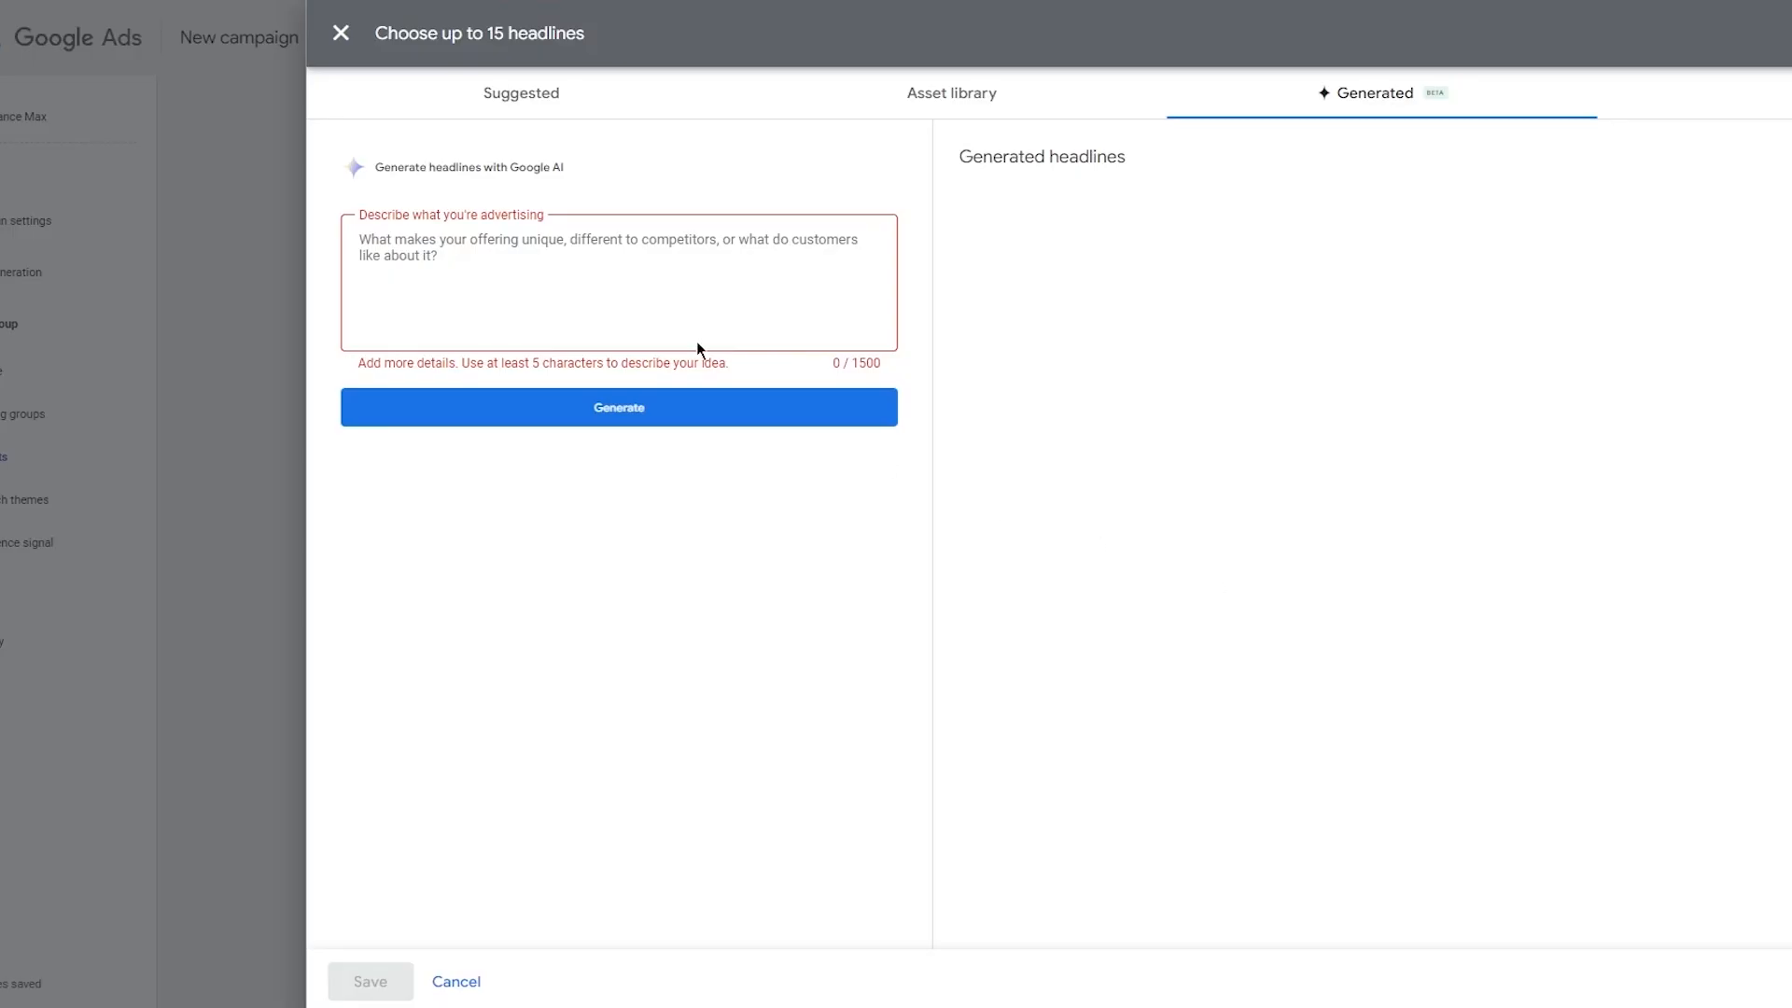
pyautogui.click(346, 43)
# Set the campaign's average daily budget to 88 PKR and continue to the review page.
pyautogui.scroll(-20, 647, 434)
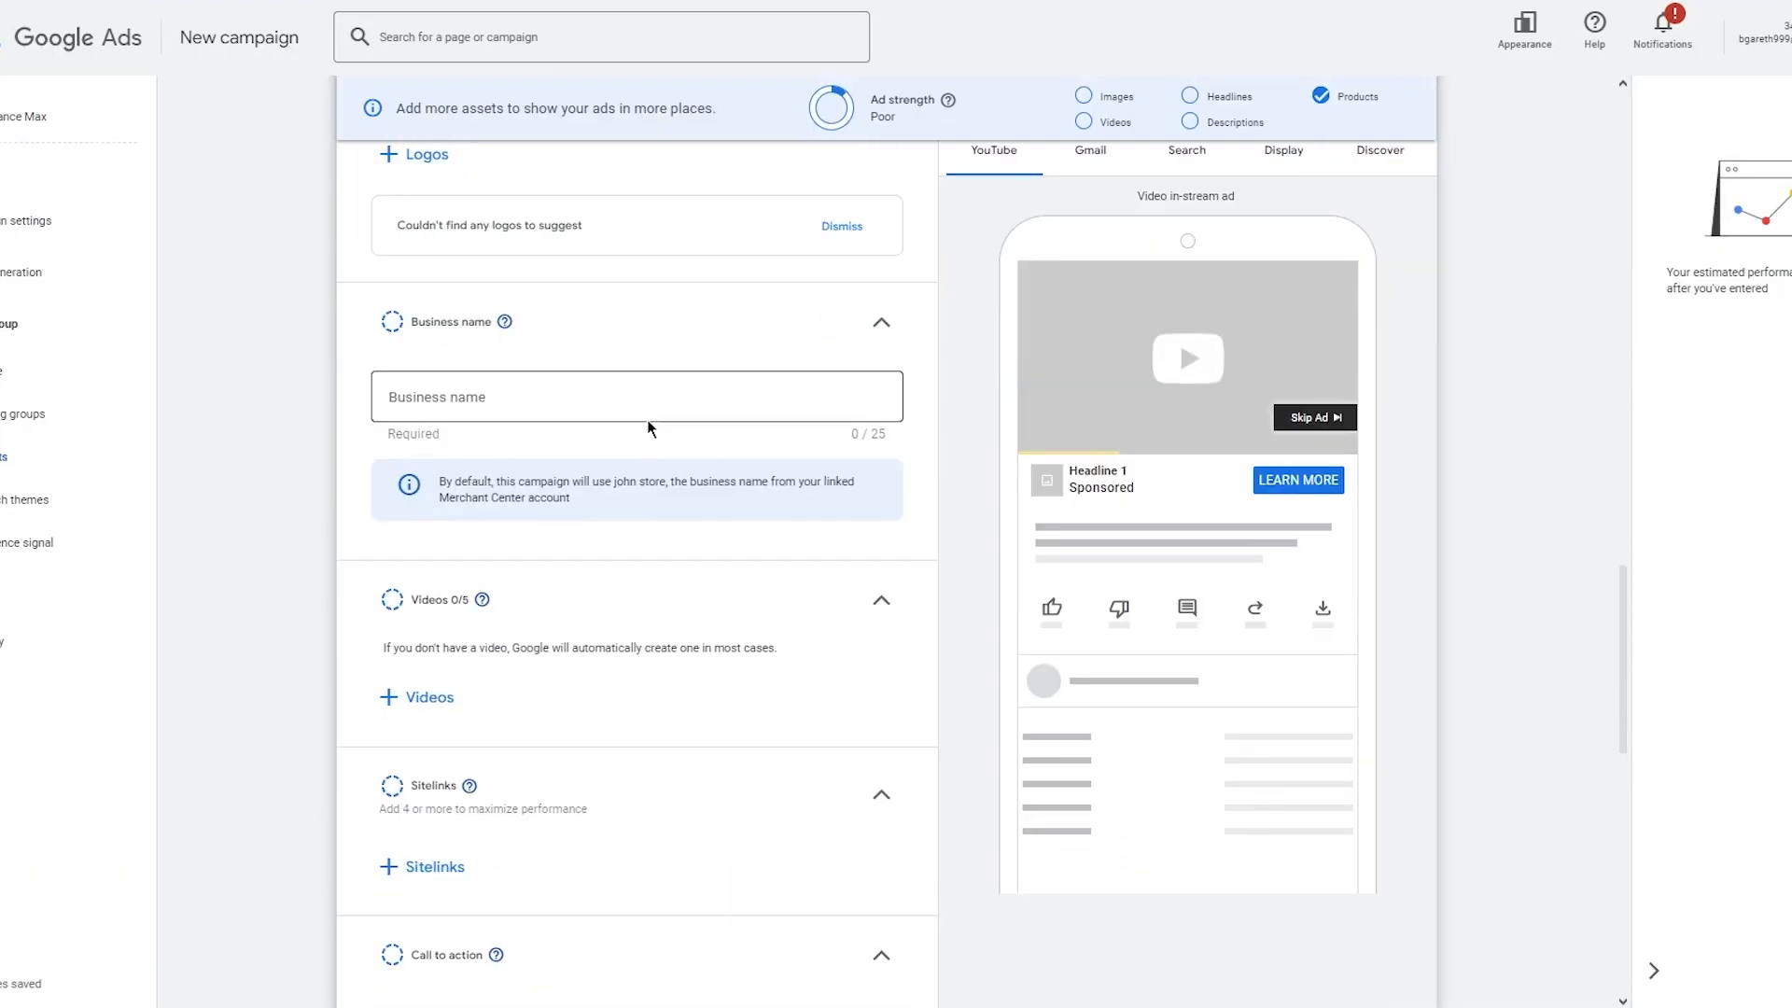
pyautogui.scroll(-2, 646, 418)
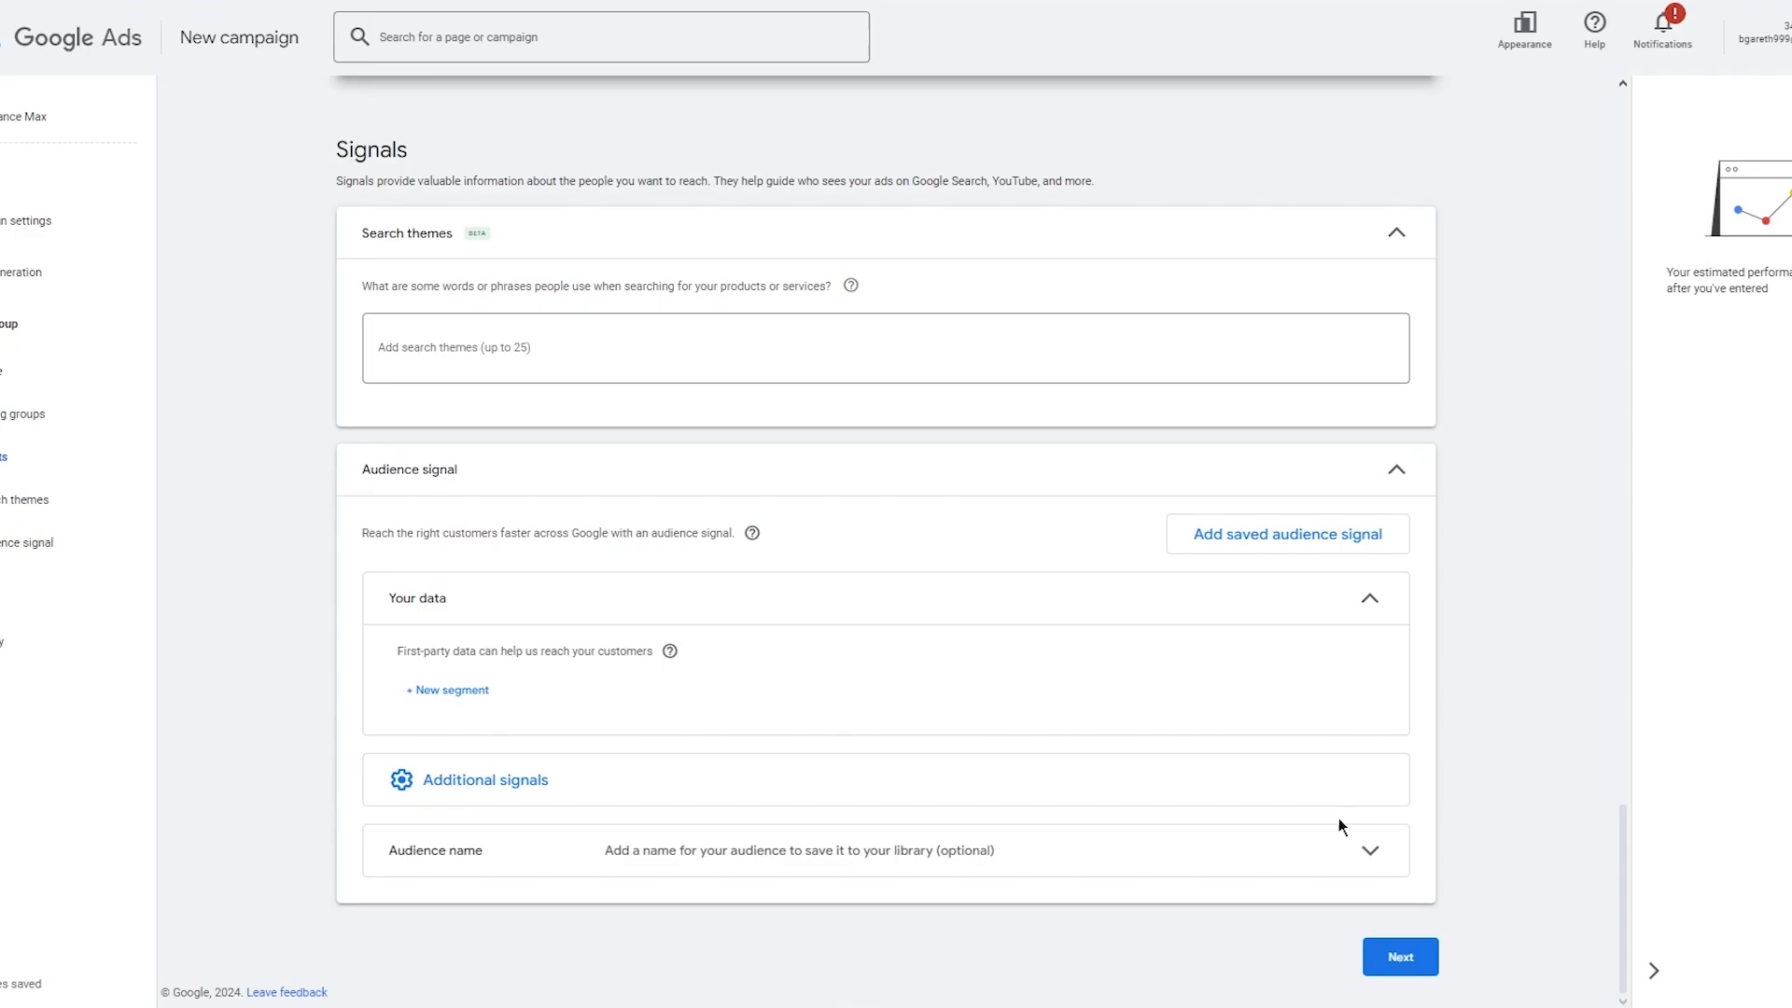
pyautogui.scroll(3, 1358, 840)
pyautogui.scroll(-3, 1379, 856)
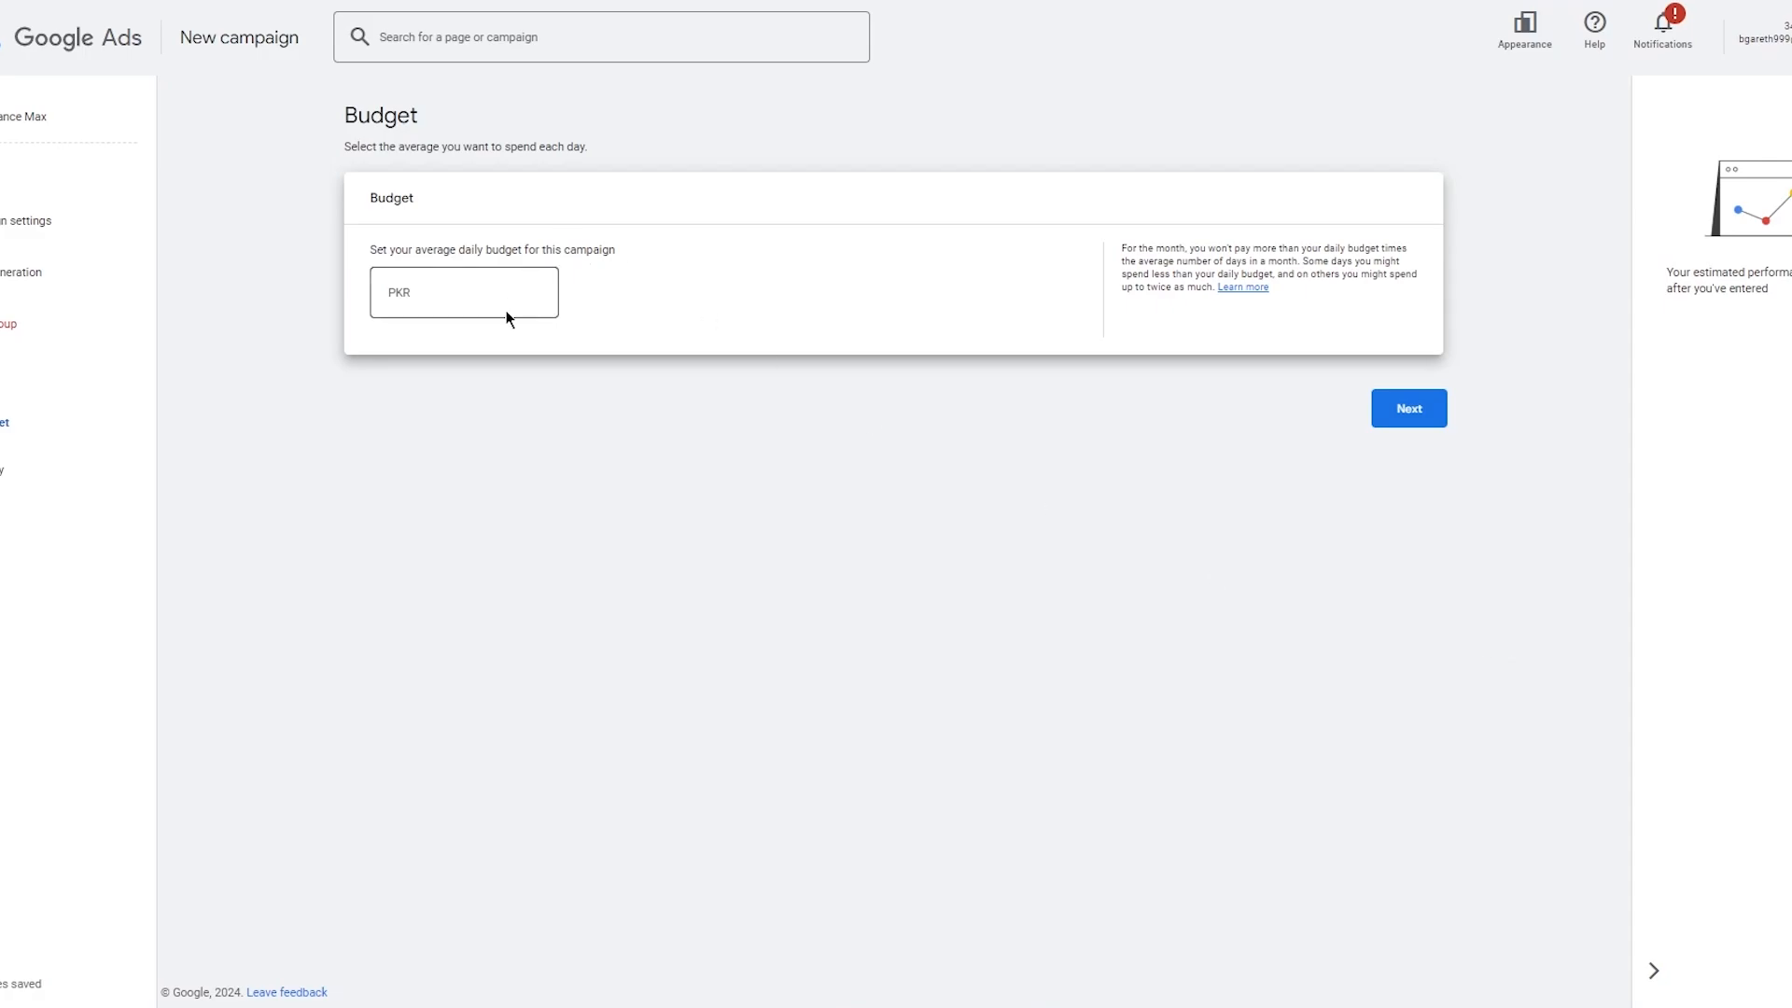
pyautogui.click(541, 293)
pyautogui.write('88')
pyautogui.click(1417, 409)
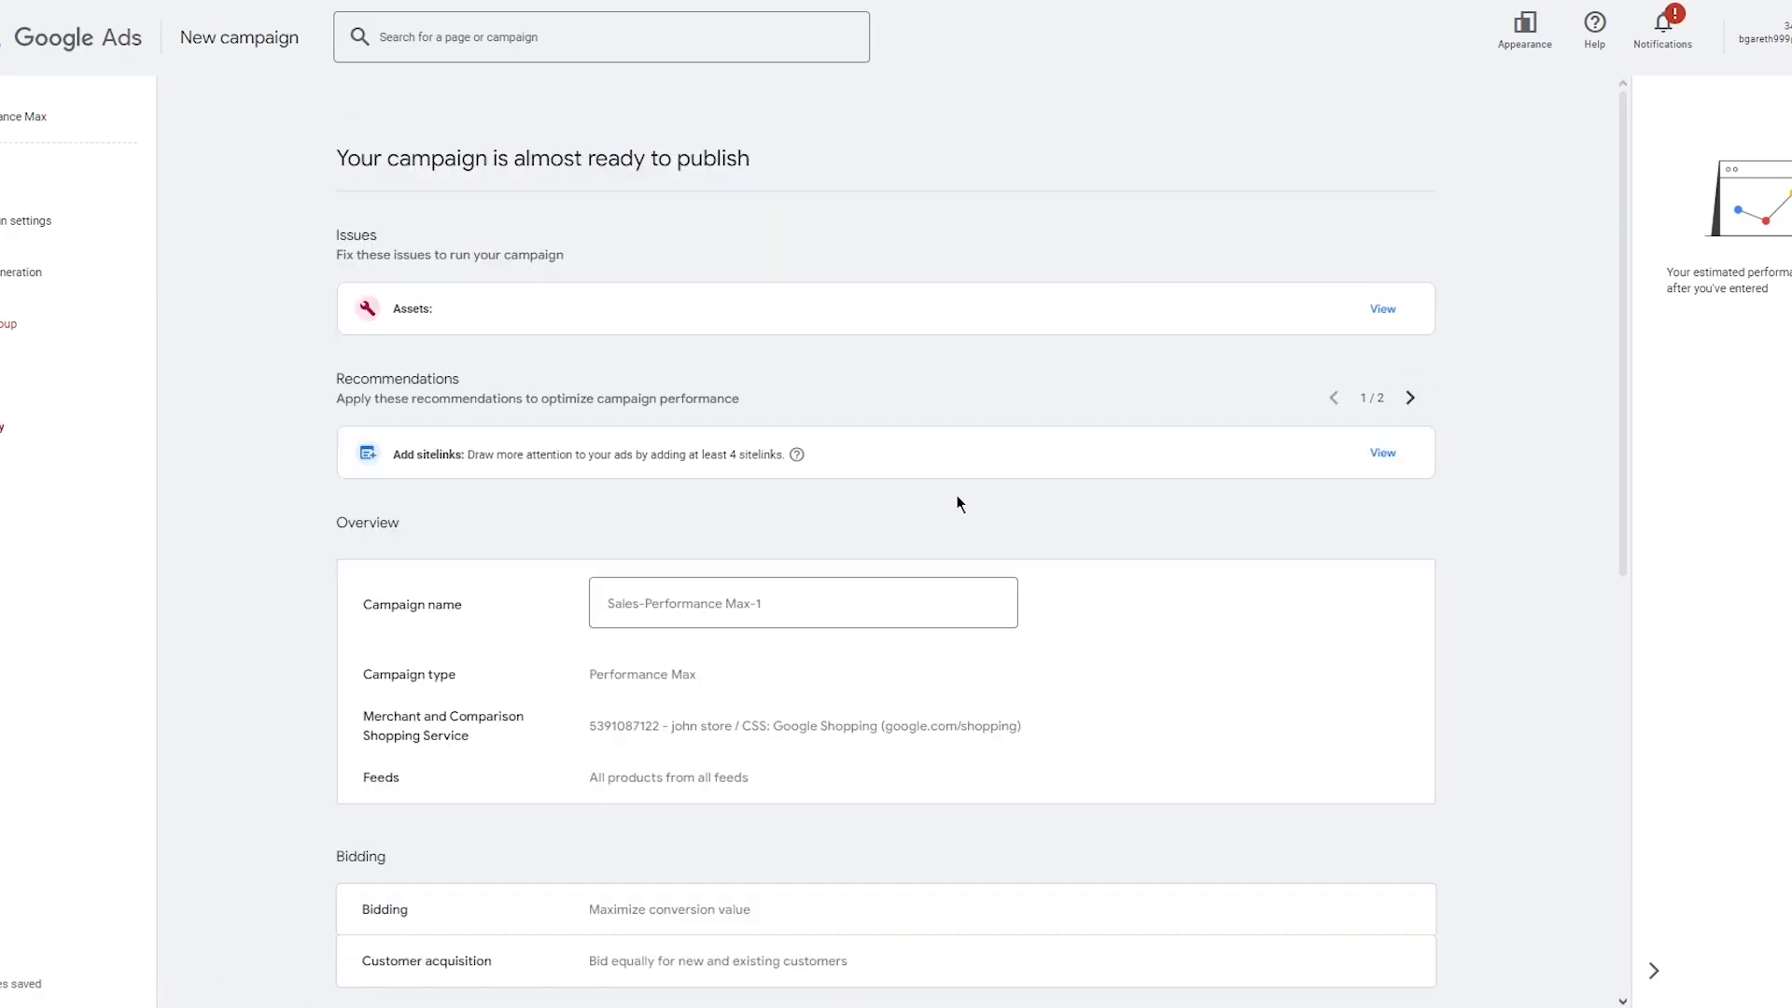
# Review the campaign summary of issues, settings, asset group and budget before publishing.
pyautogui.scroll(-8, 1111, 364)
pyautogui.scroll(3, 1257, 769)
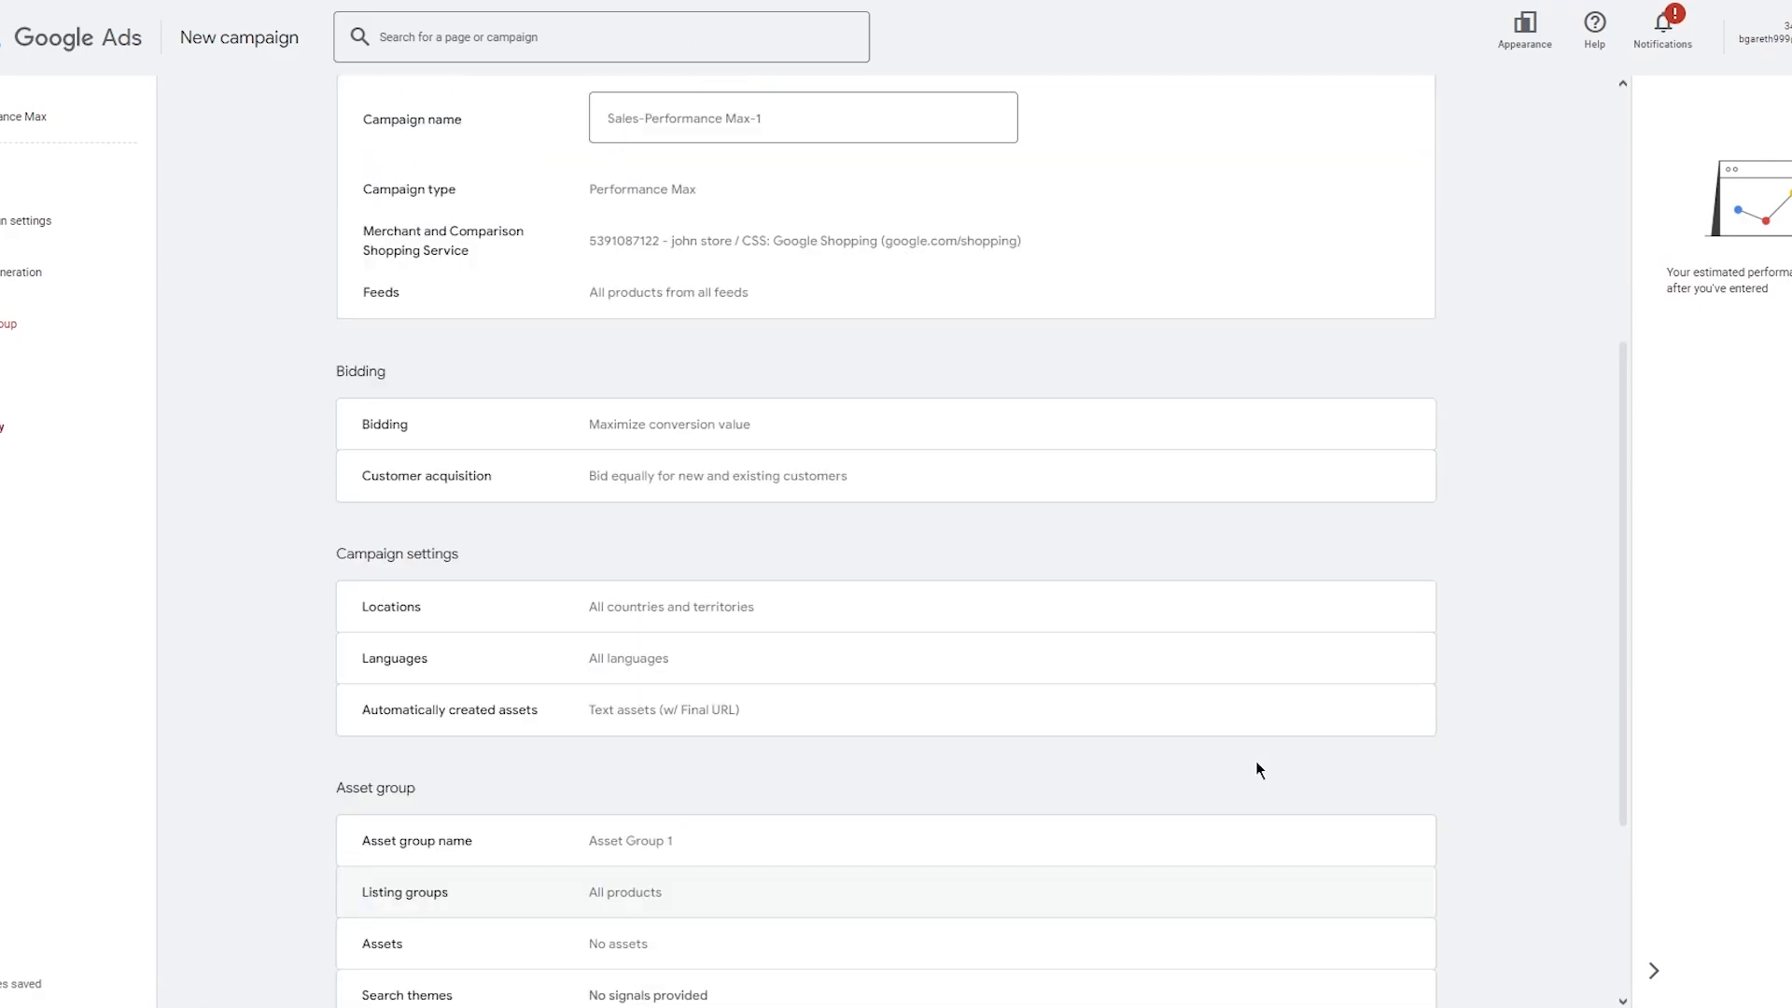
pyautogui.scroll(5, 1256, 759)
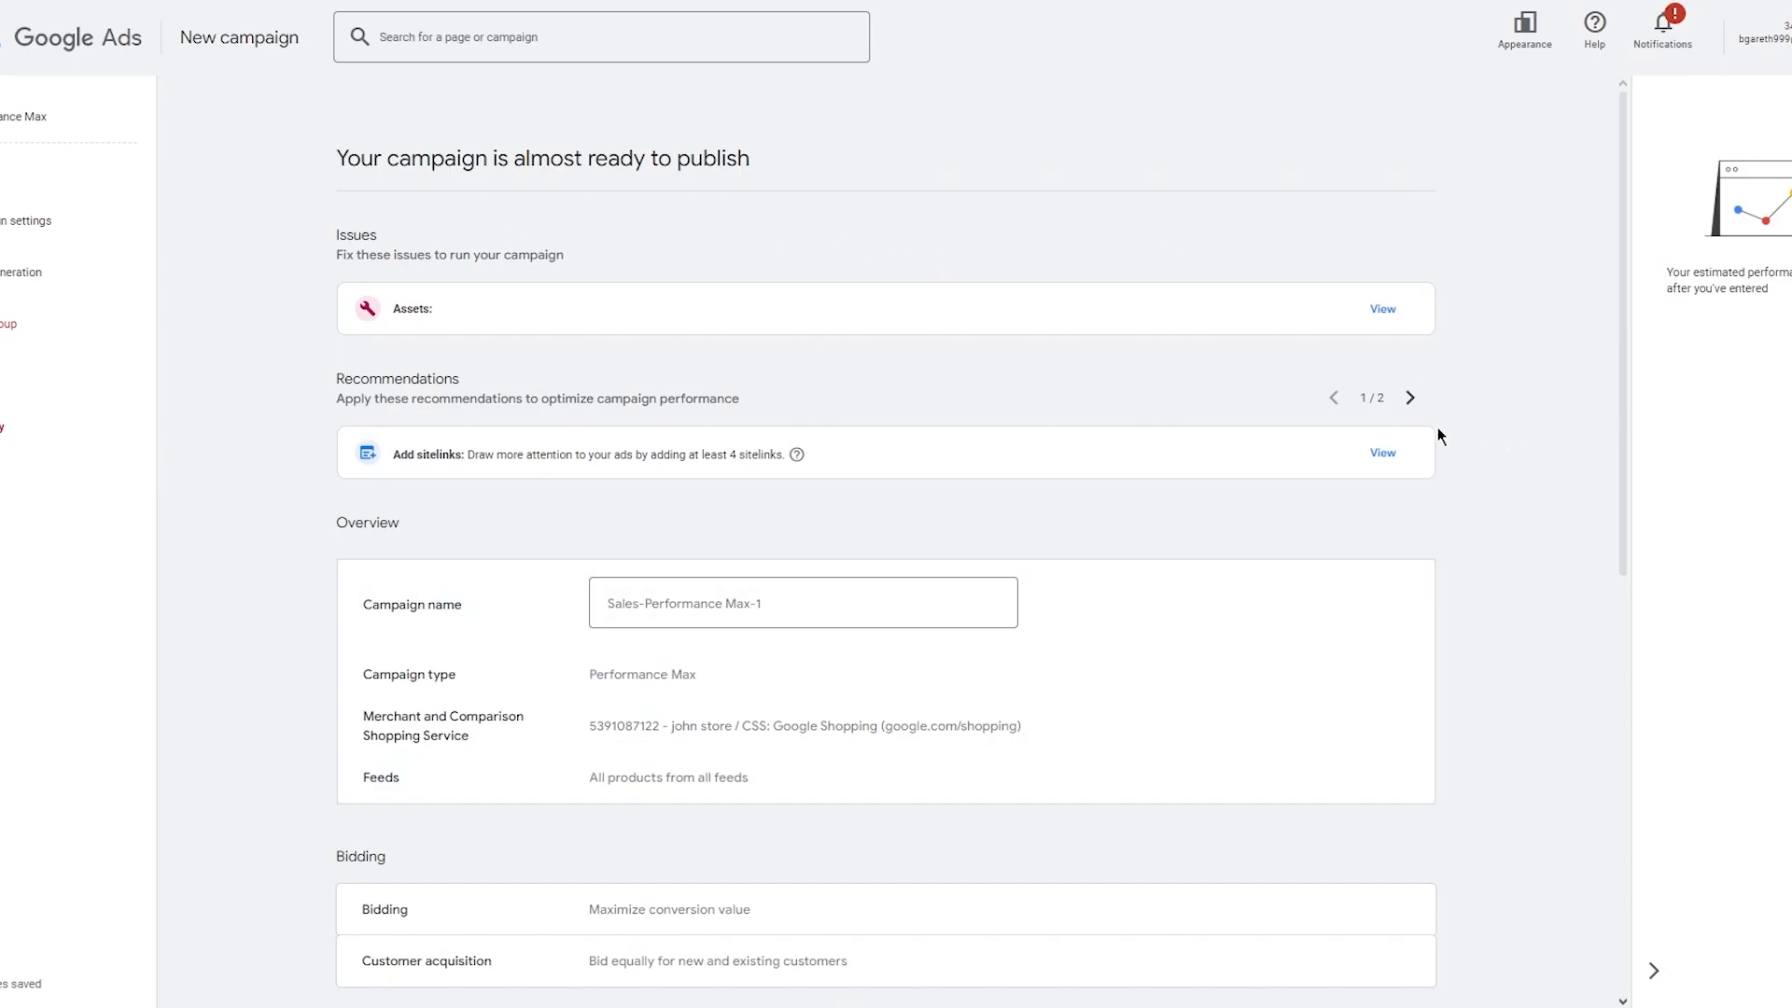
pyautogui.scroll(-8, 1116, 464)
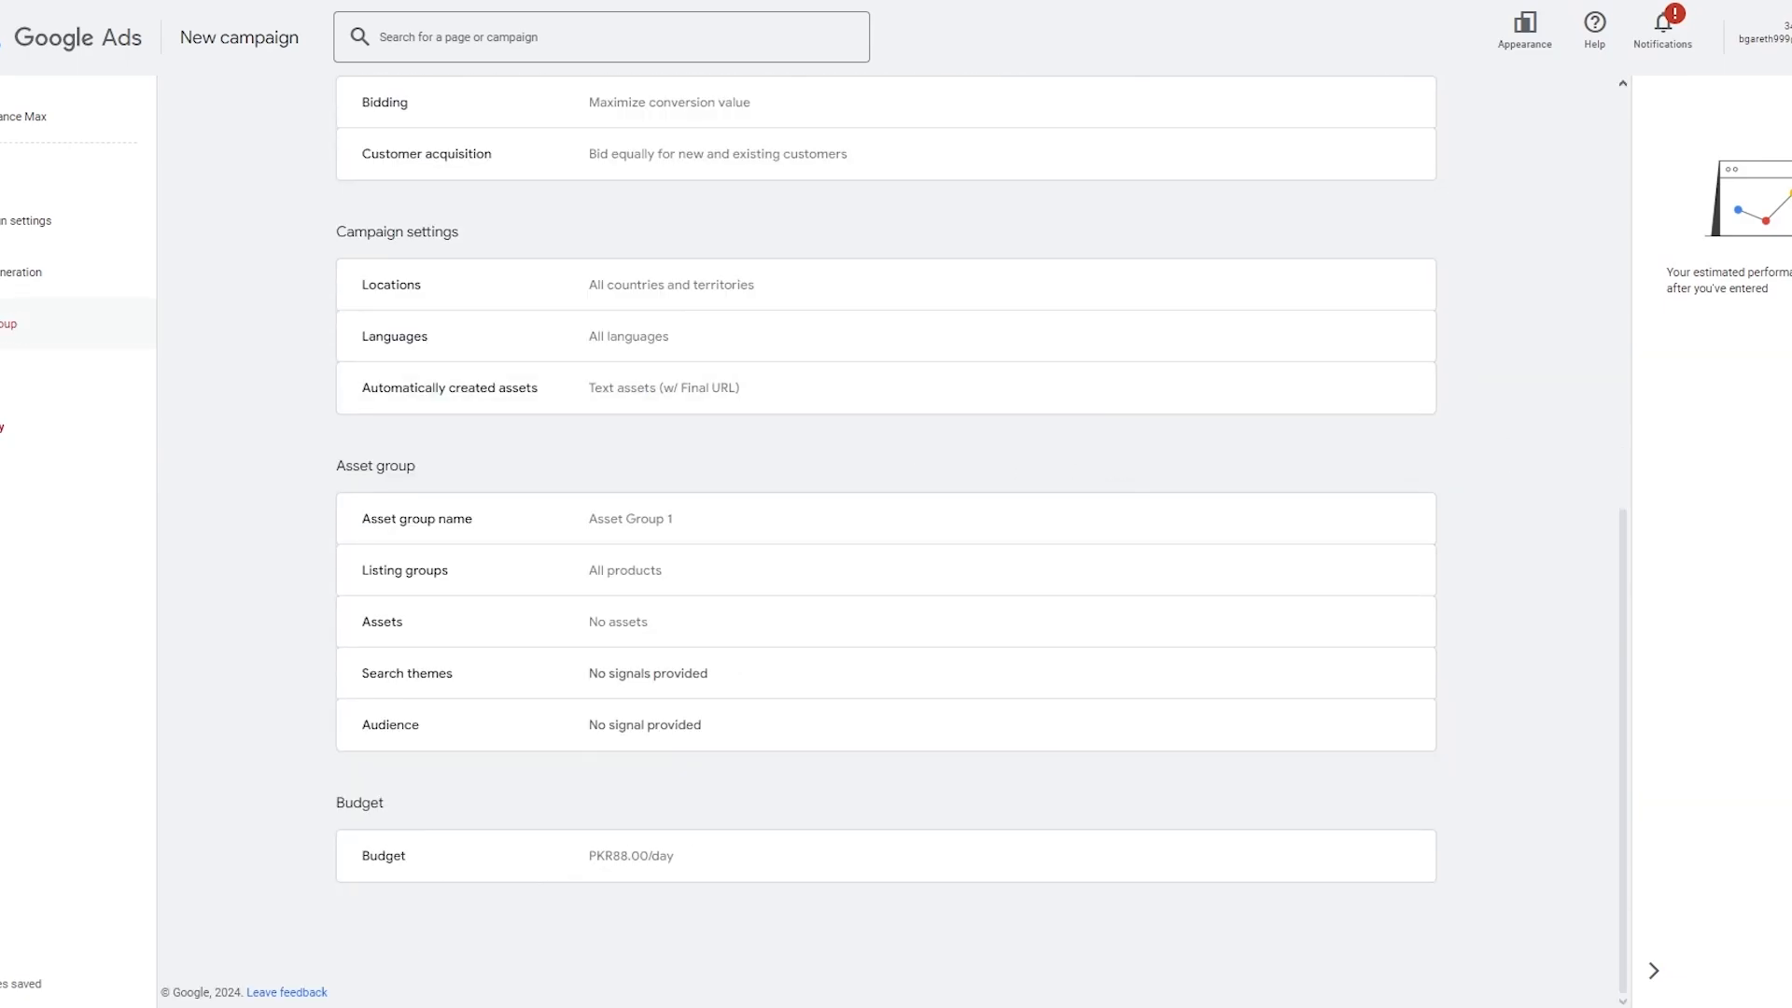
pyautogui.scroll(8, 816, 386)
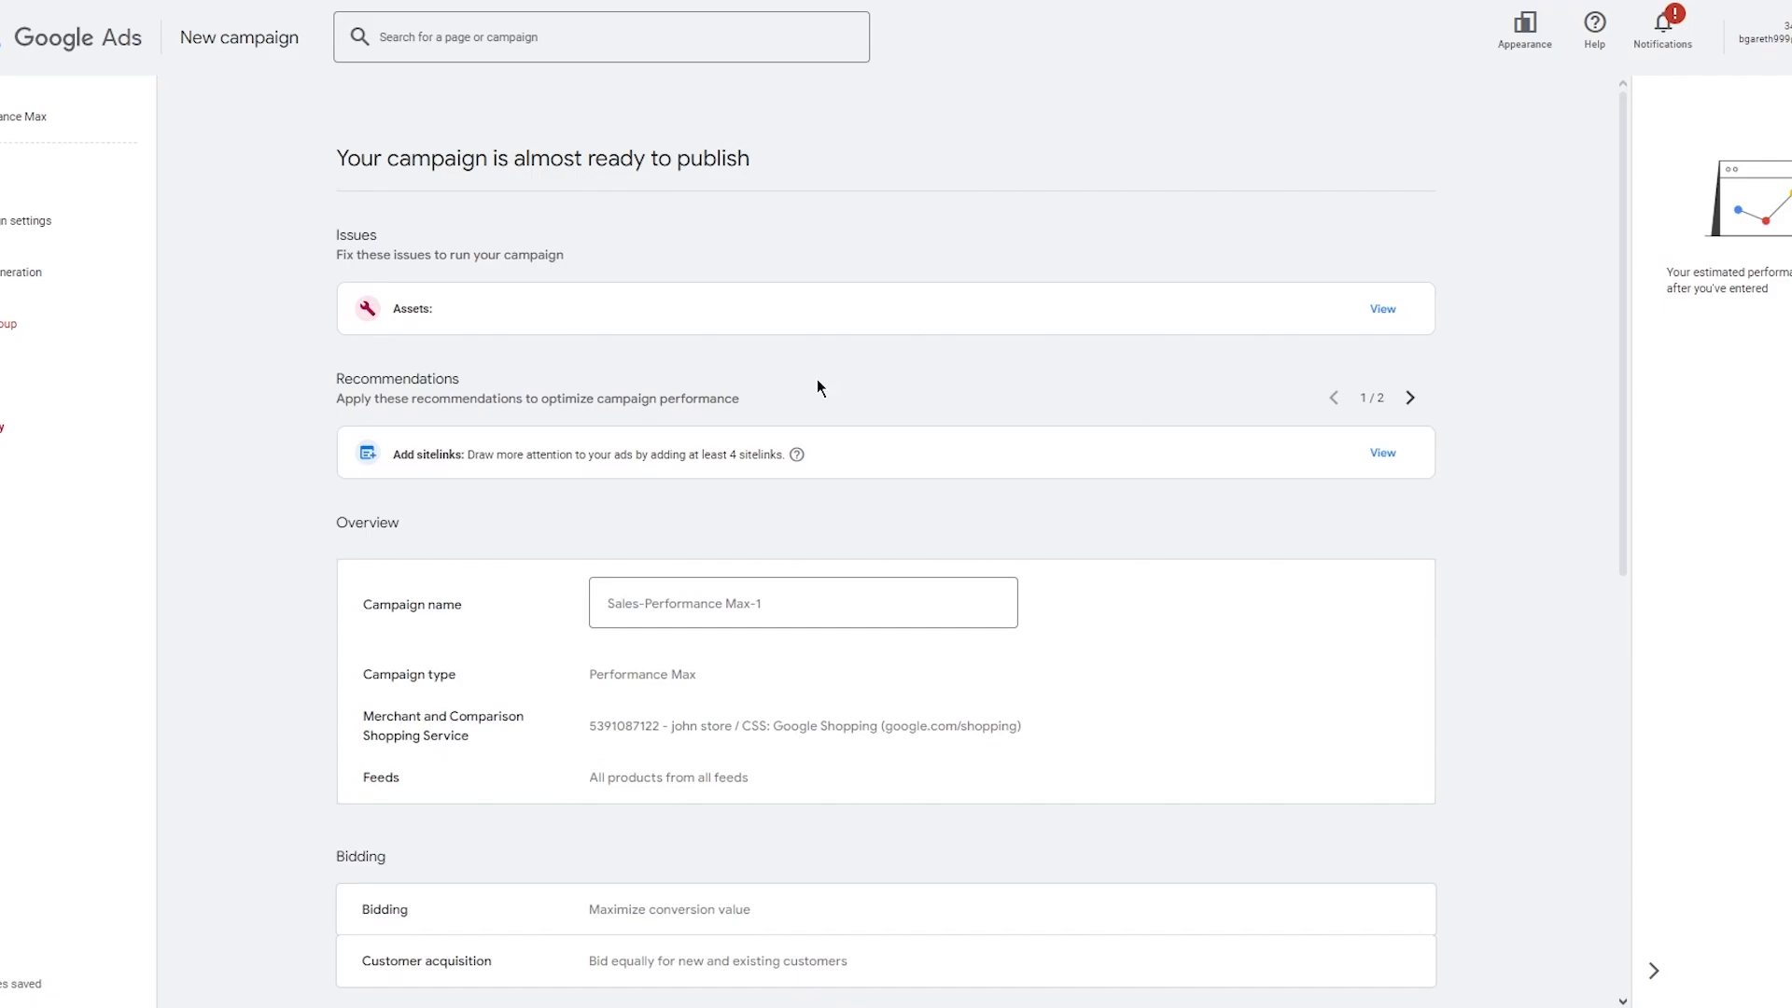